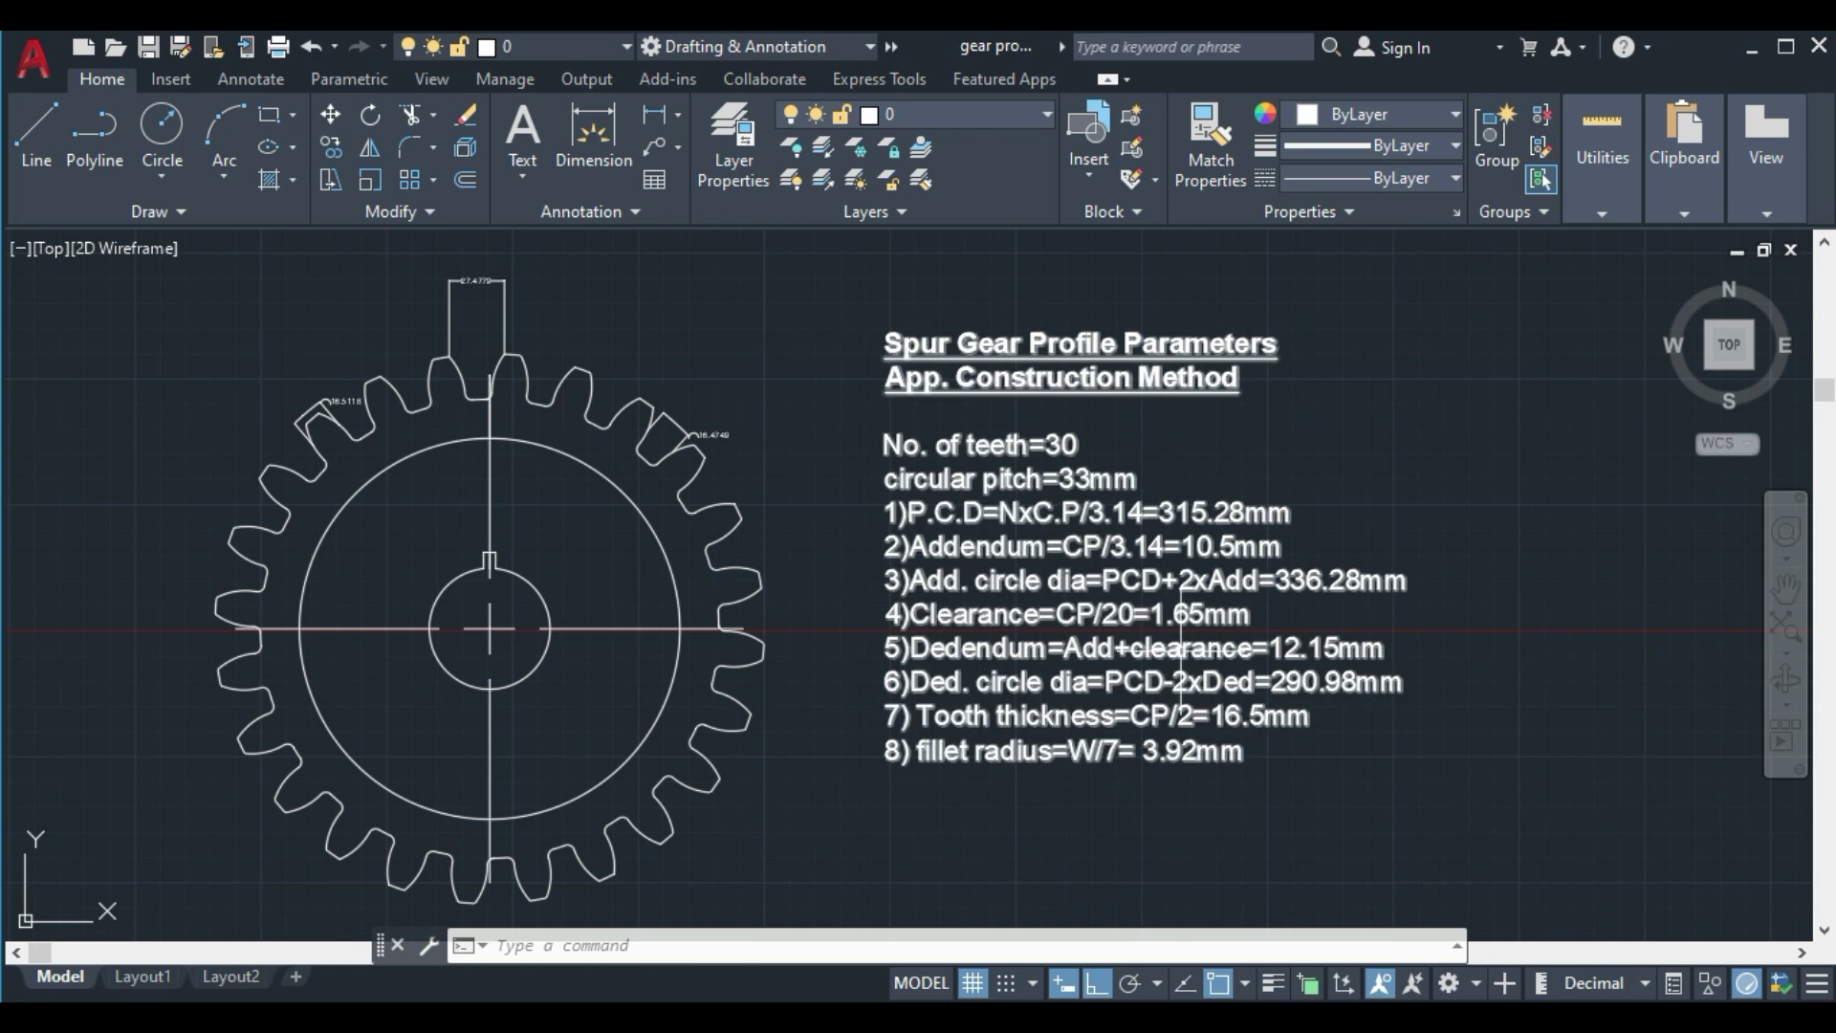
Draw the pitch circle with a radius of 157.64 mm in the empty area beside the gear parameter list
left_click(1785, 587)
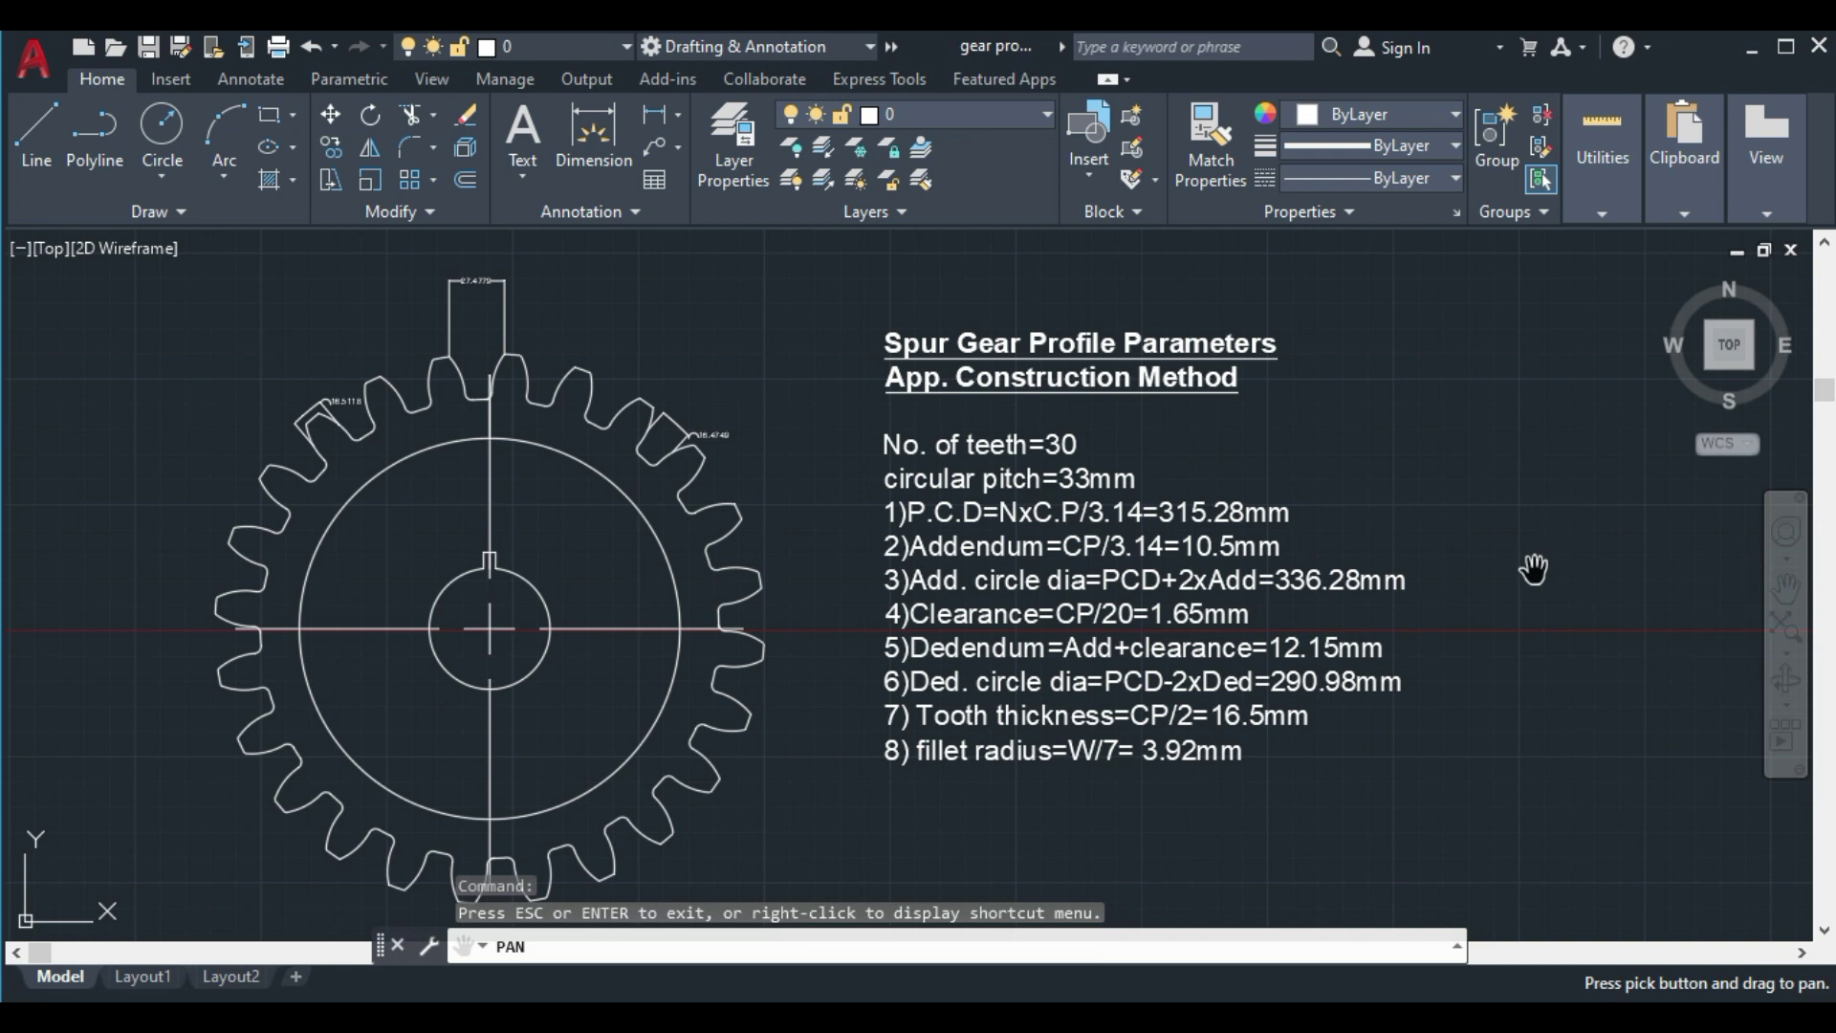
left_click_drag(1528, 570, 668, 603)
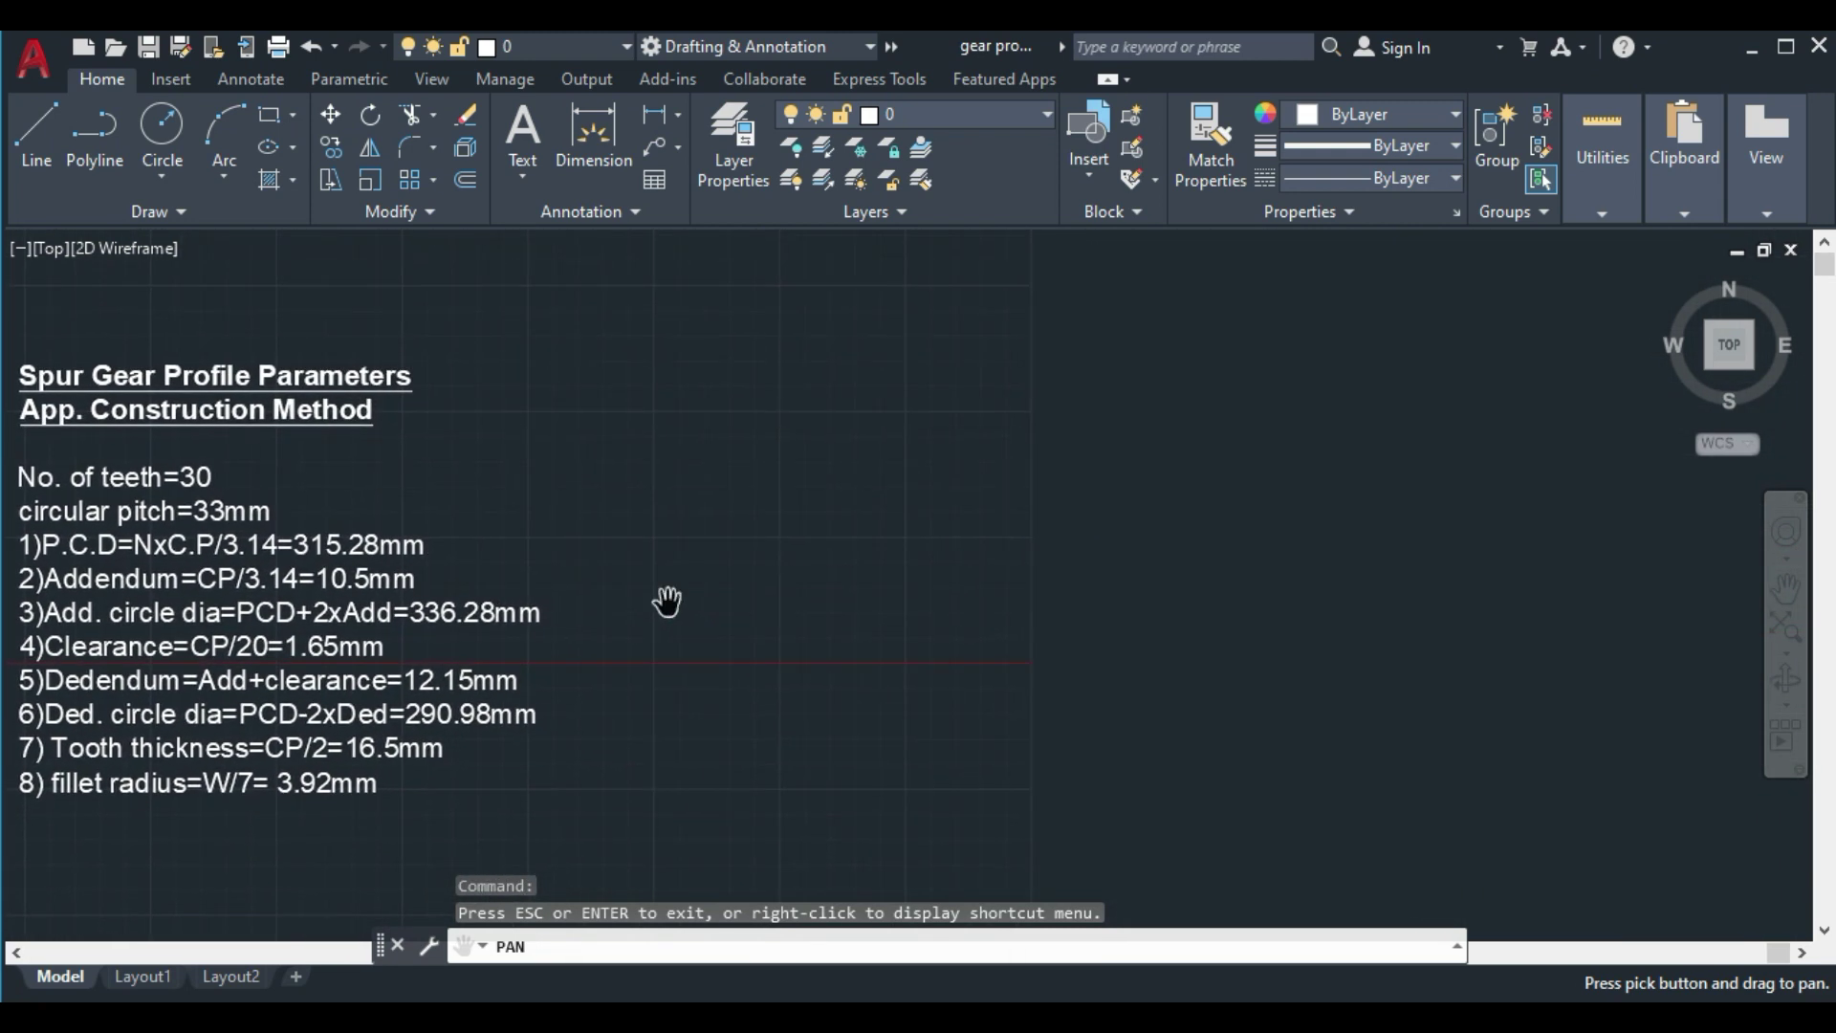
right_click(924, 545)
left_click(989, 561)
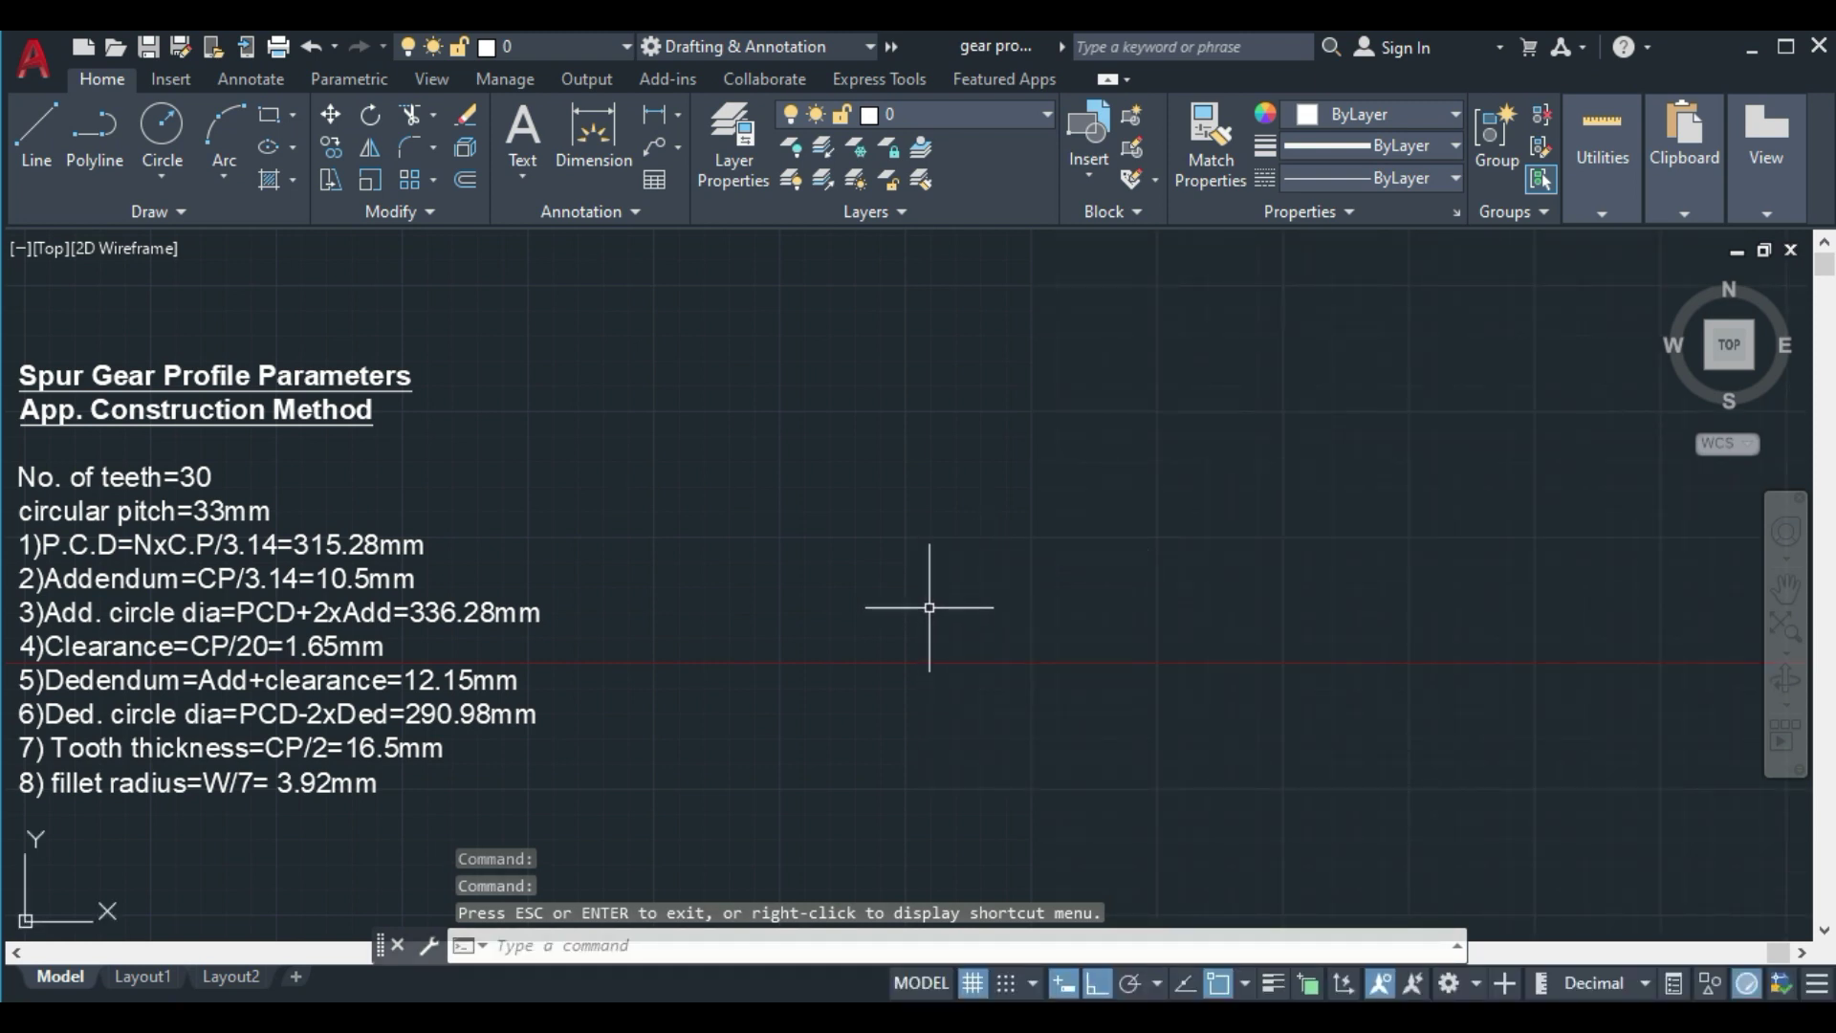
type("c")
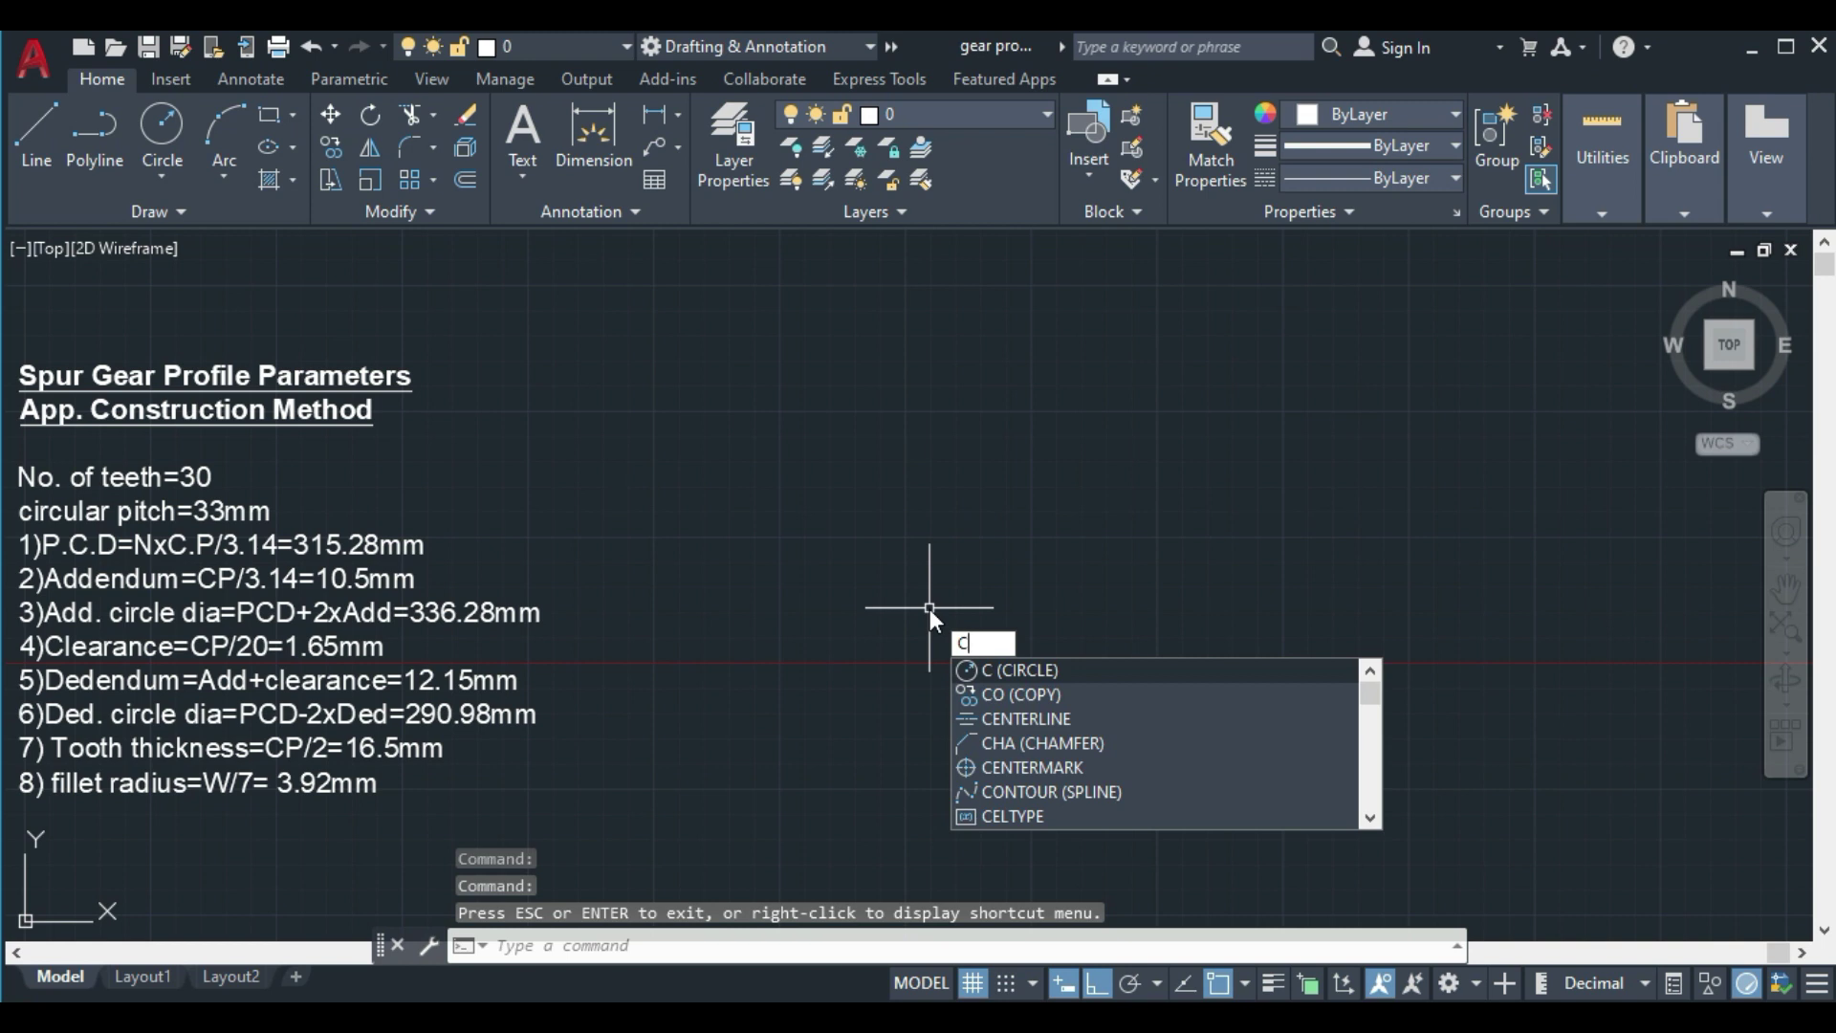
key("Return")
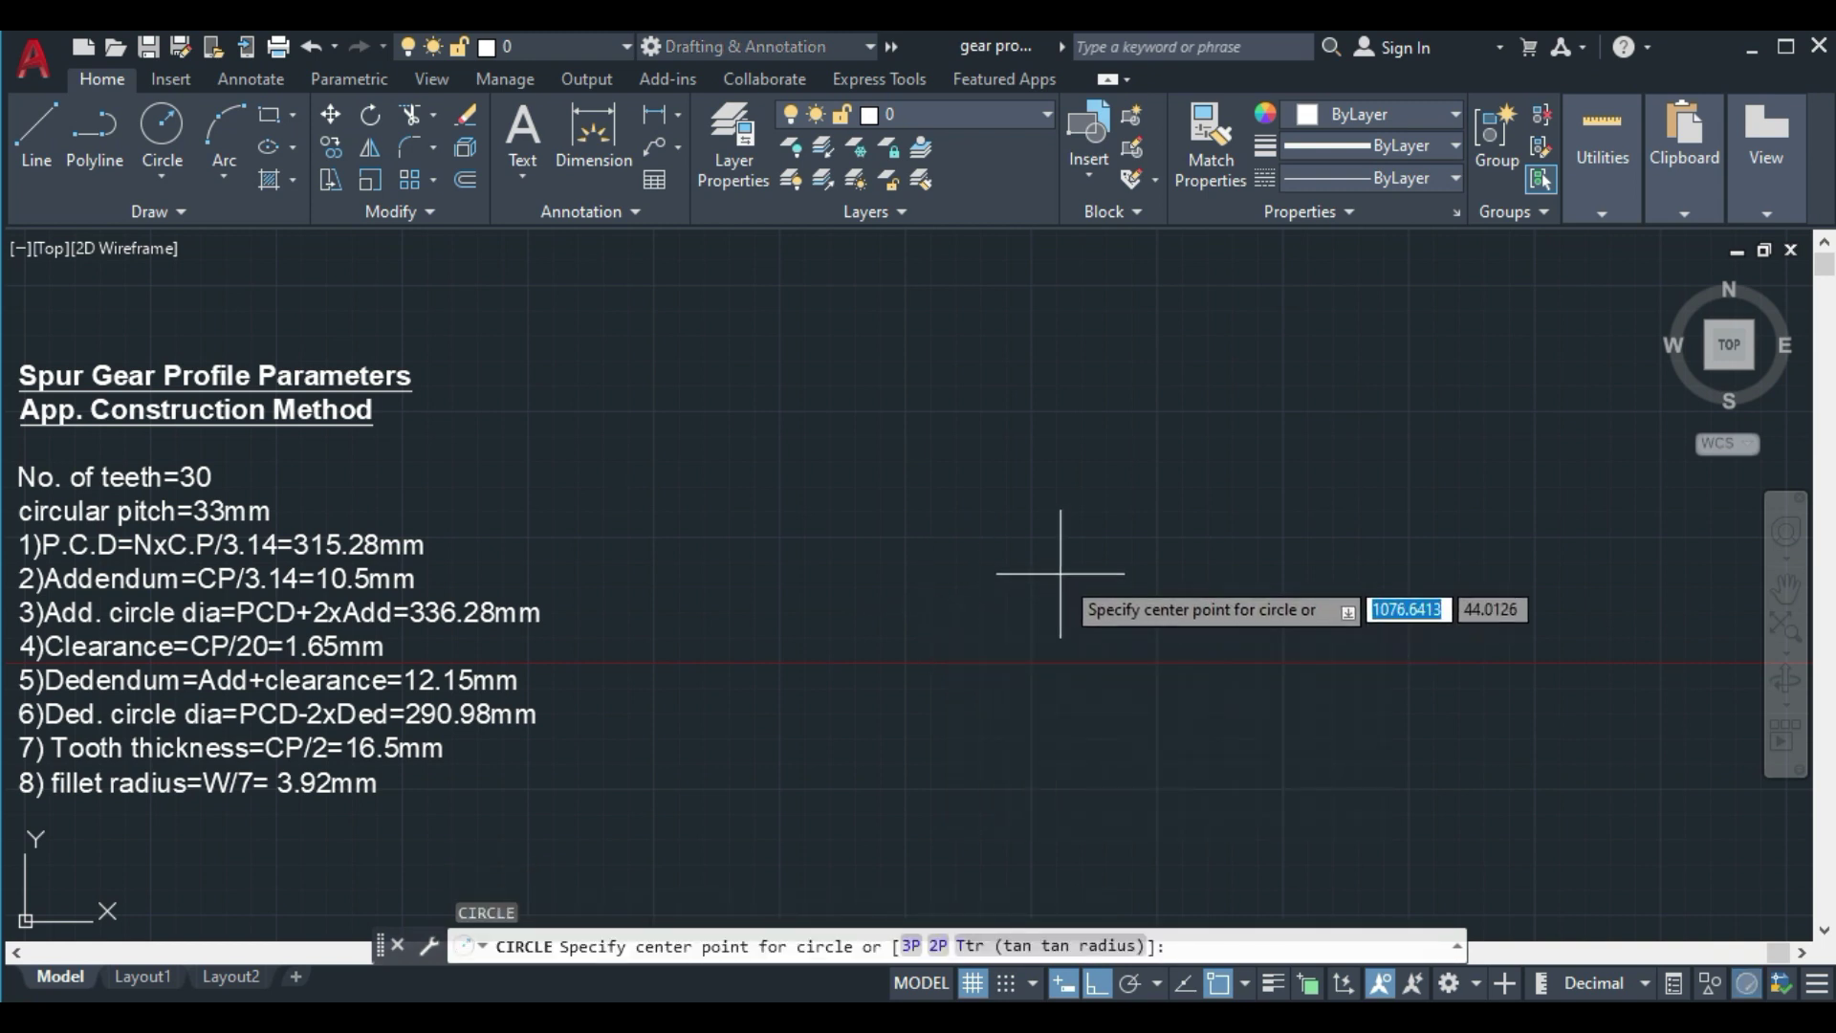
left_click(1060, 573)
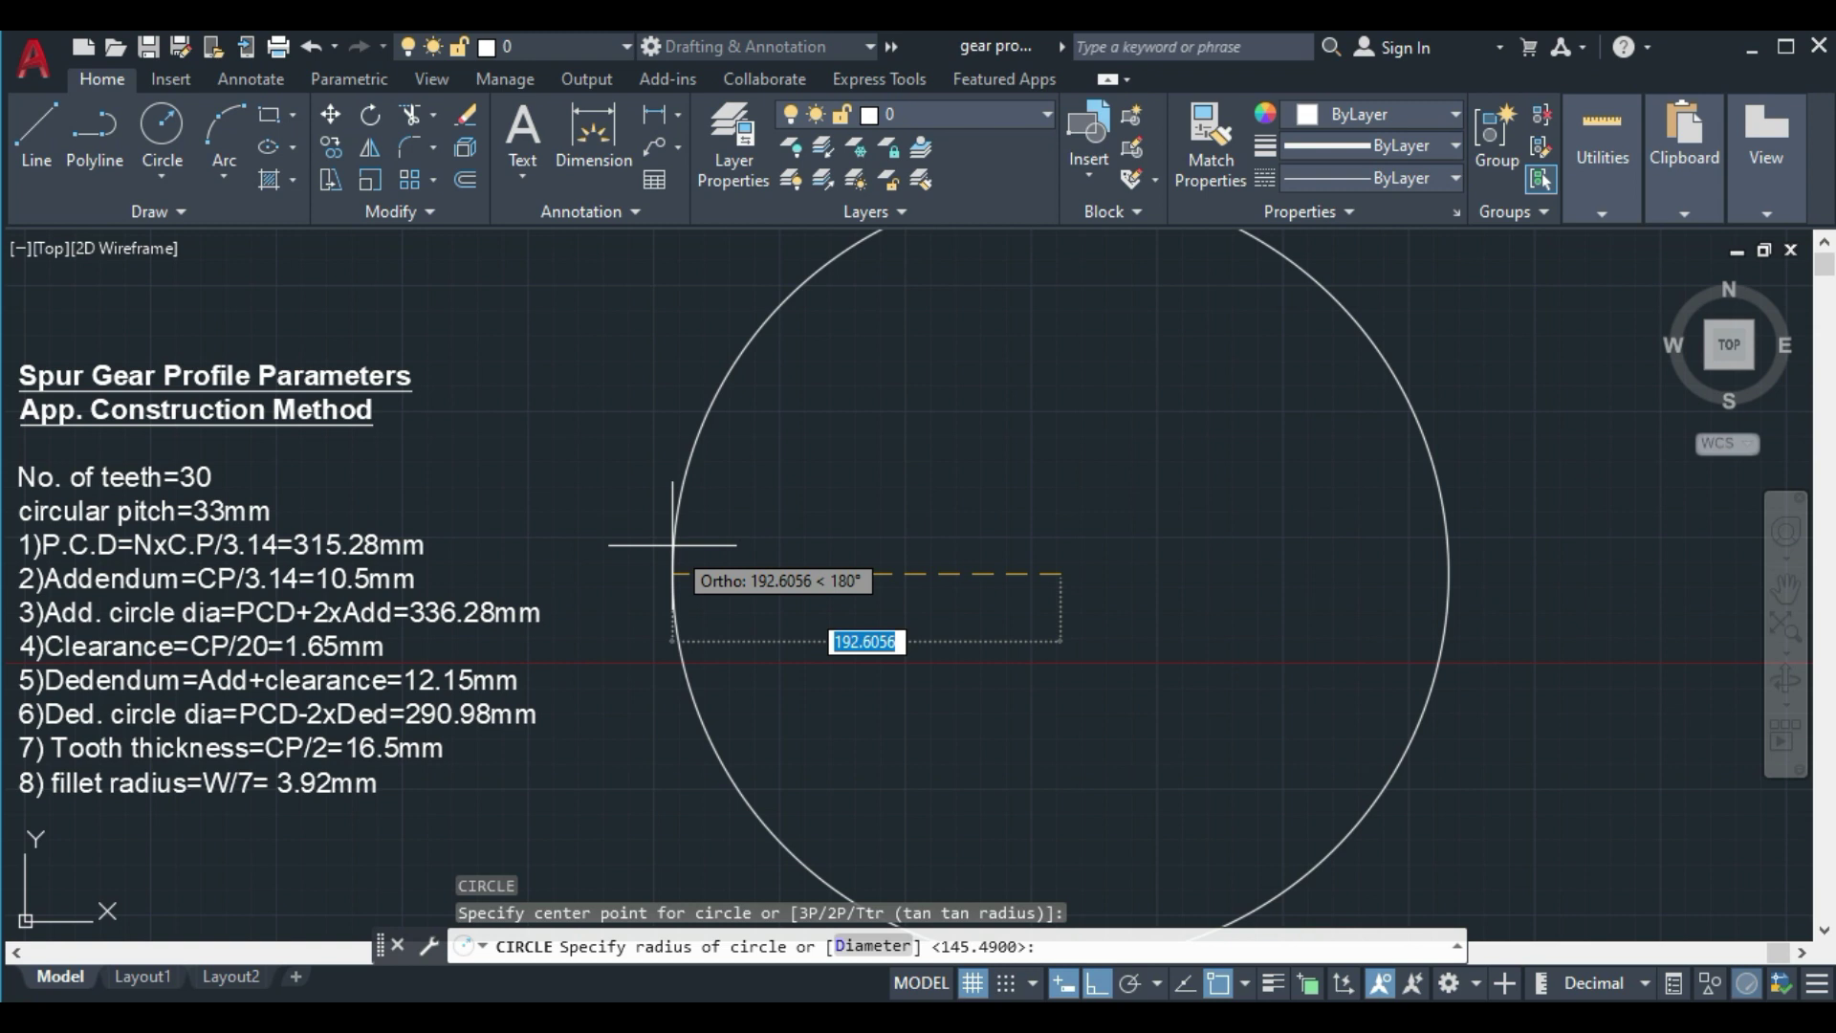
type("157")
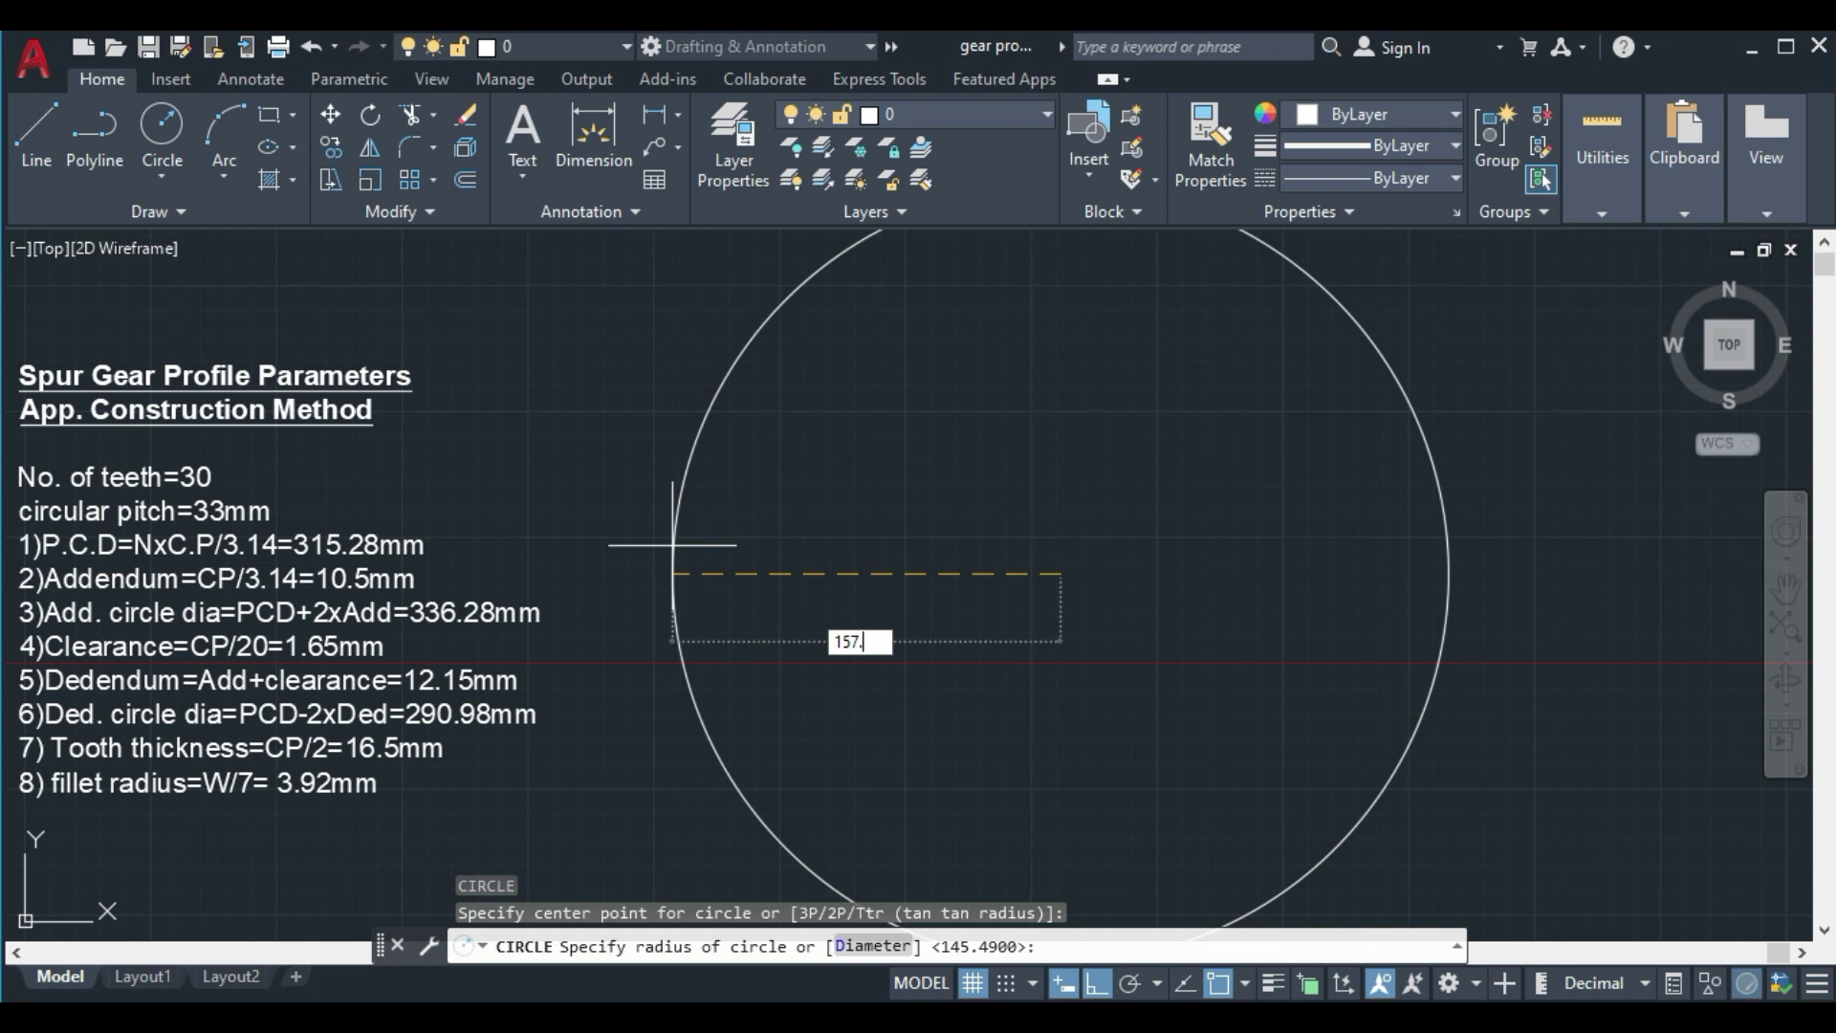
type(".64")
key("Return")
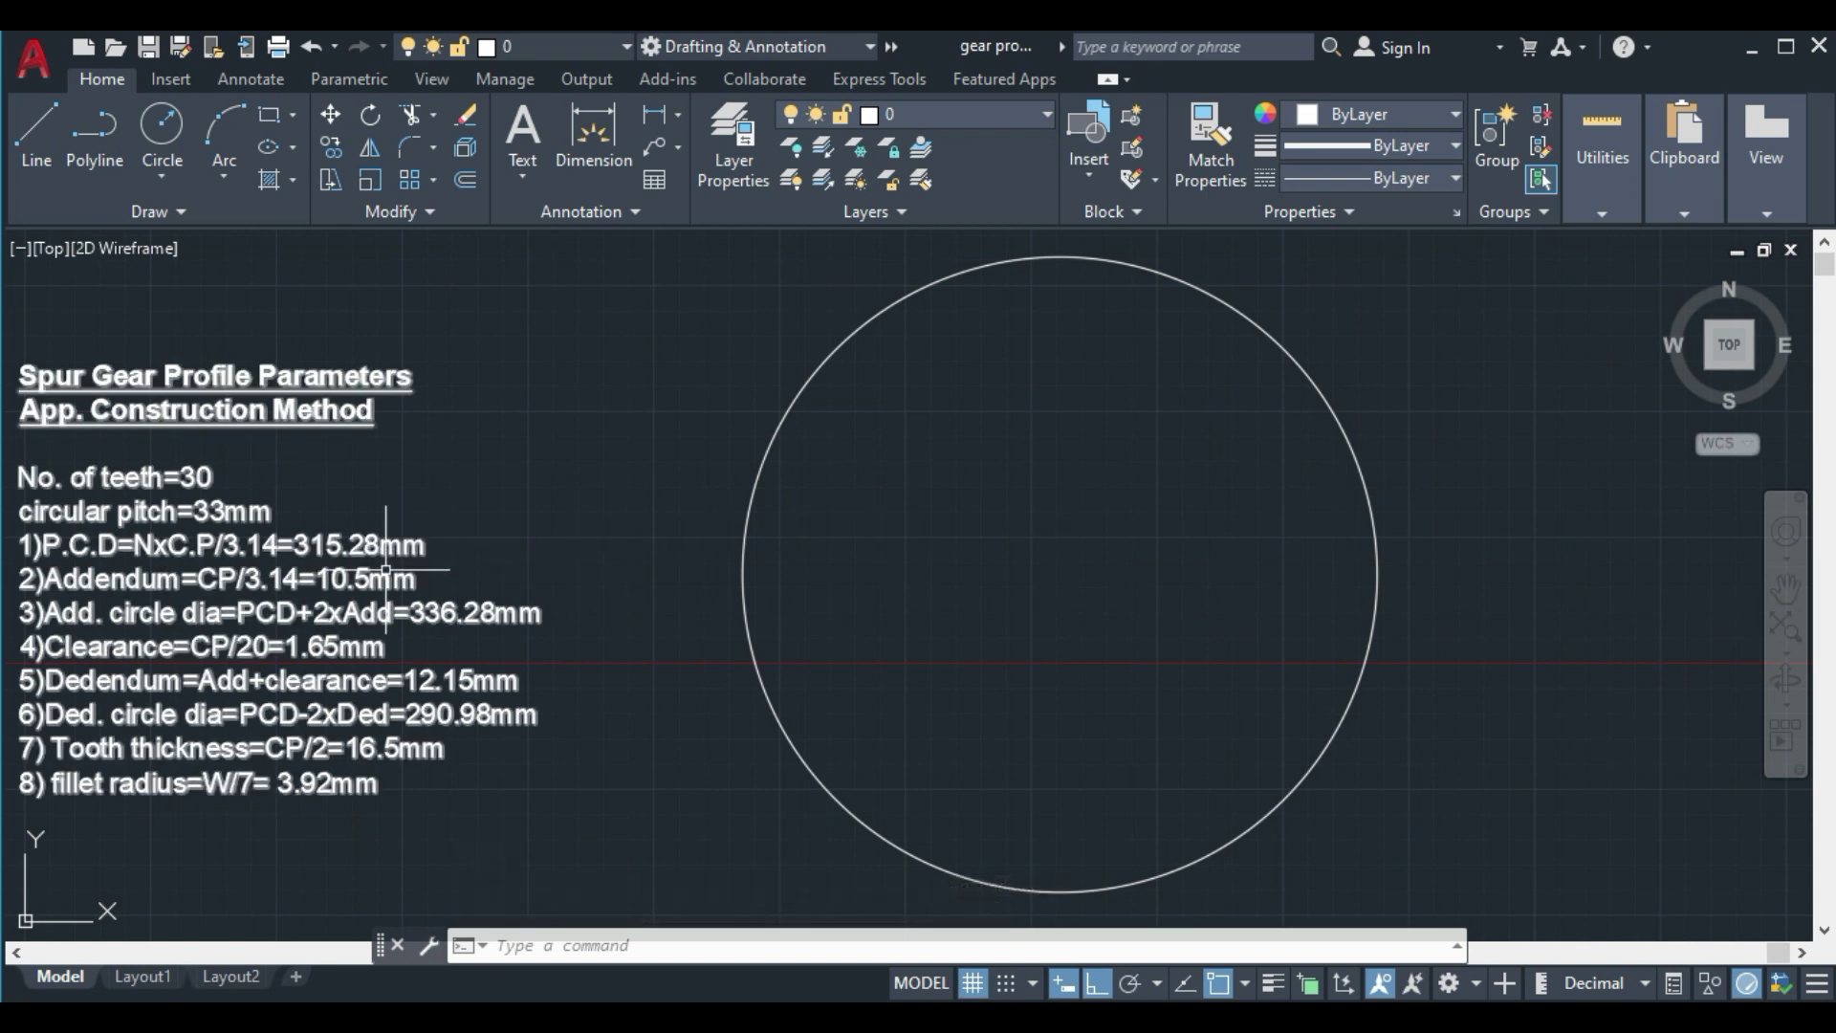
Set the pitch circle's colour to Yellow and deselect it
left_click(1366, 483)
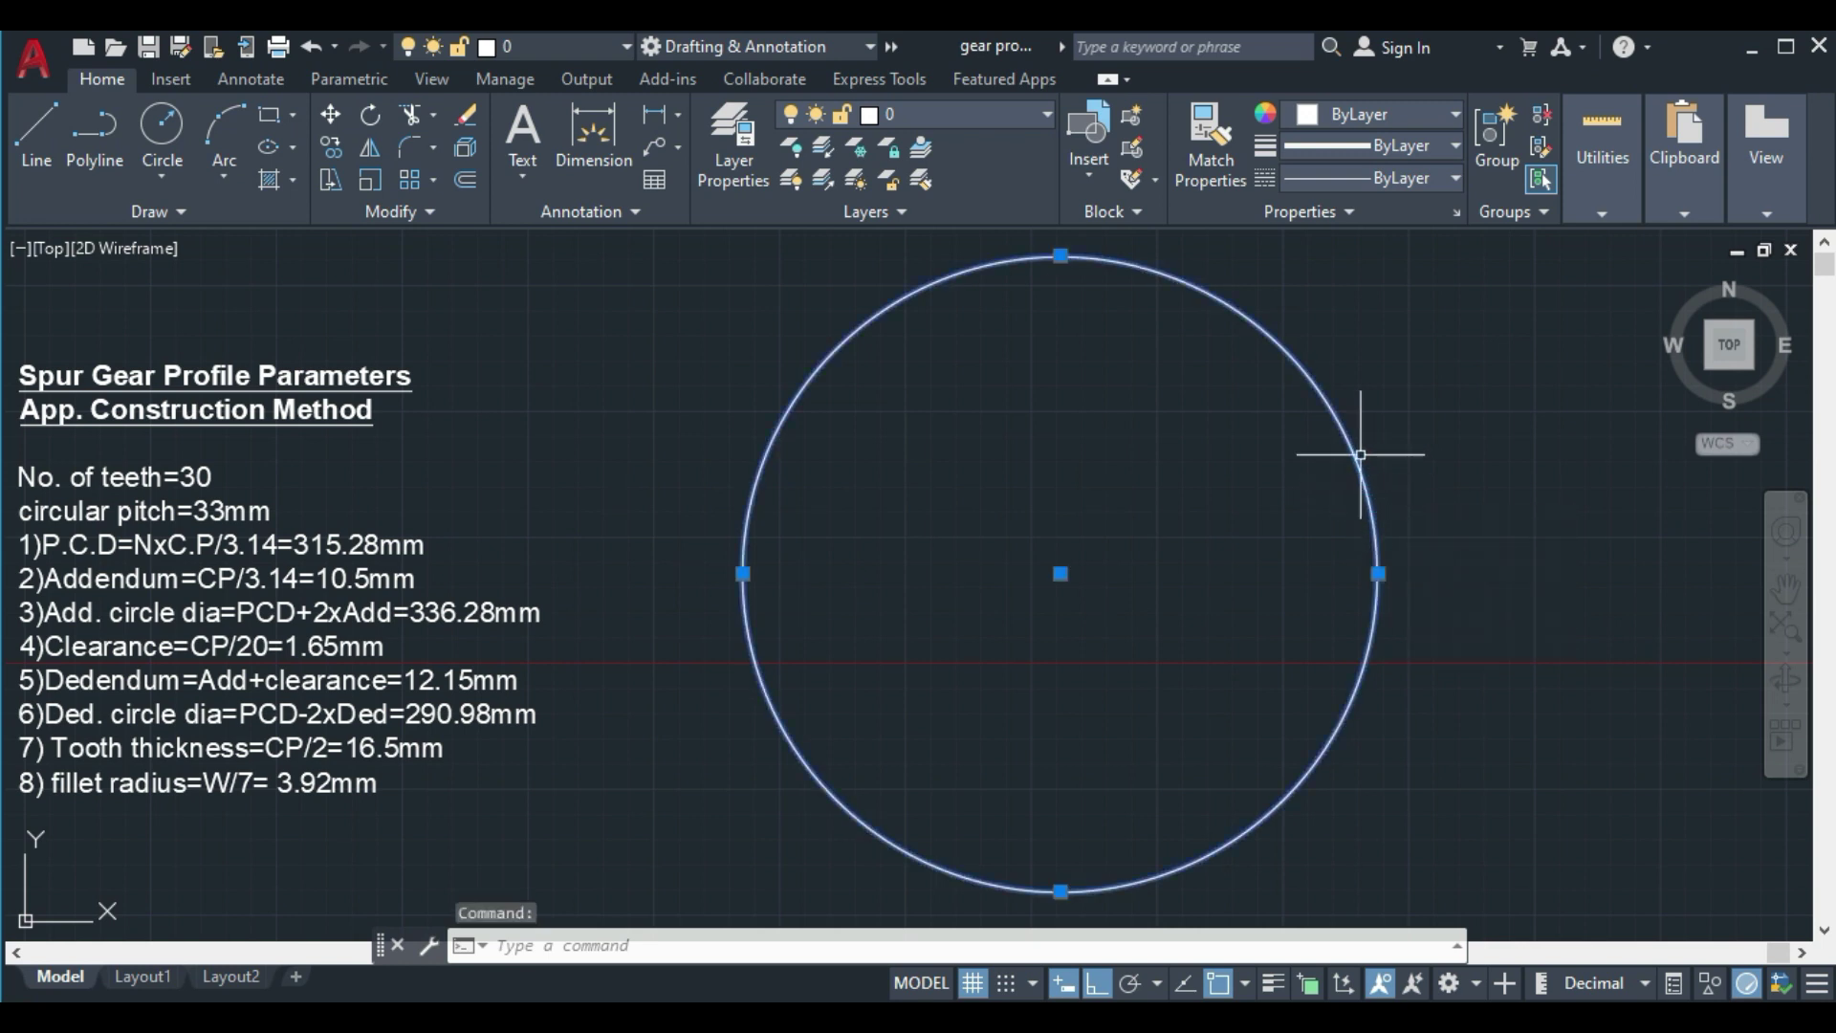
left_click(1454, 114)
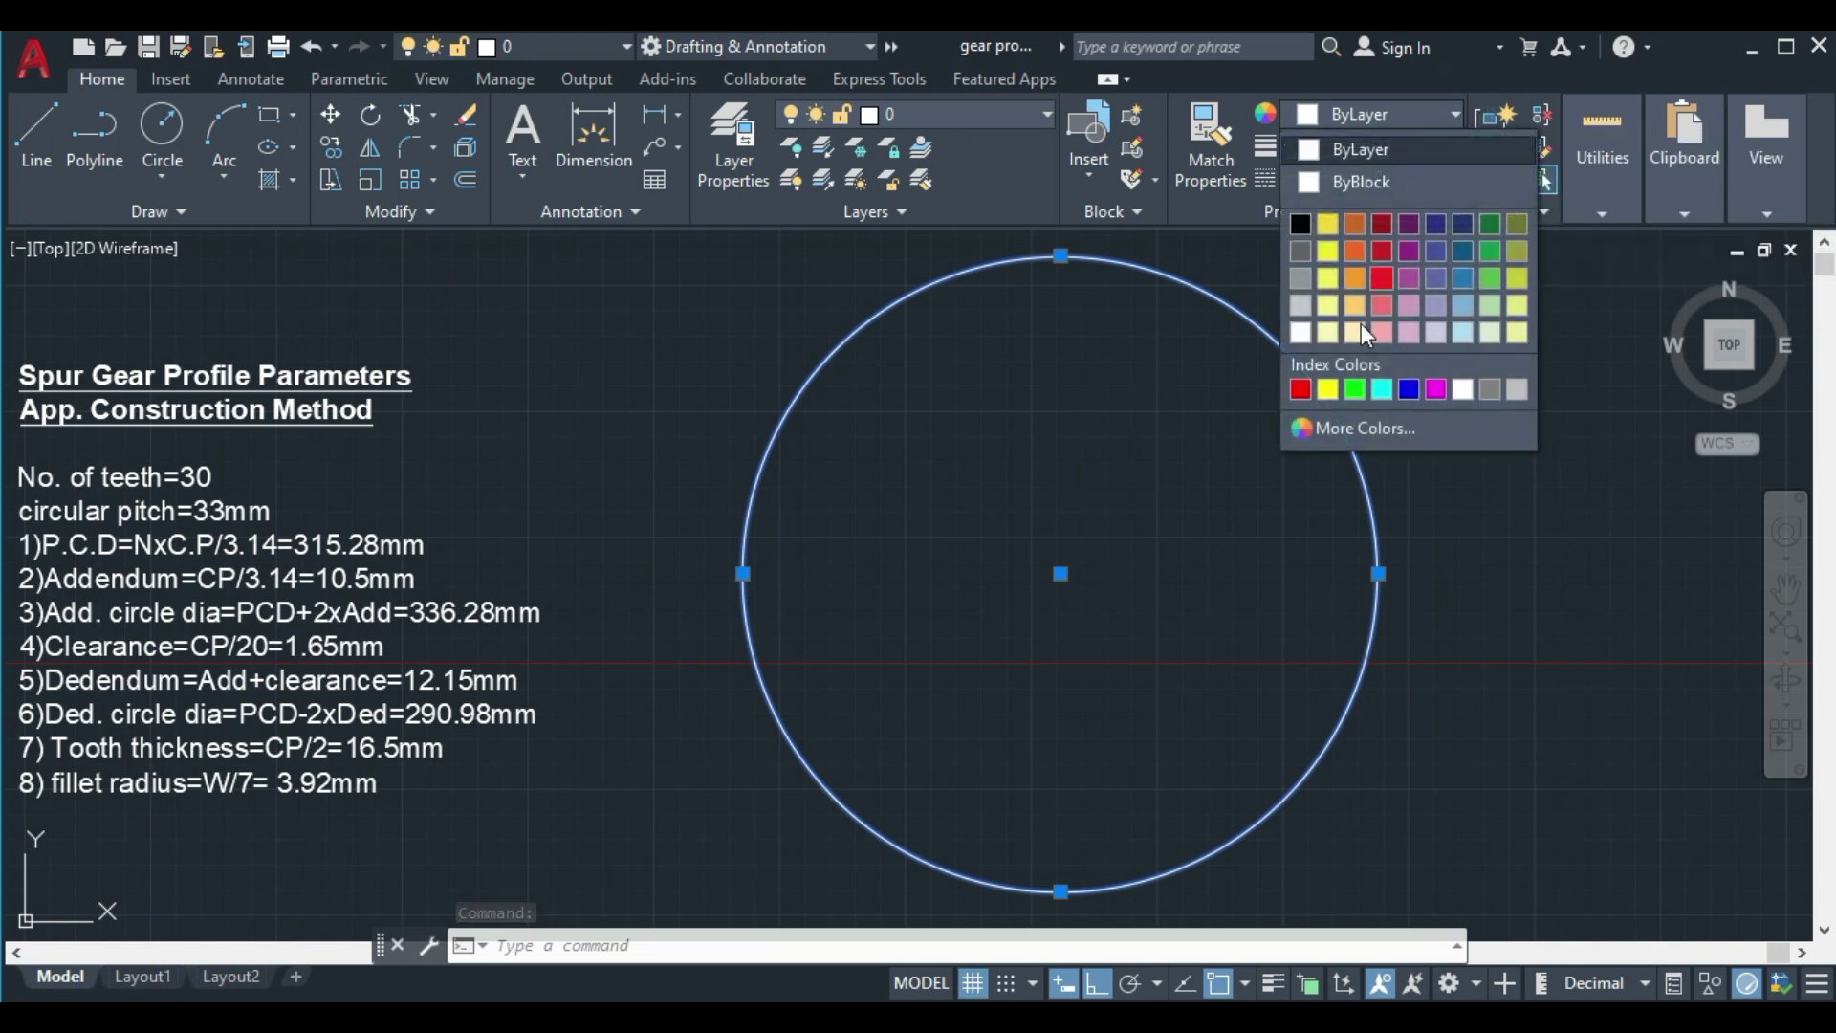
left_click(1328, 389)
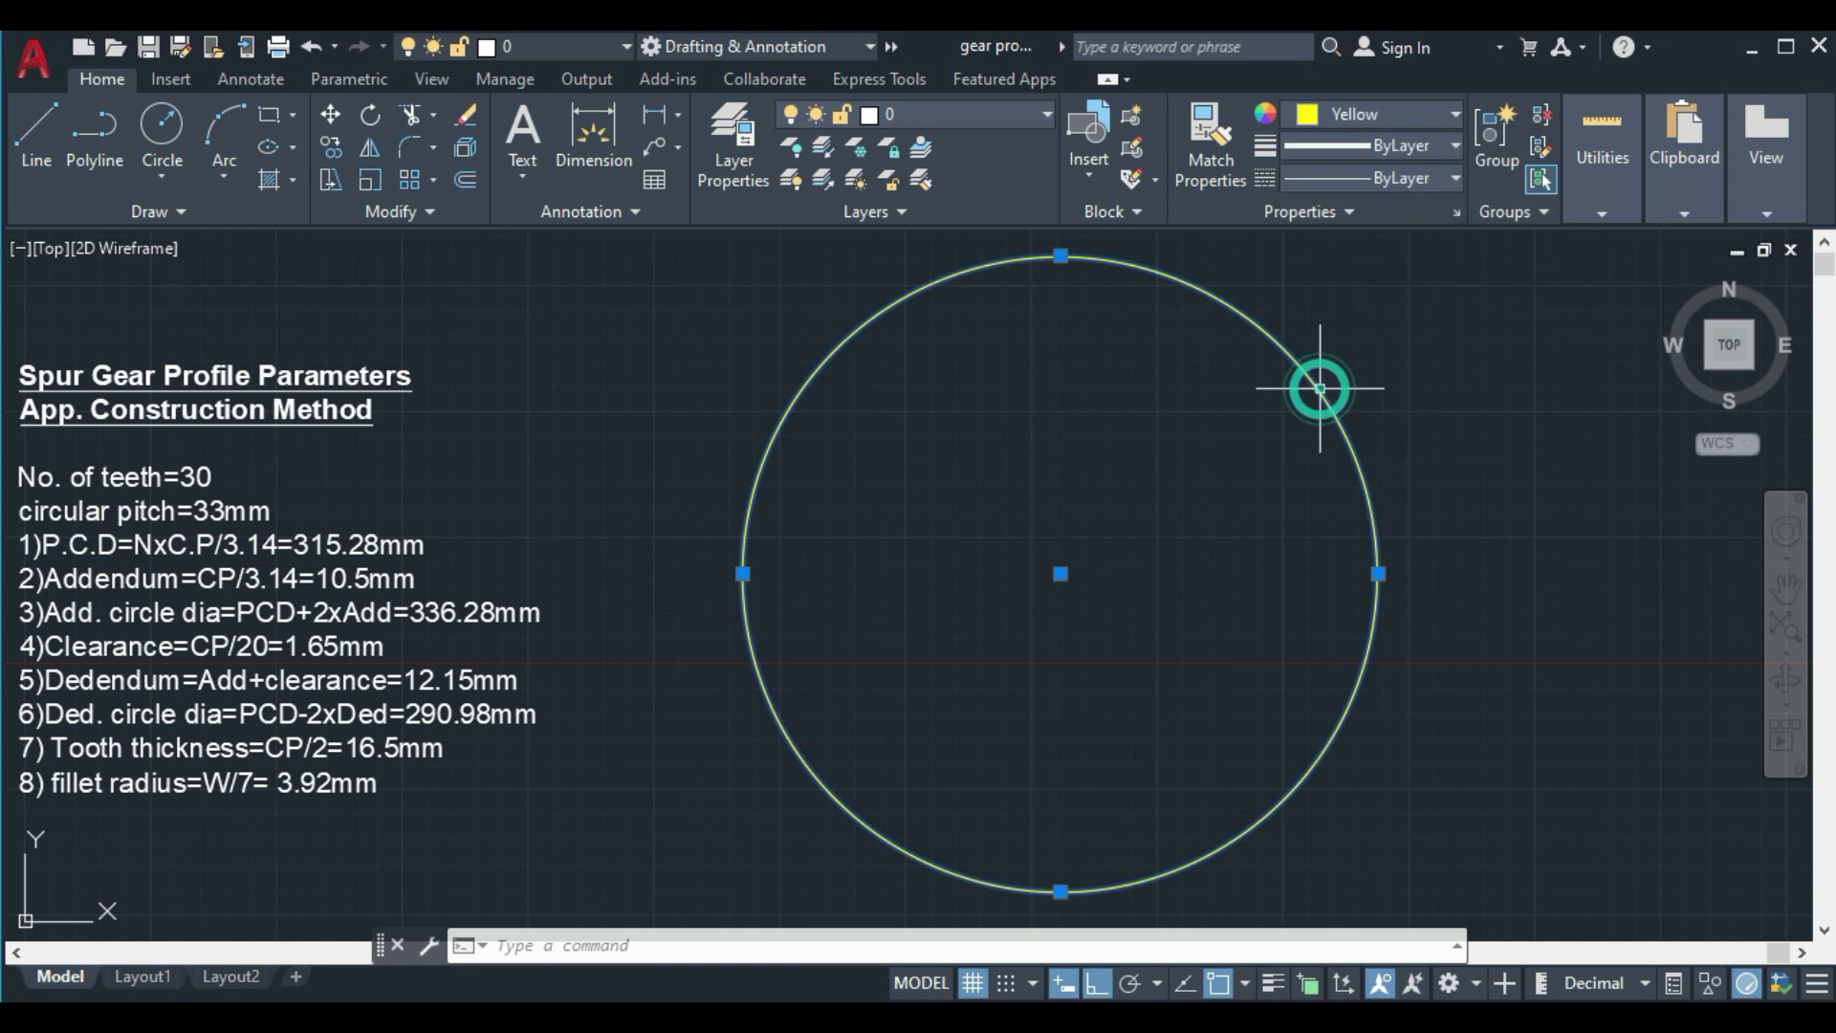
left_click(1452, 510)
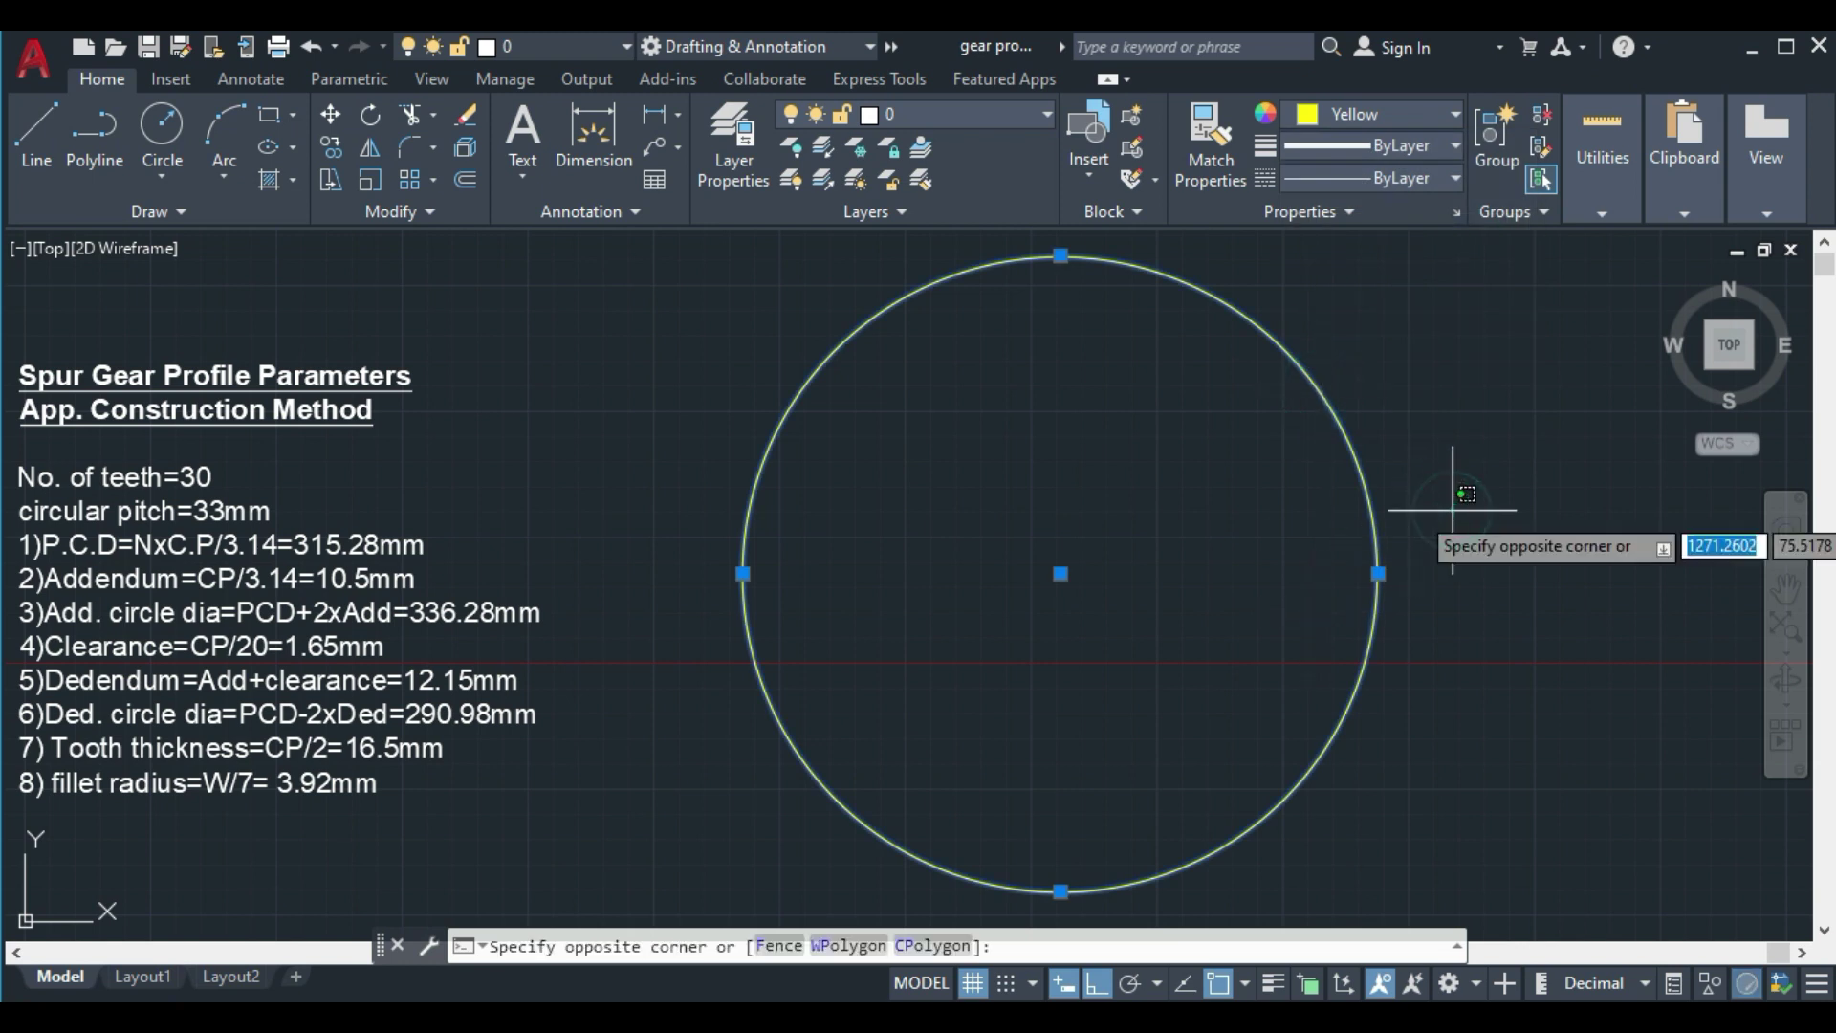
left_click(1444, 508)
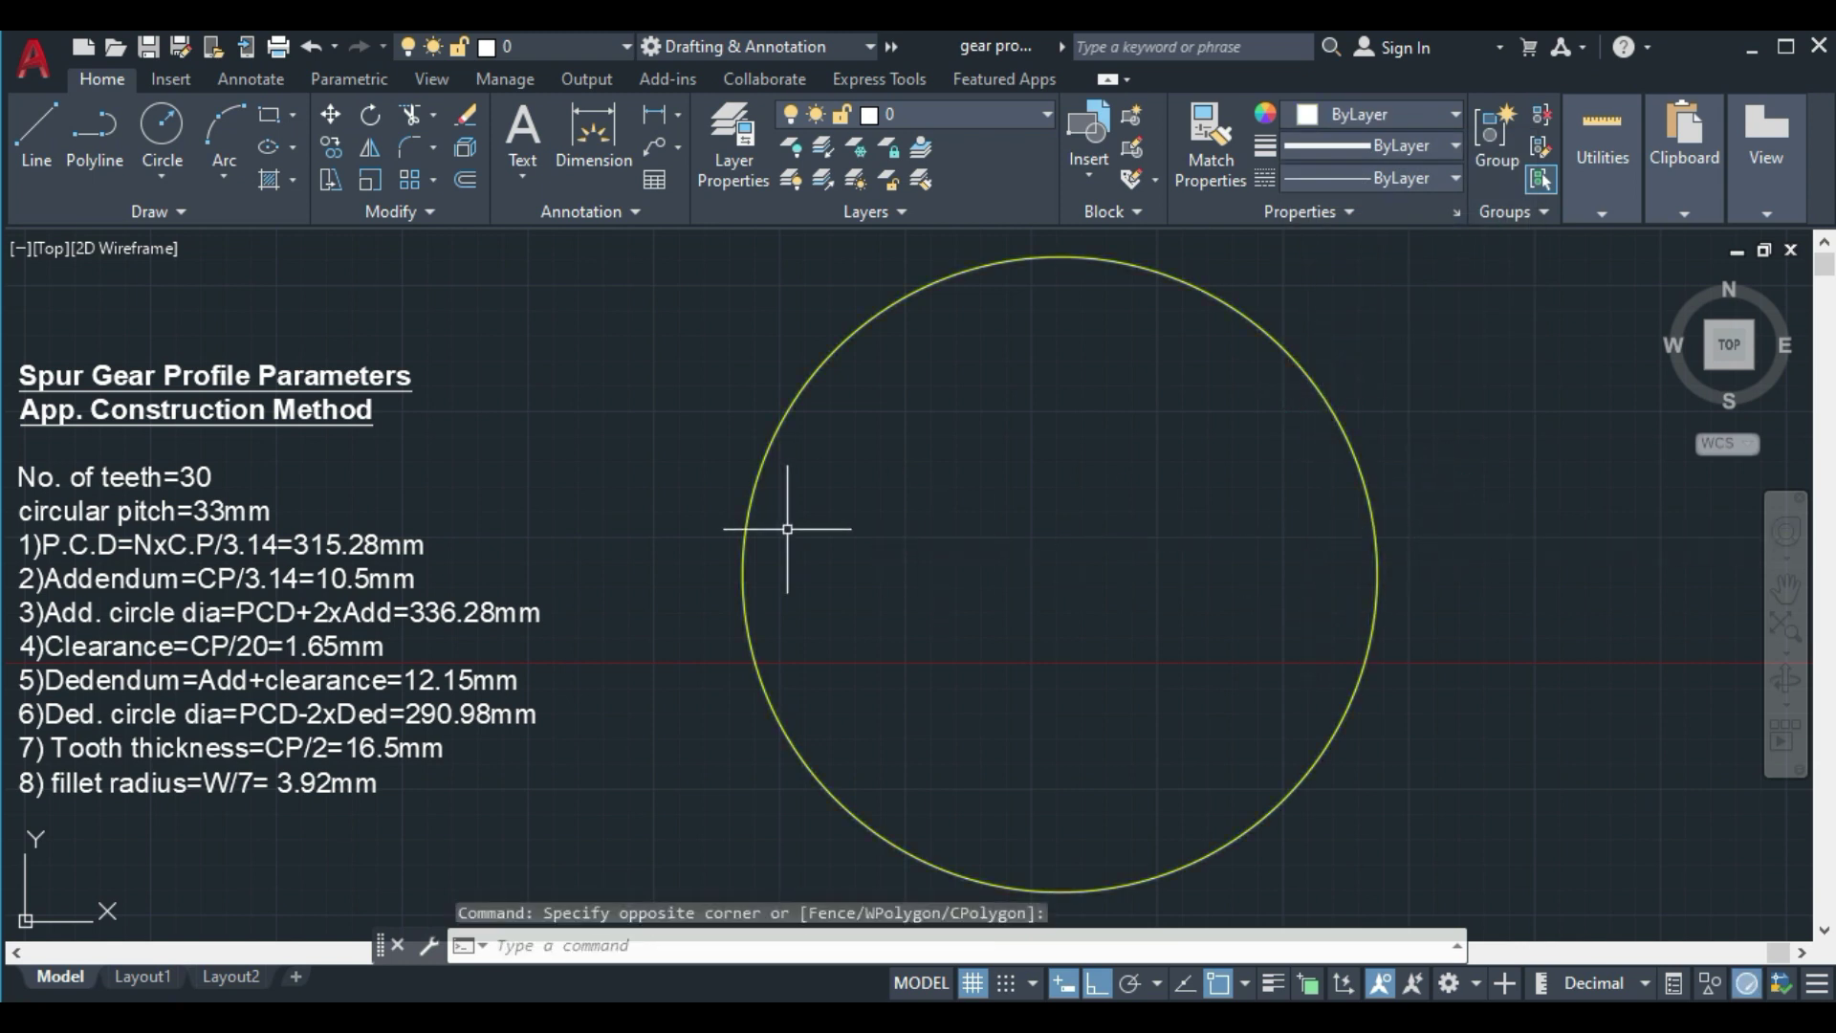
Add a center mark to the yellow pitch circle
type("CM")
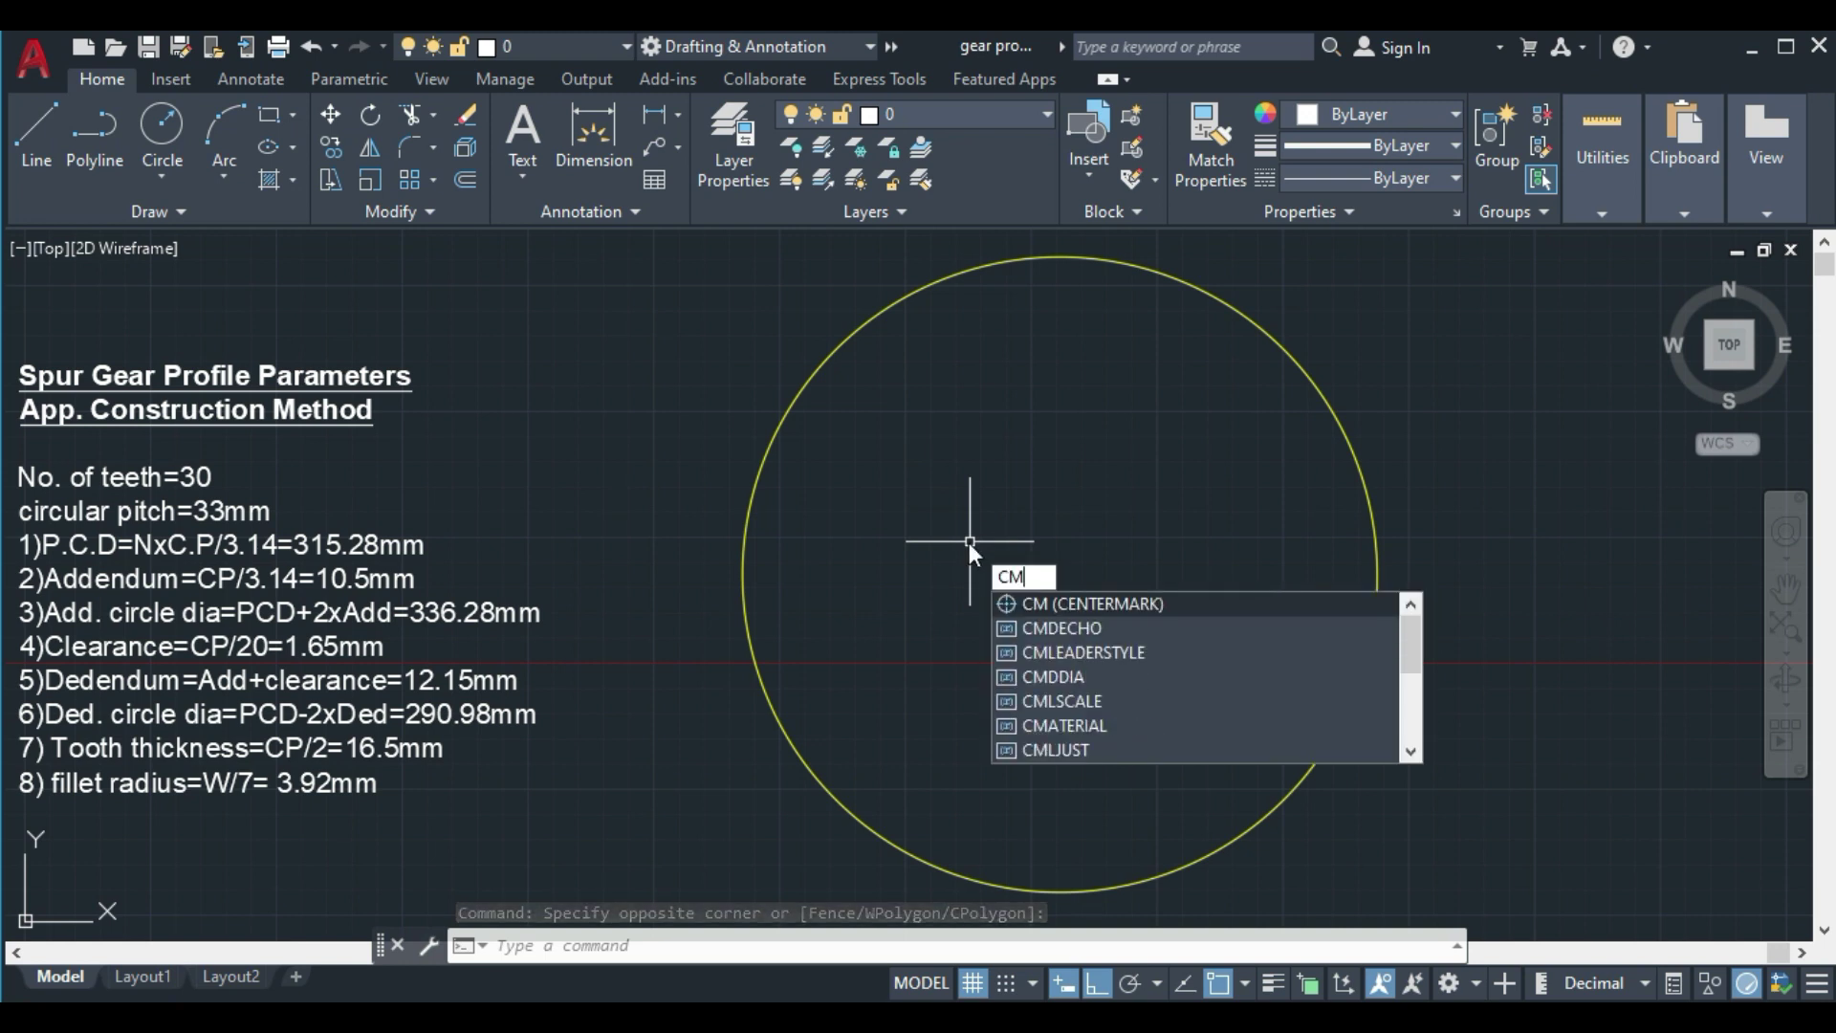
key("Return")
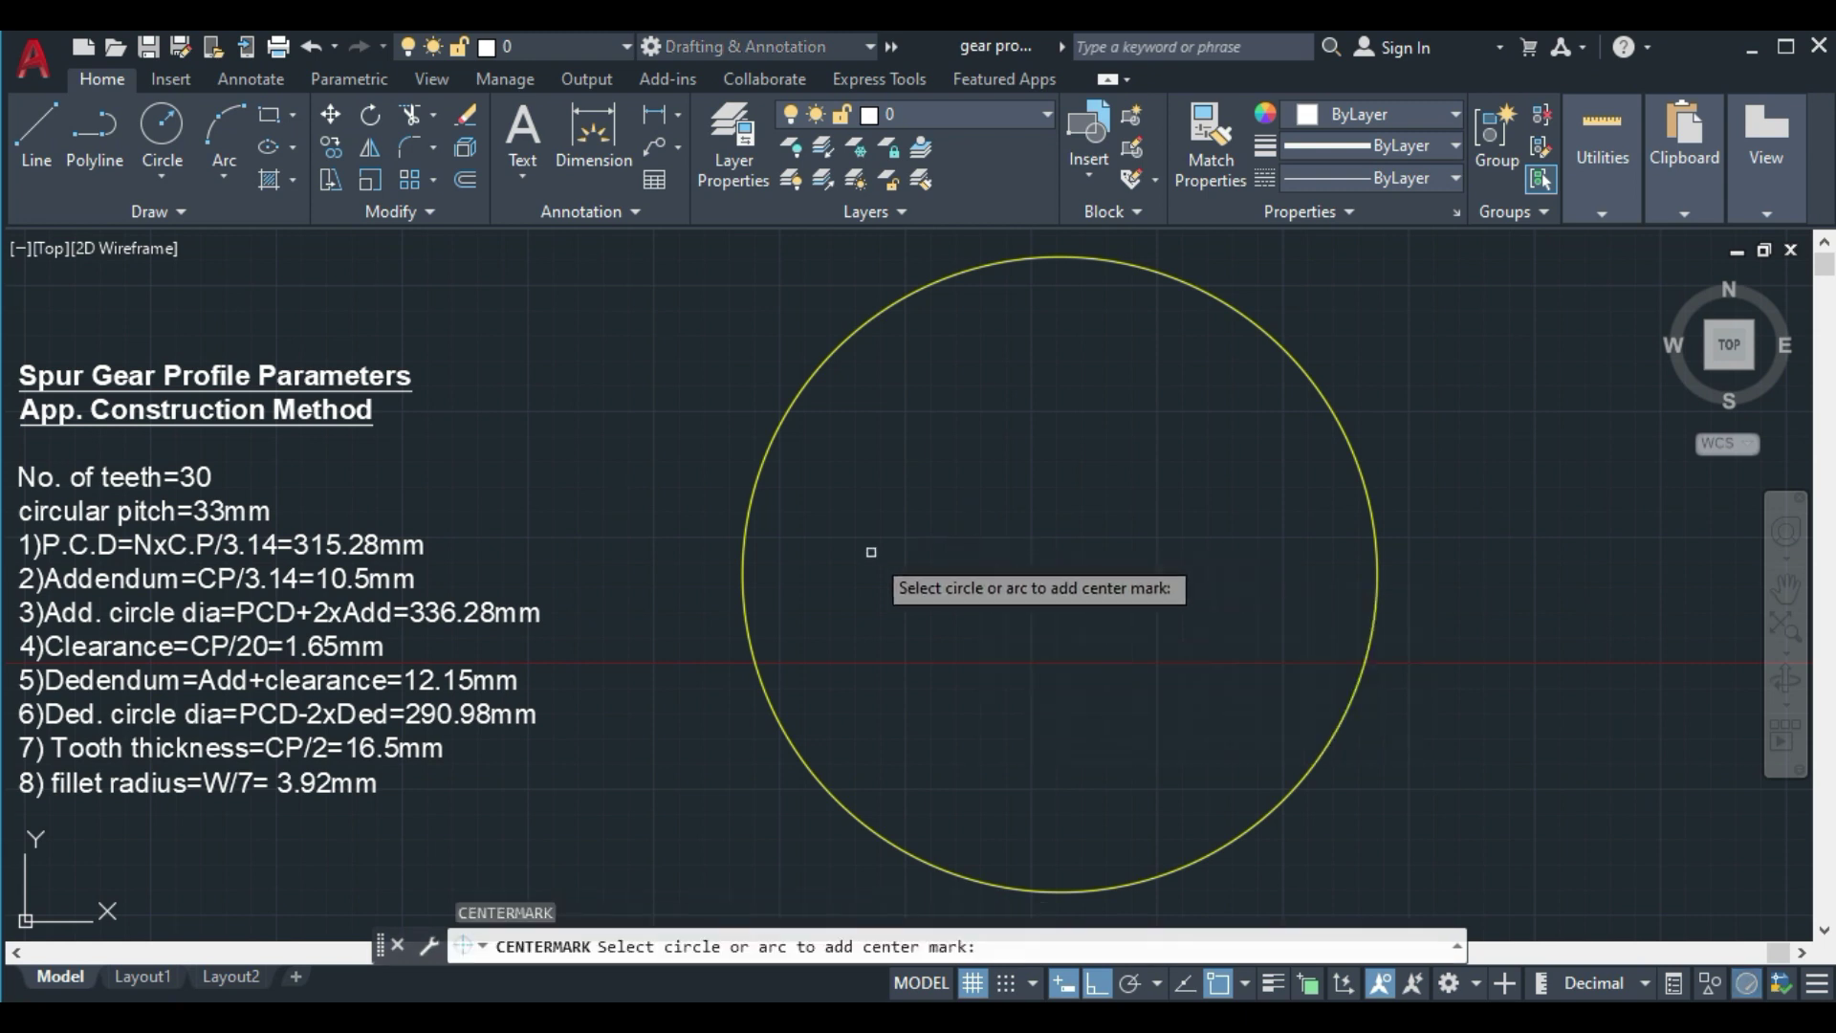
left_click(743, 547)
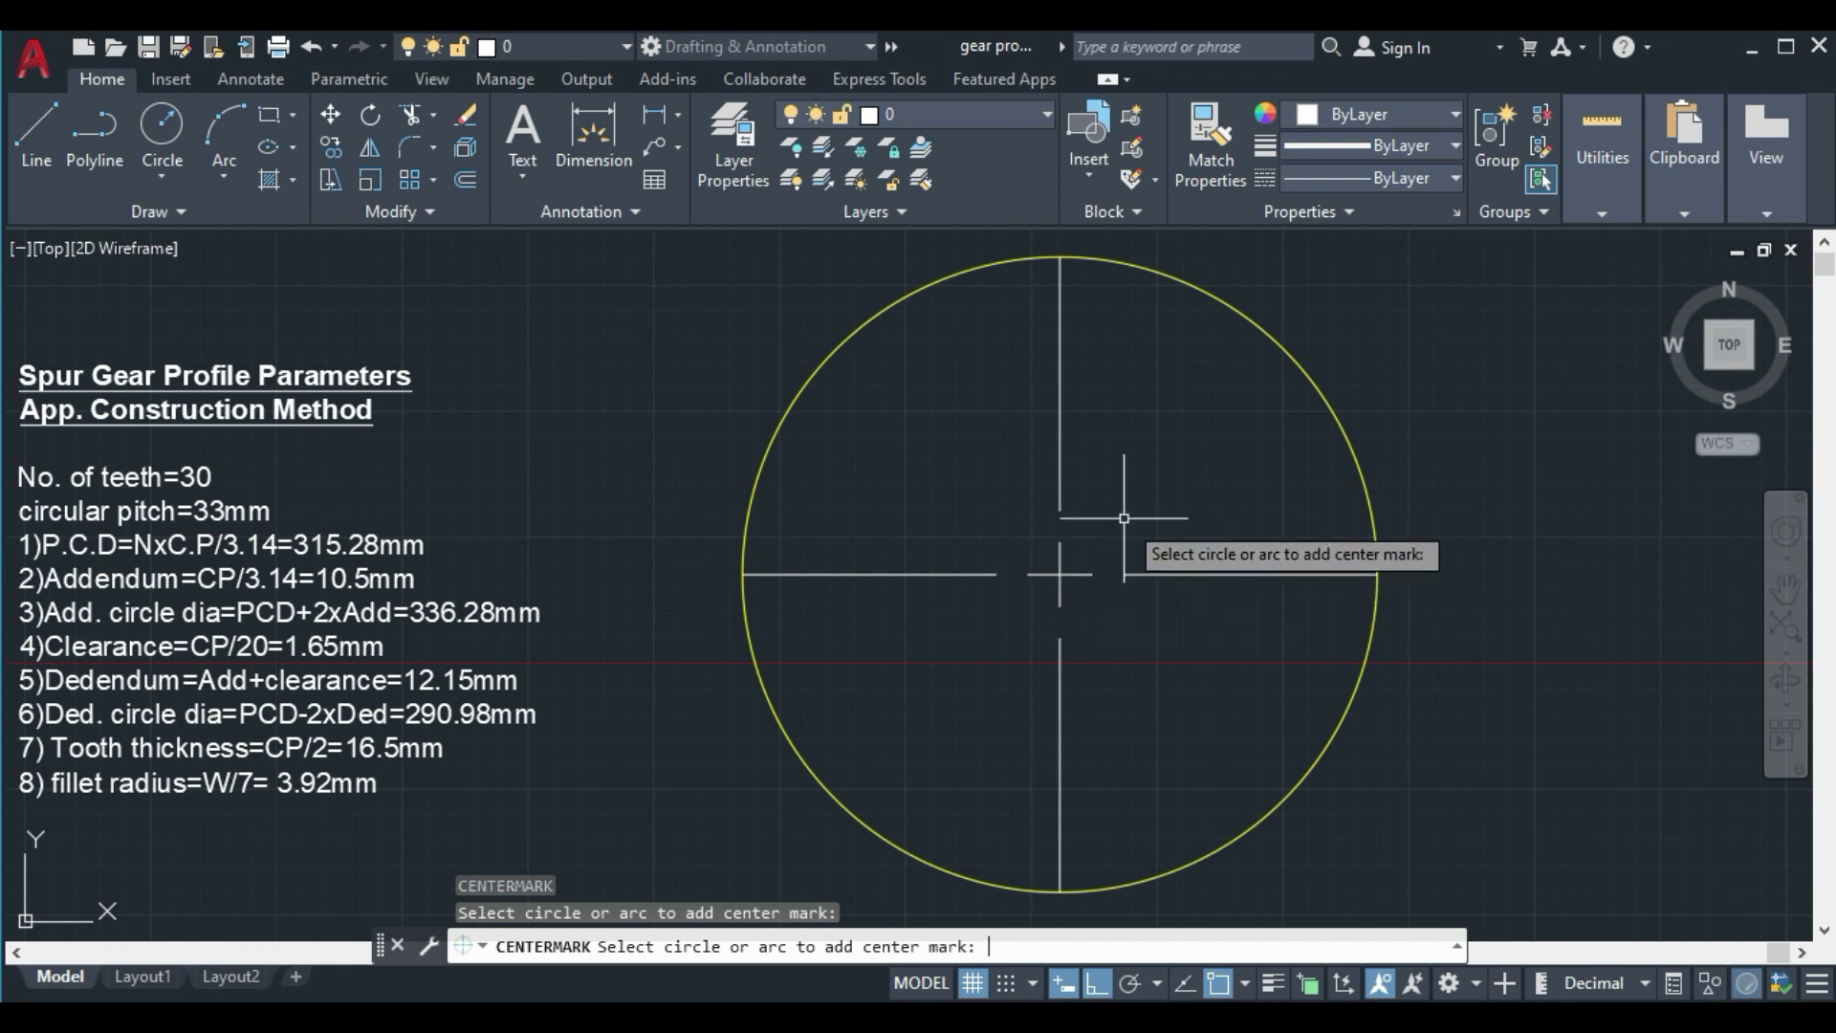
key("Return")
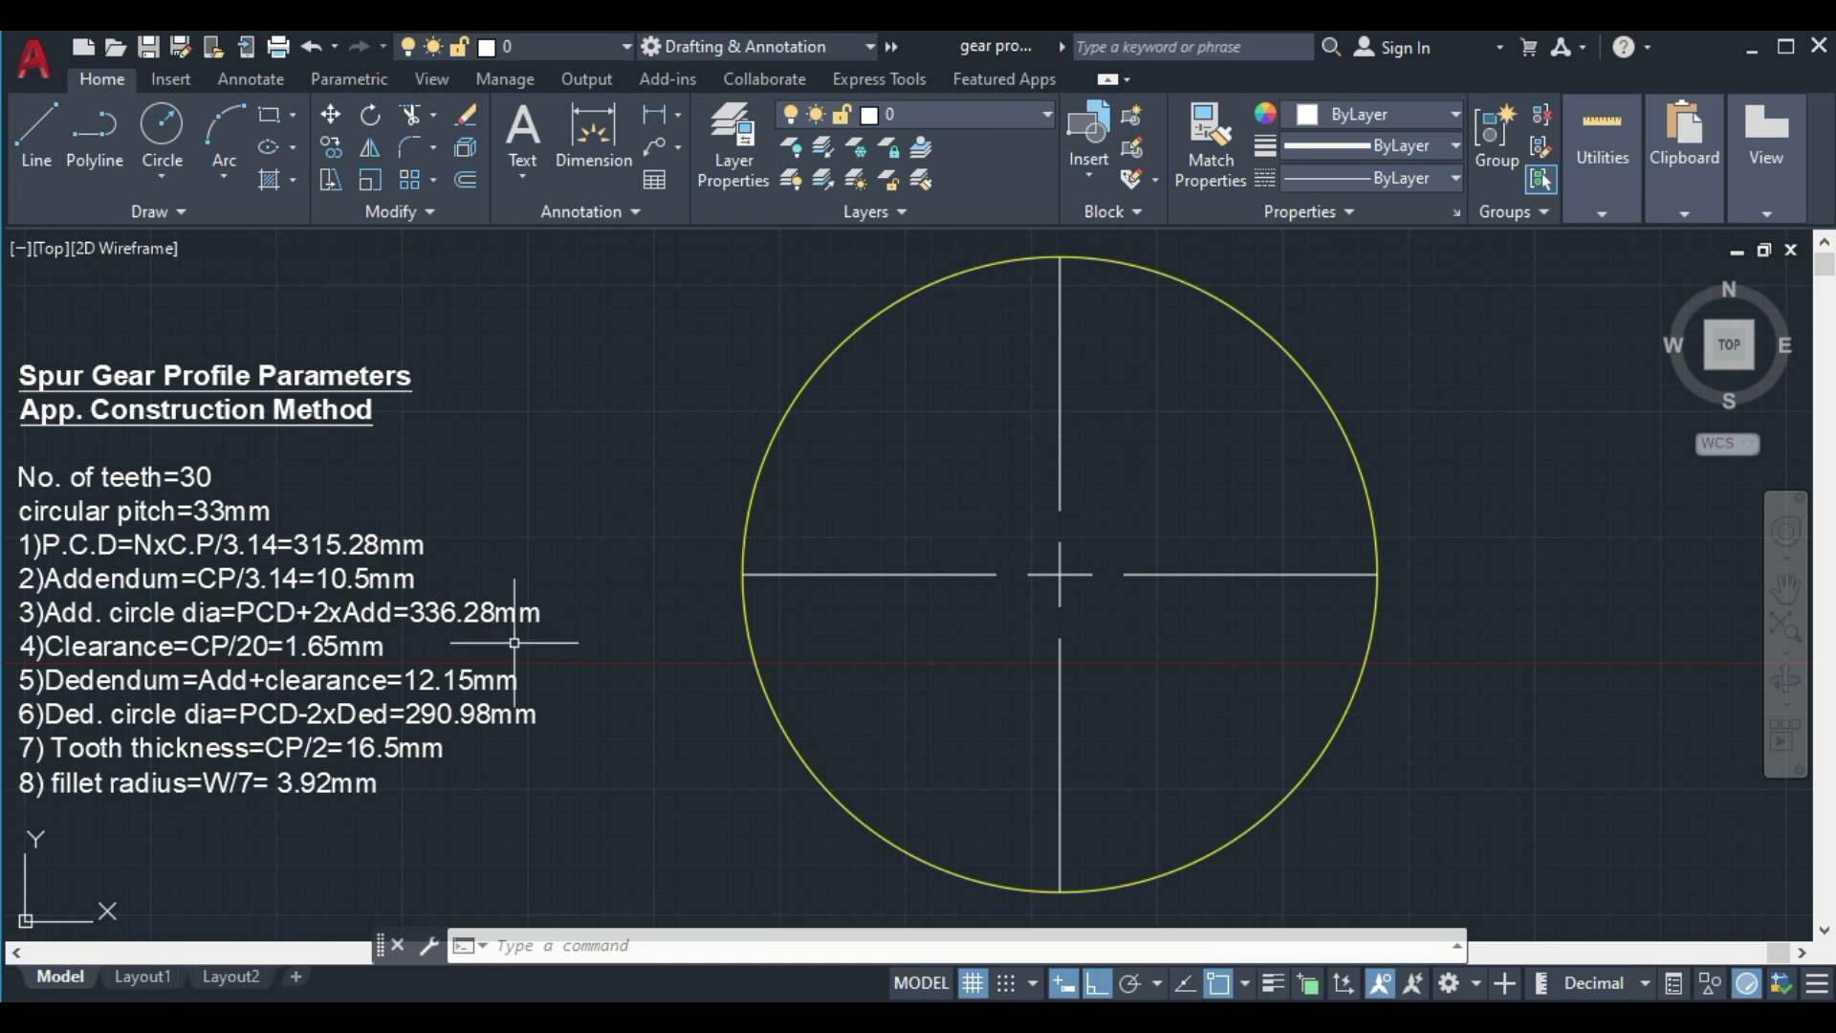
Draw the addendum circle with a radius of 168.14 mm, concentric with the pitch circle
type("c")
key("Return")
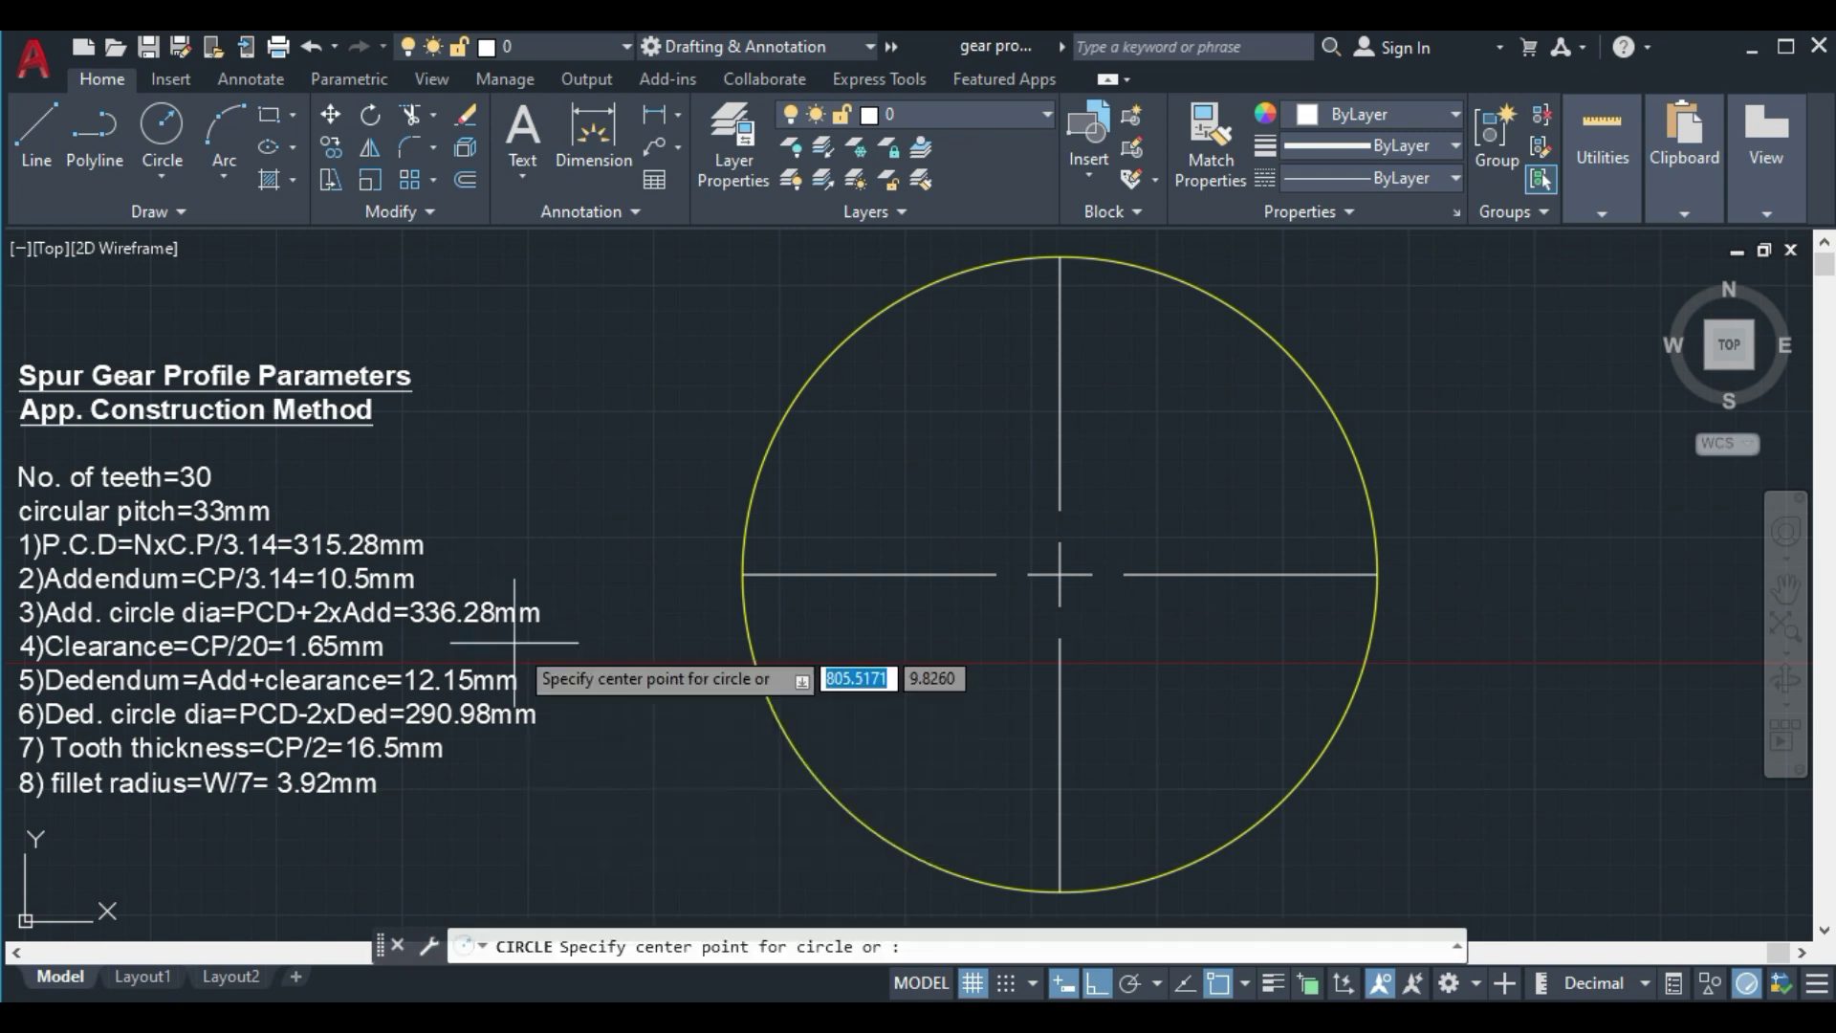
left_click(1059, 574)
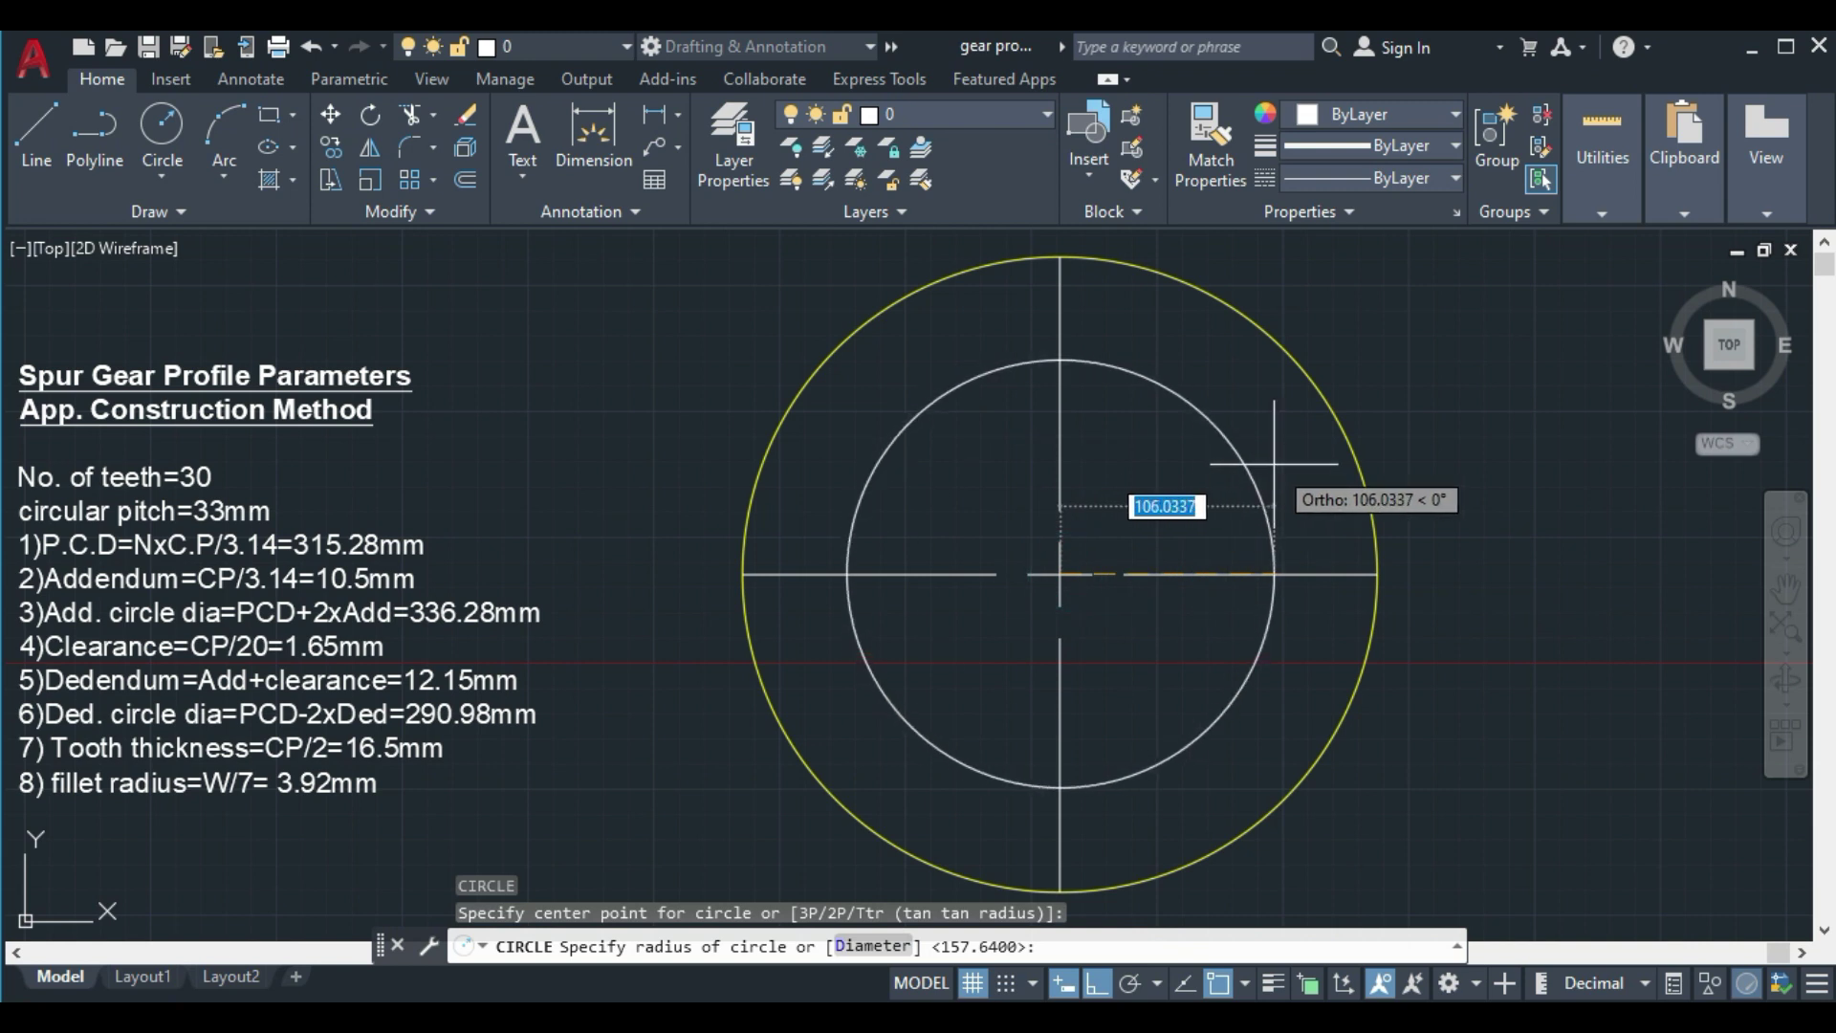
type("168")
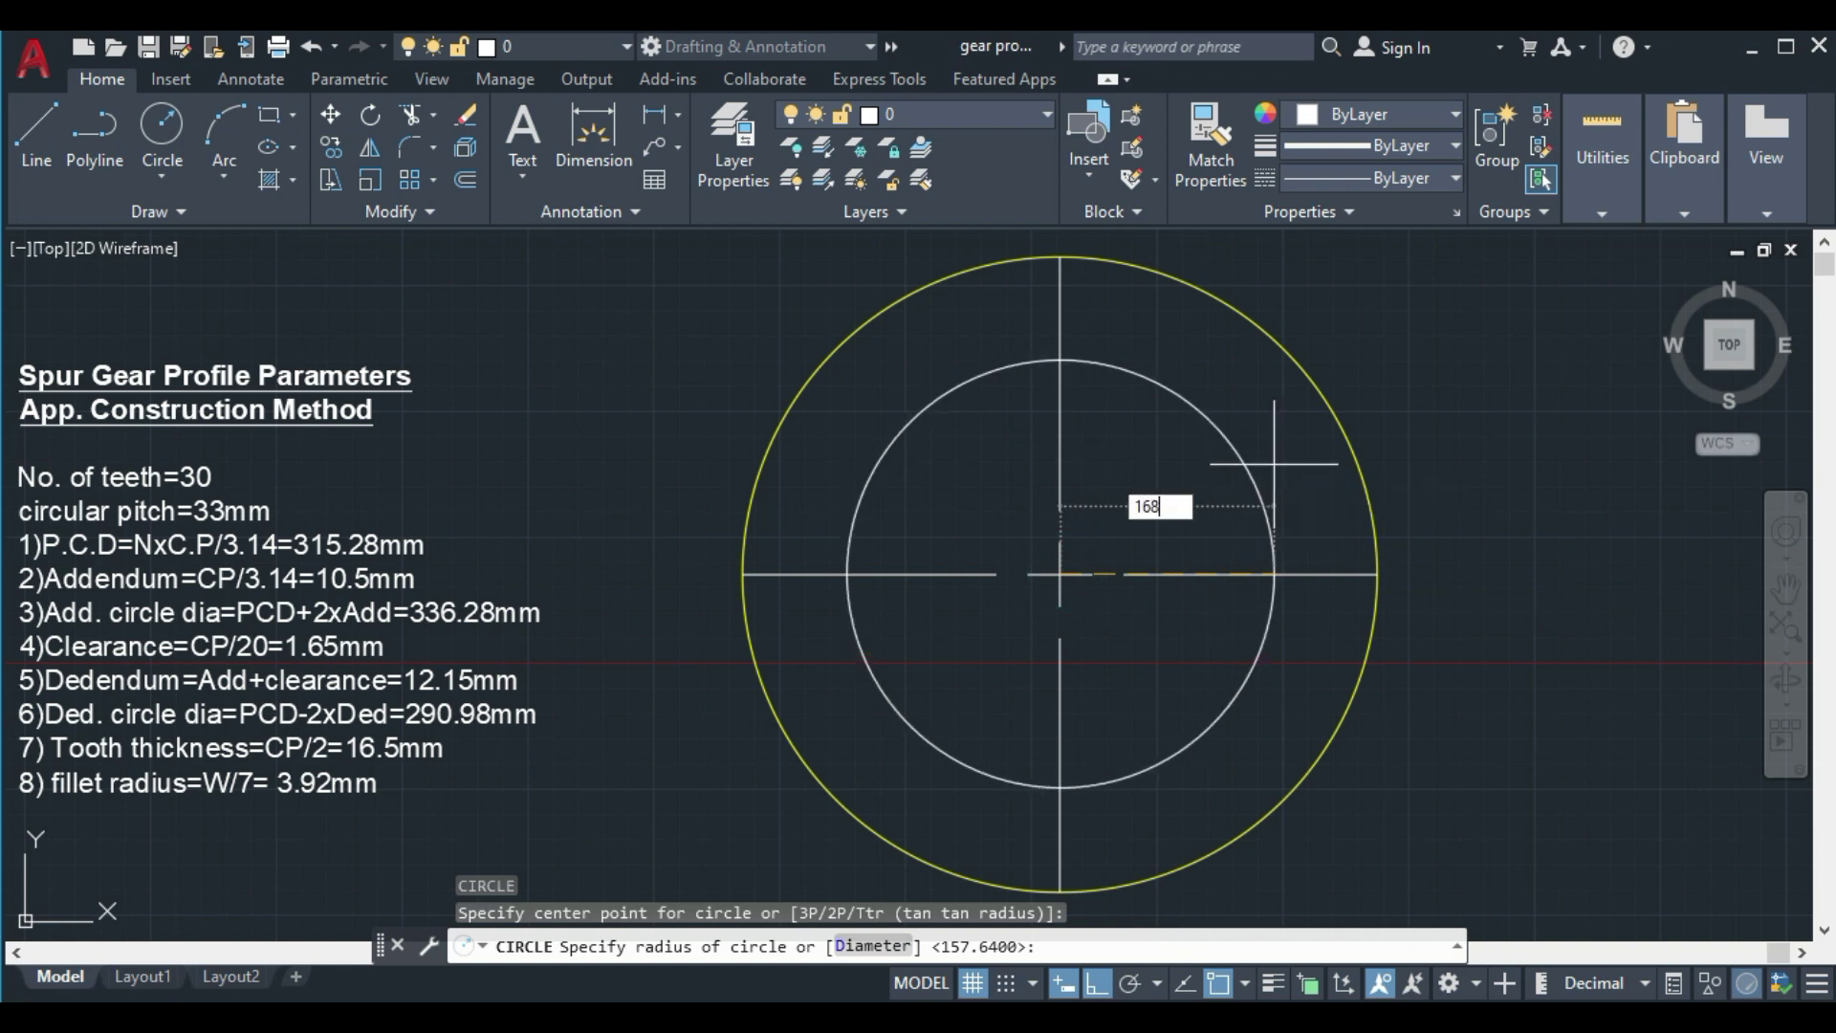
type(".14")
key("Return")
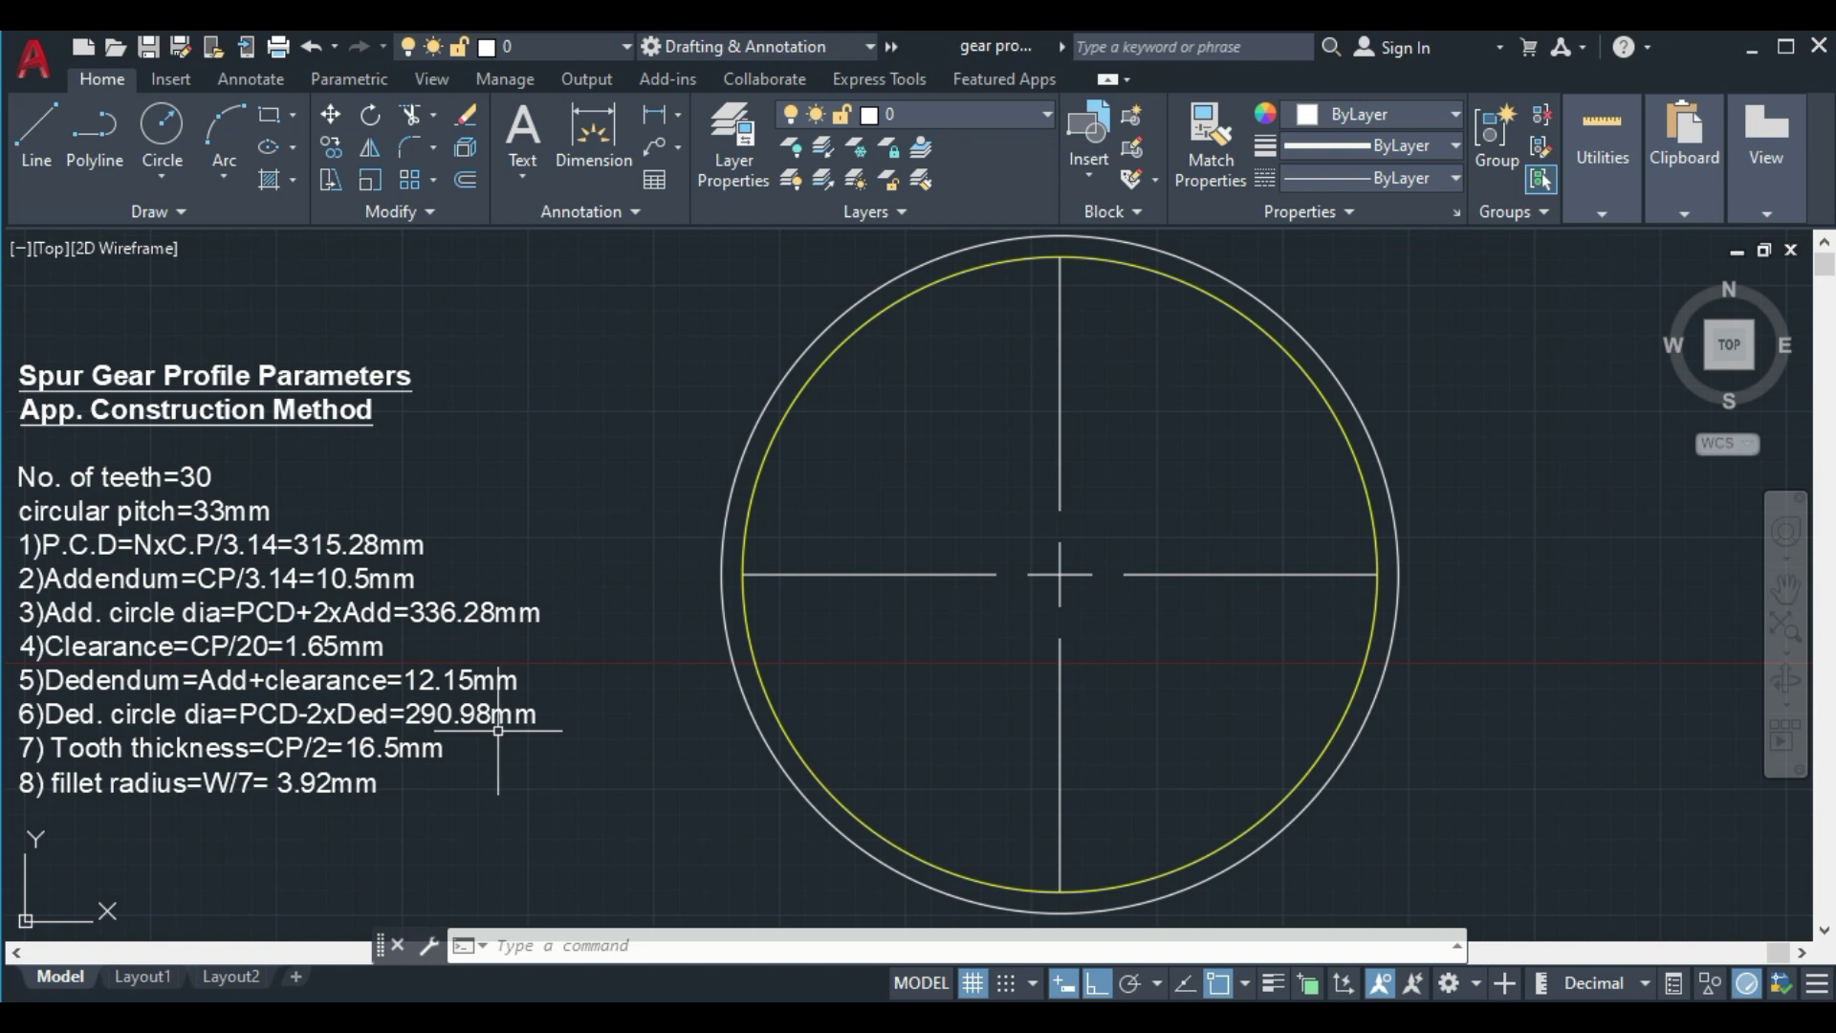
Draw the dedendum circle with a radius of 145.49 mm from the same center point
type("c")
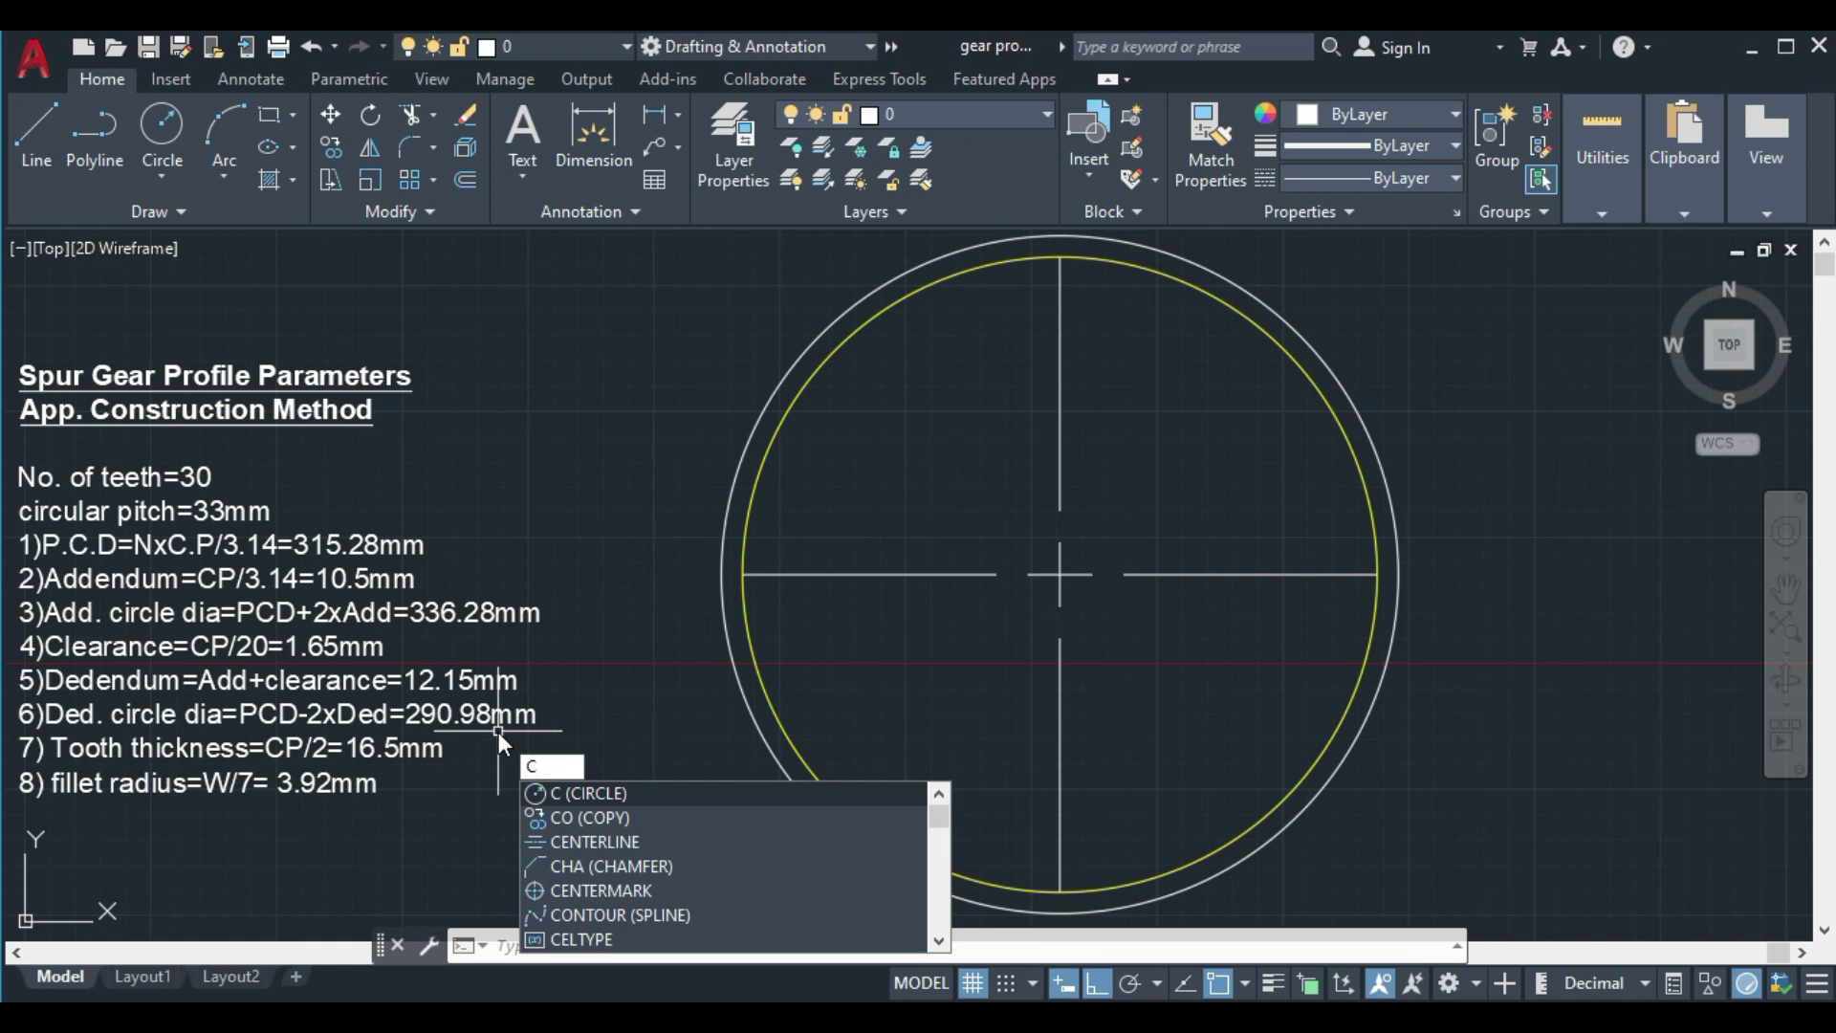
key("Return")
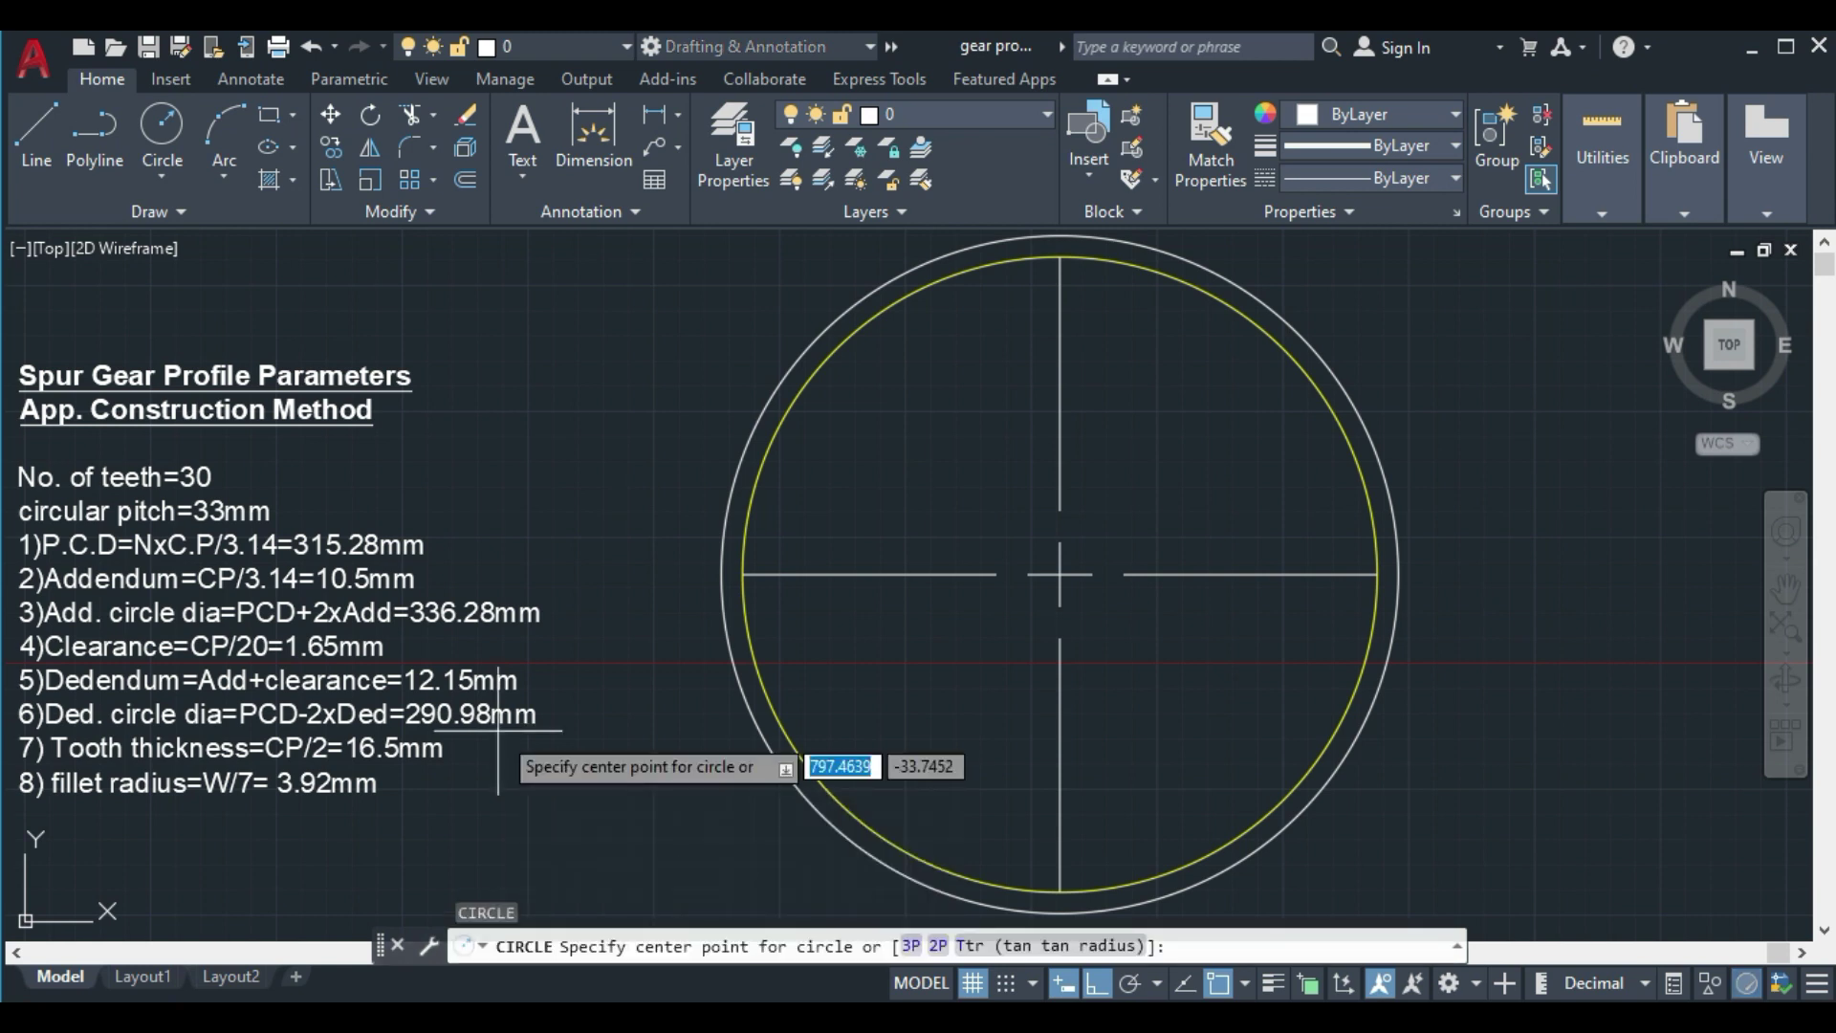
left_click(1059, 573)
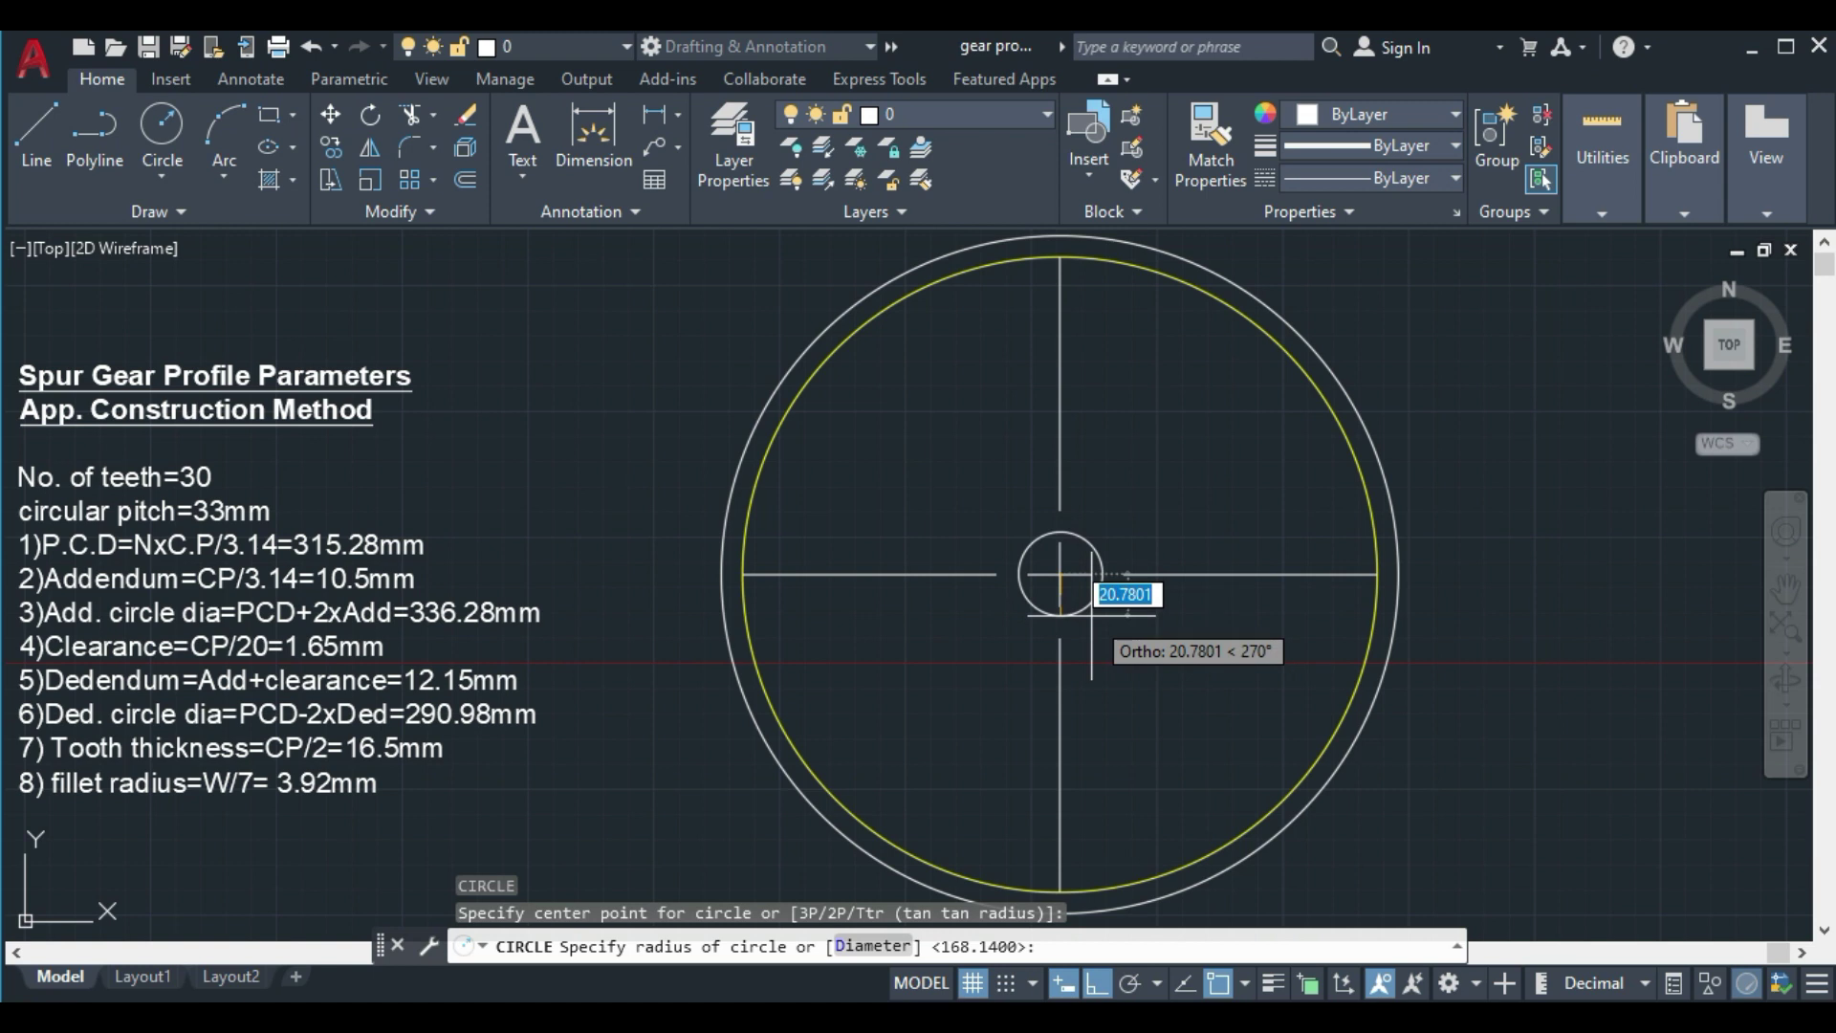
type("145")
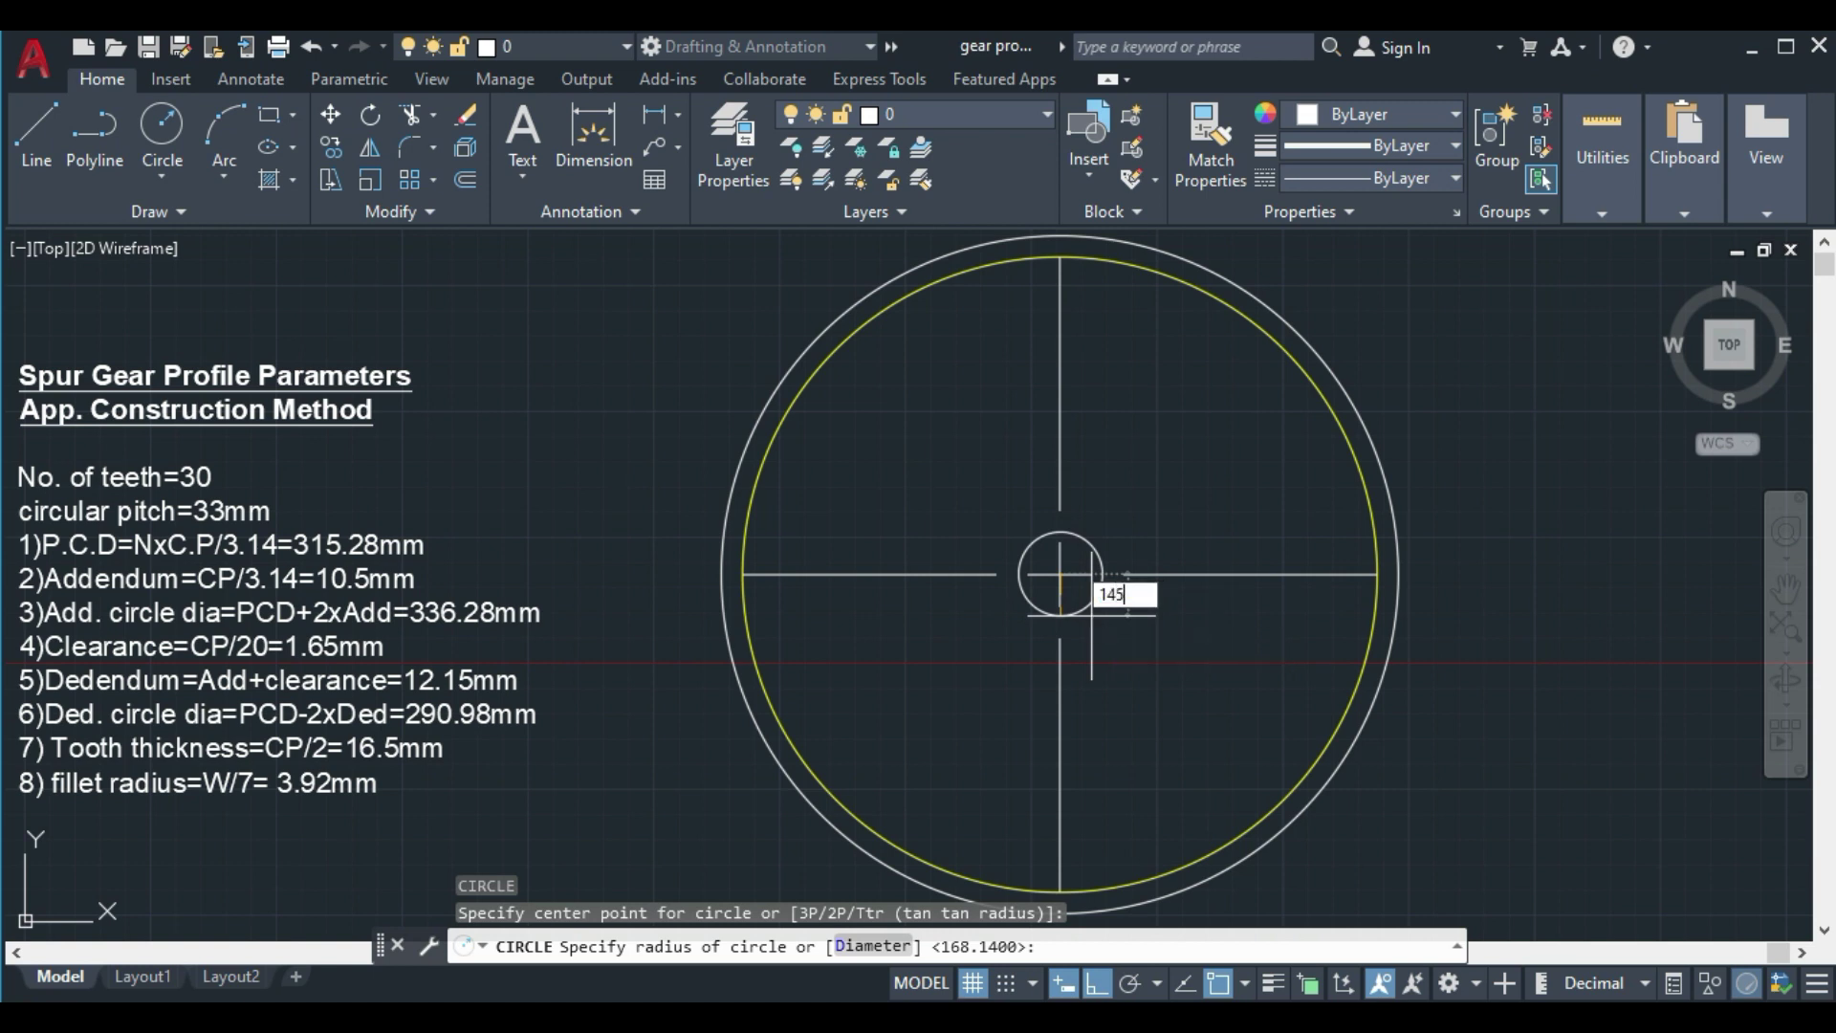
type(".49")
key("Return")
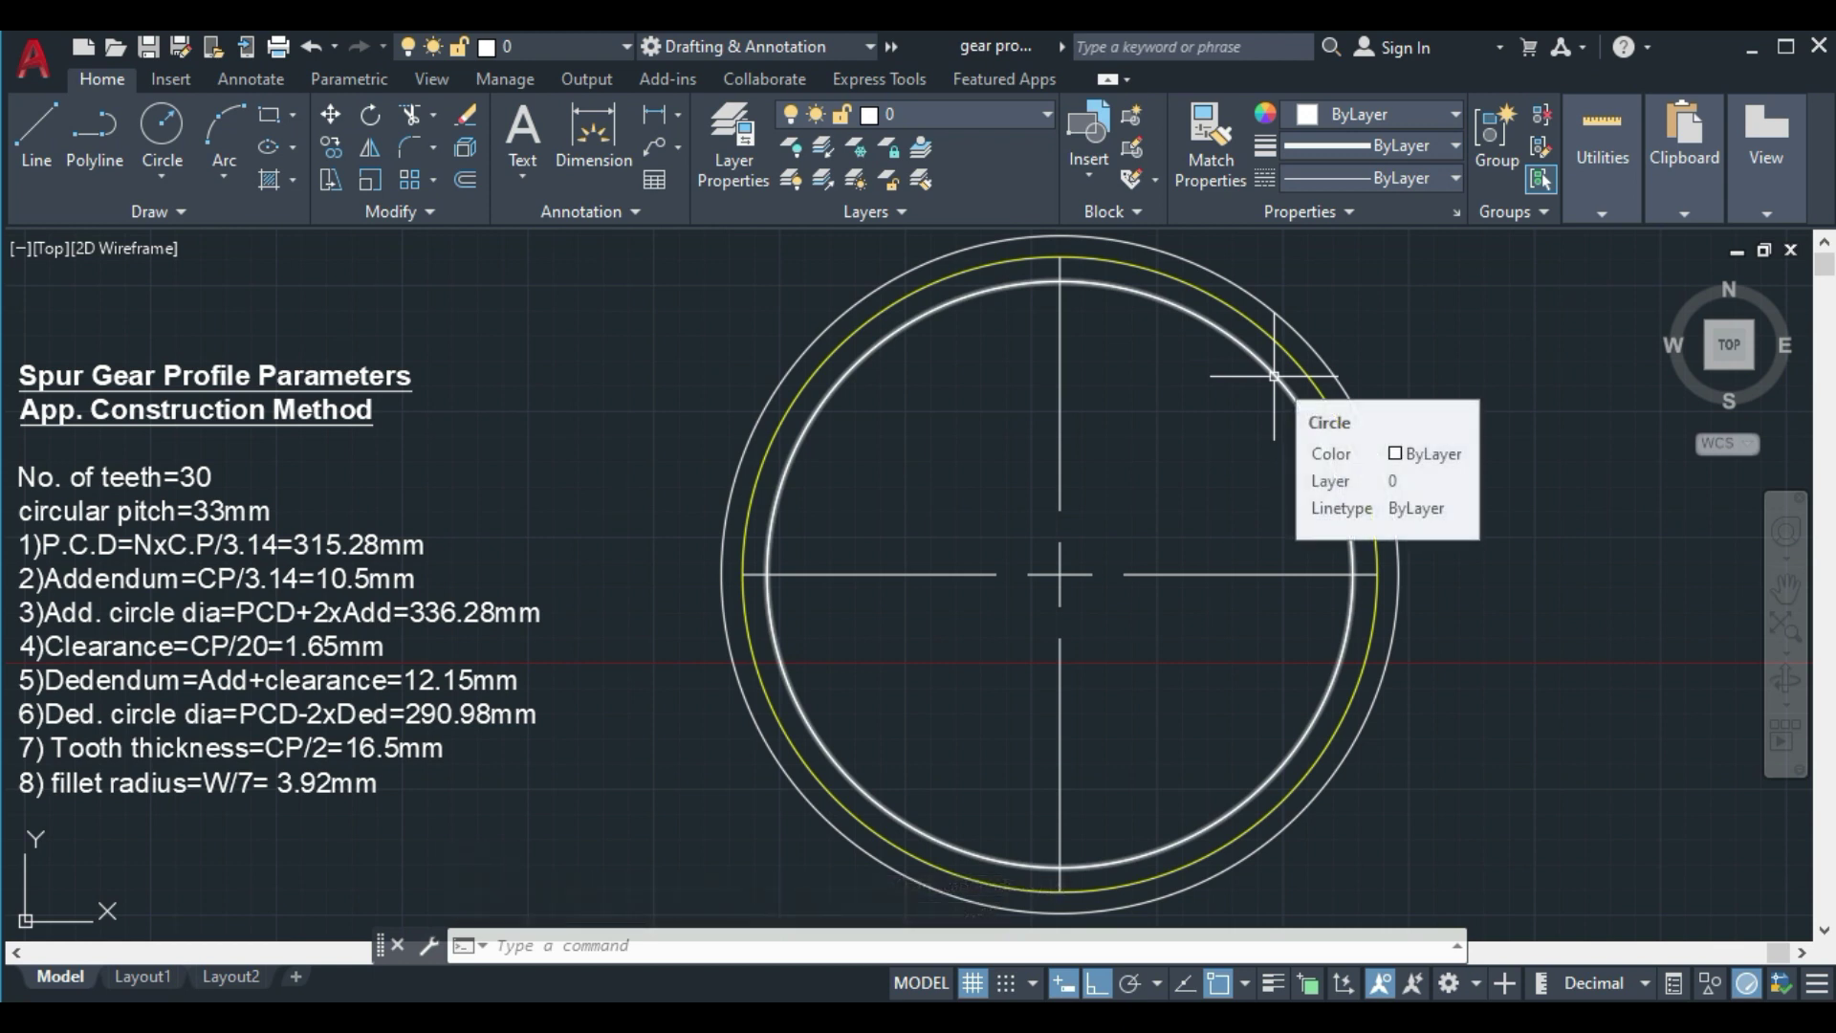
Set the inner dedendum circle's colour to Cyan and clear the selection
left_click(1275, 376)
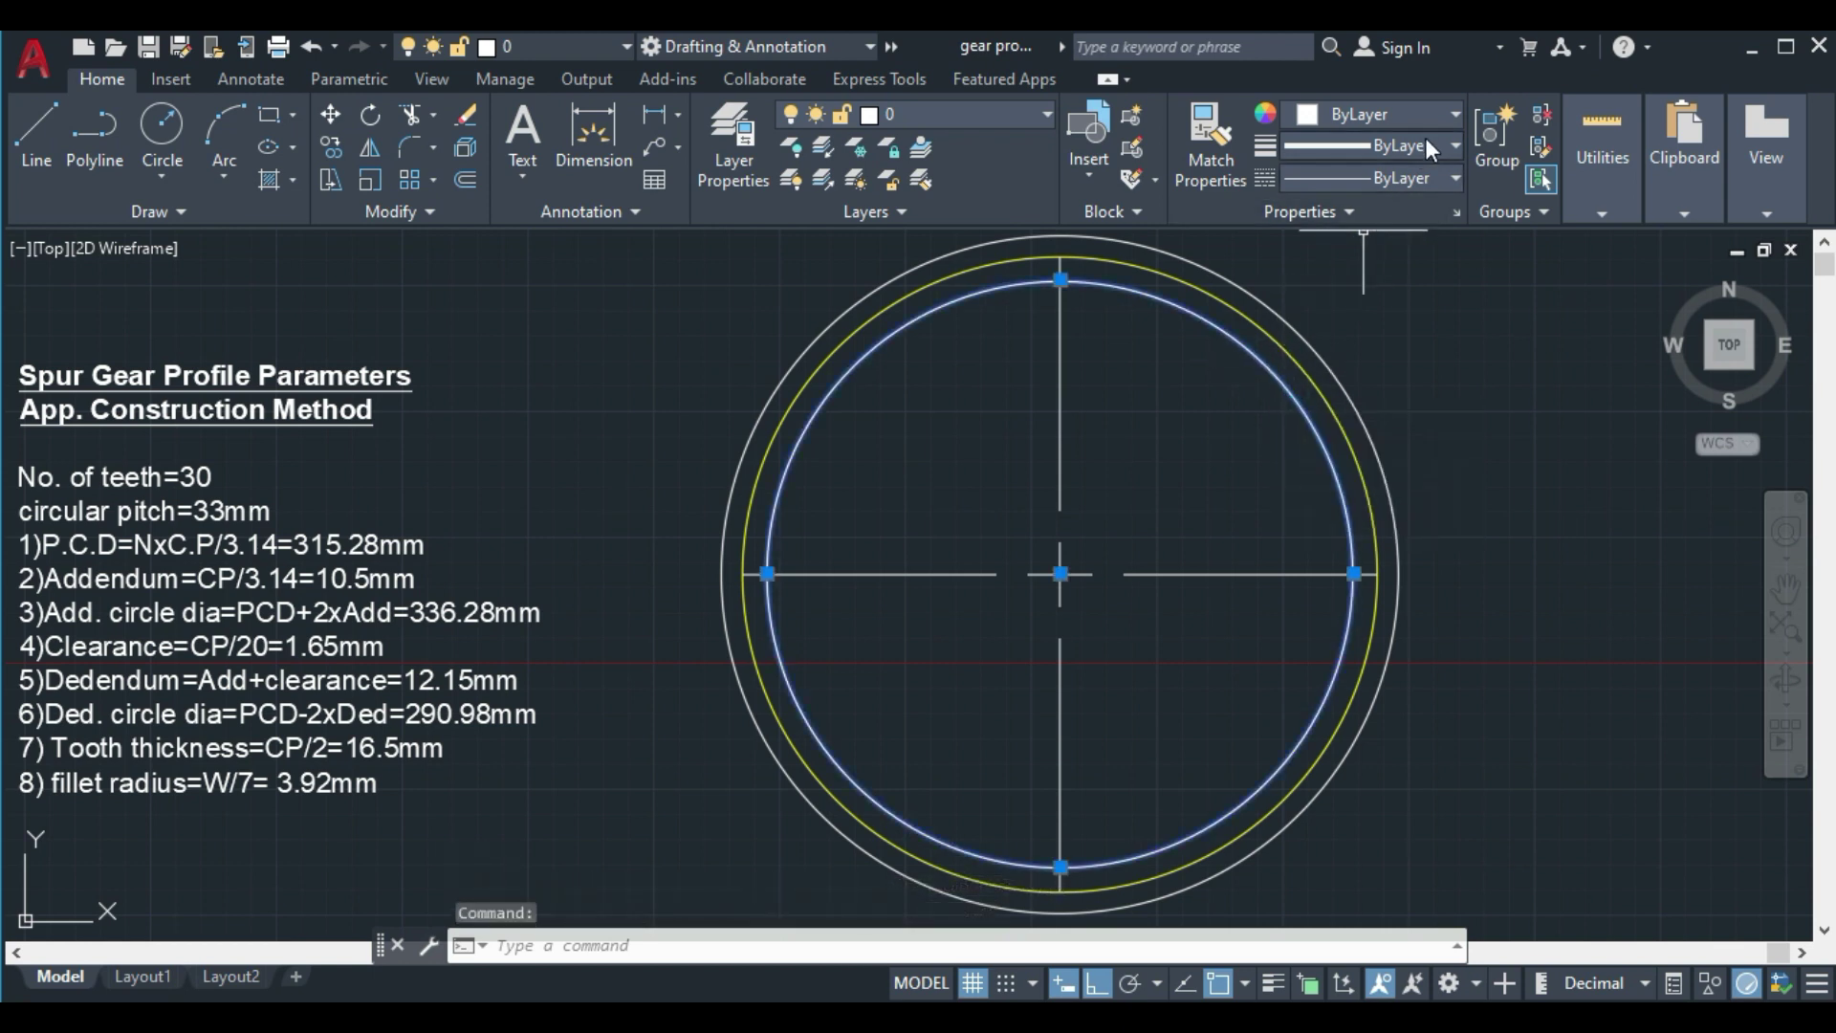
left_click(1455, 115)
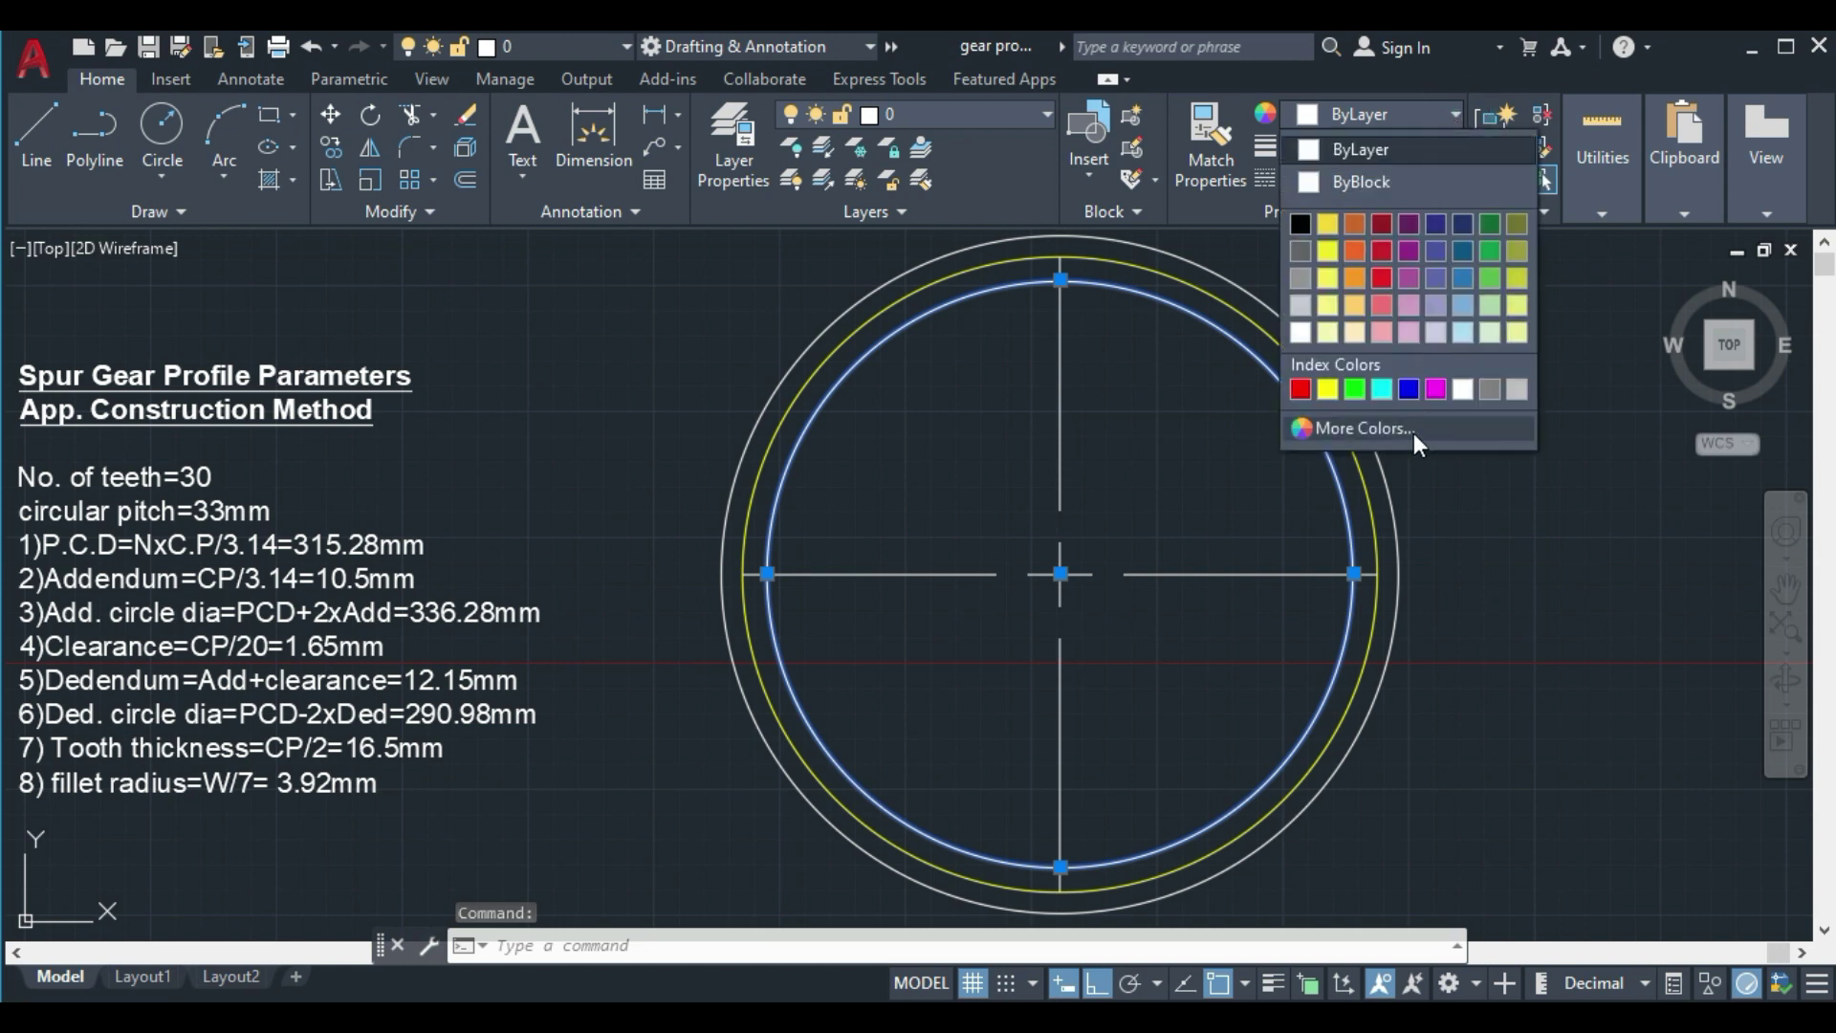
left_click(1358, 390)
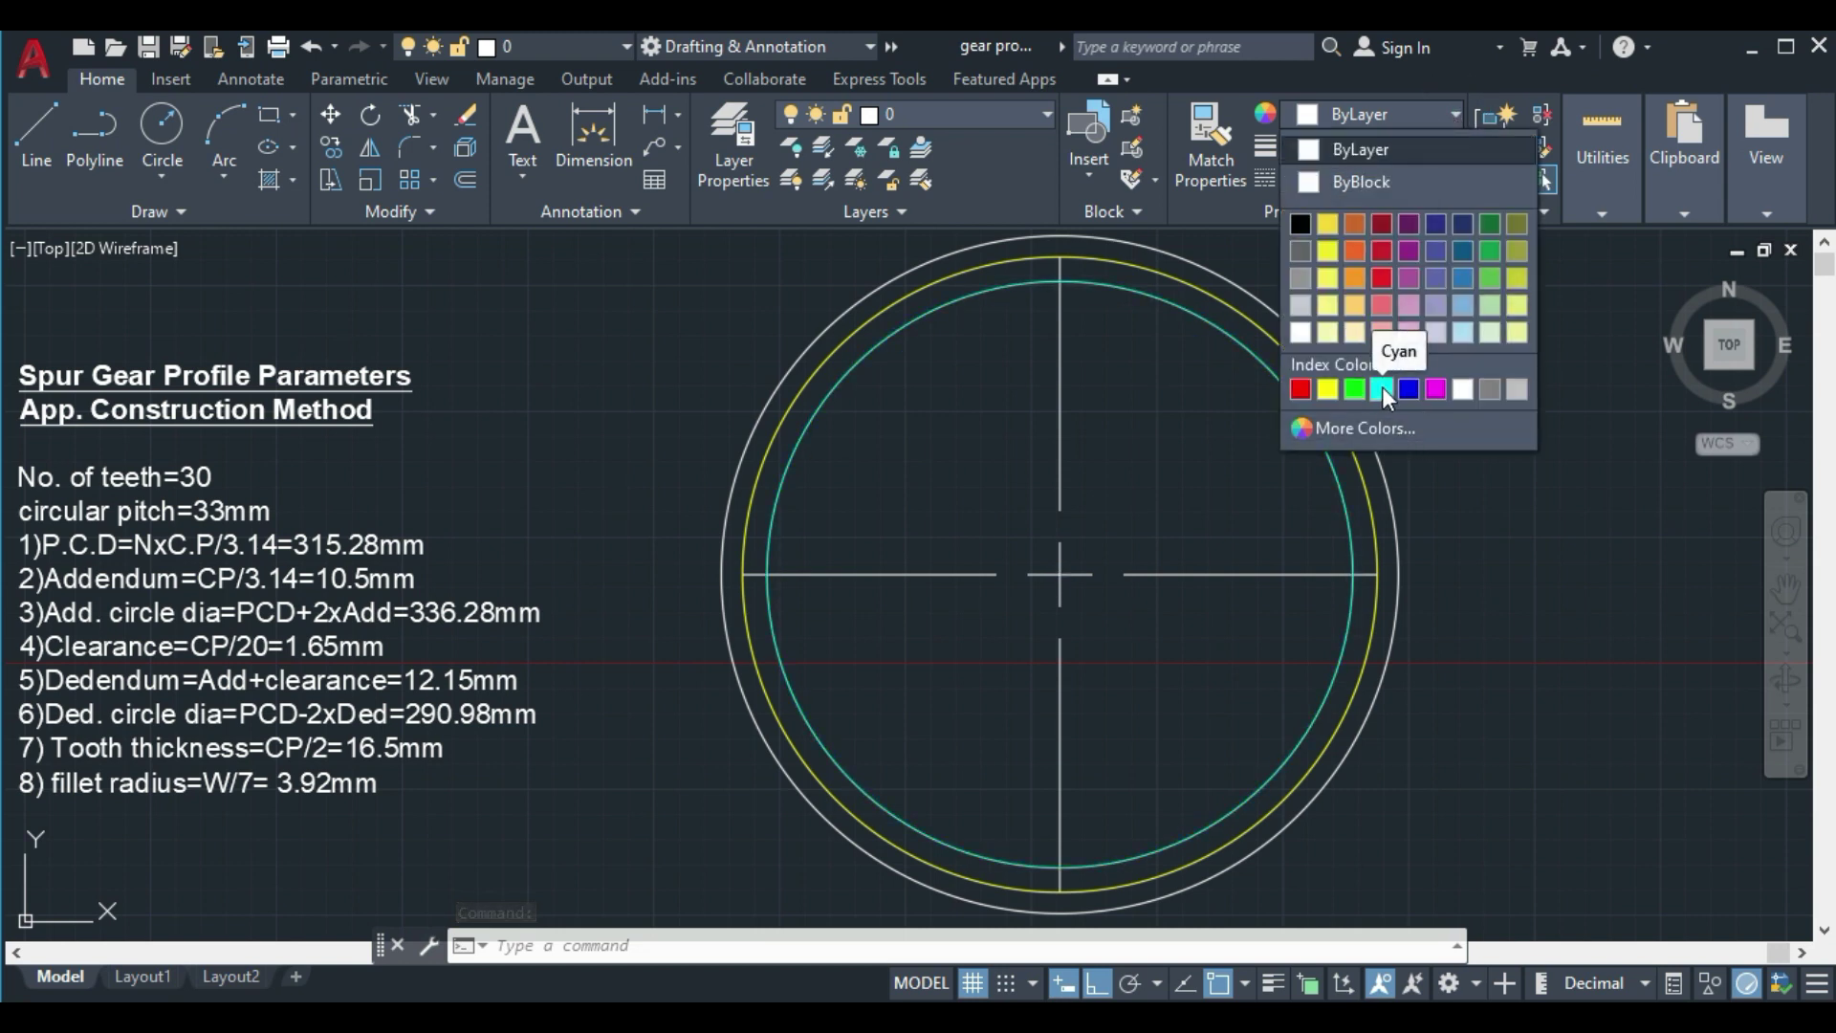
left_click(1383, 389)
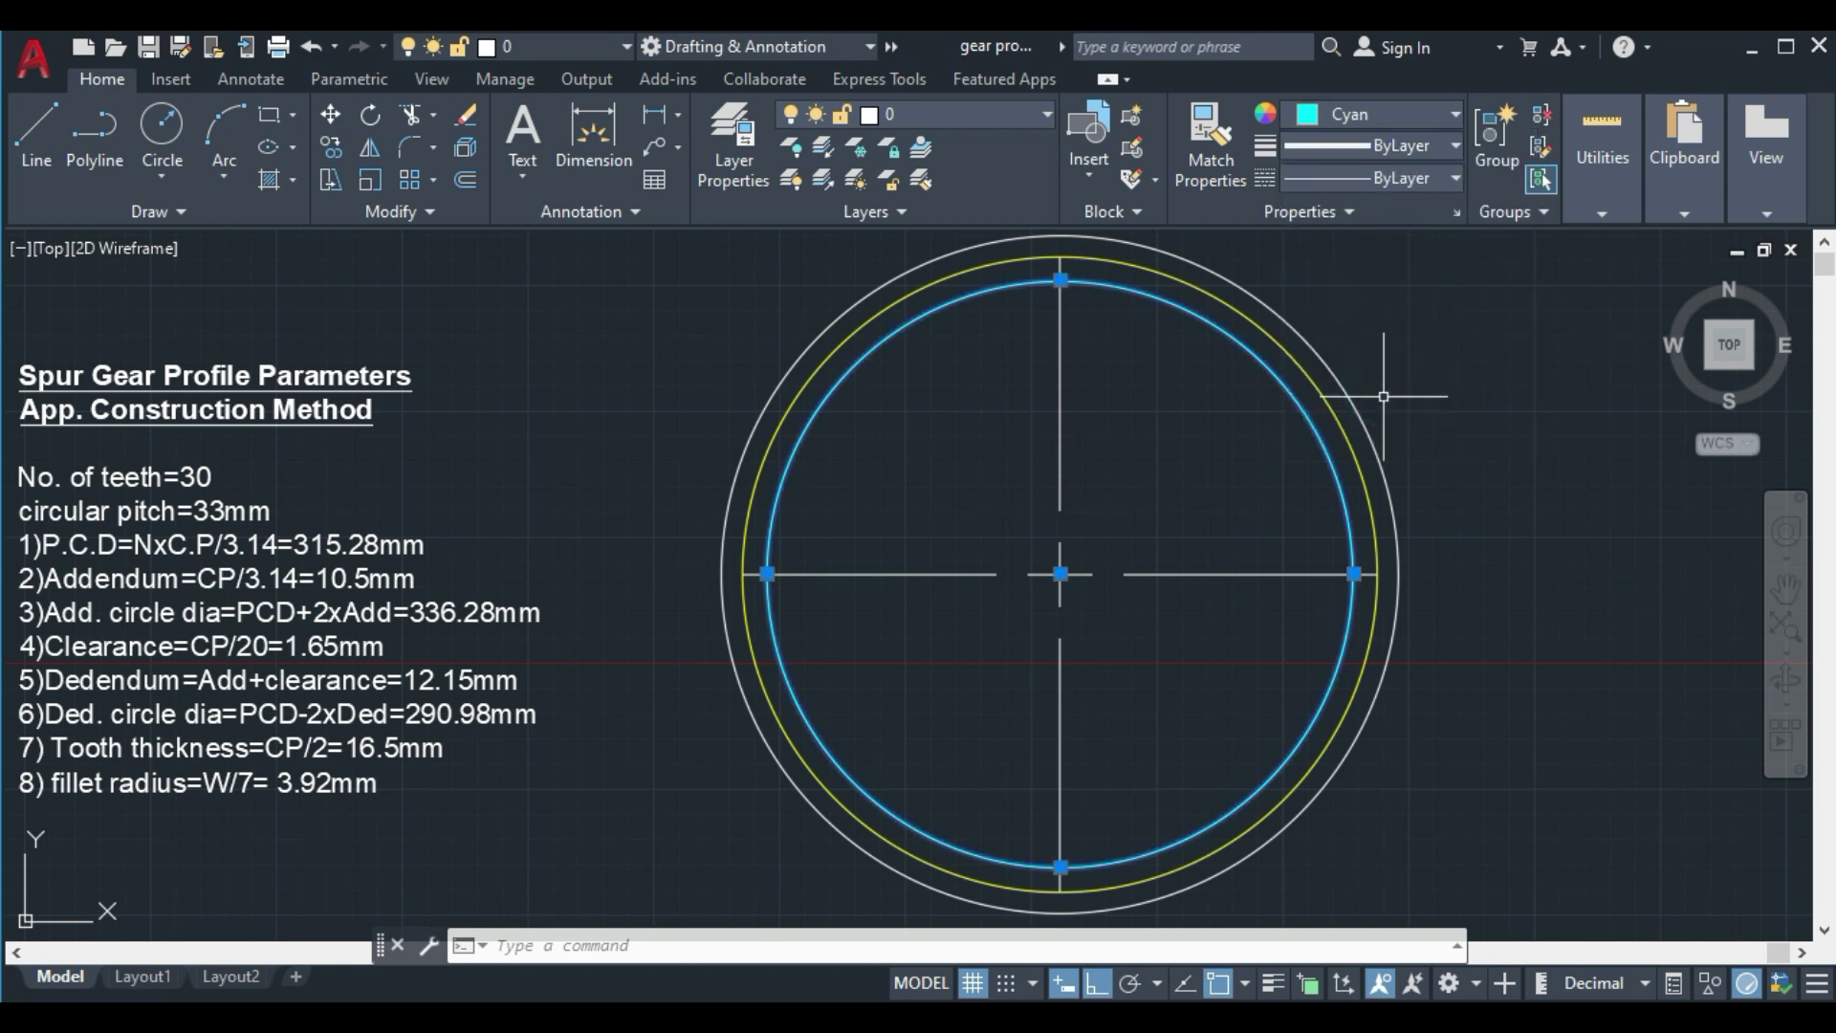
left_click(1471, 459)
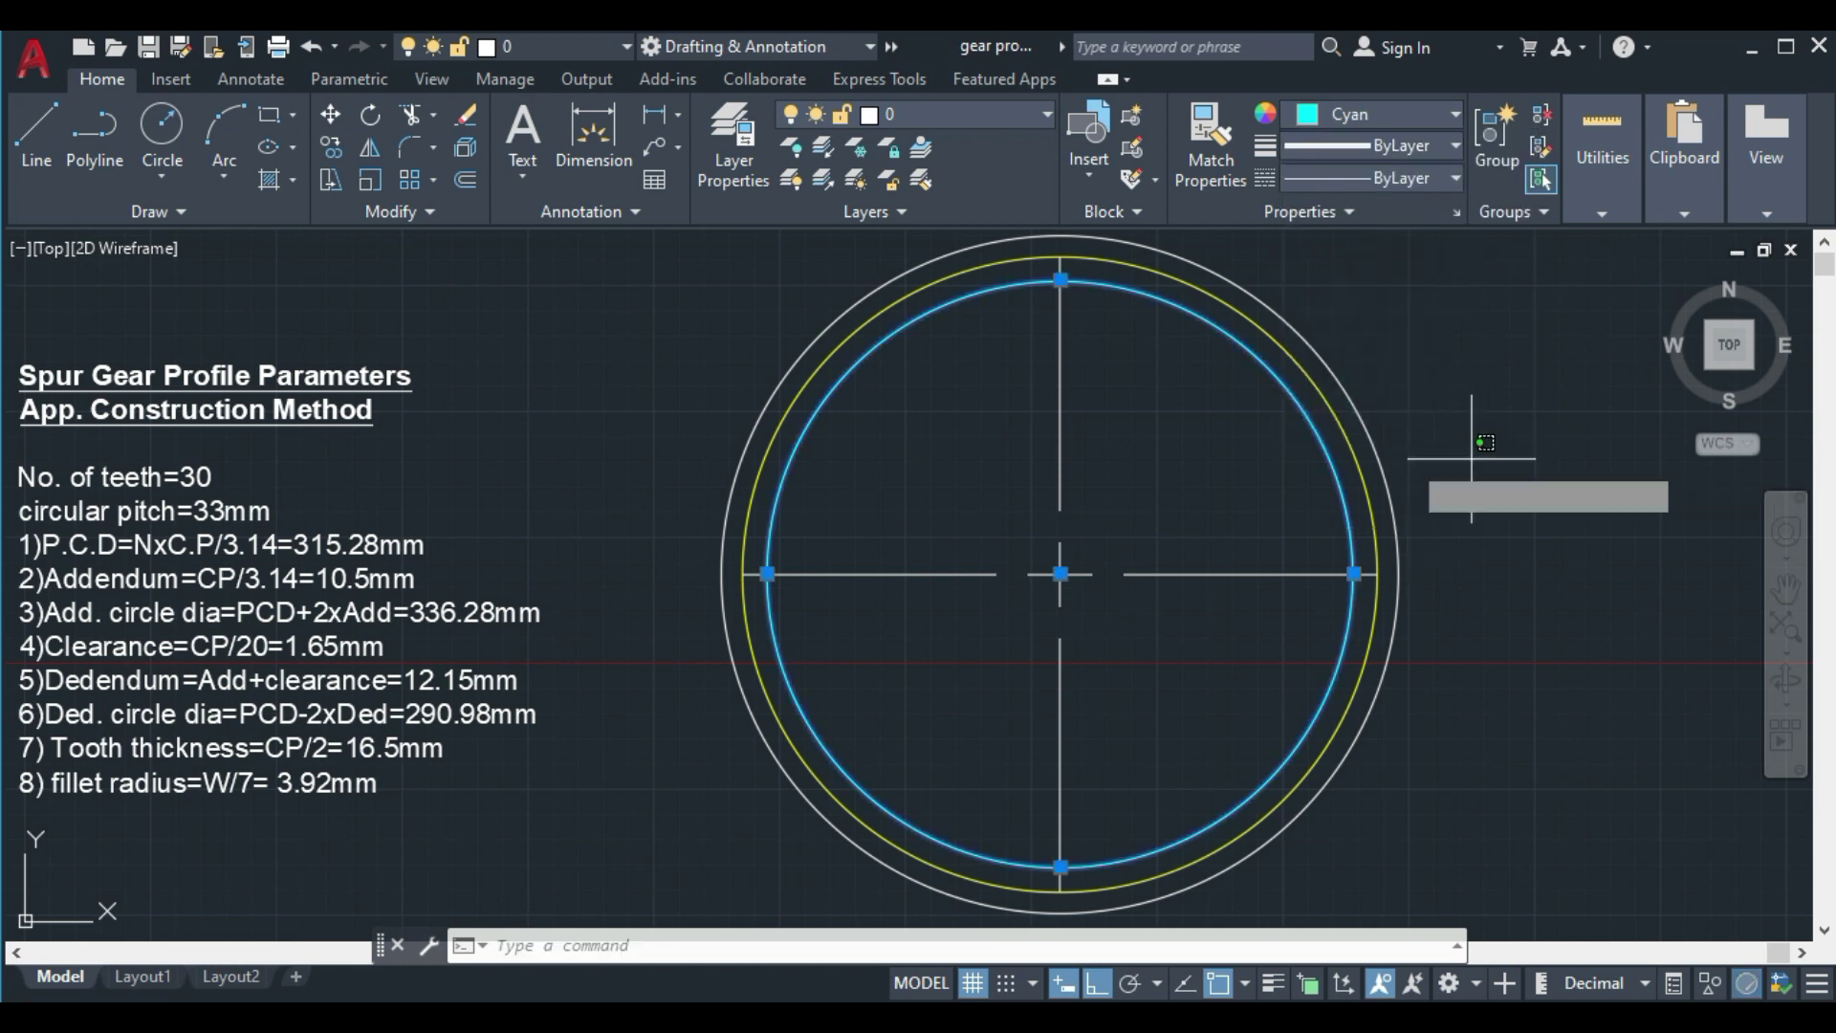
left_click(1471, 459)
key("Escape")
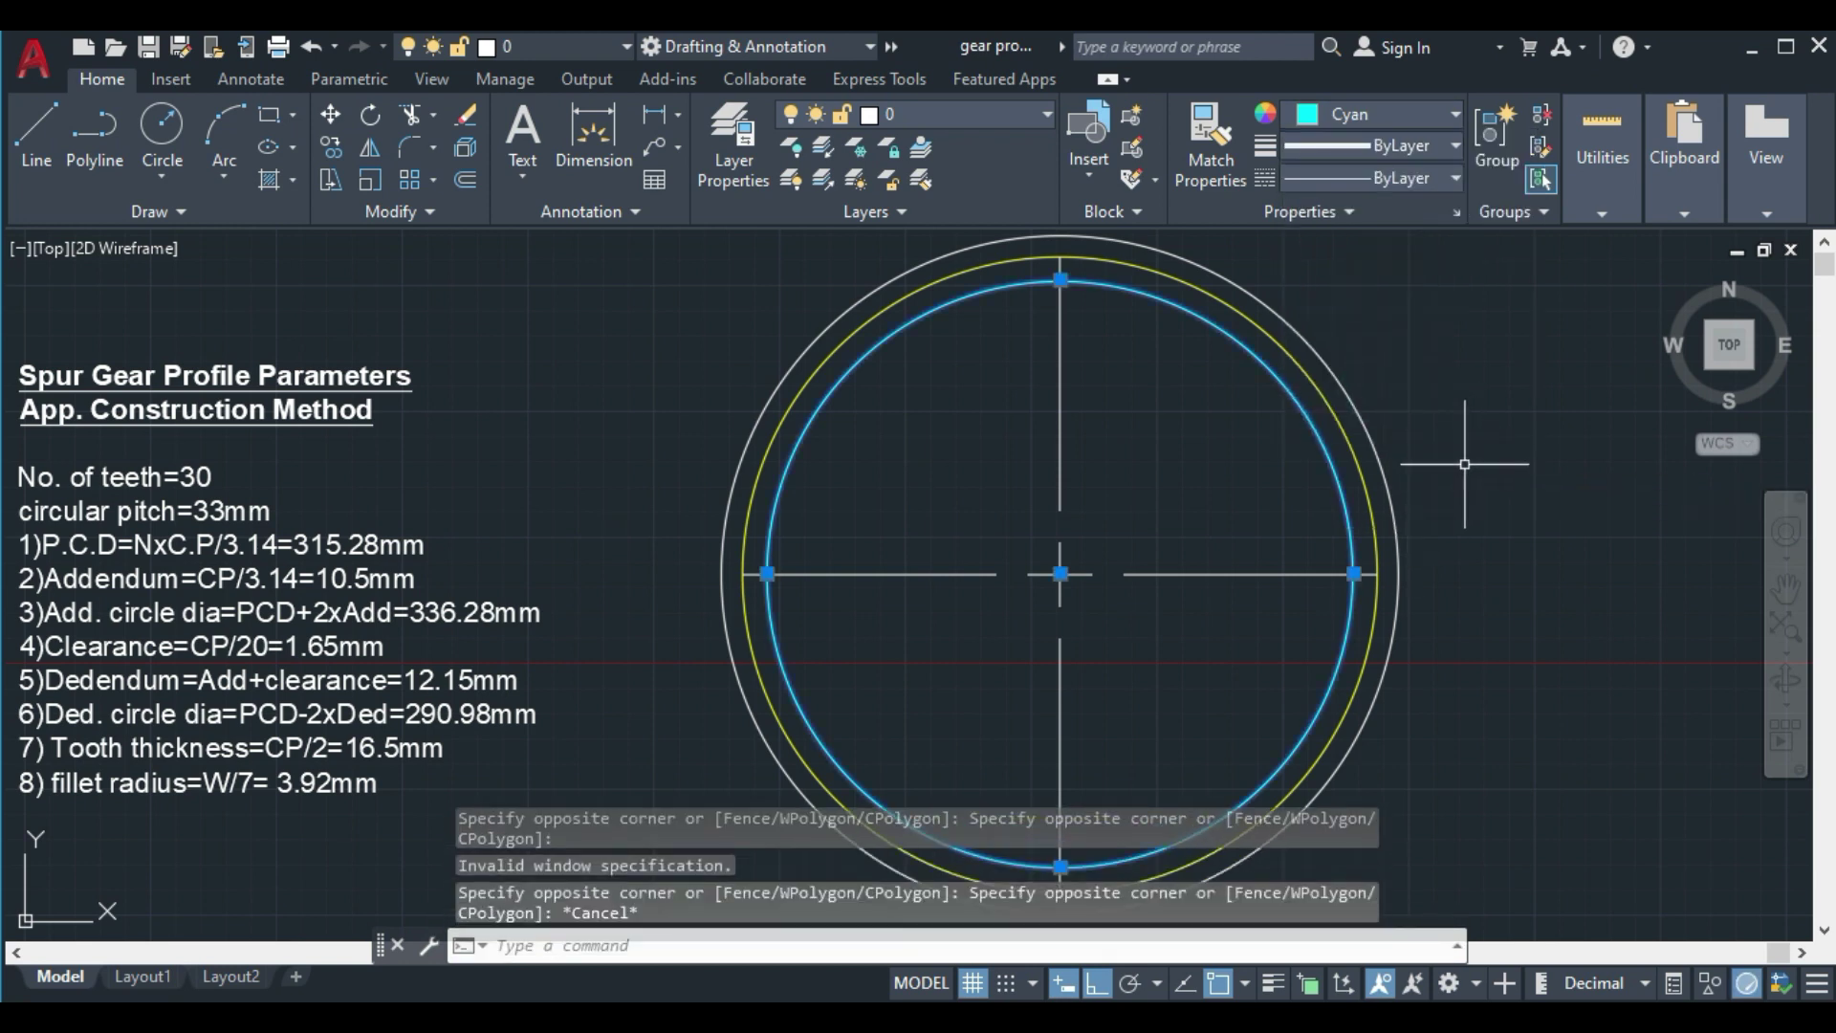
key("Escape")
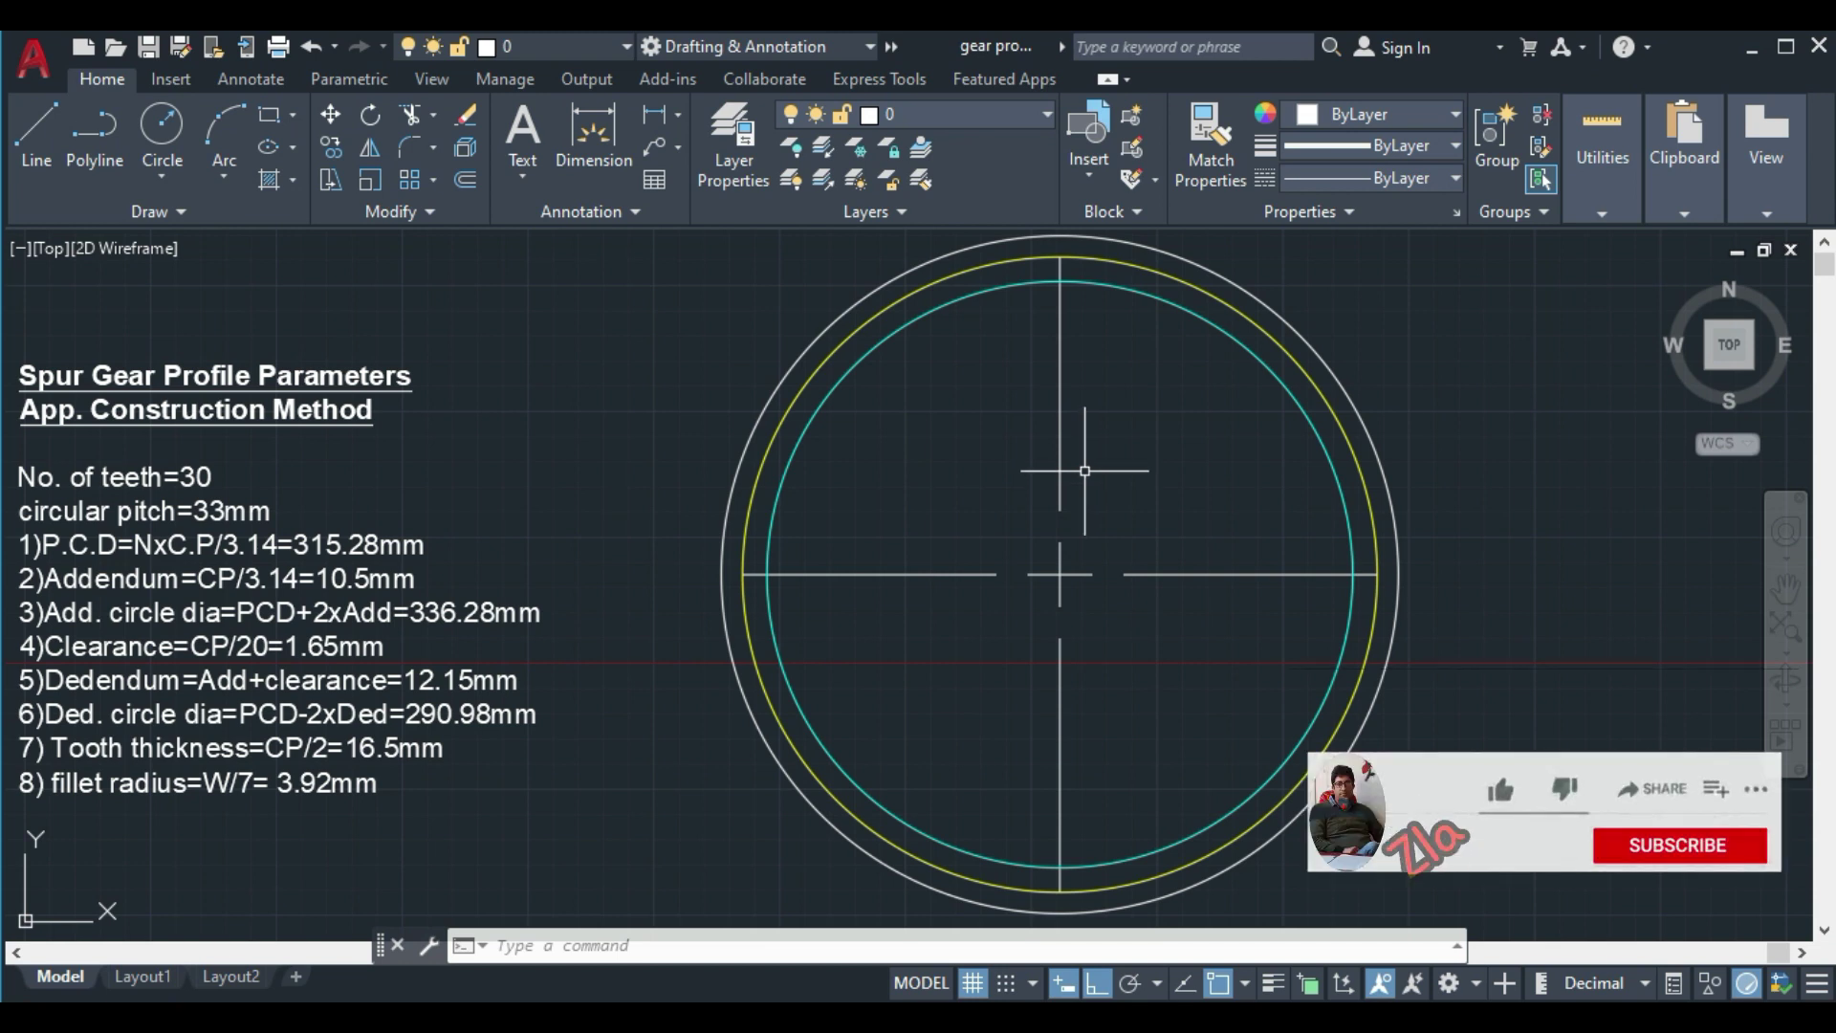
Add a vertical linear dimension from the top of the yellow pitch circle to the gear centre, placed inside the circles
left_click(664, 115)
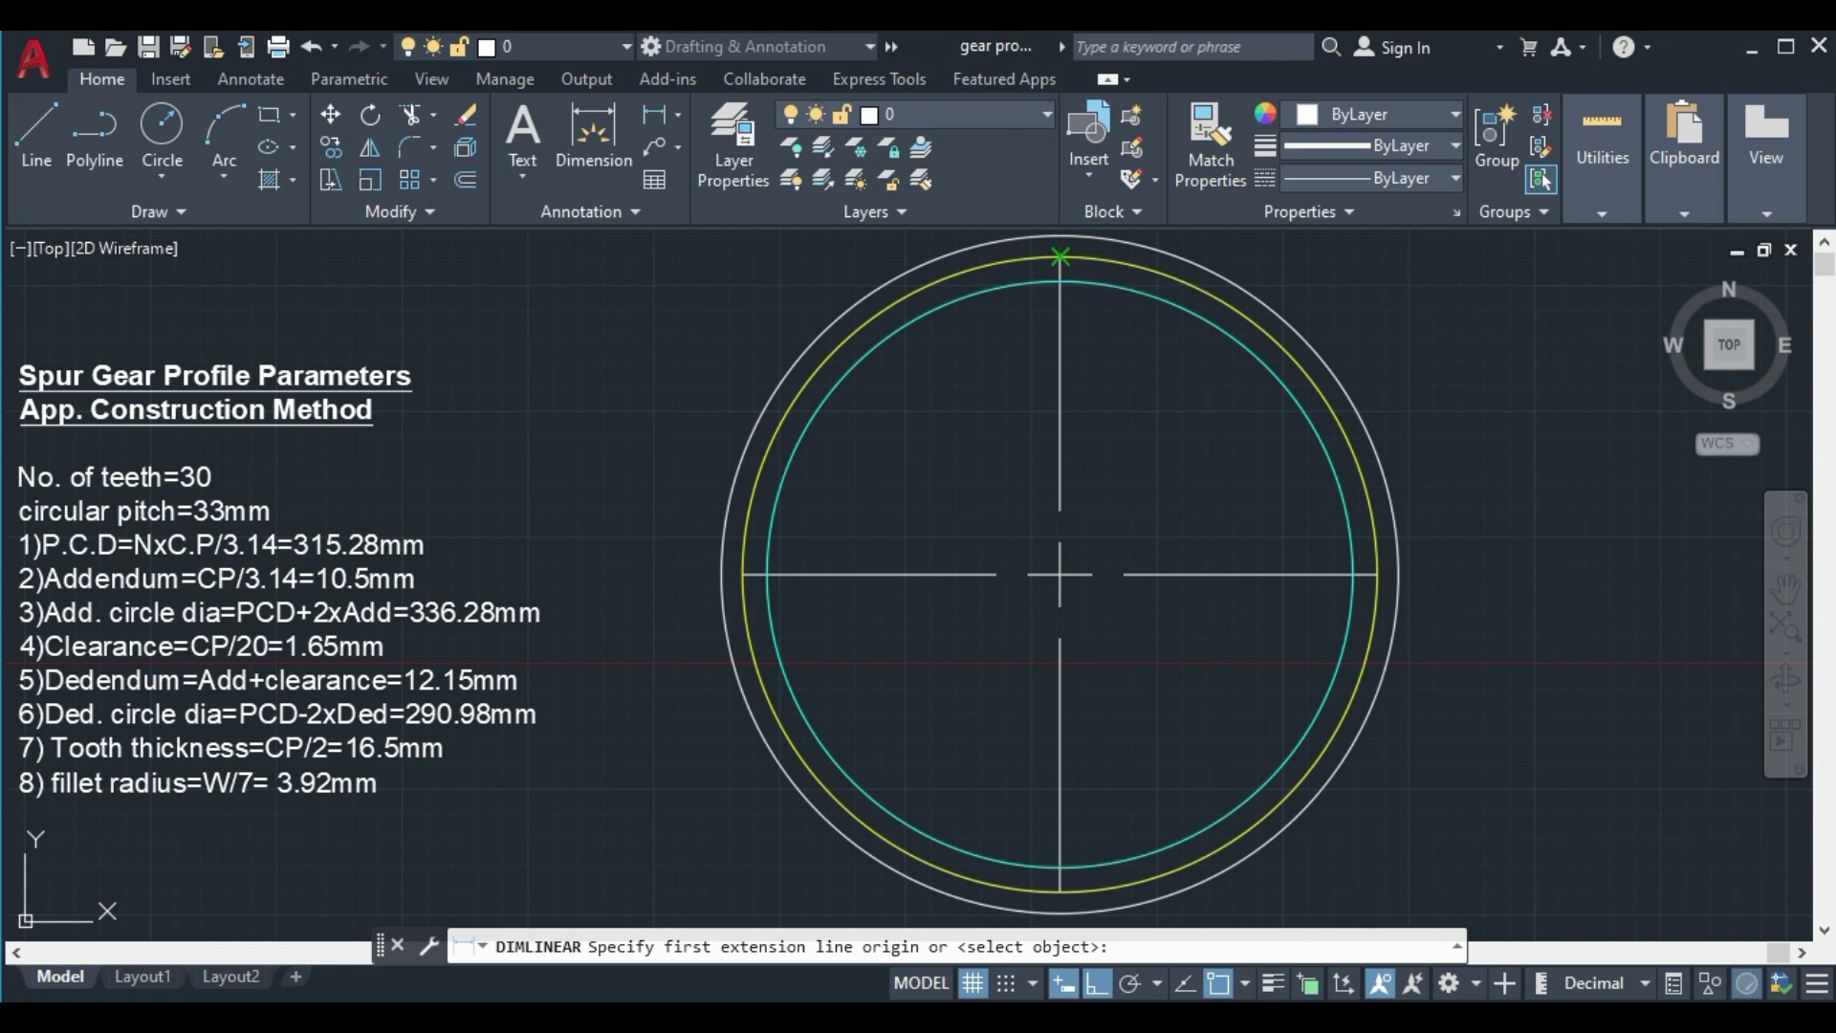
left_click(1061, 256)
left_click(1061, 574)
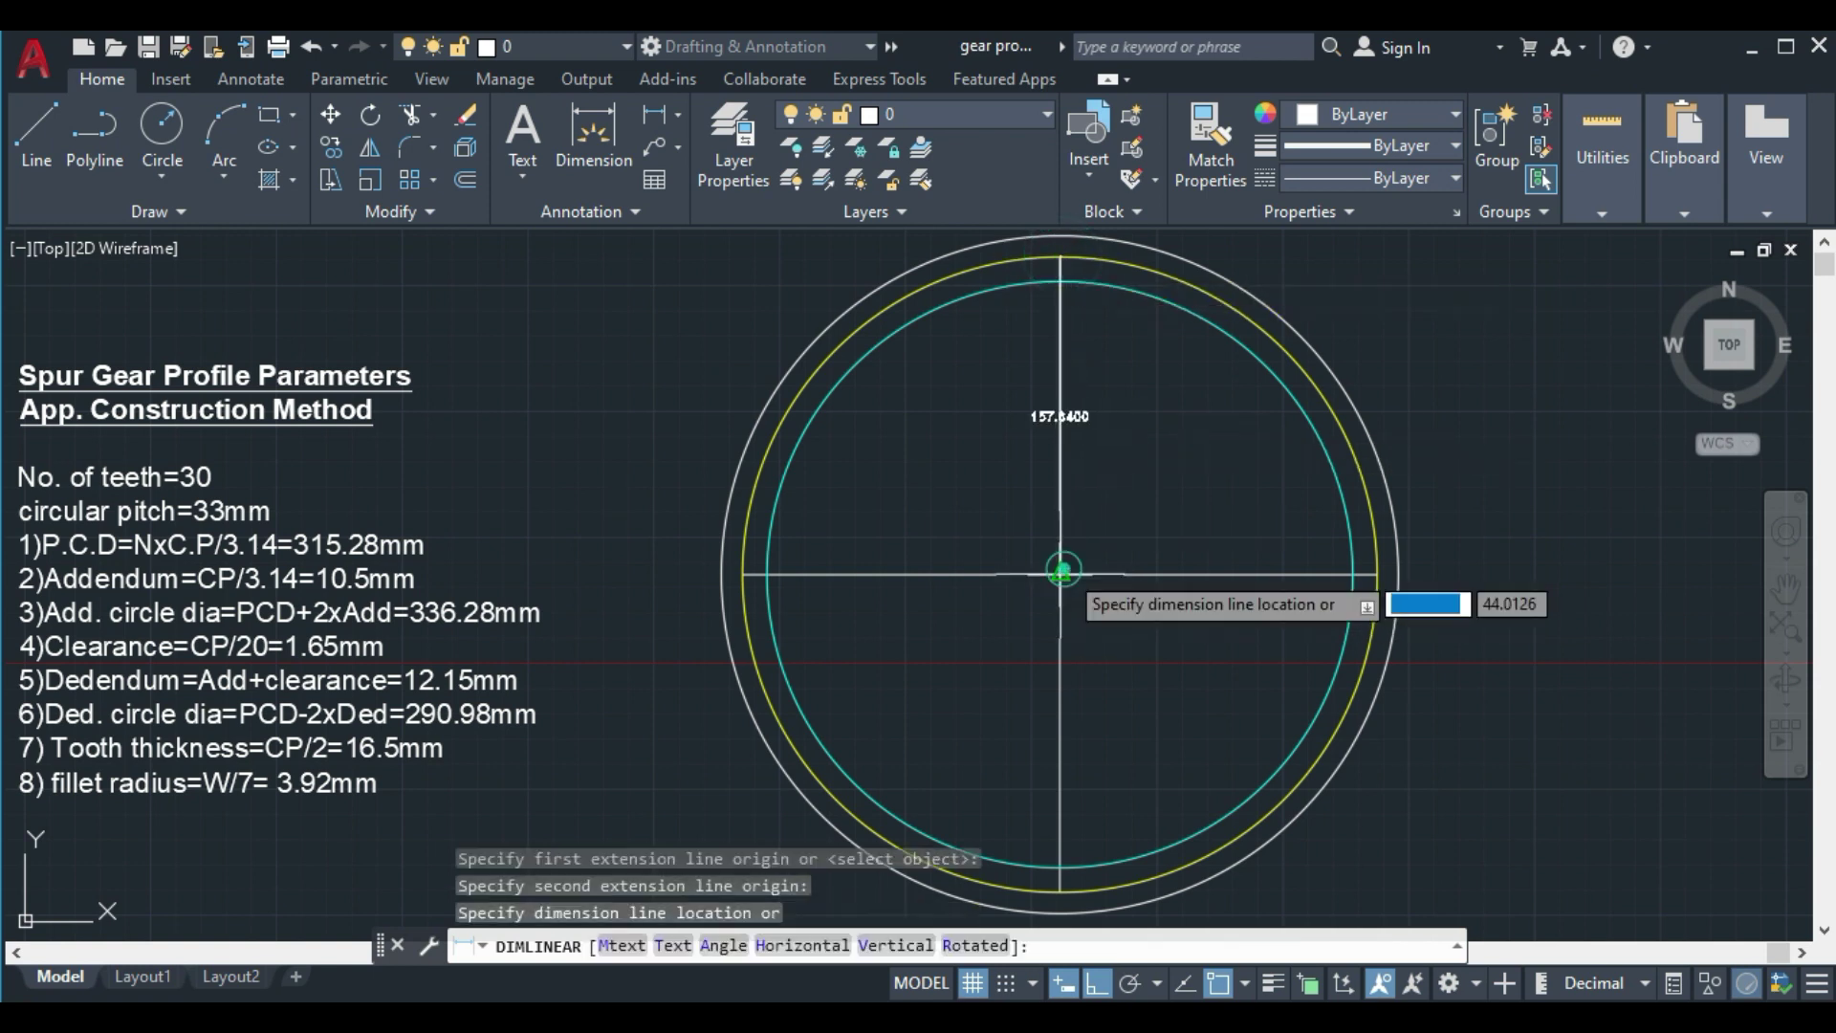
left_click(1176, 484)
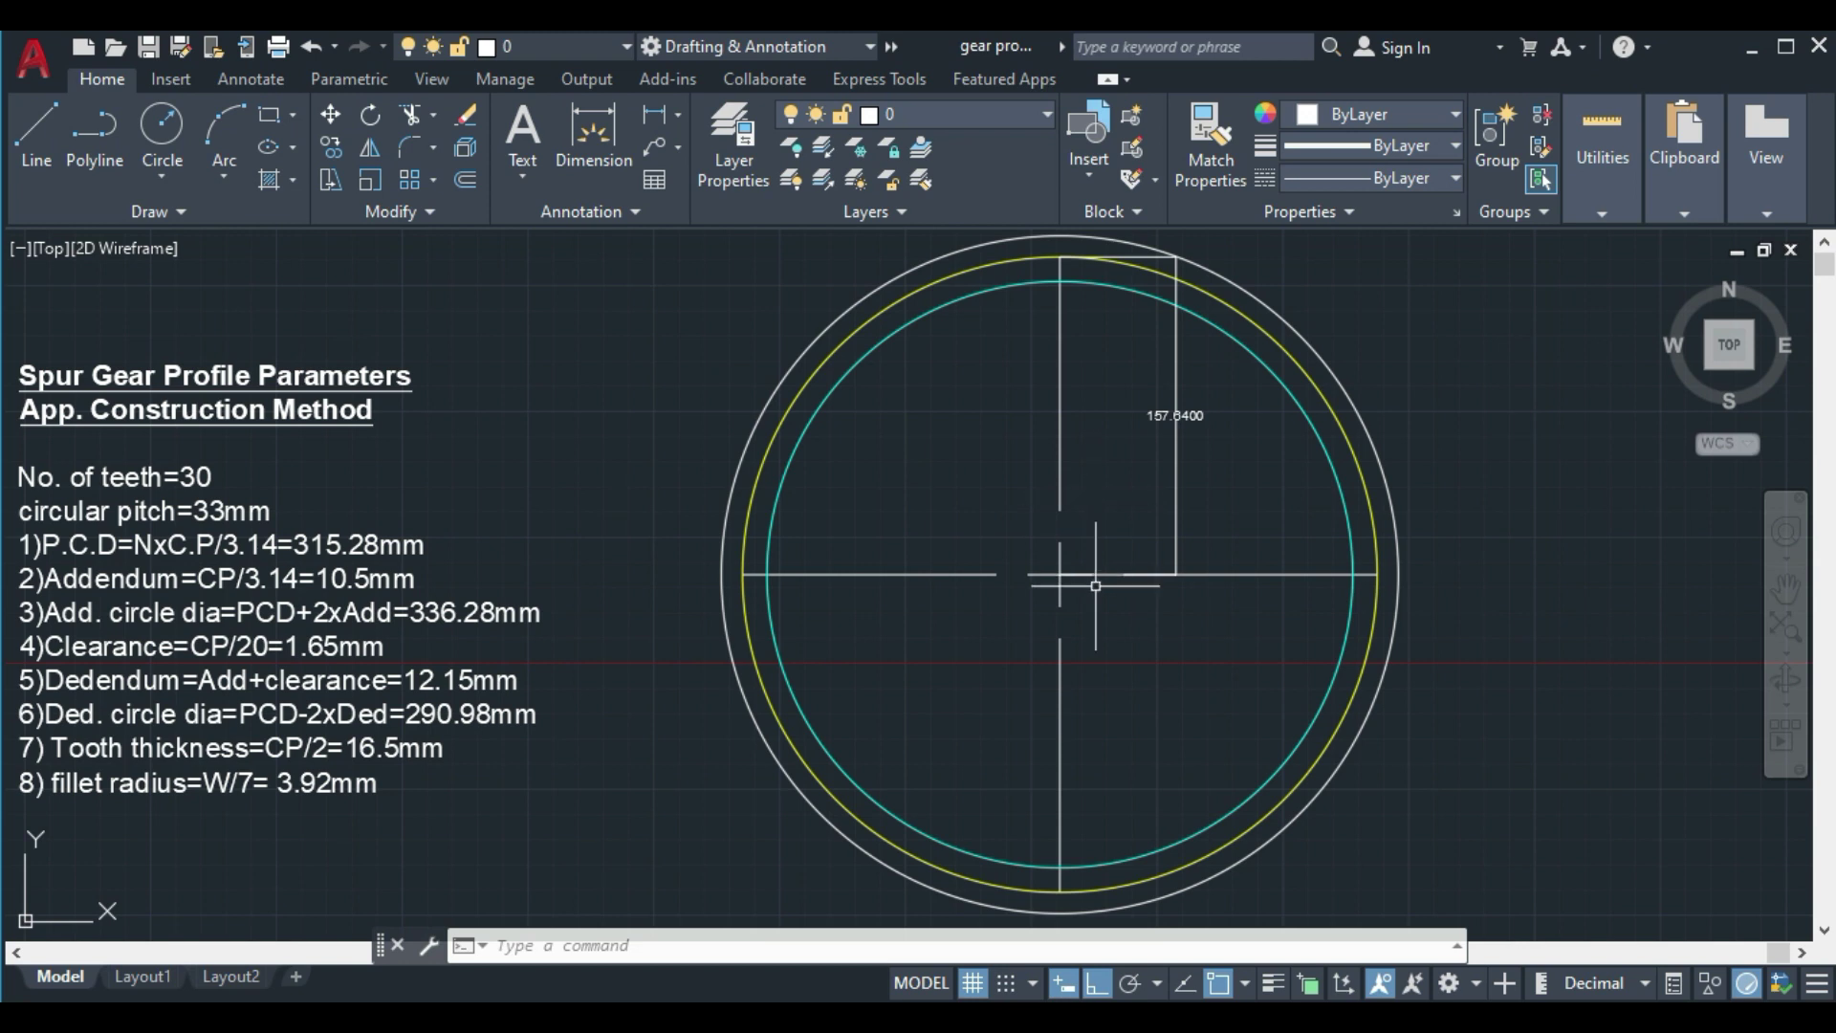
Draw a 78.82 mm vertical line up from the gear centre and a short horizontal marker line across its upper end
type("l")
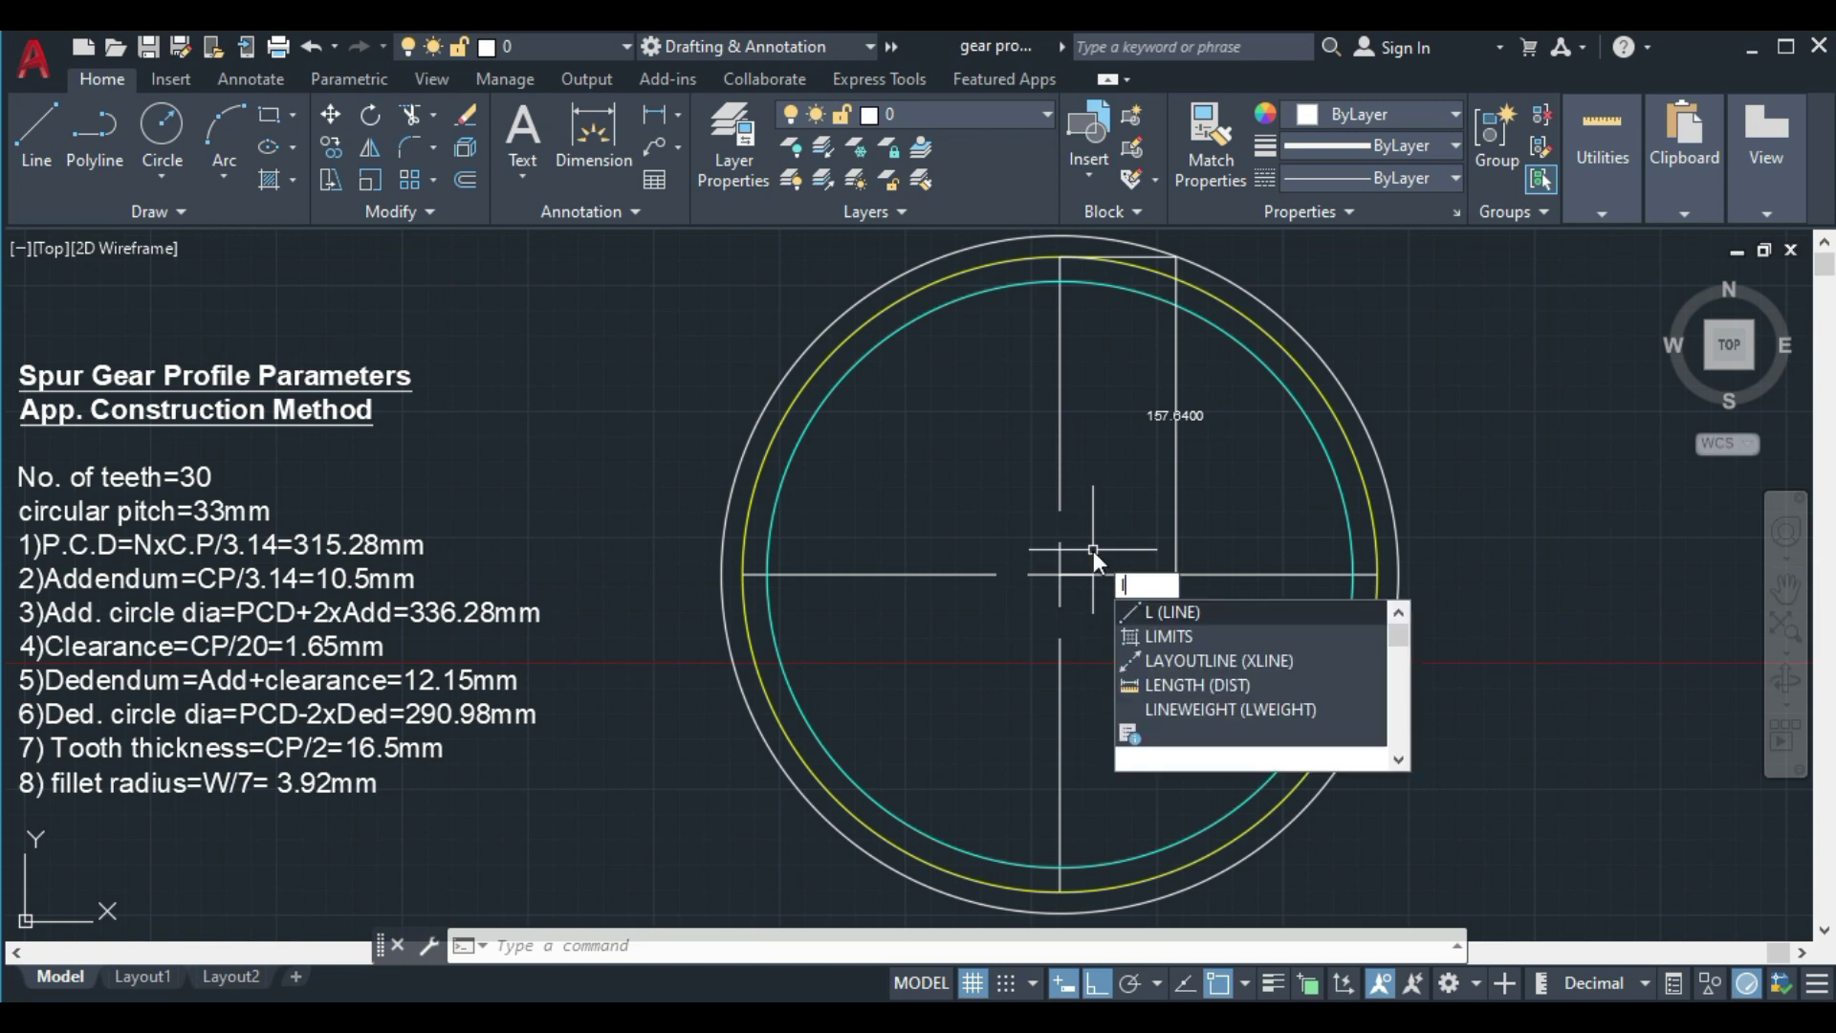
key("Return")
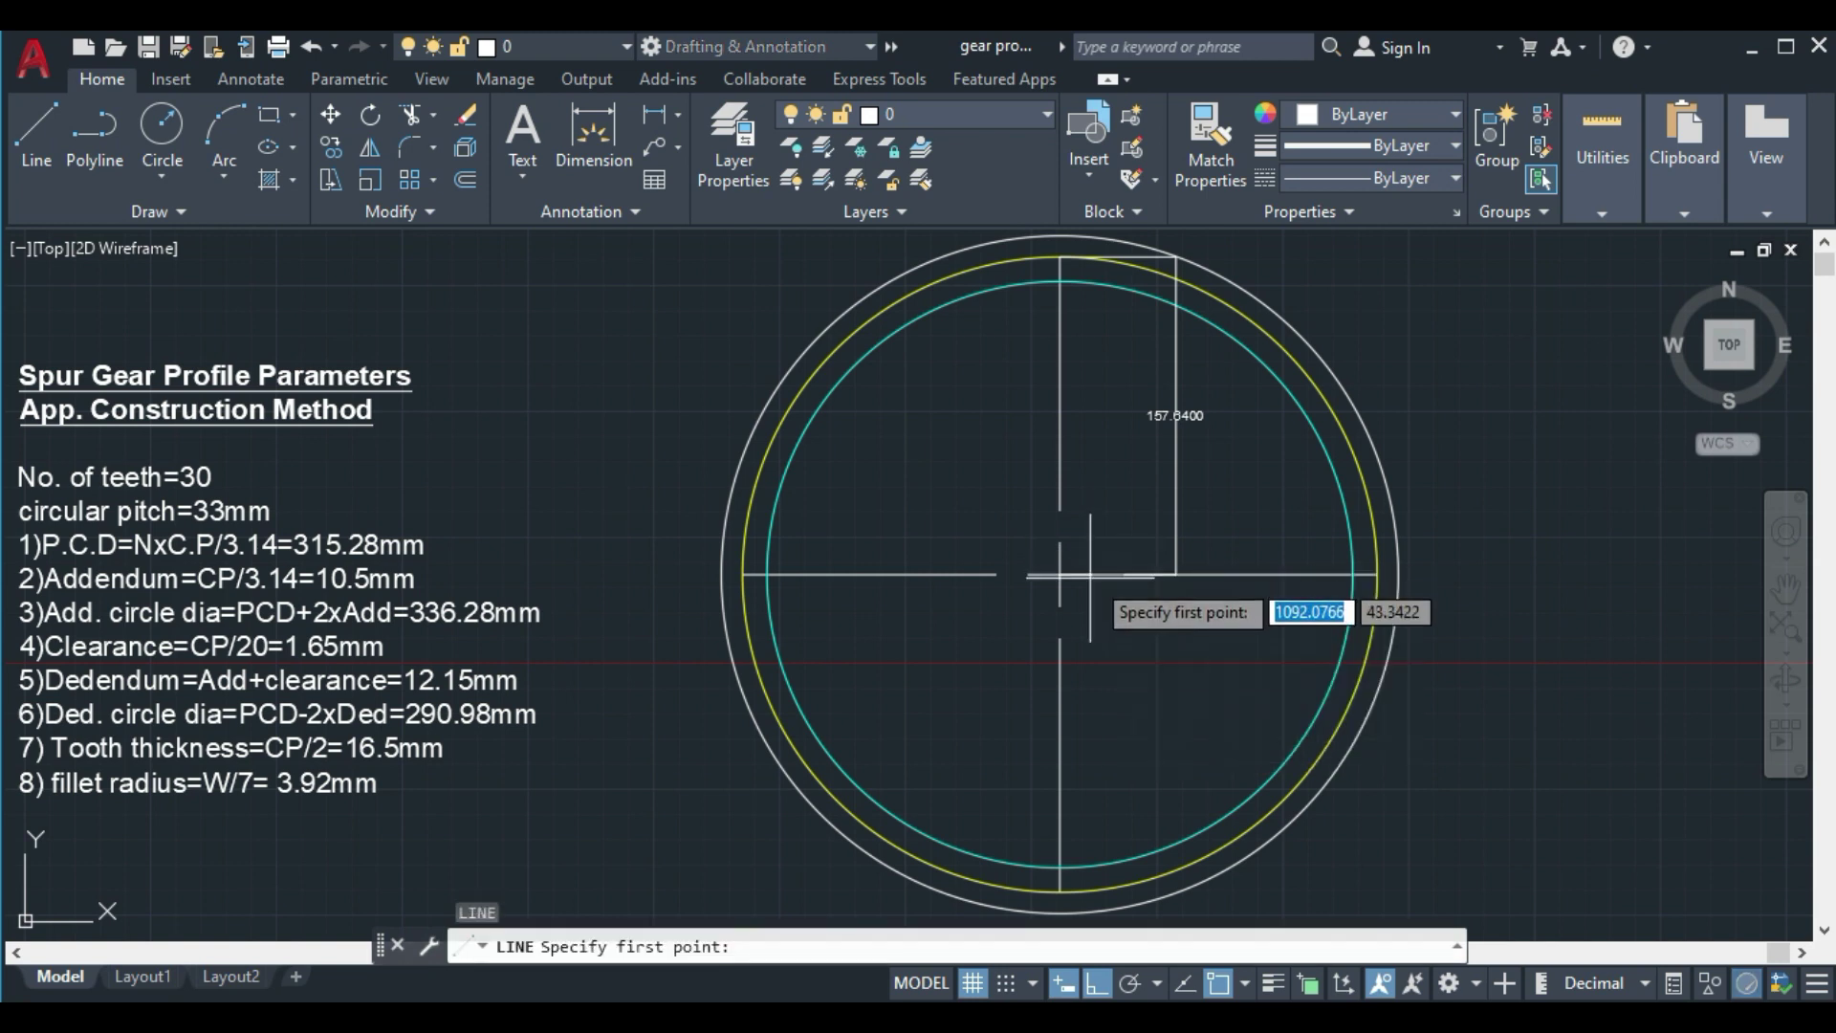
left_click(1058, 575)
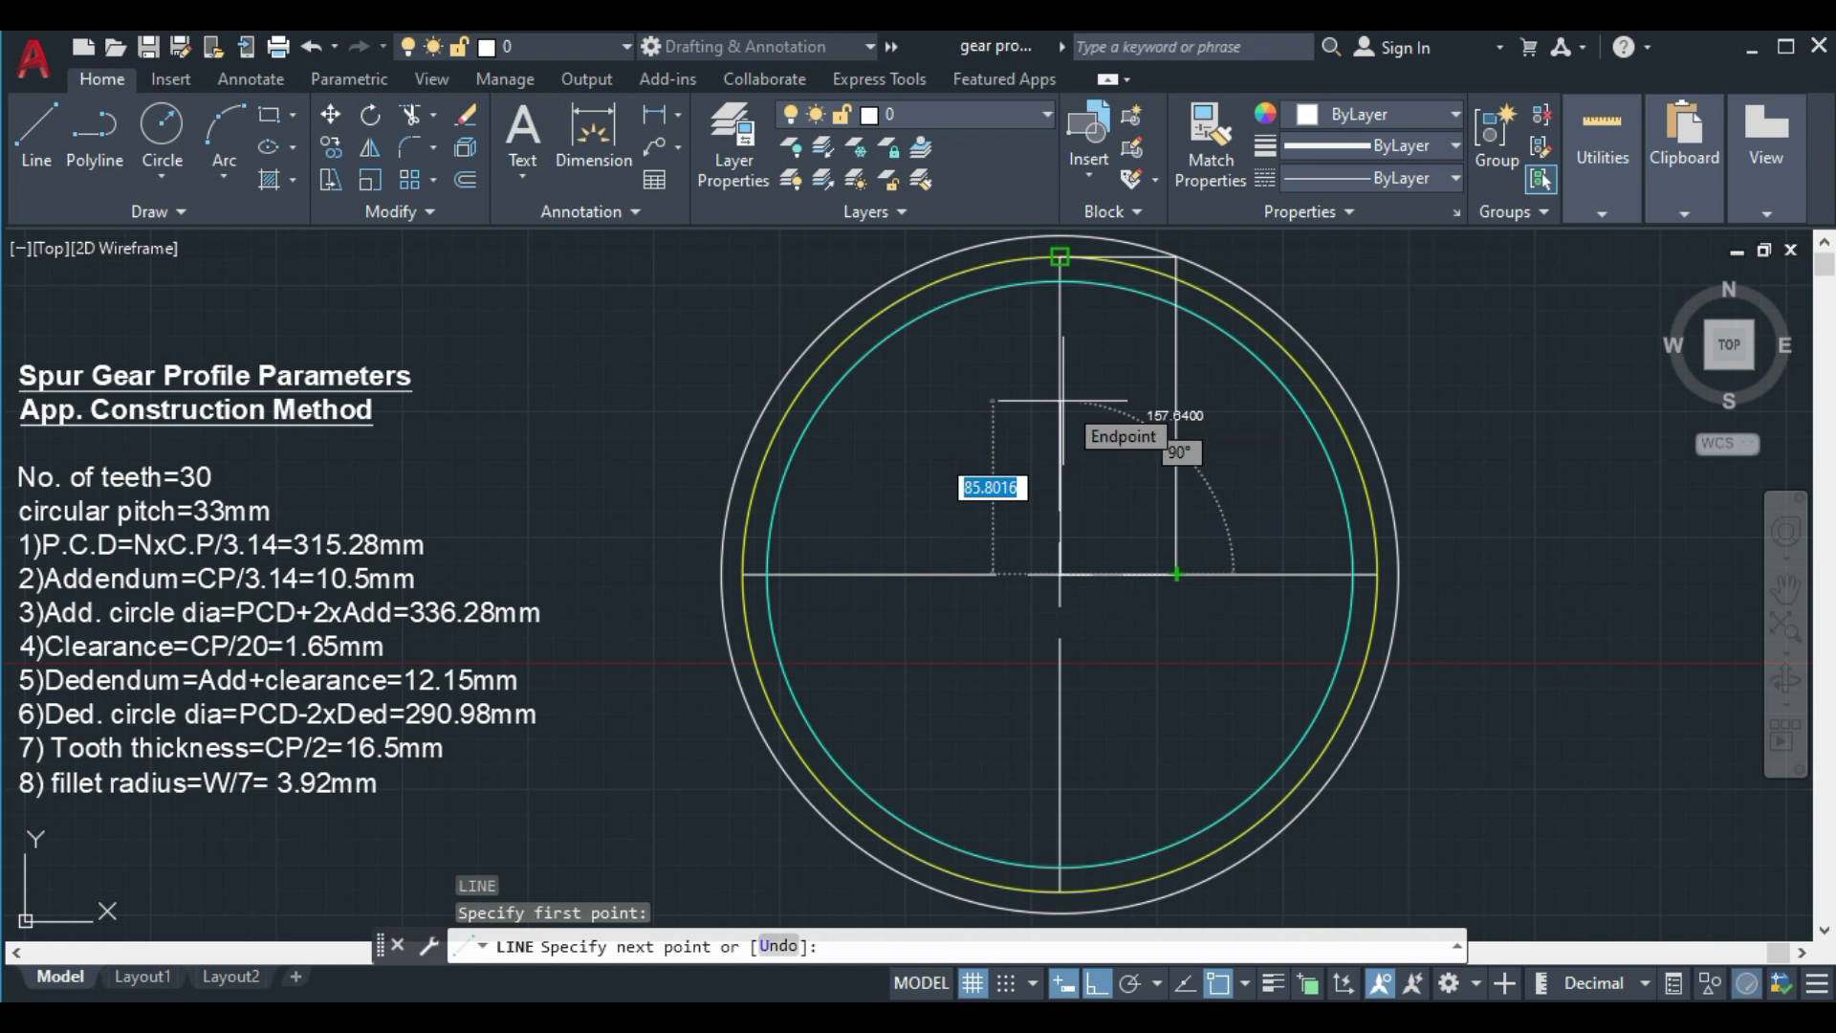
type("78.82")
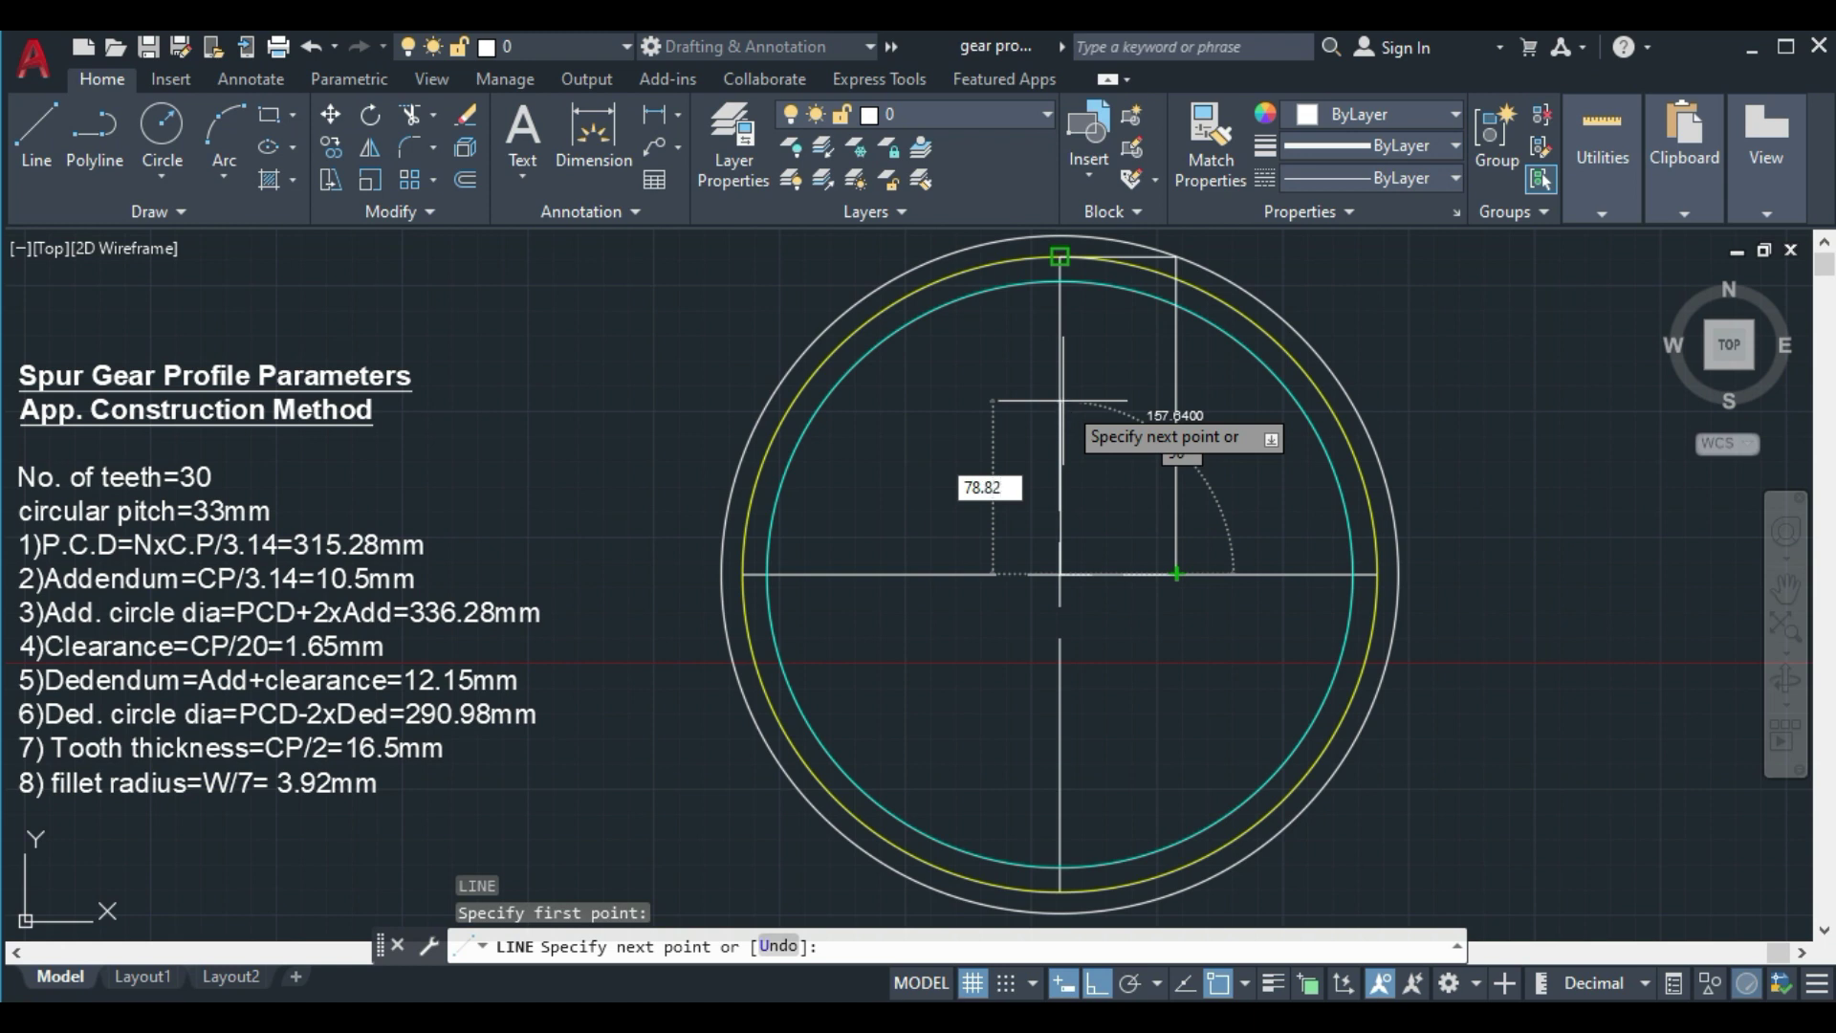
key("Return")
left_click(968, 417)
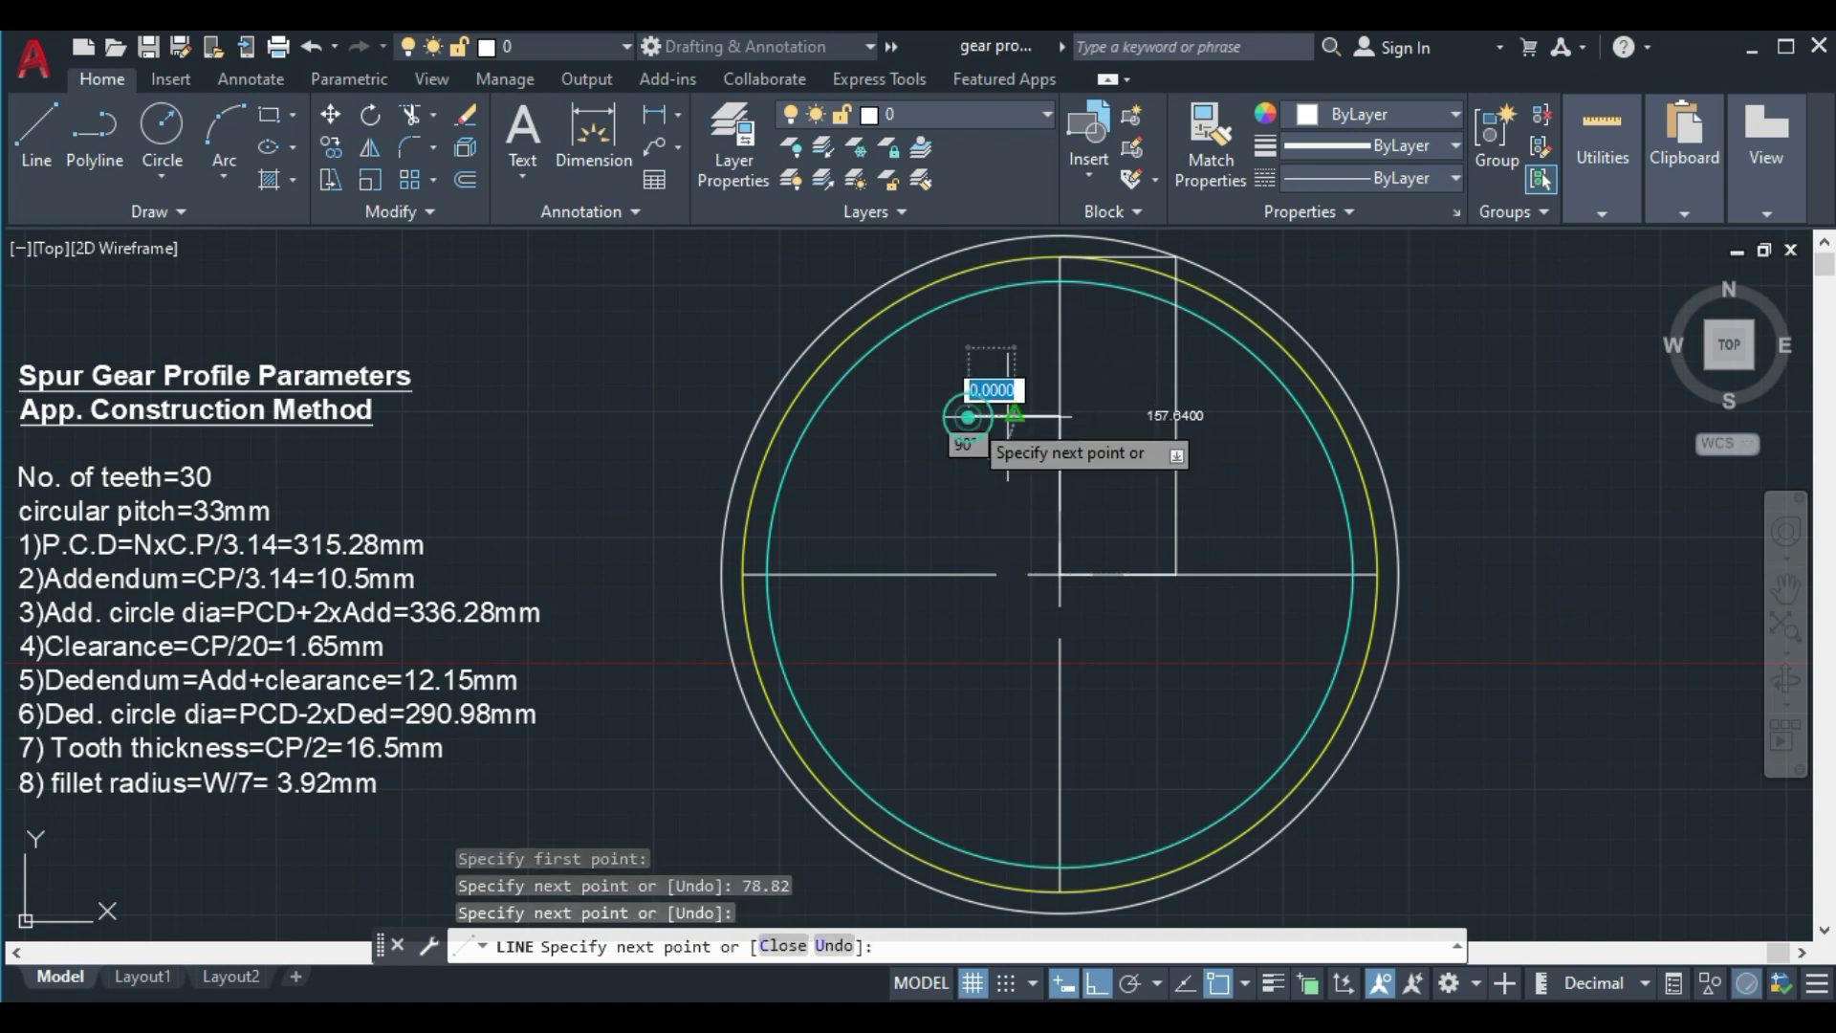
left_click(1117, 415)
key("Return")
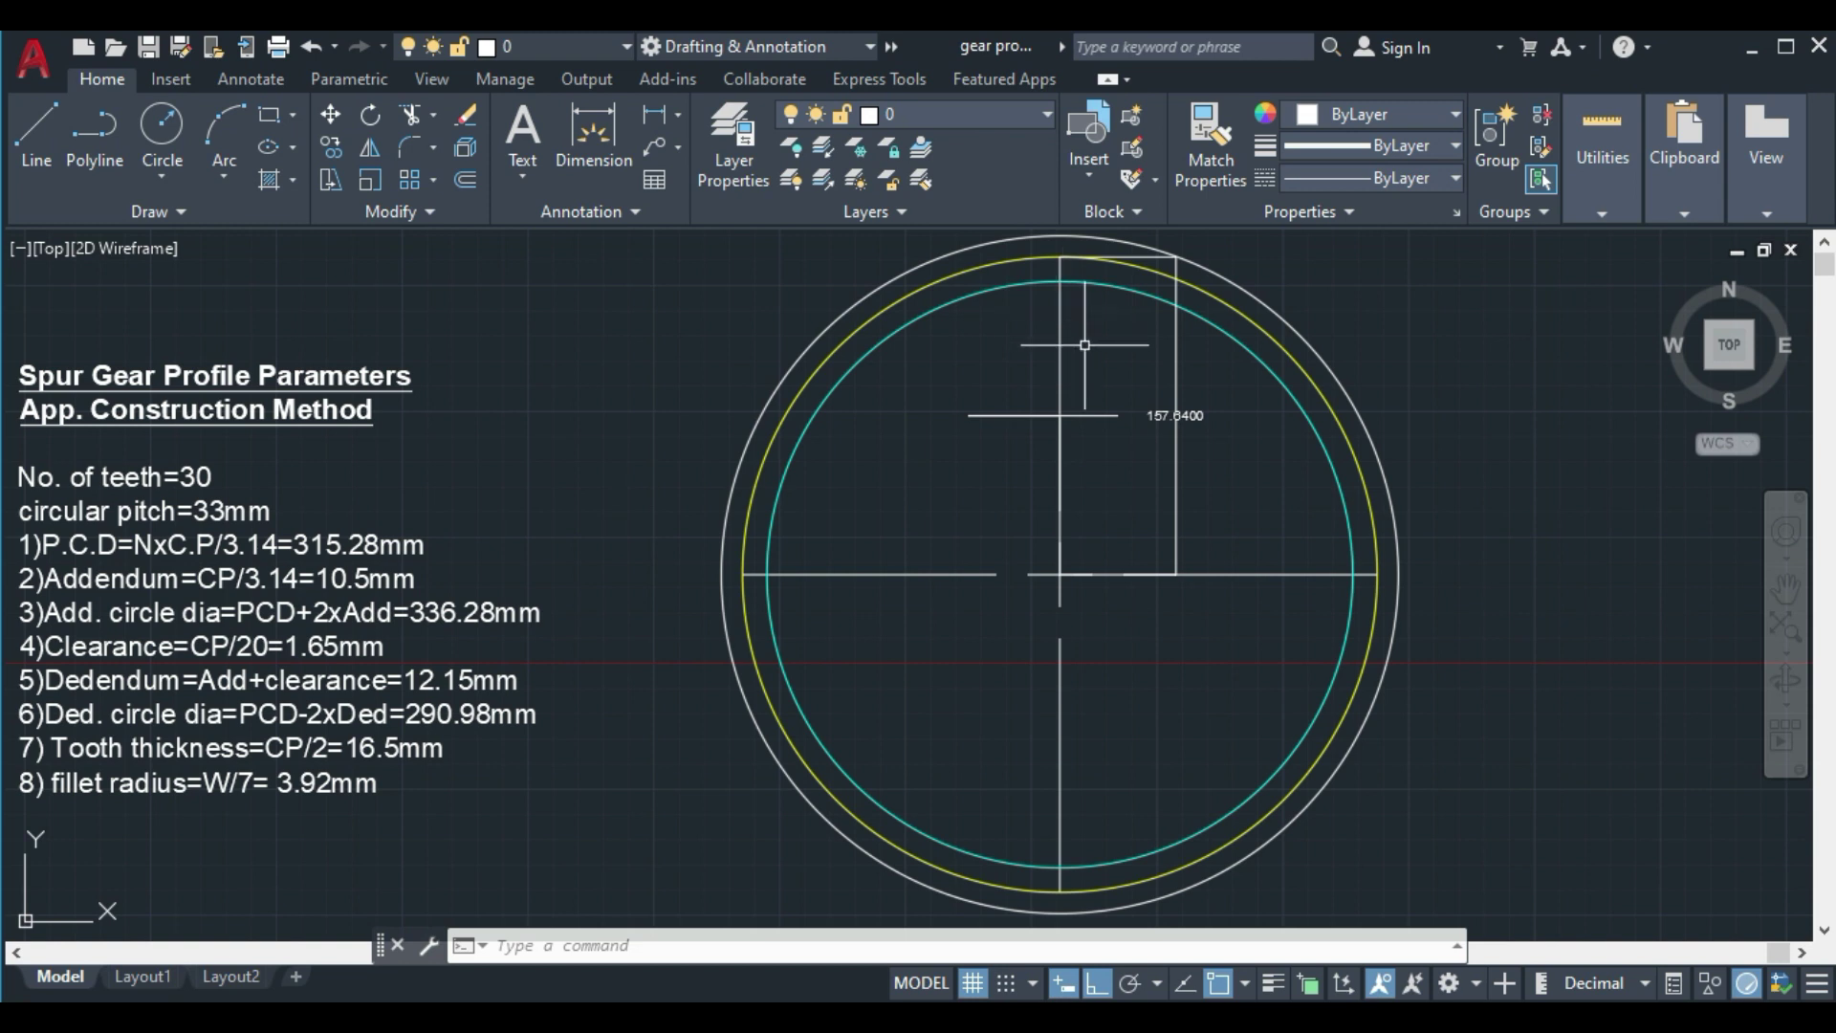
Draw a 39.41 mm vertical line up from the first marker and add a short horizontal marker line across its upper end
type("l")
key("Return")
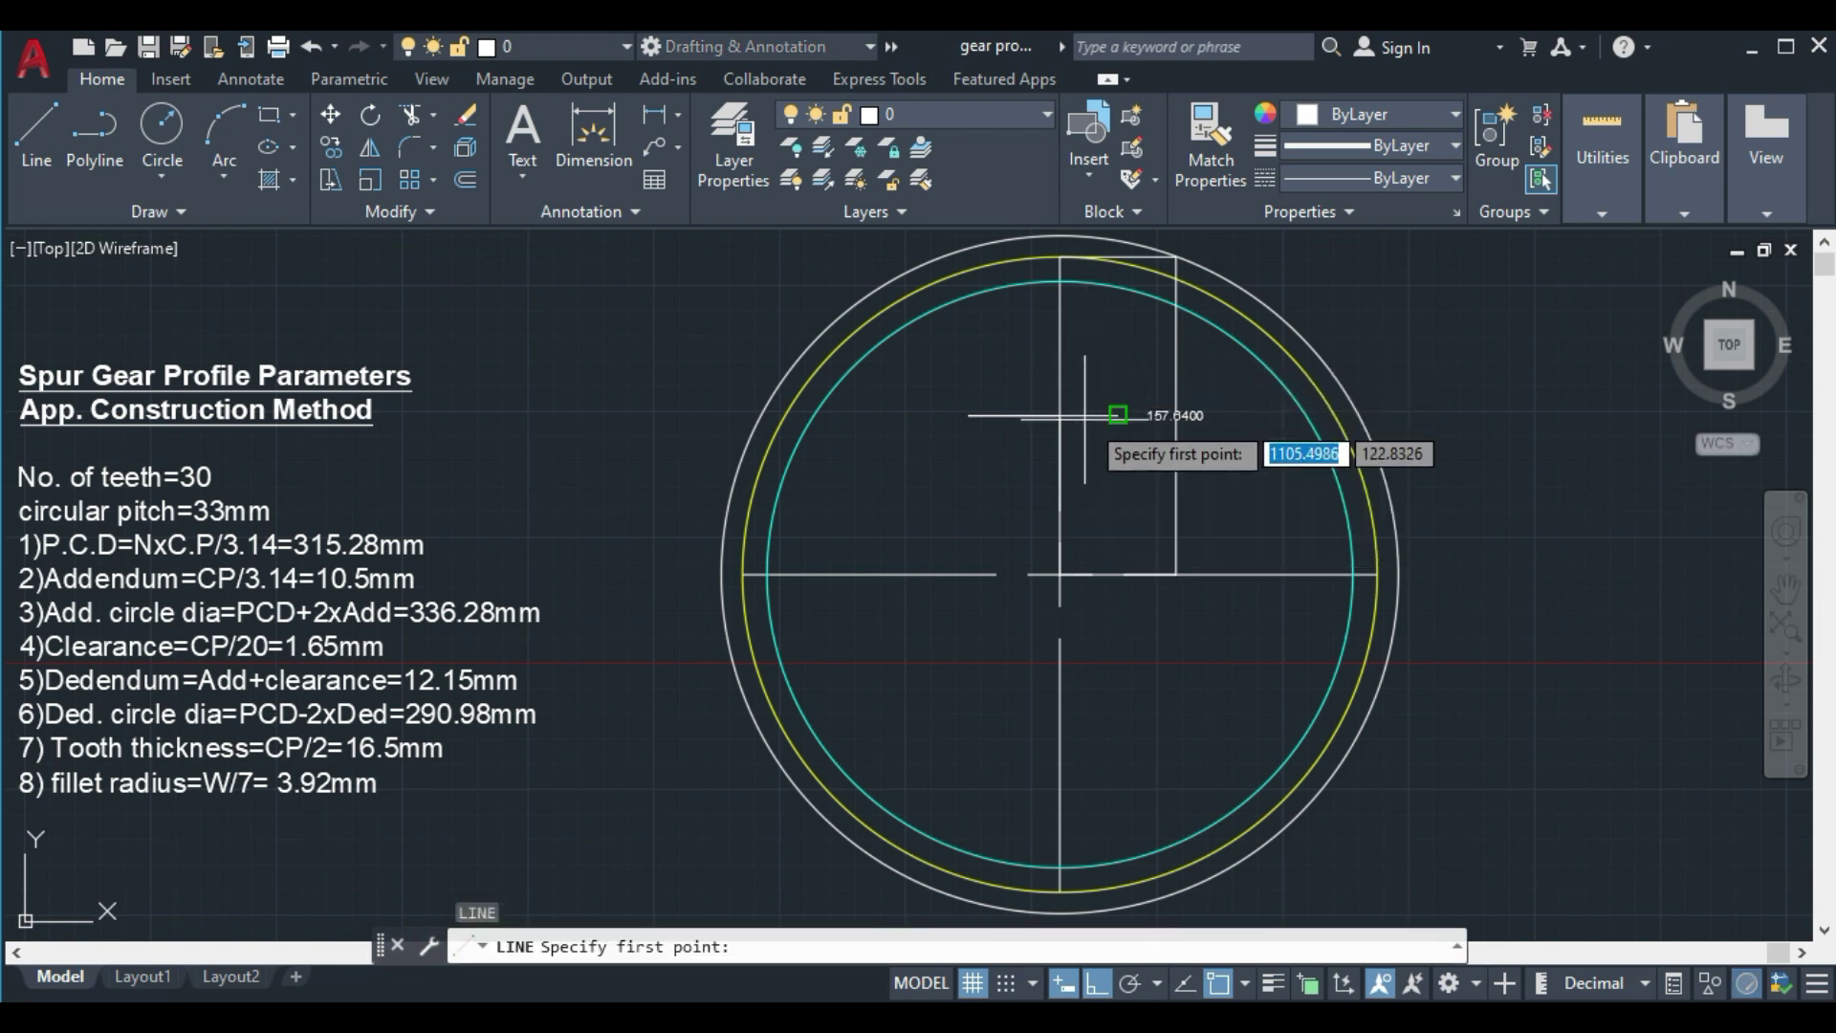
left_click(1060, 415)
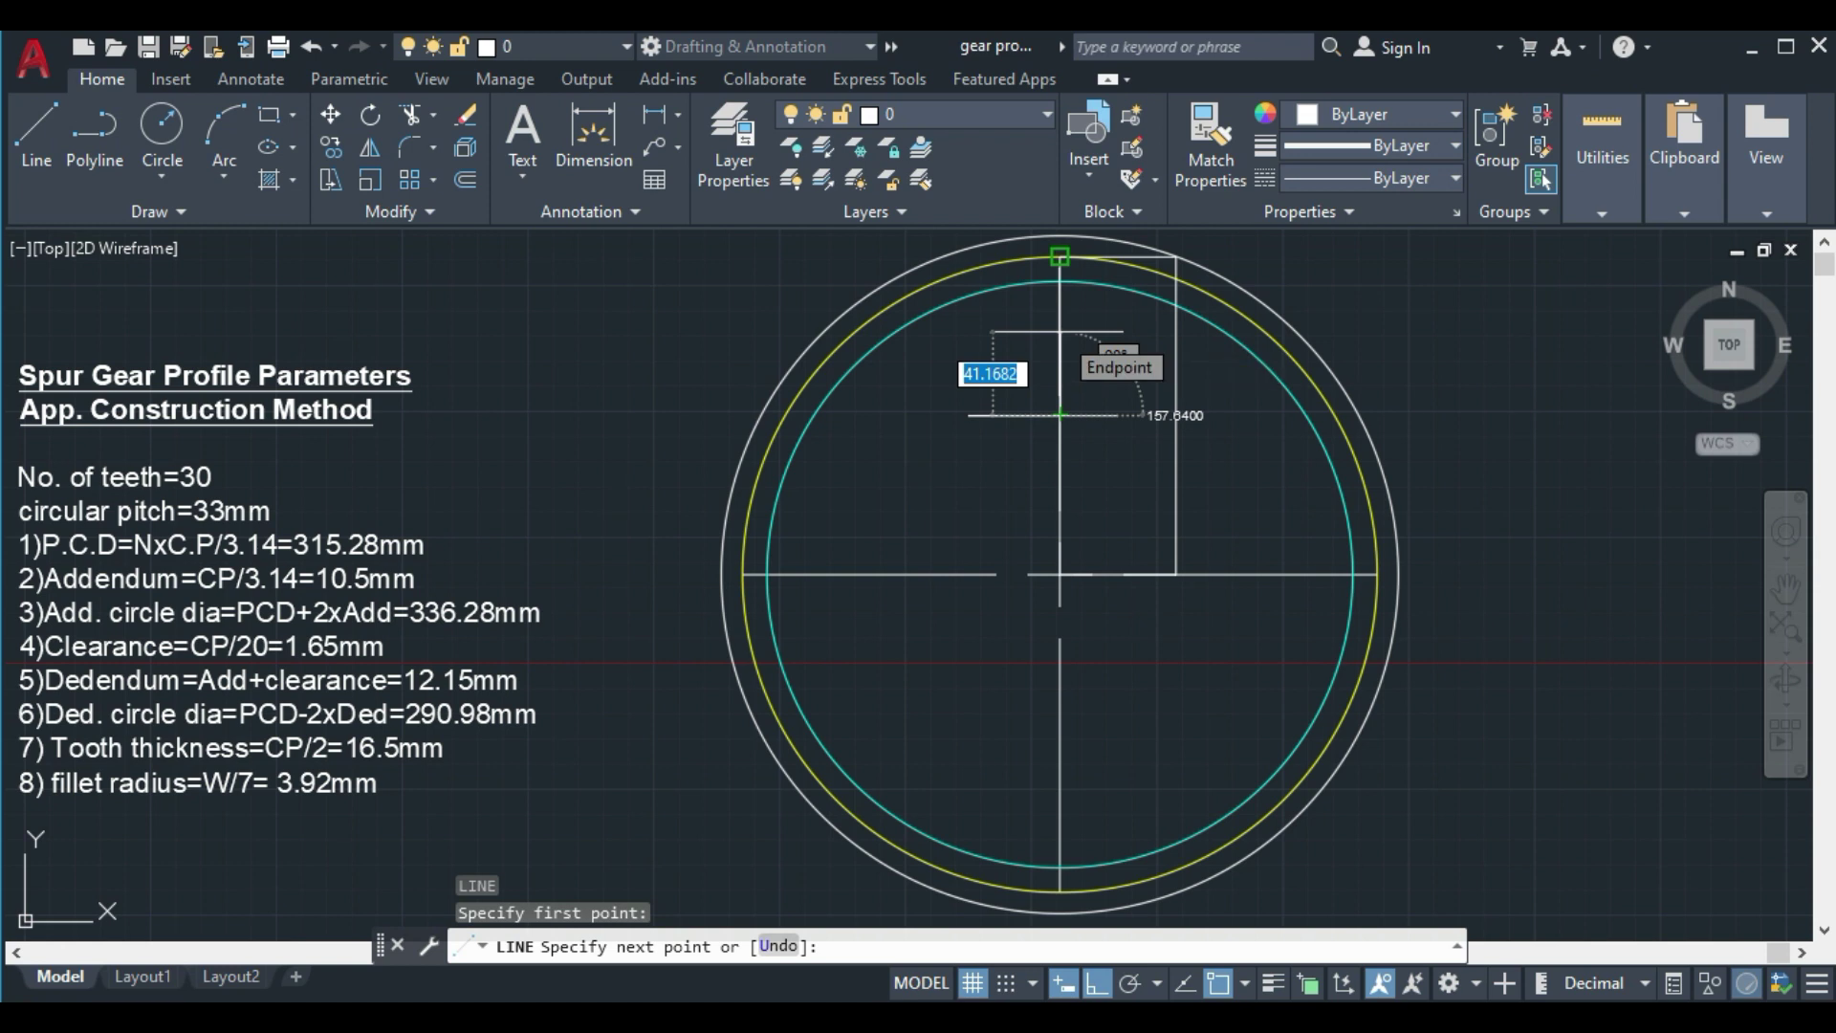
key("BackSpace")
type("39.41")
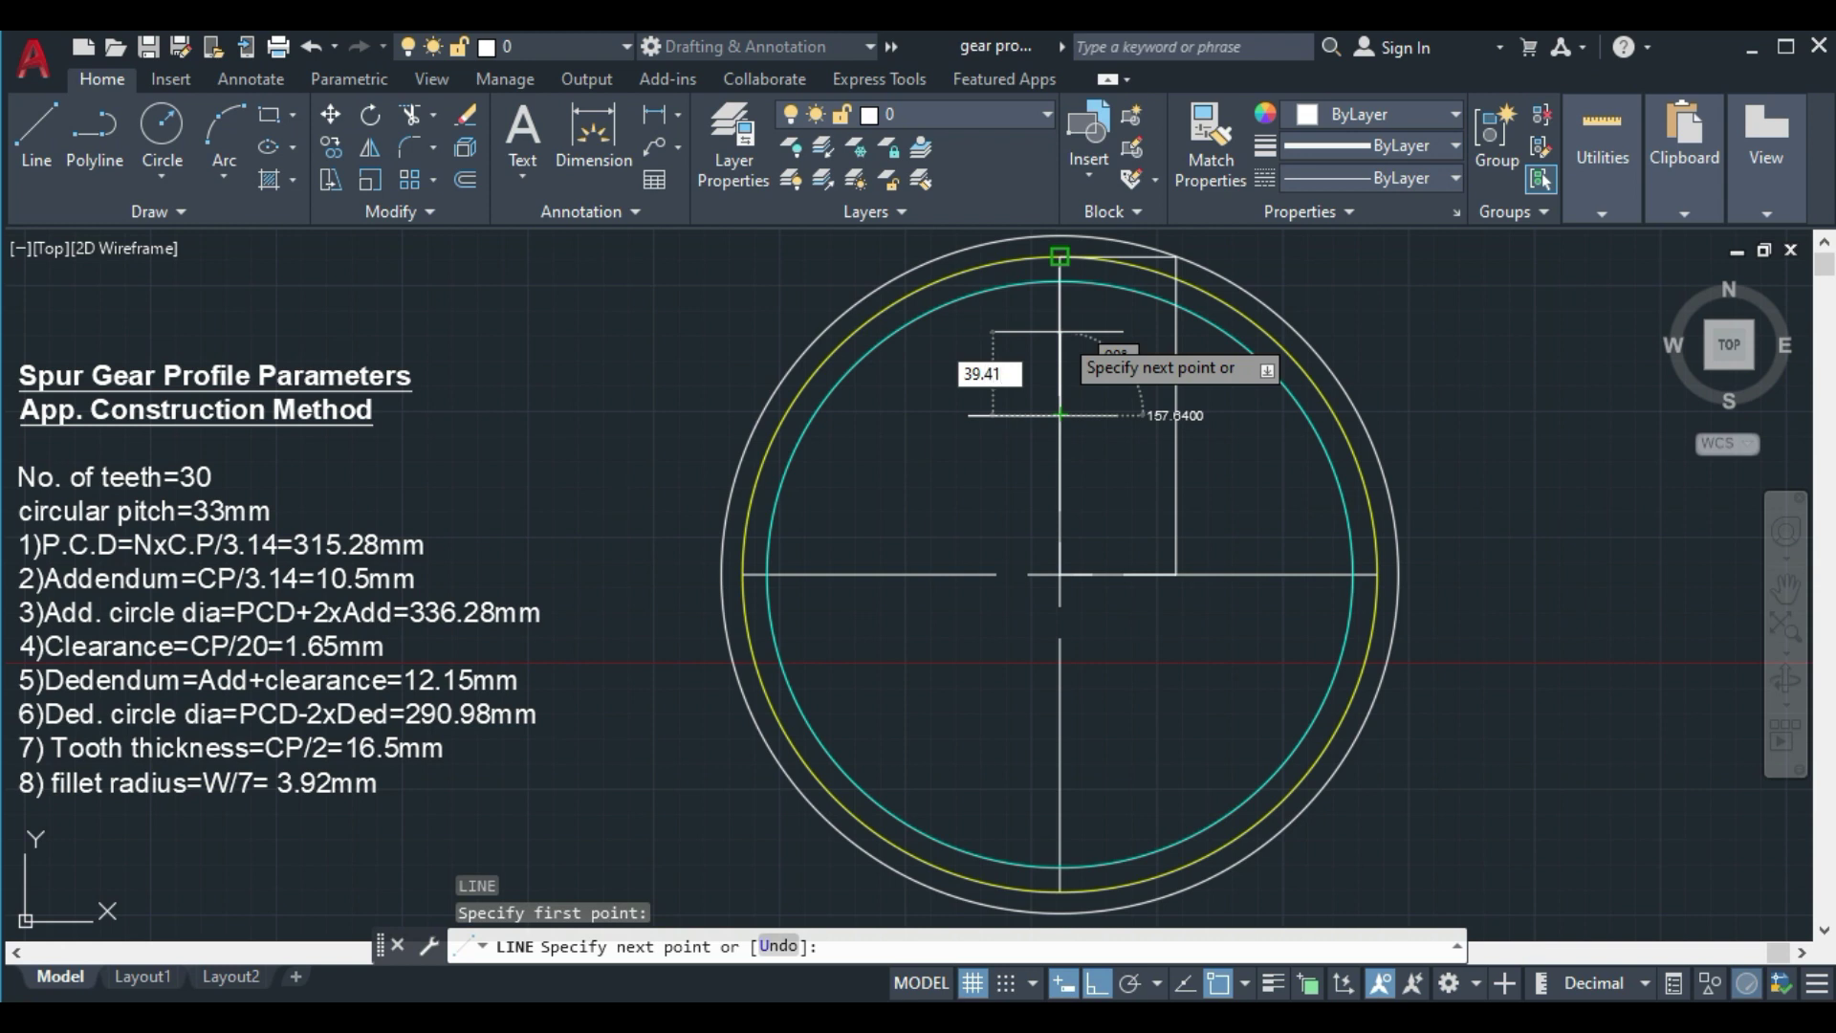
key("Return")
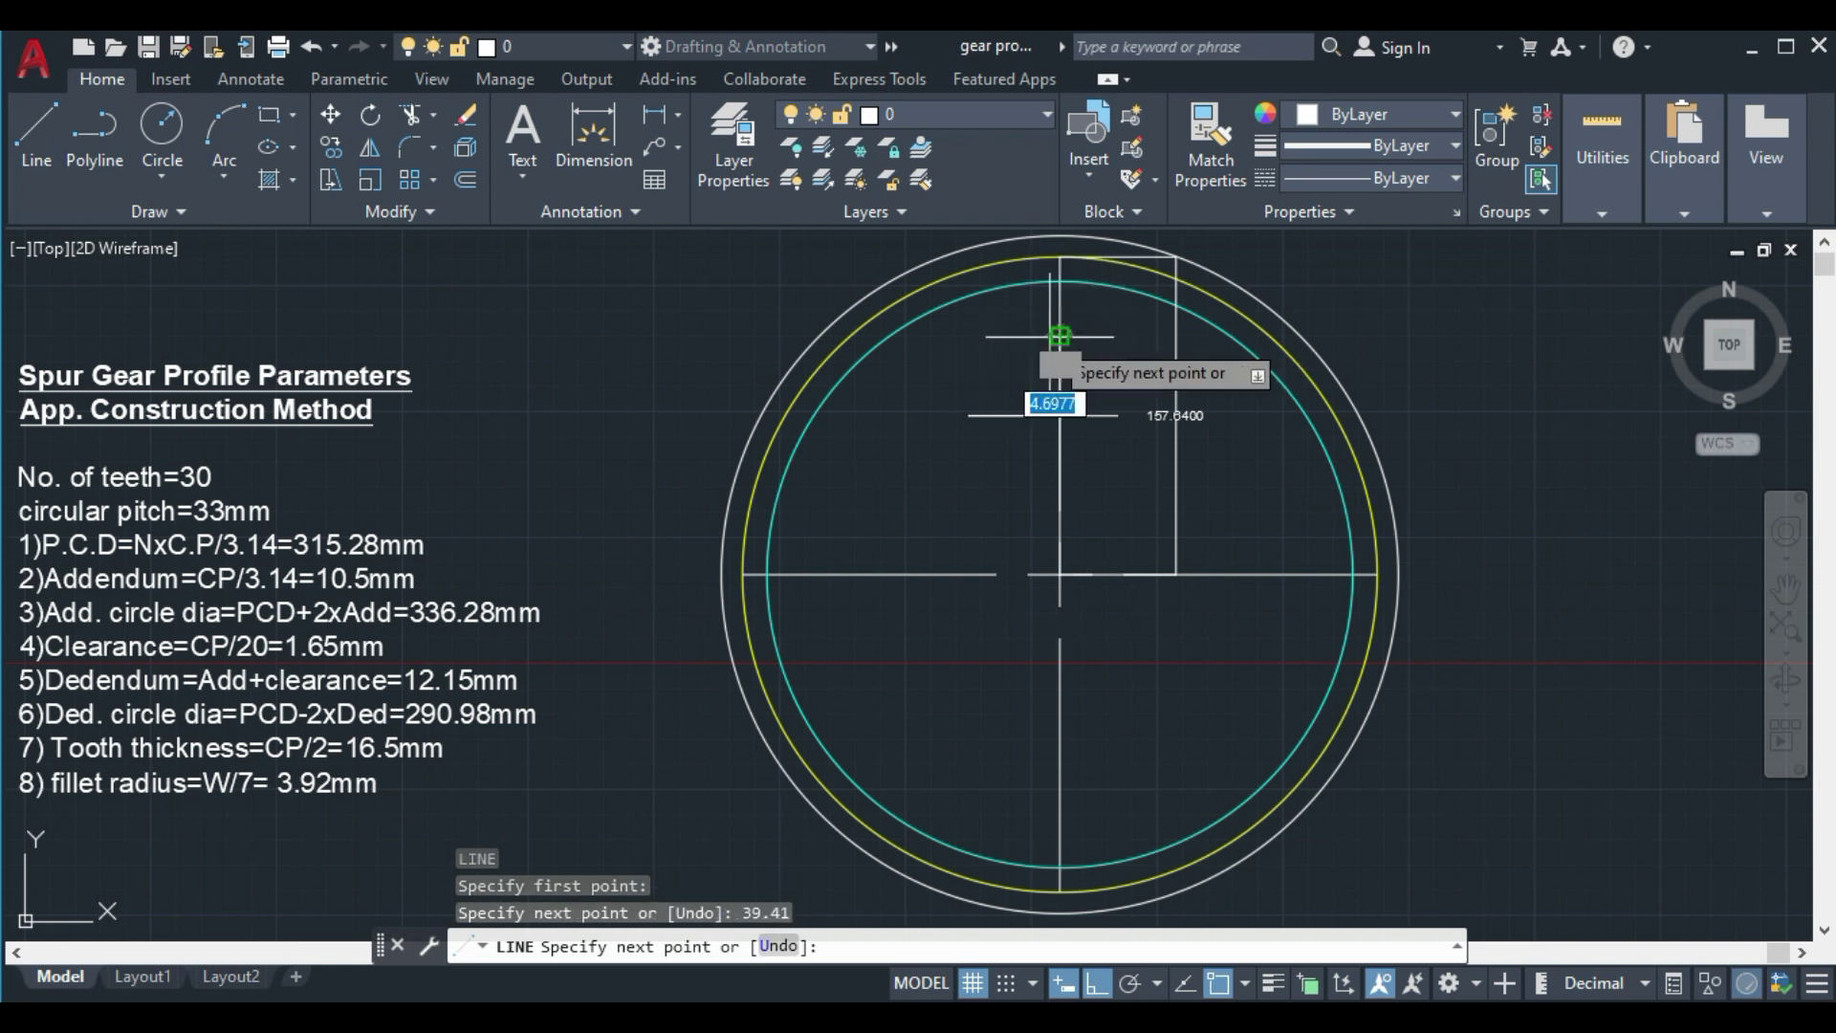
left_click(978, 340)
left_click(1110, 330)
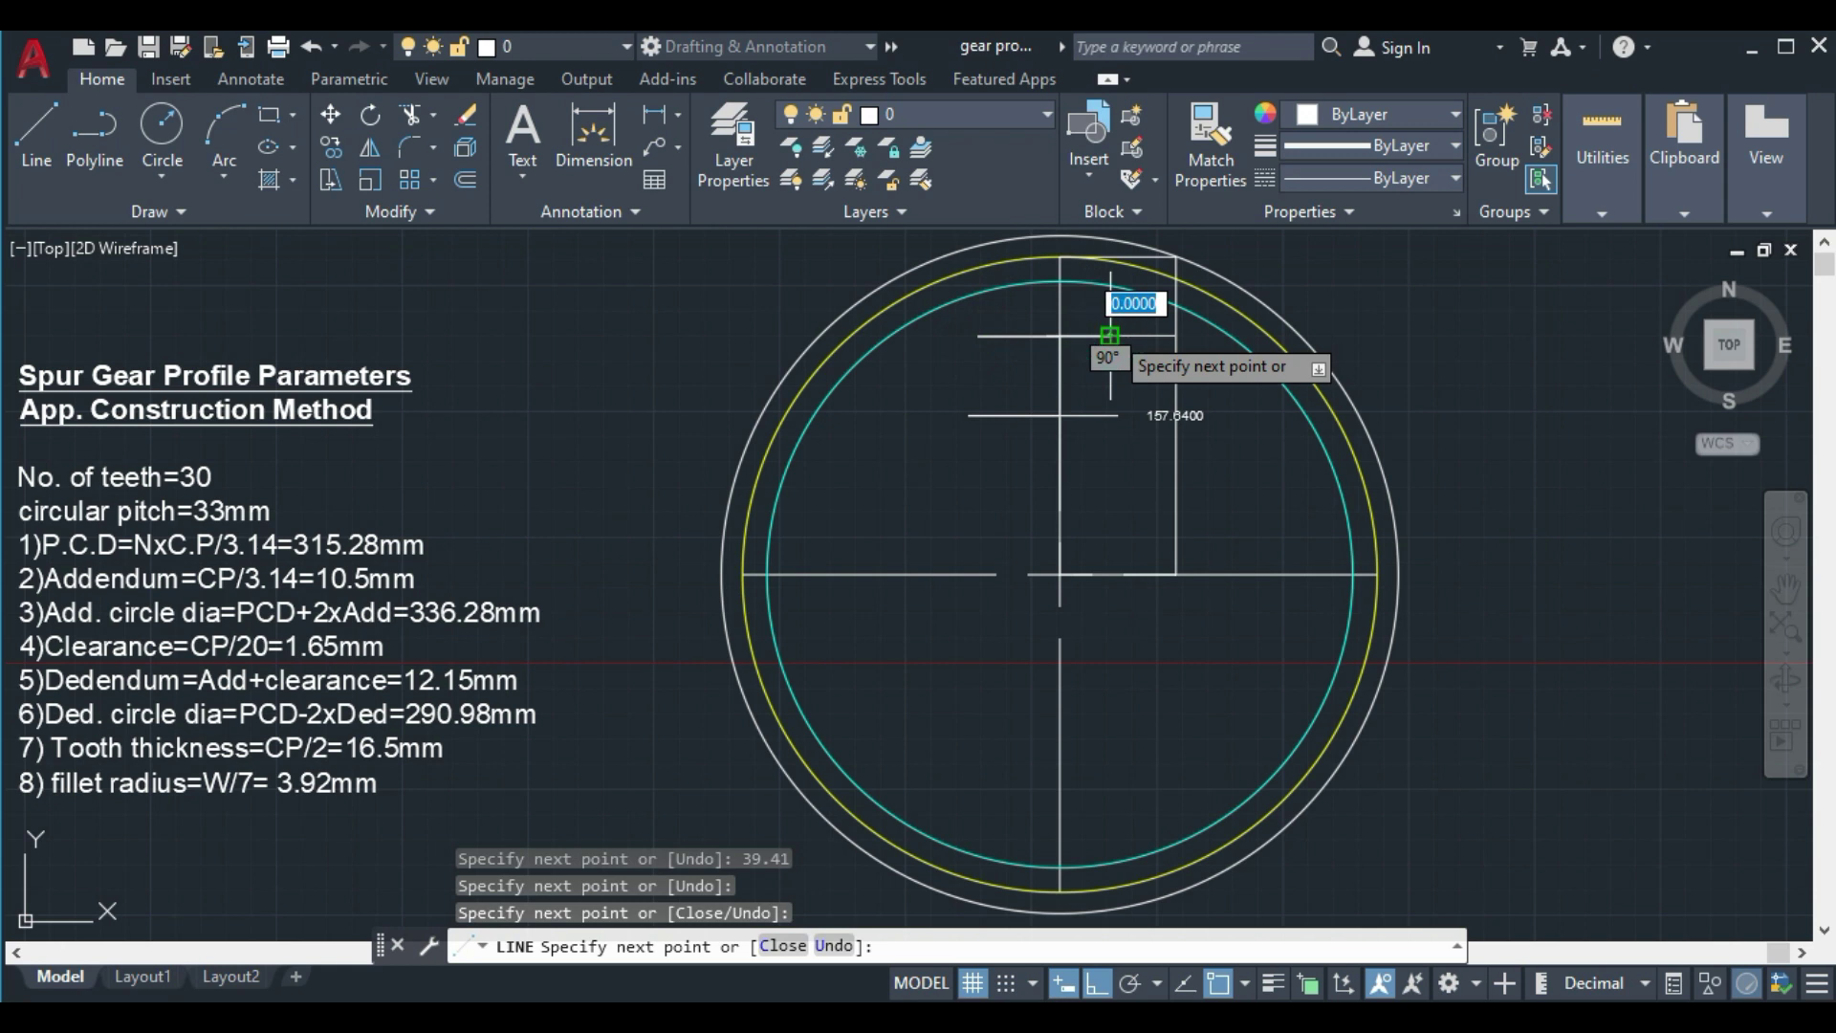
key("Return")
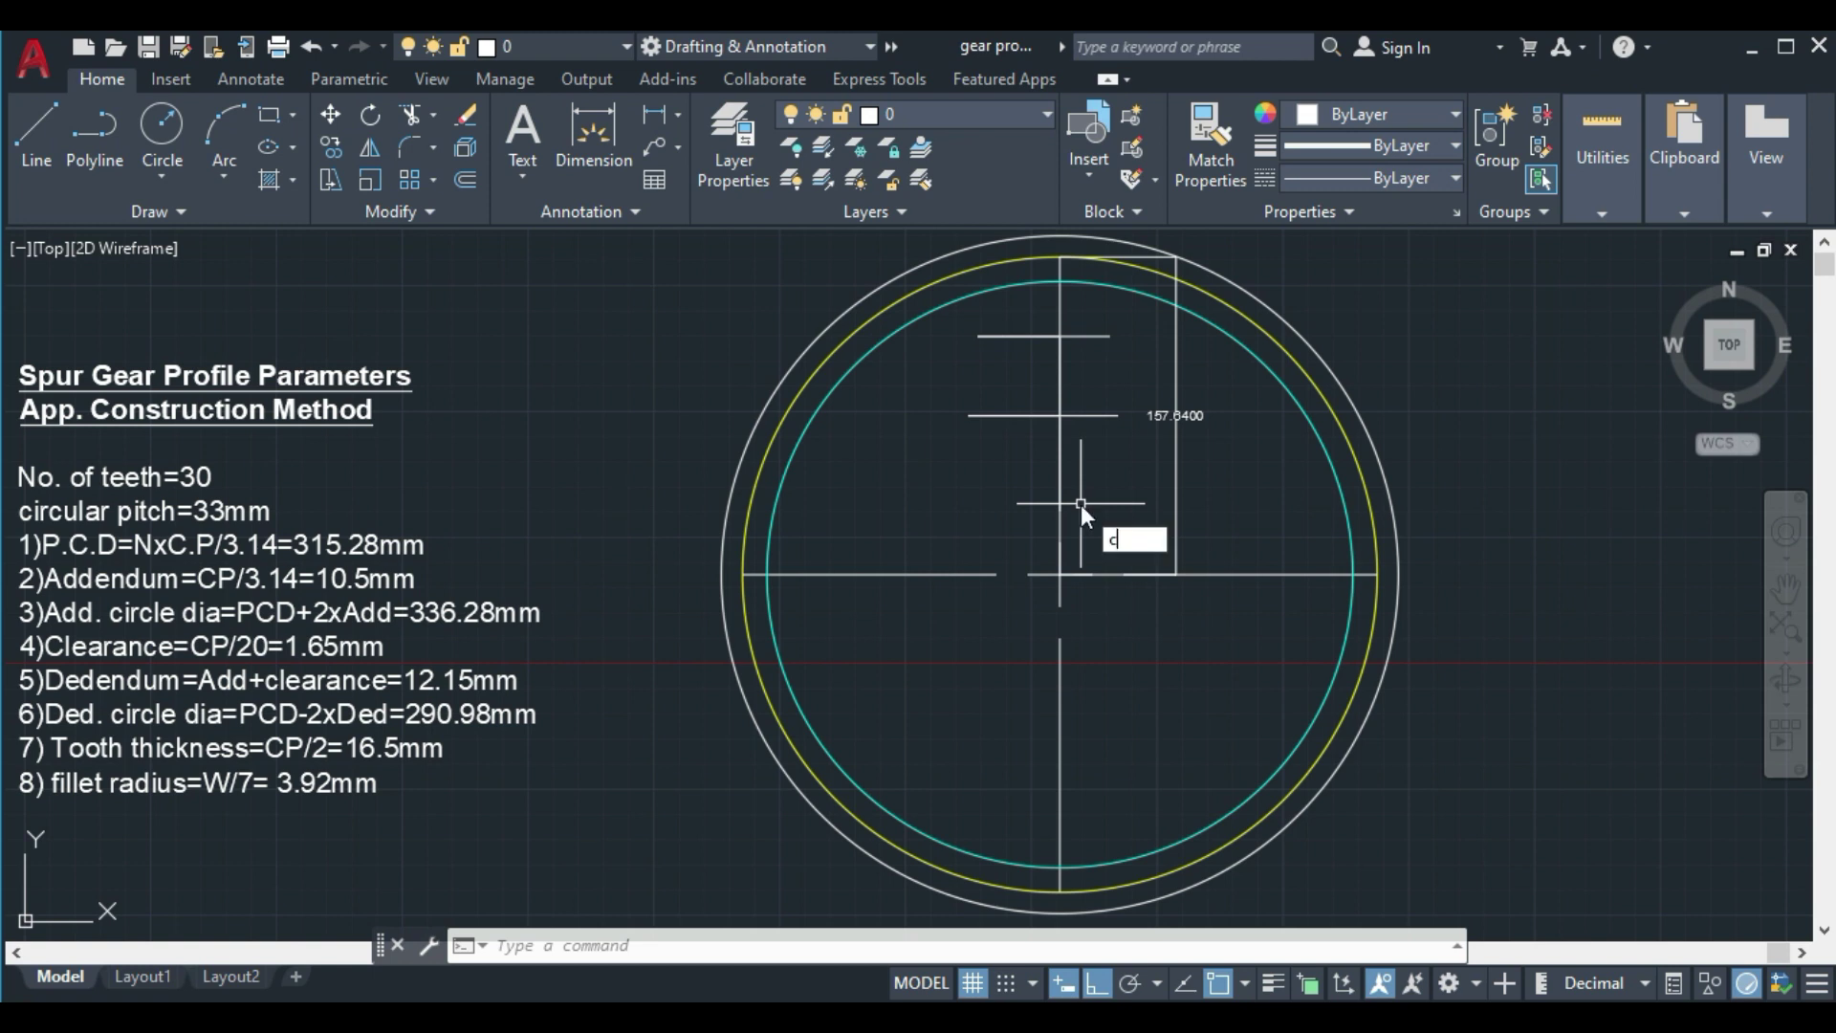
Draw a circle of 78.82 mm radius centred at the lower horizontal marker and reaching the gear centre
key("Return")
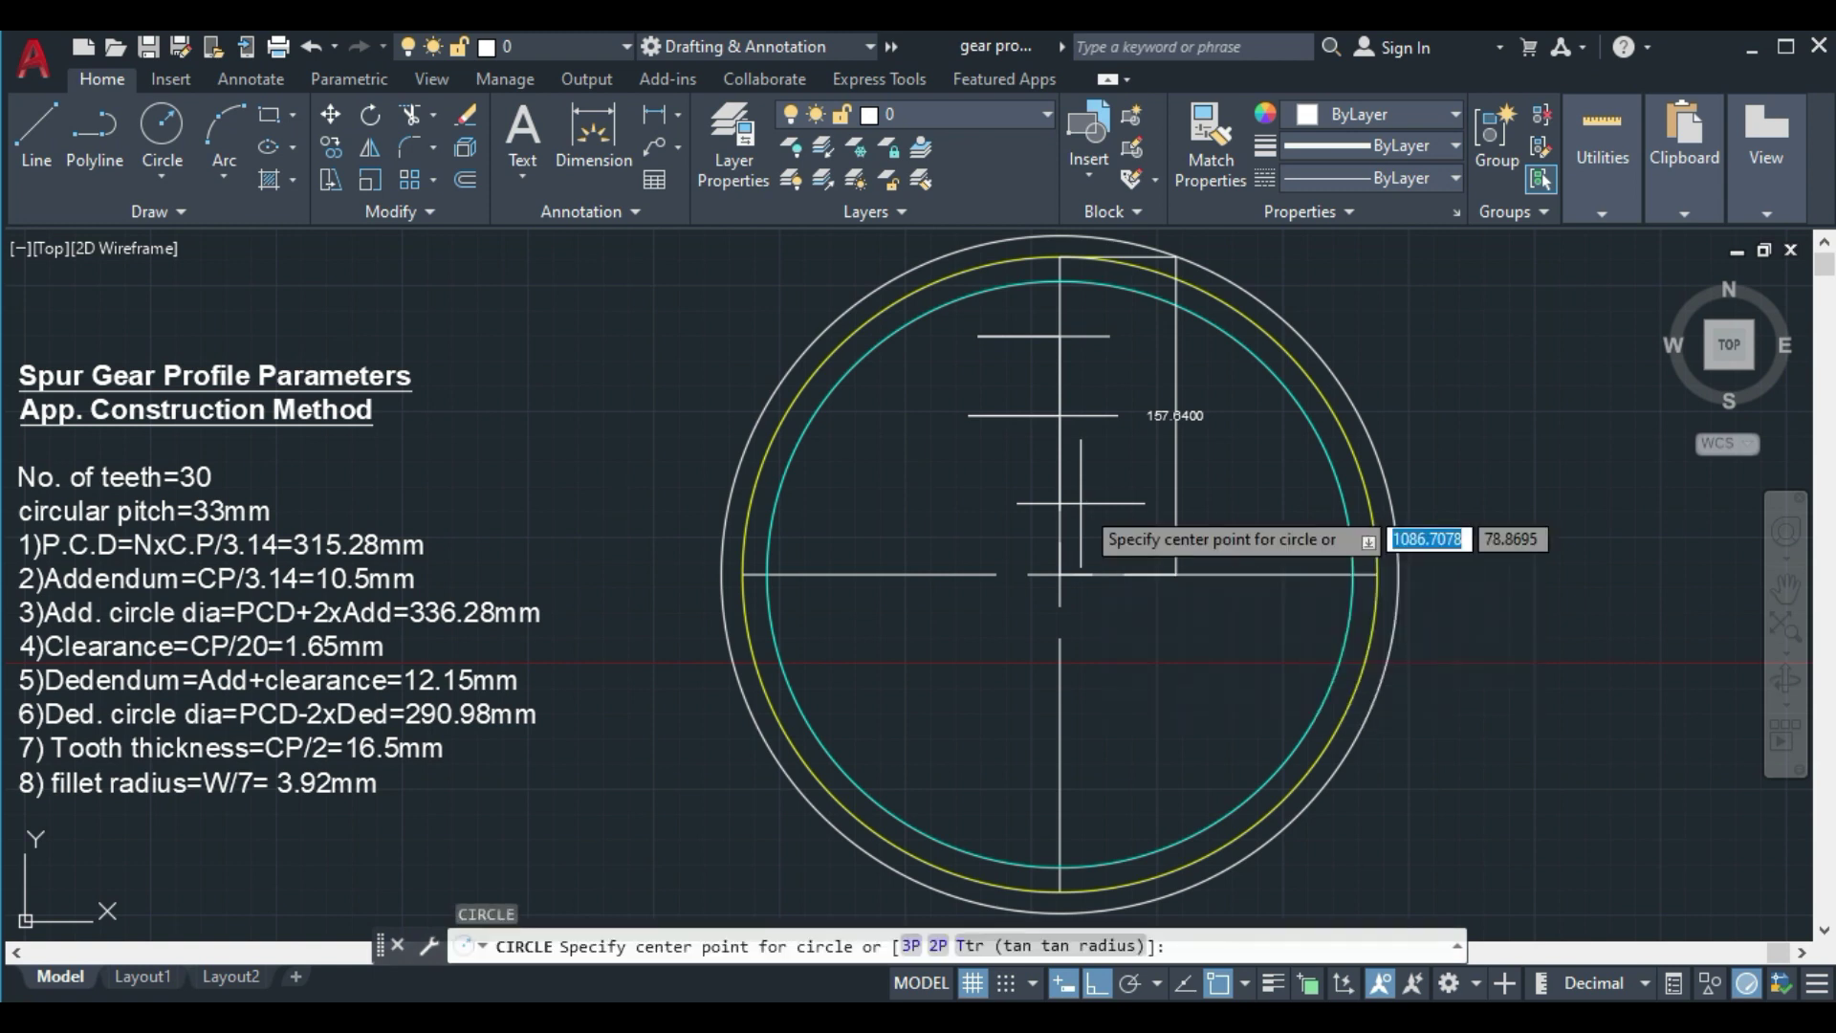
left_click(1060, 414)
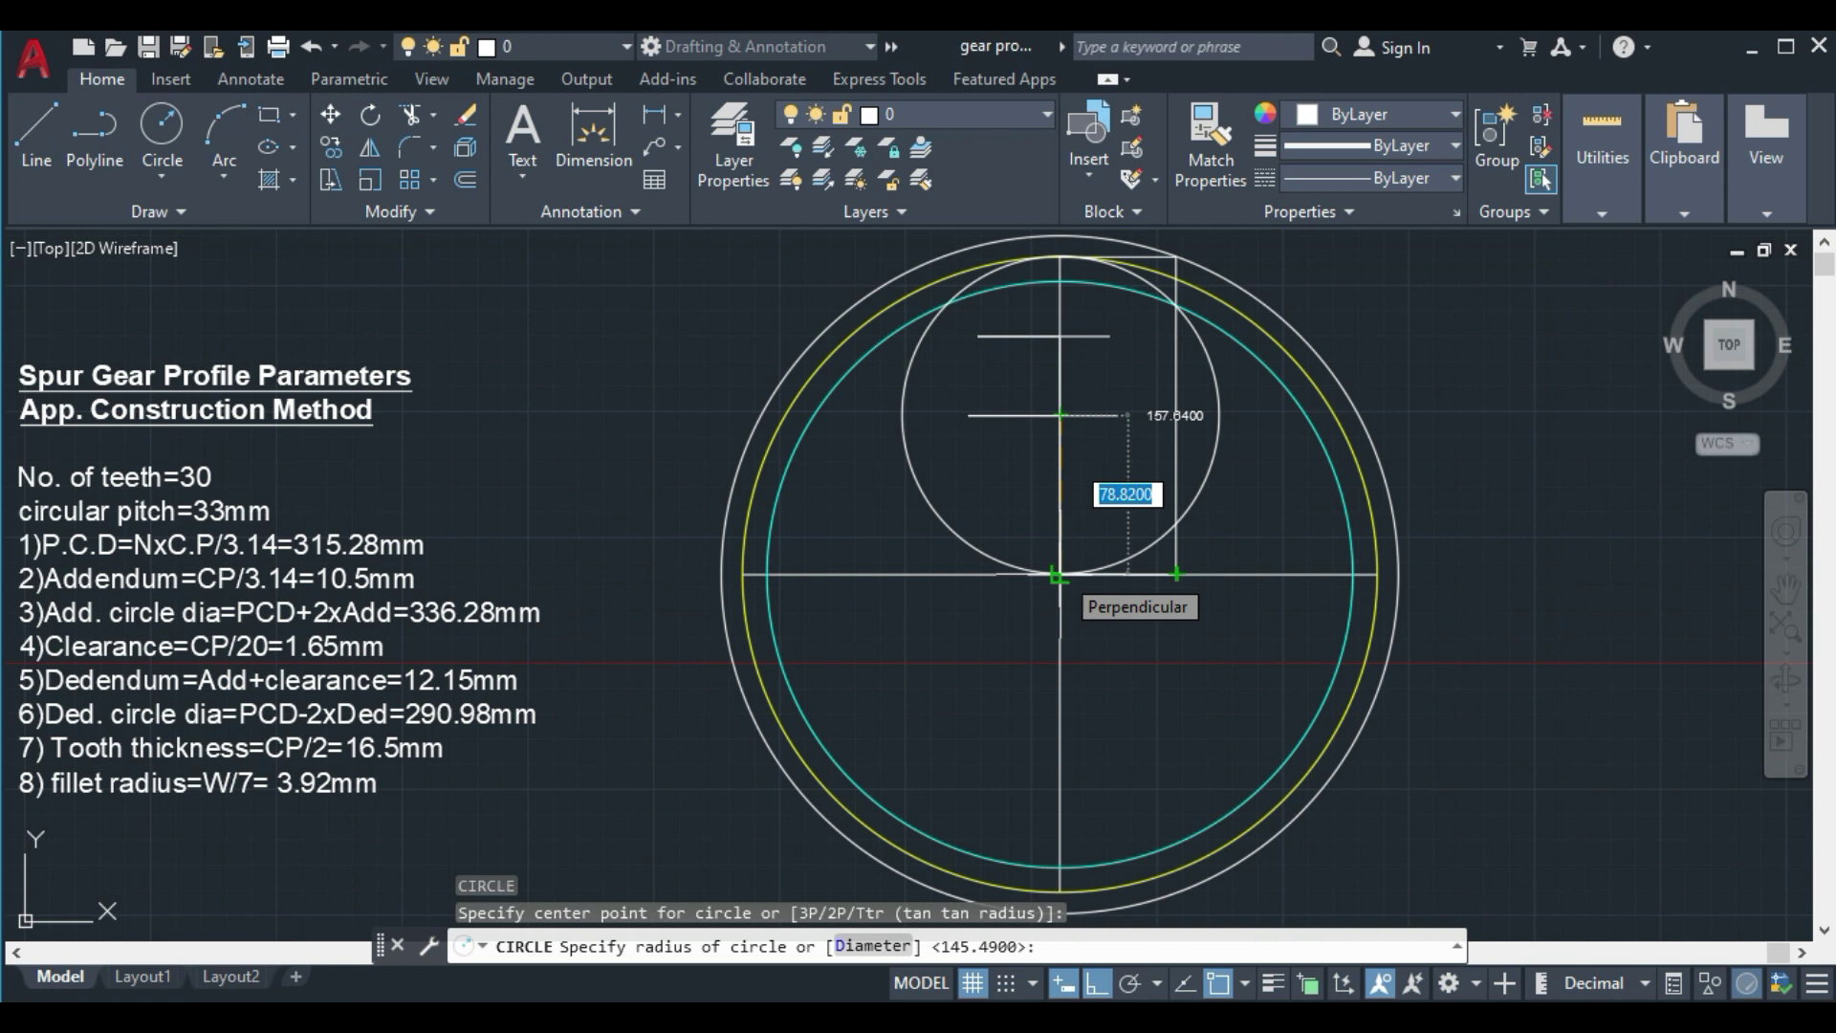
left_click(1060, 574)
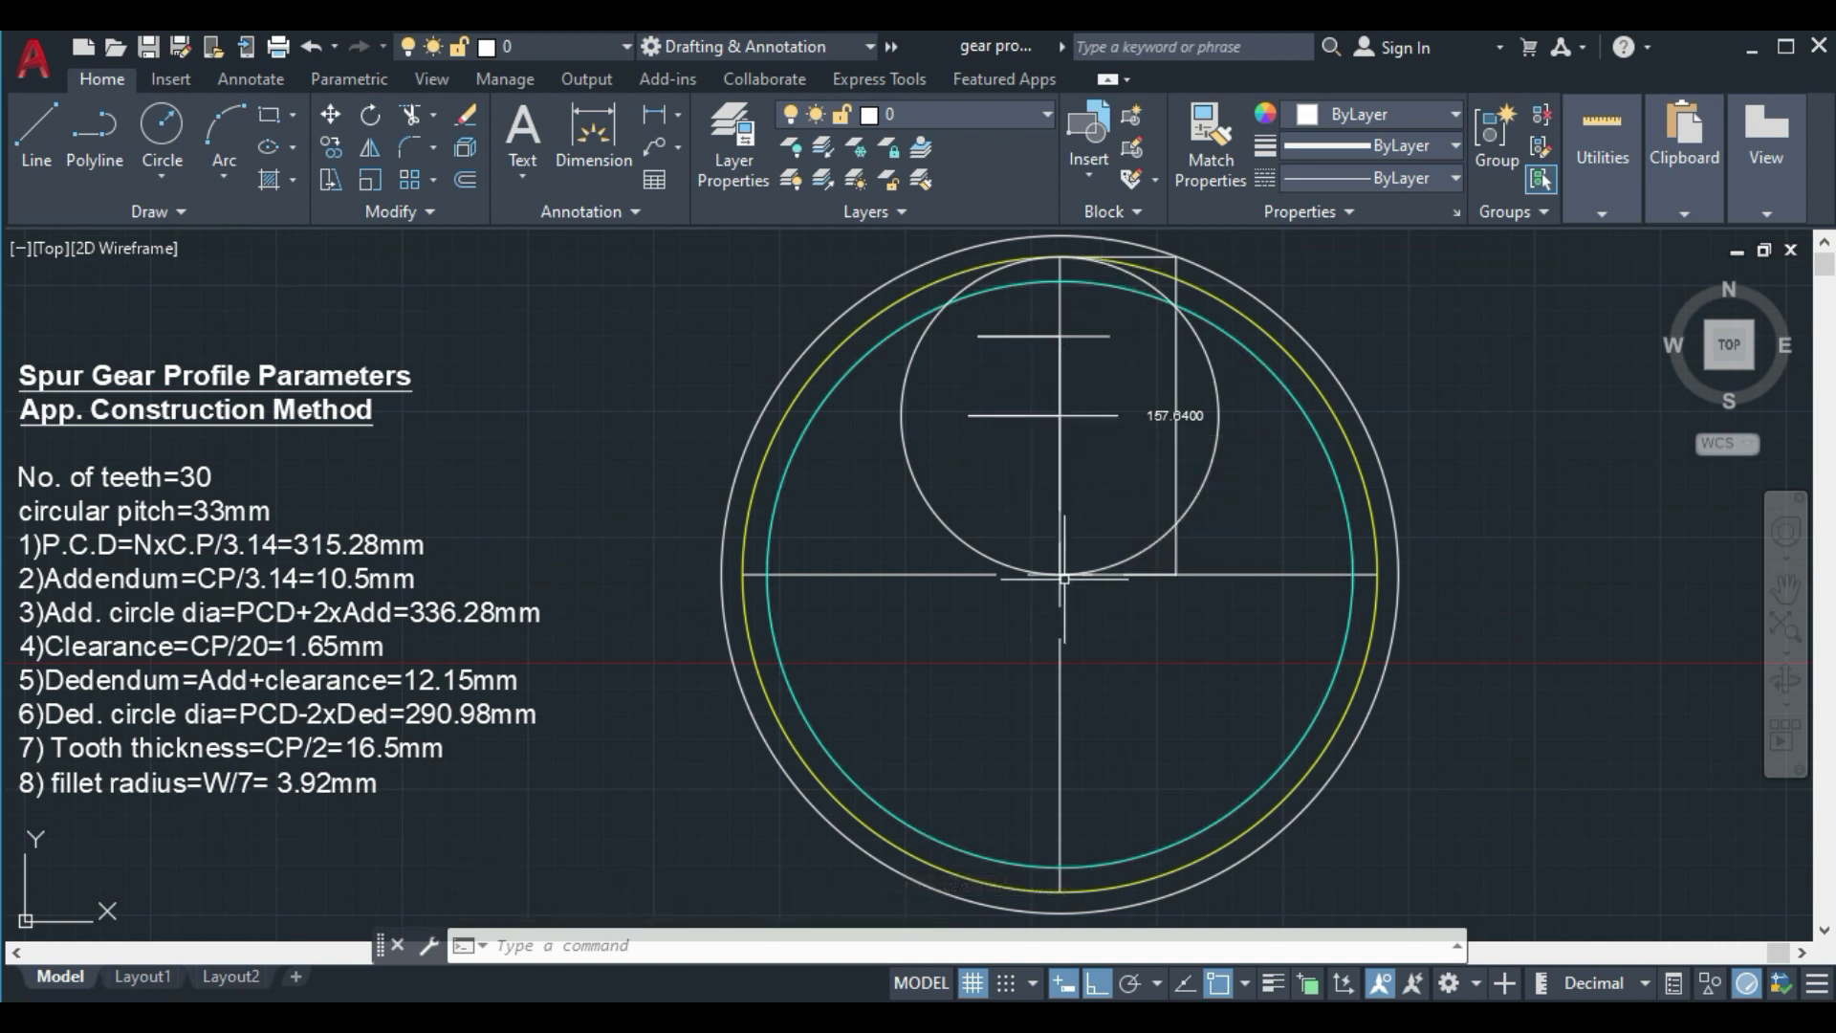
key("Escape")
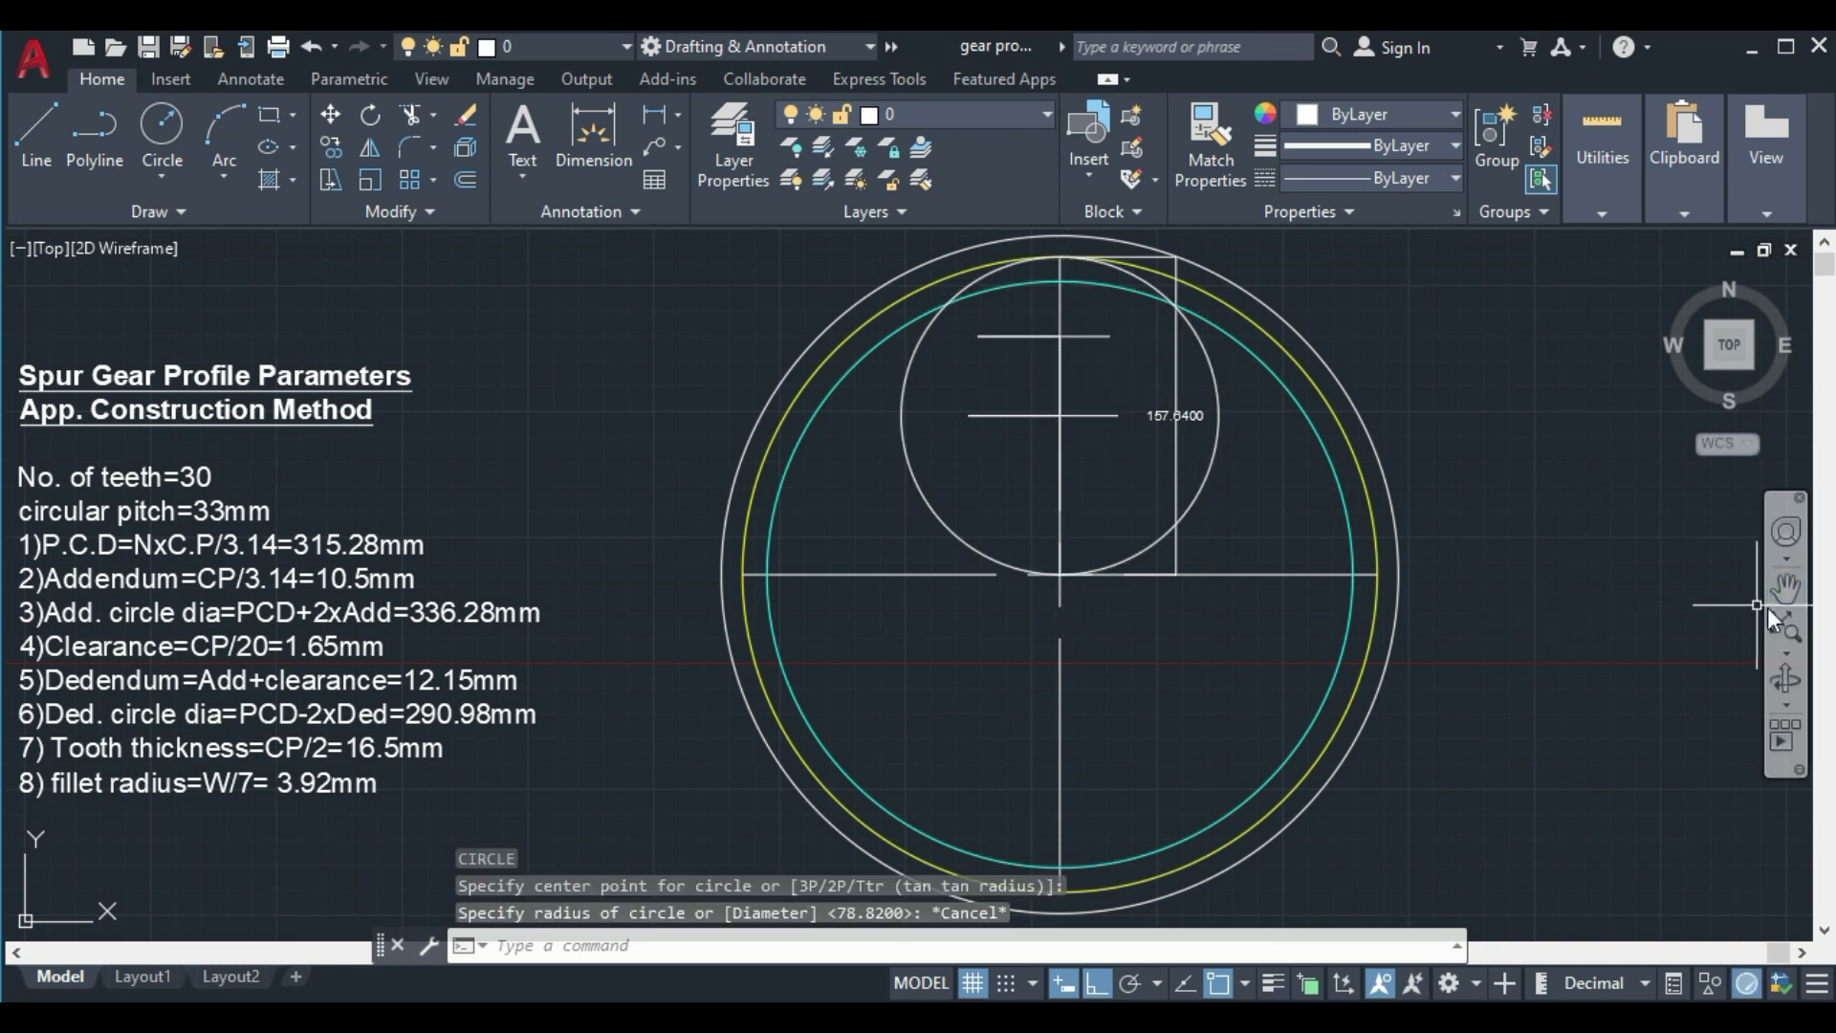
Draw a circle of 39.41 mm radius centred on the top of the pitch circle and reaching the upper horizontal marker
left_click(1786, 587)
left_click_drag(1110, 497, 1075, 587)
right_click(1397, 414)
left_click(1444, 437)
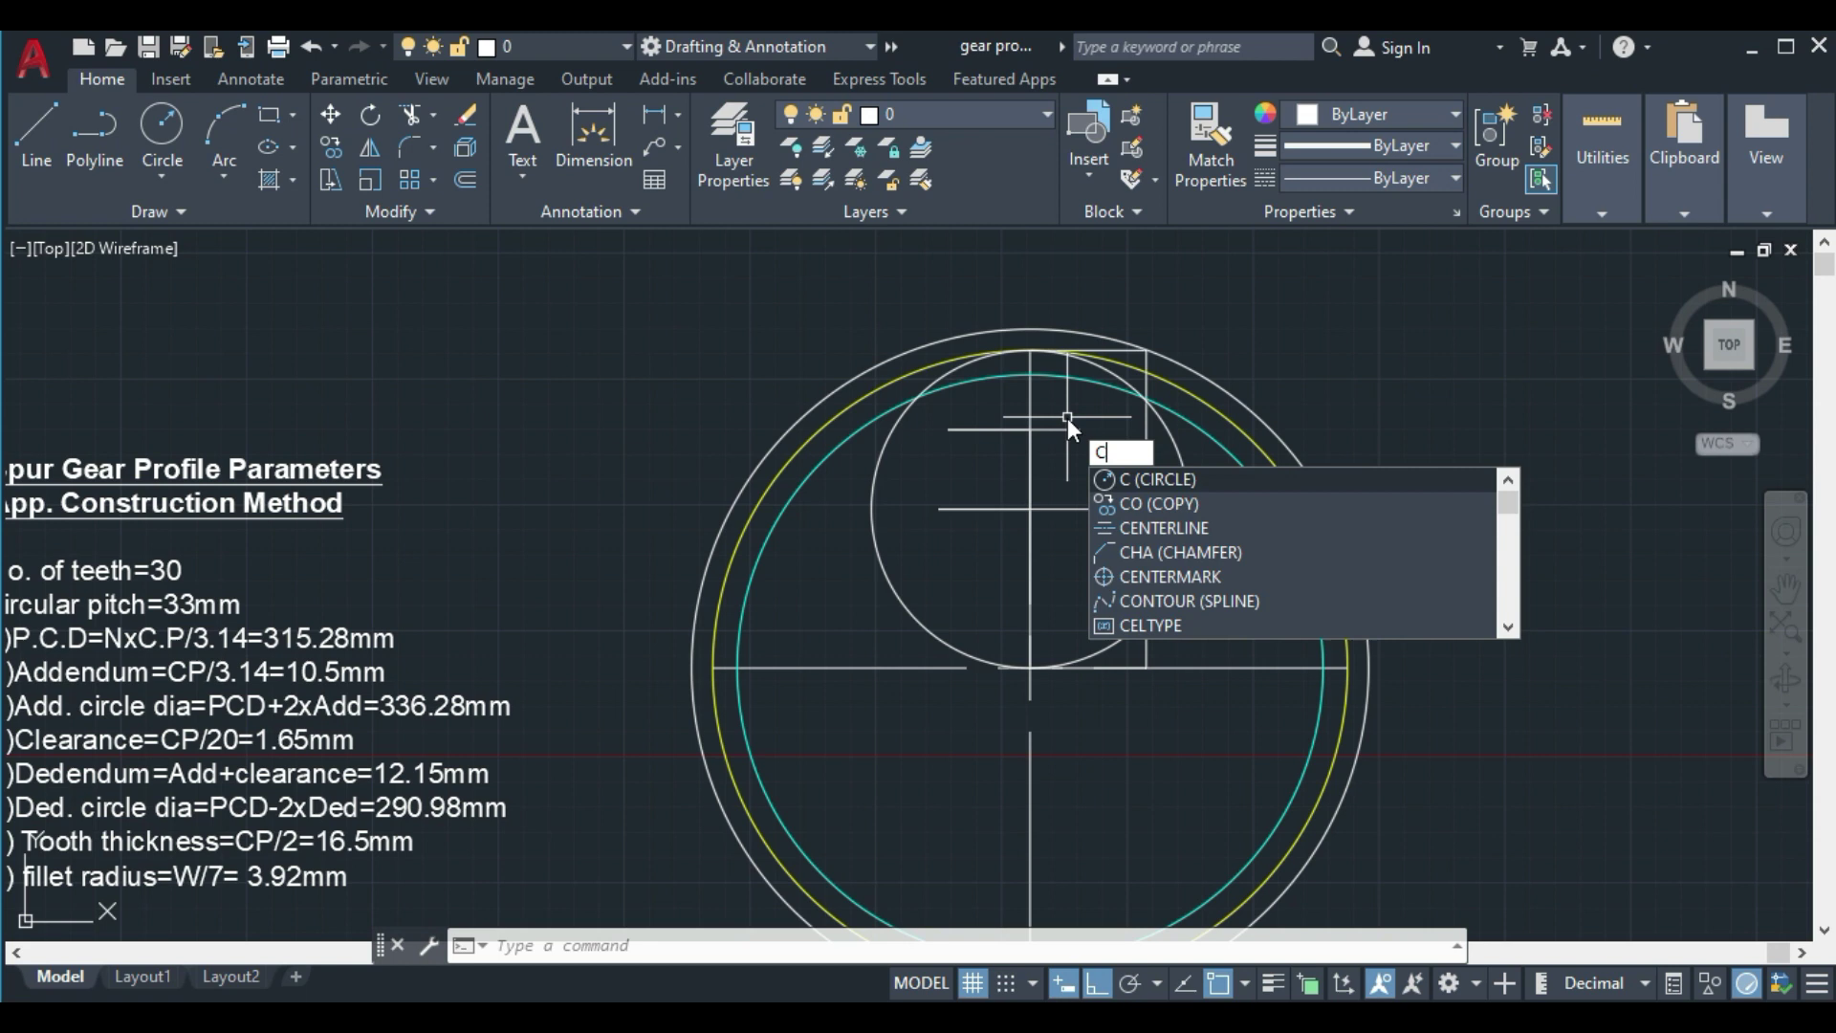
key("Return")
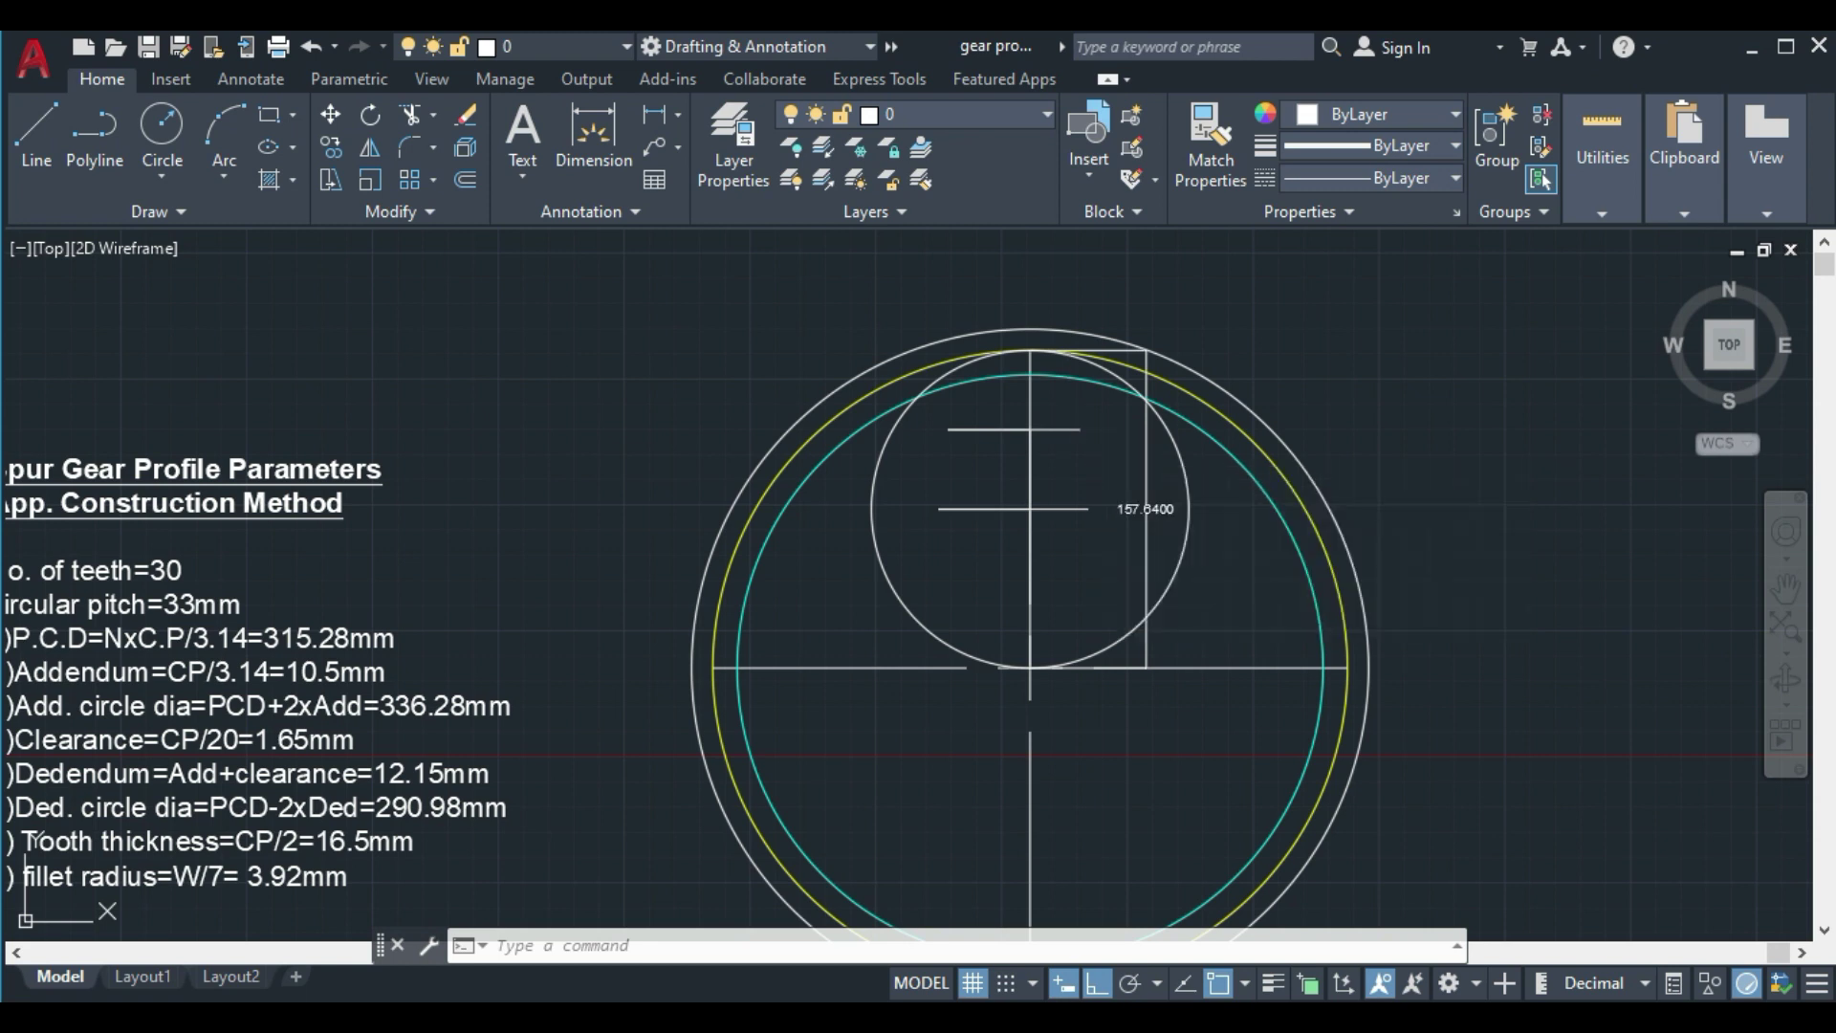
left_click(1029, 351)
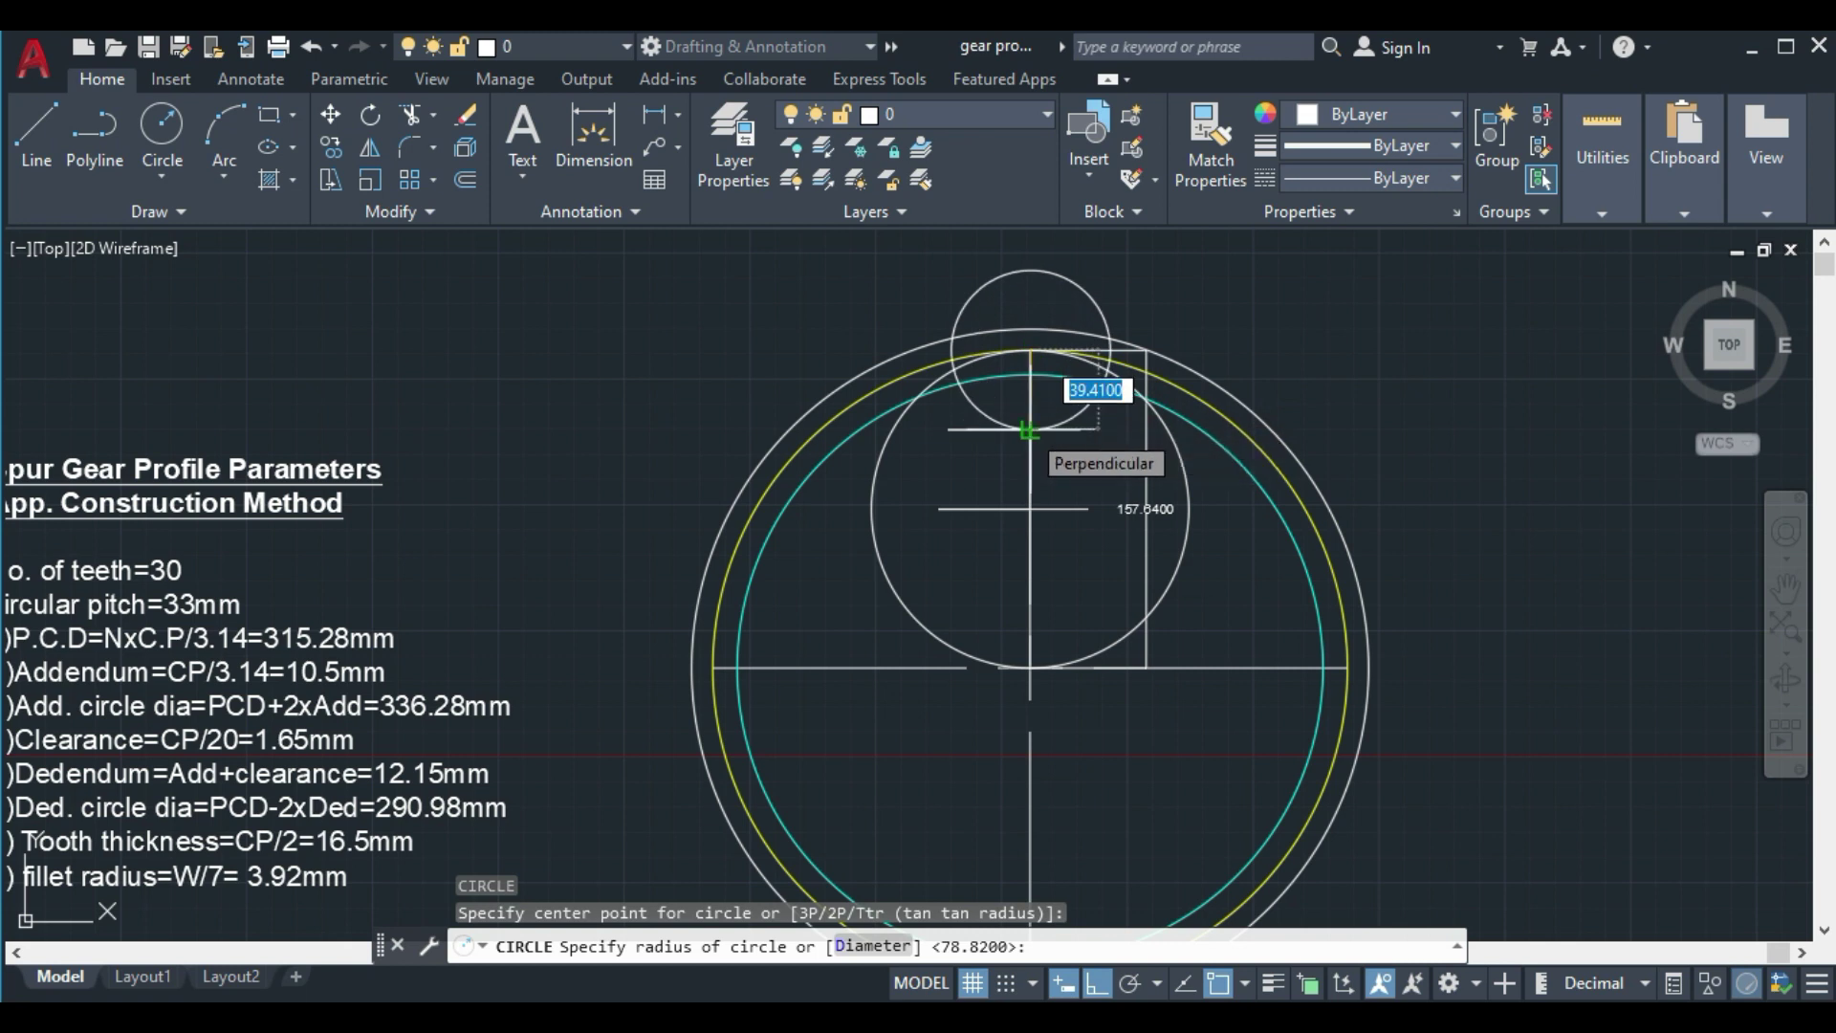
left_click(1029, 430)
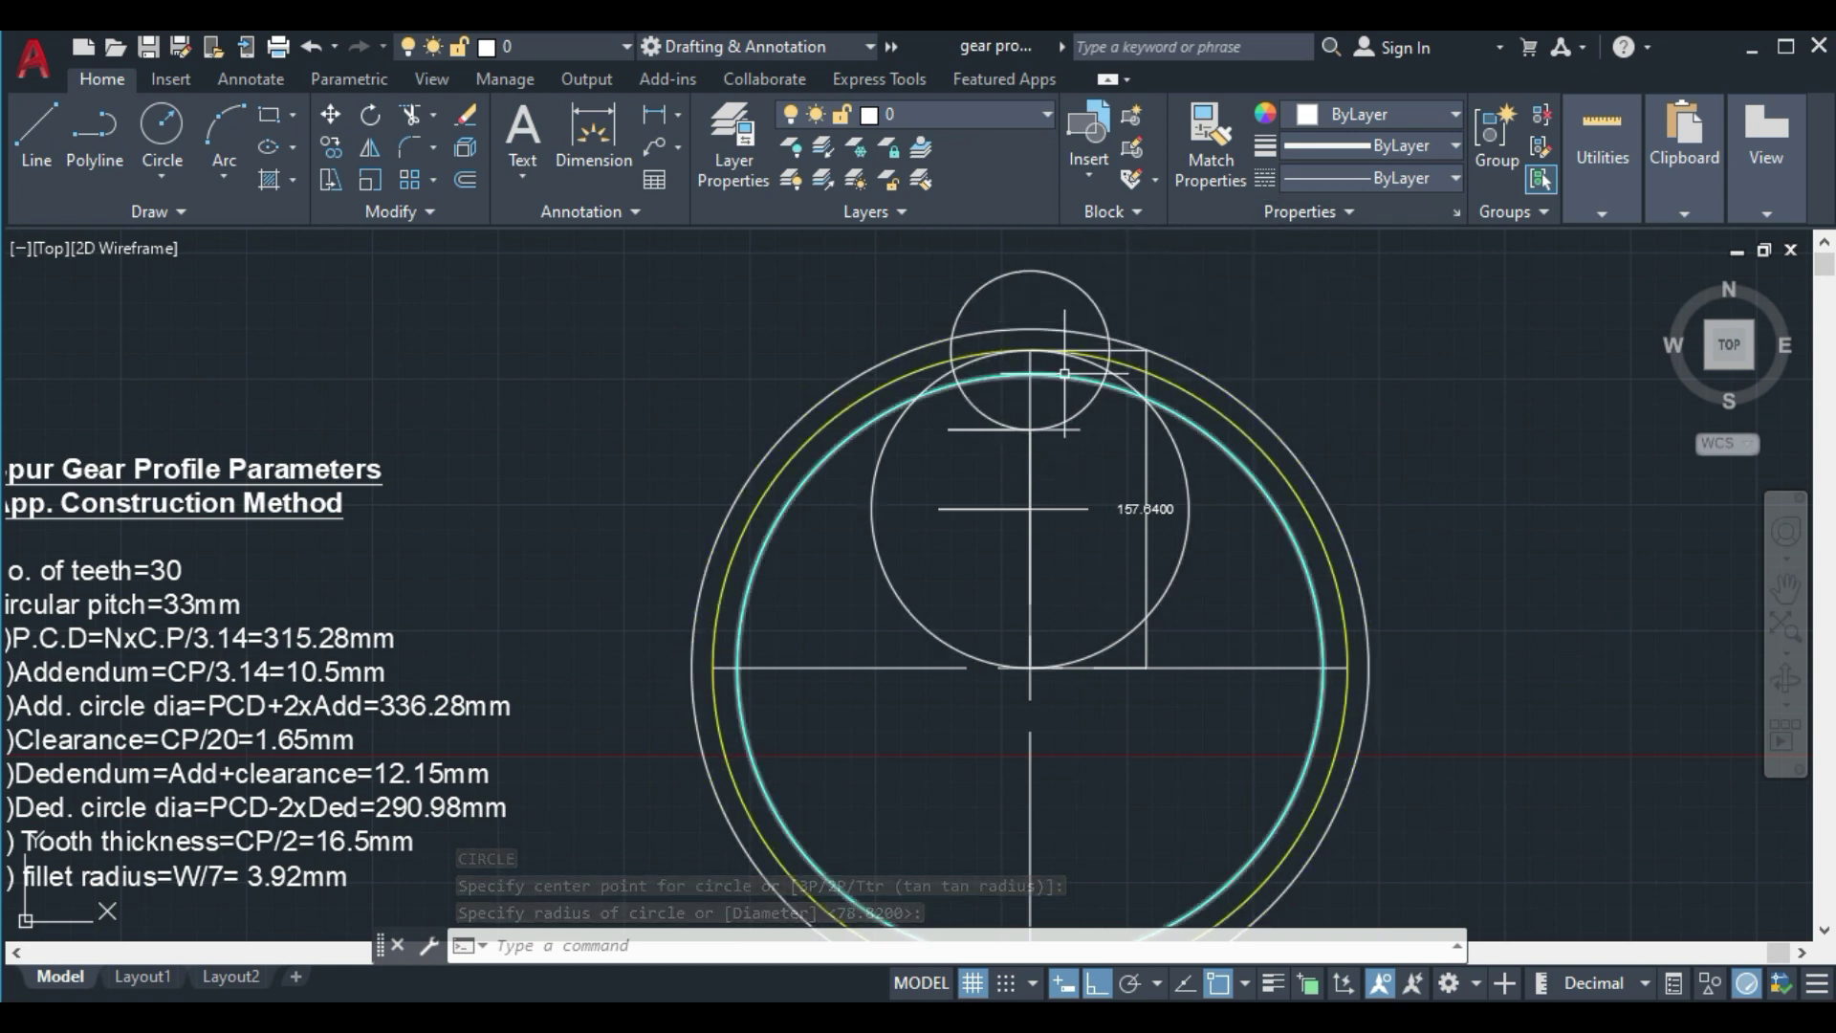
Draw the base circle from the gear centre through the intersection of the two construction circles
scroll(1114, 363, "up", 4)
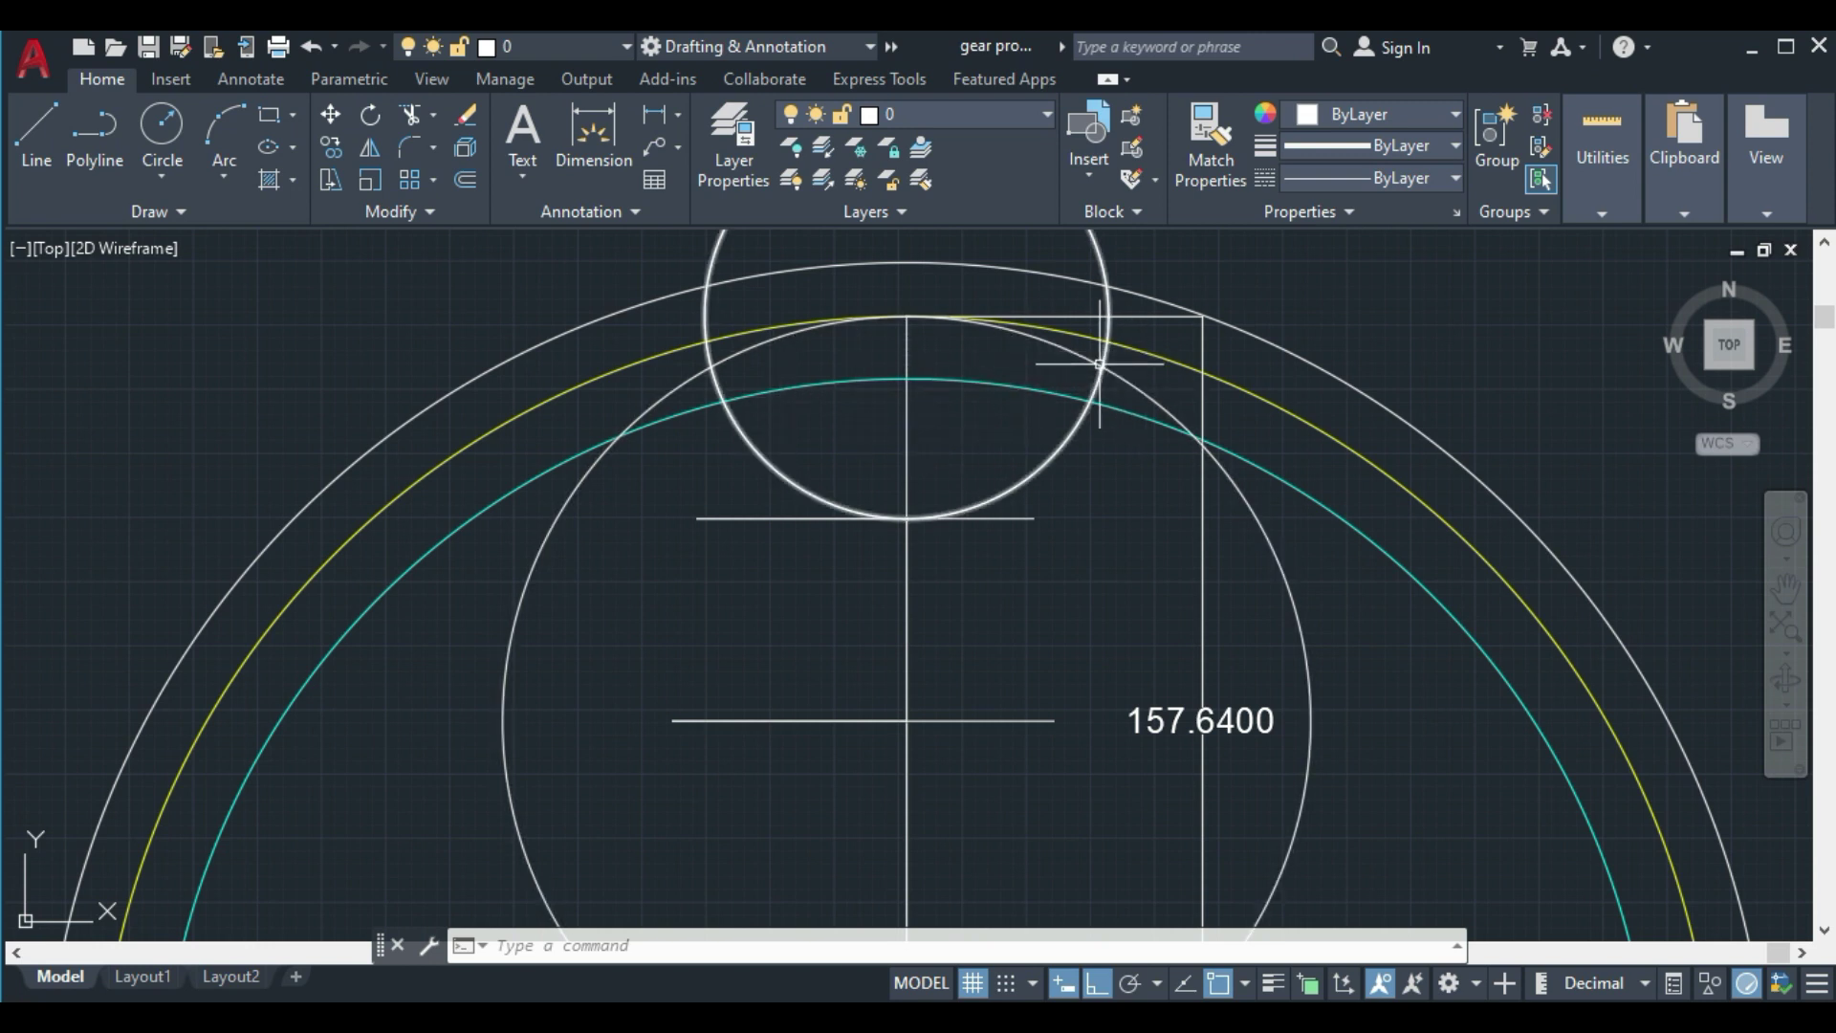
left_click(1787, 588)
left_click_drag(1588, 569, 1567, 481)
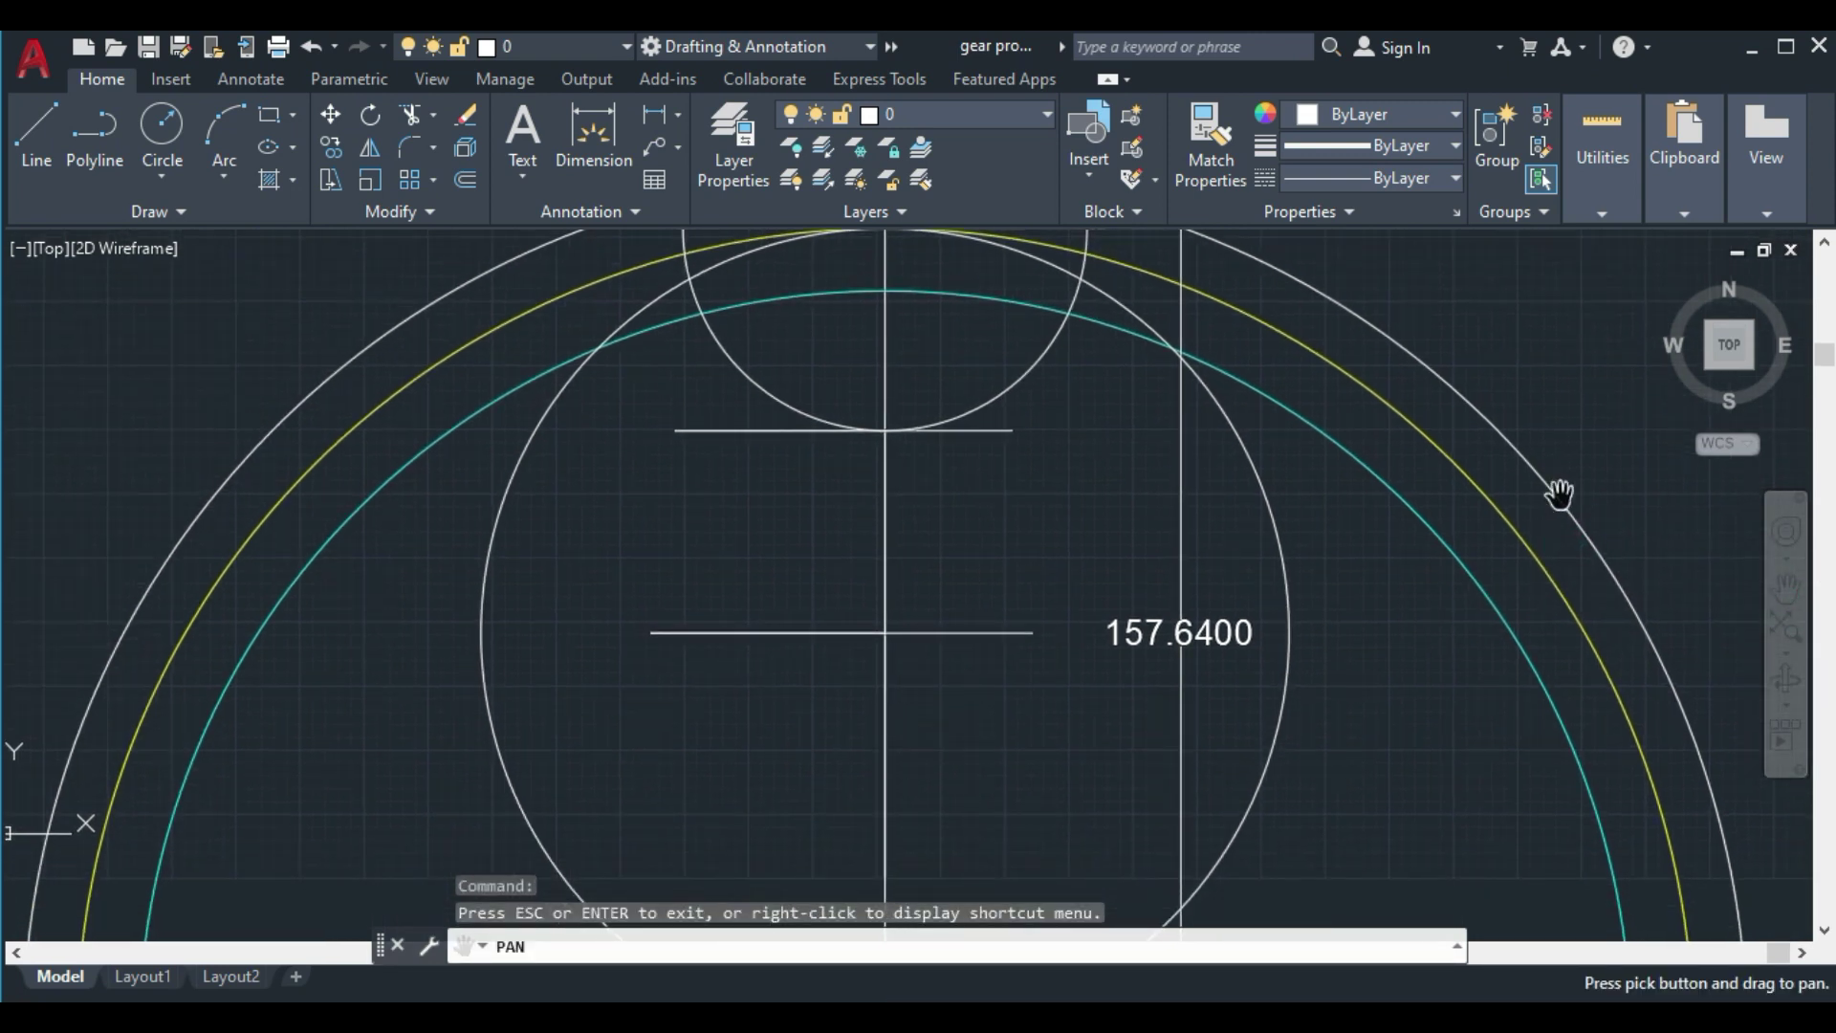
scroll(1499, 602, "down", 2)
mouse_move(1359, 675)
left_mouse_down()
mouse_move(1221, 578)
mouse_move(1246, 573)
left_mouse_up()
right_click(1250, 586)
left_click(1356, 601)
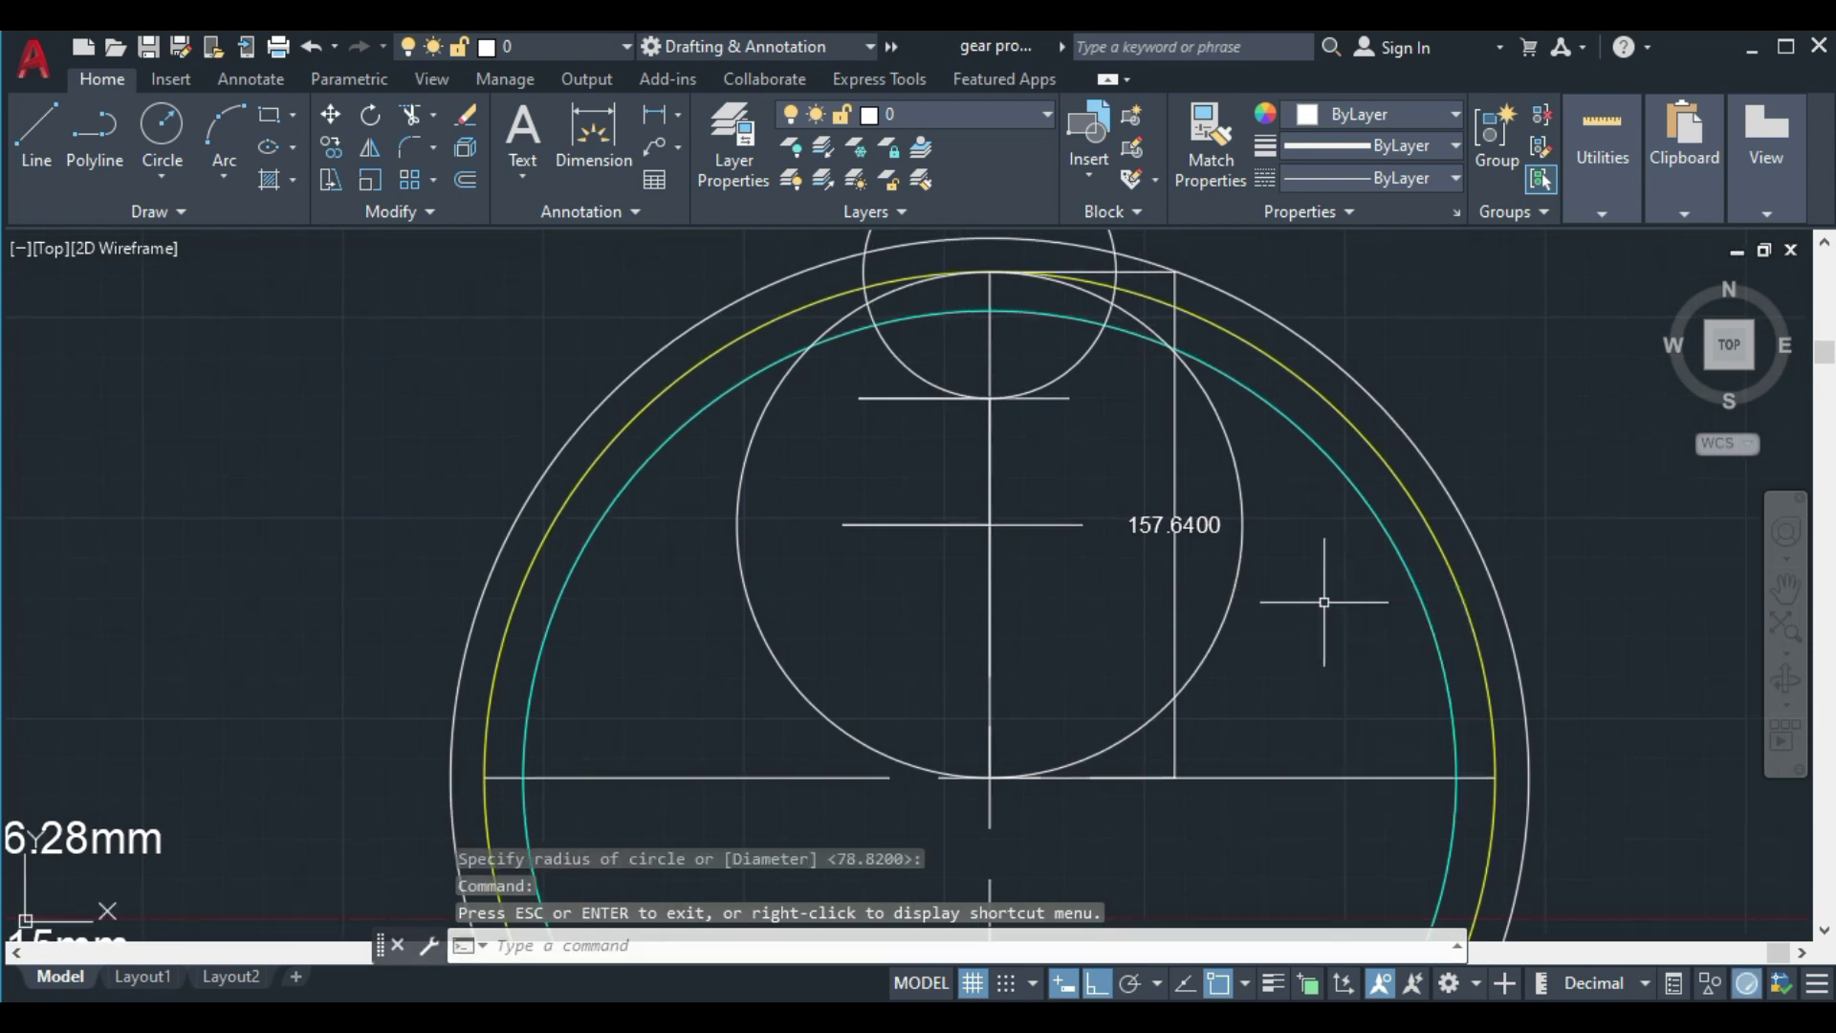
type("c")
key("Return")
left_click(989, 777)
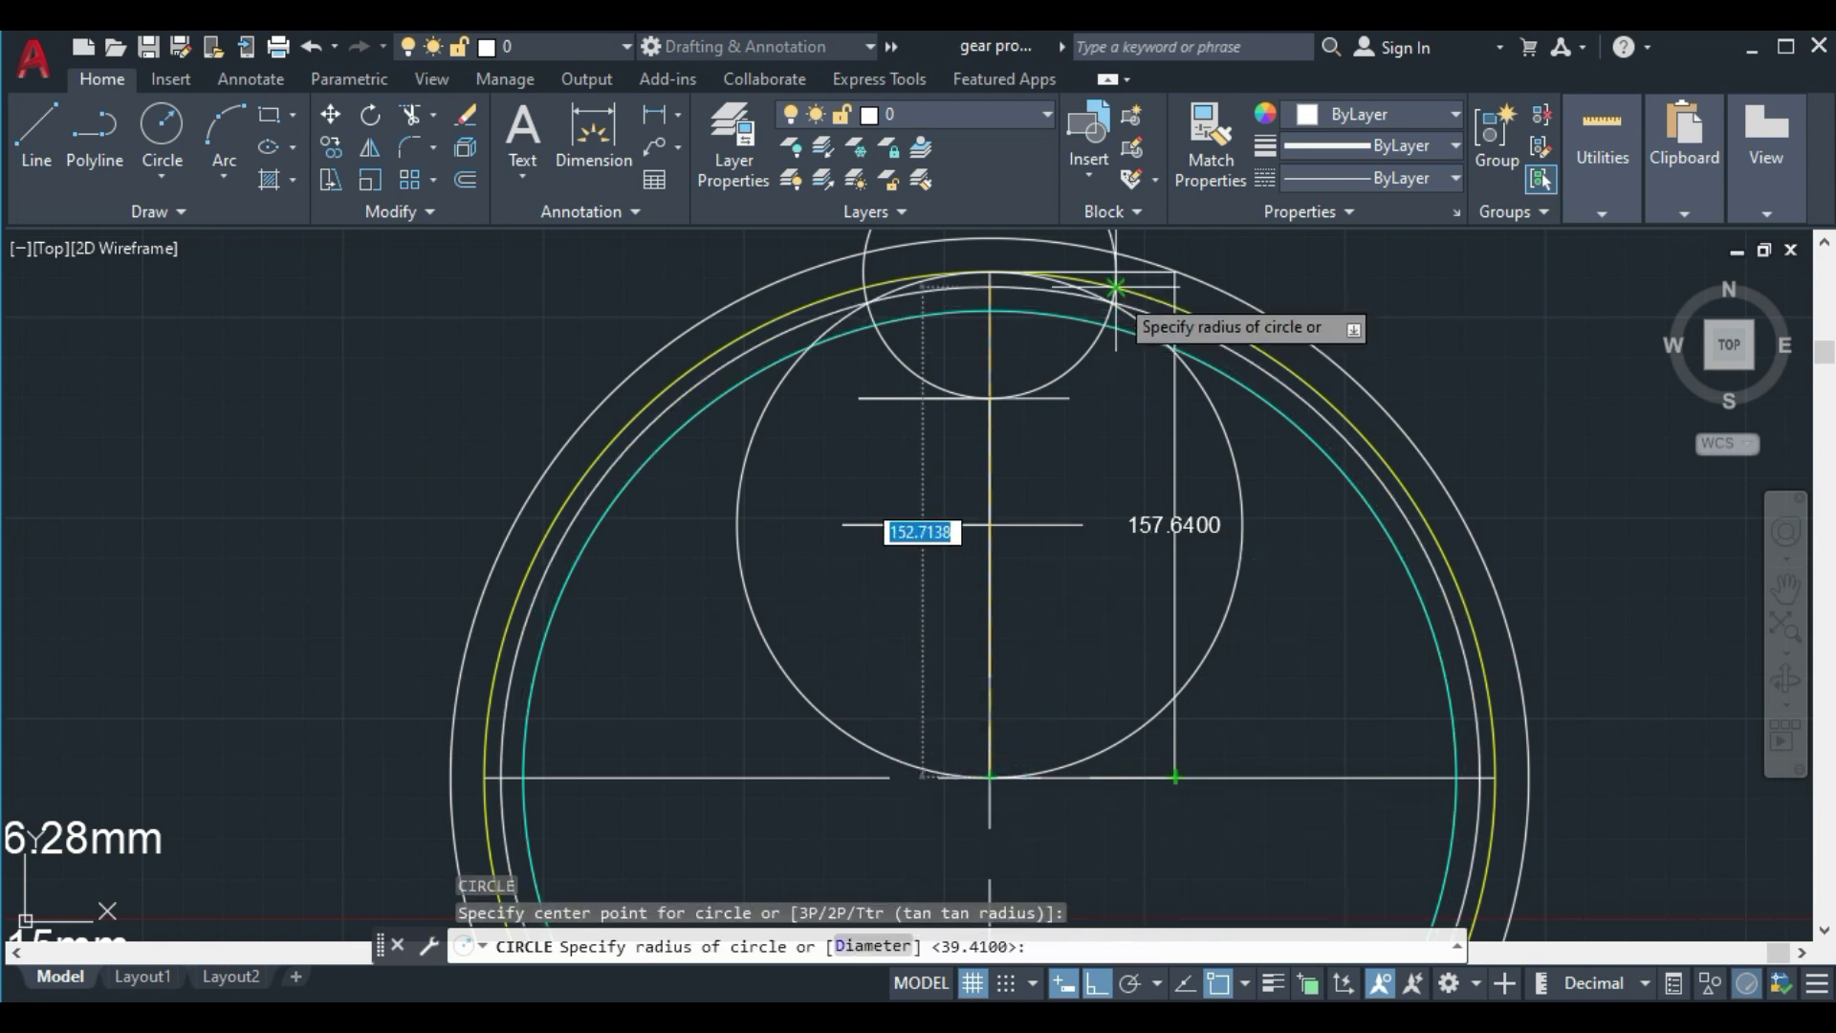
left_click(868, 303)
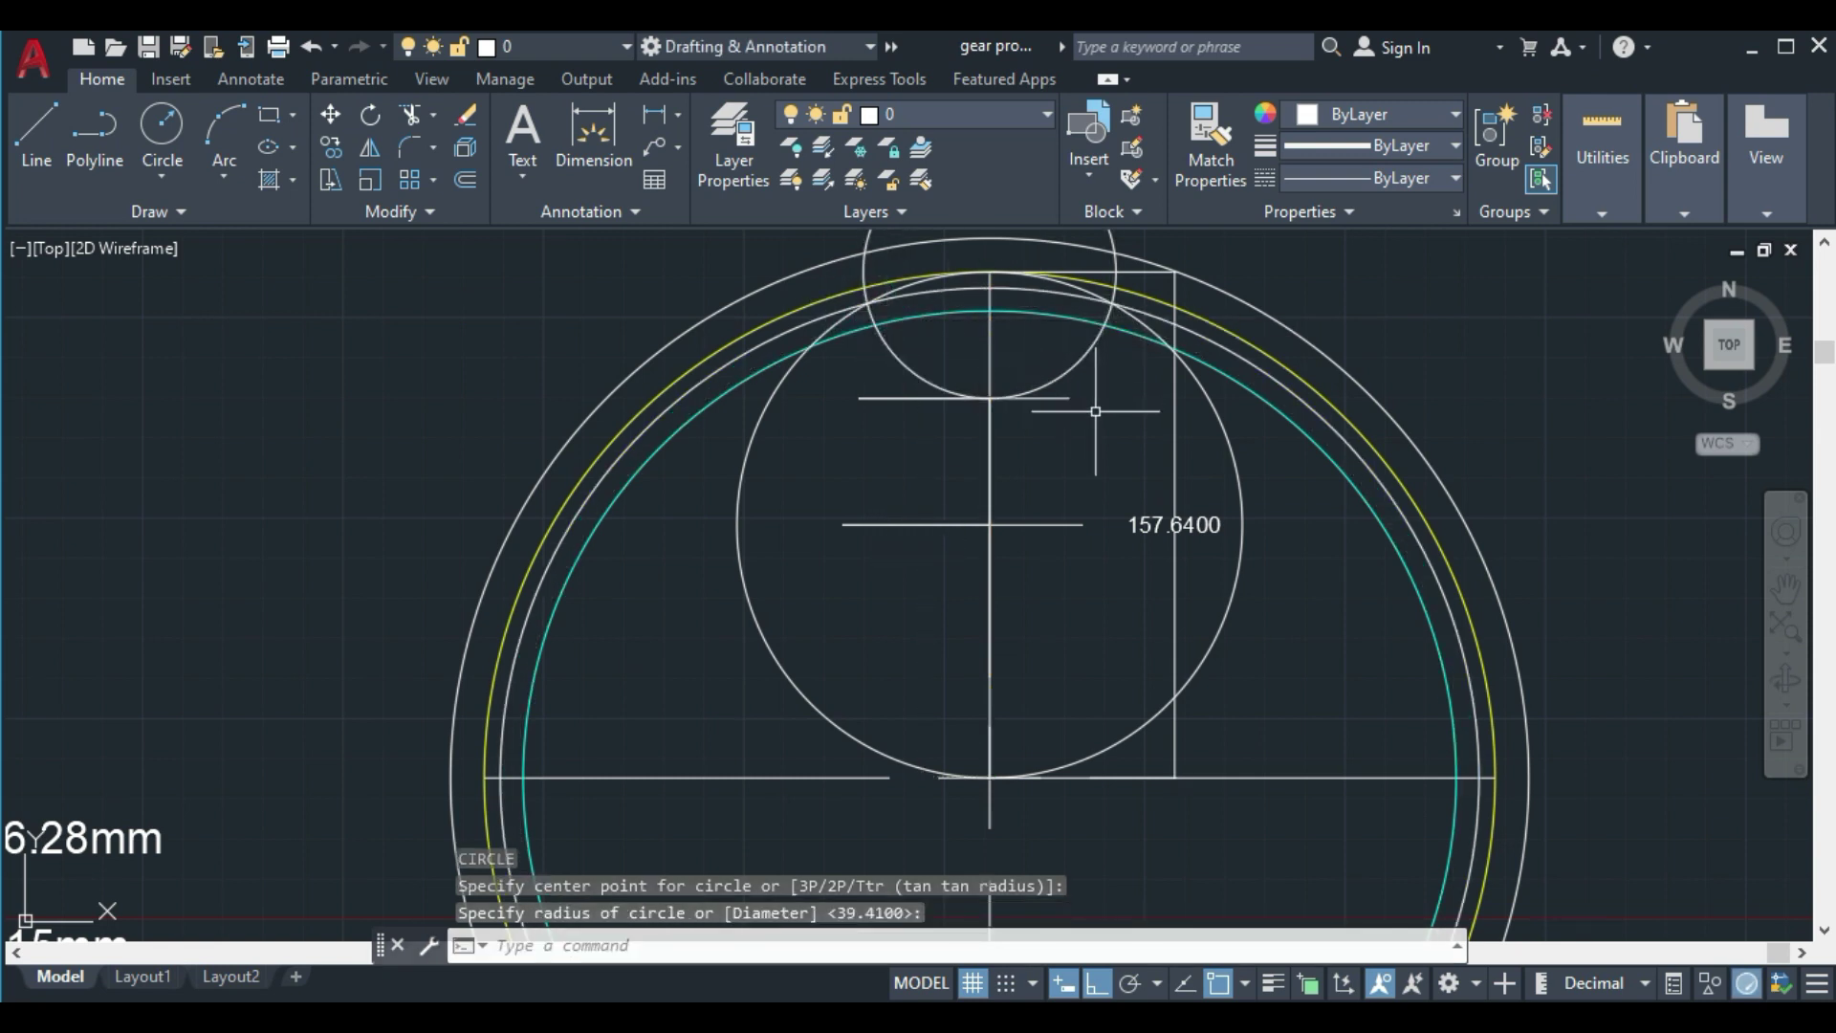
Set the new base circle's colour to Blue and clear the selection
left_click(1291, 390)
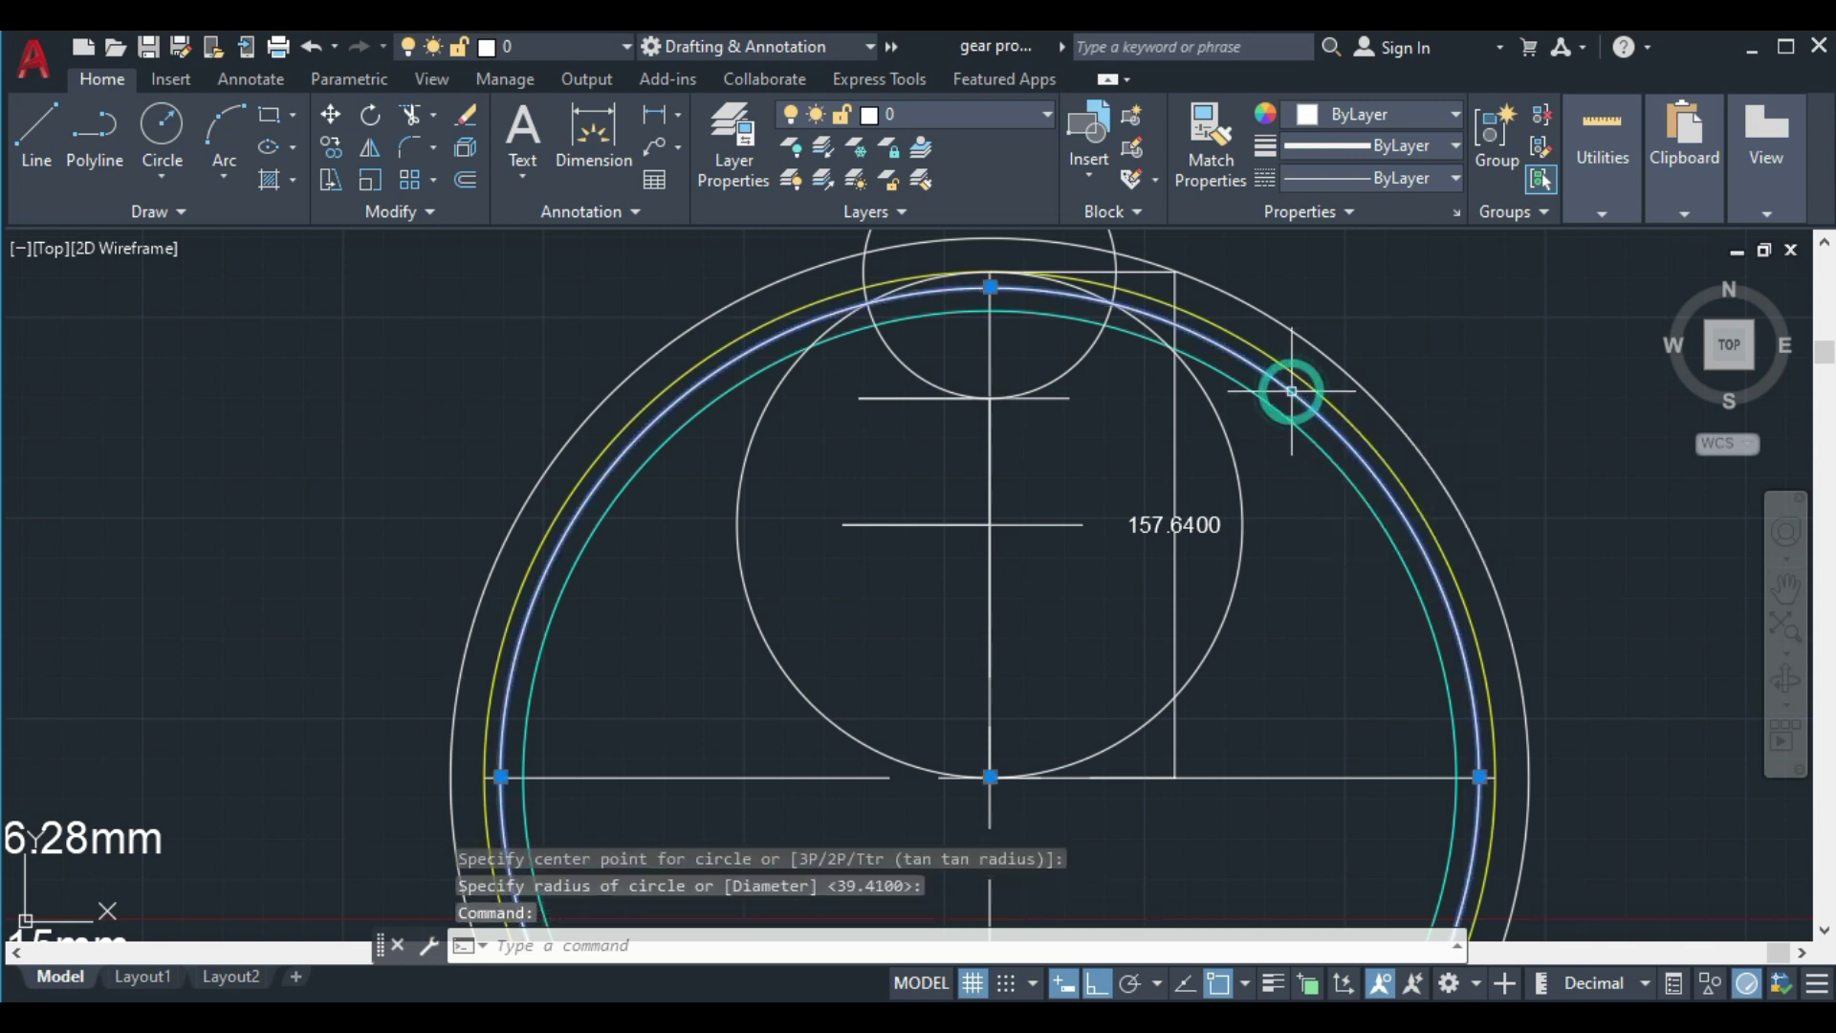
left_click(1456, 114)
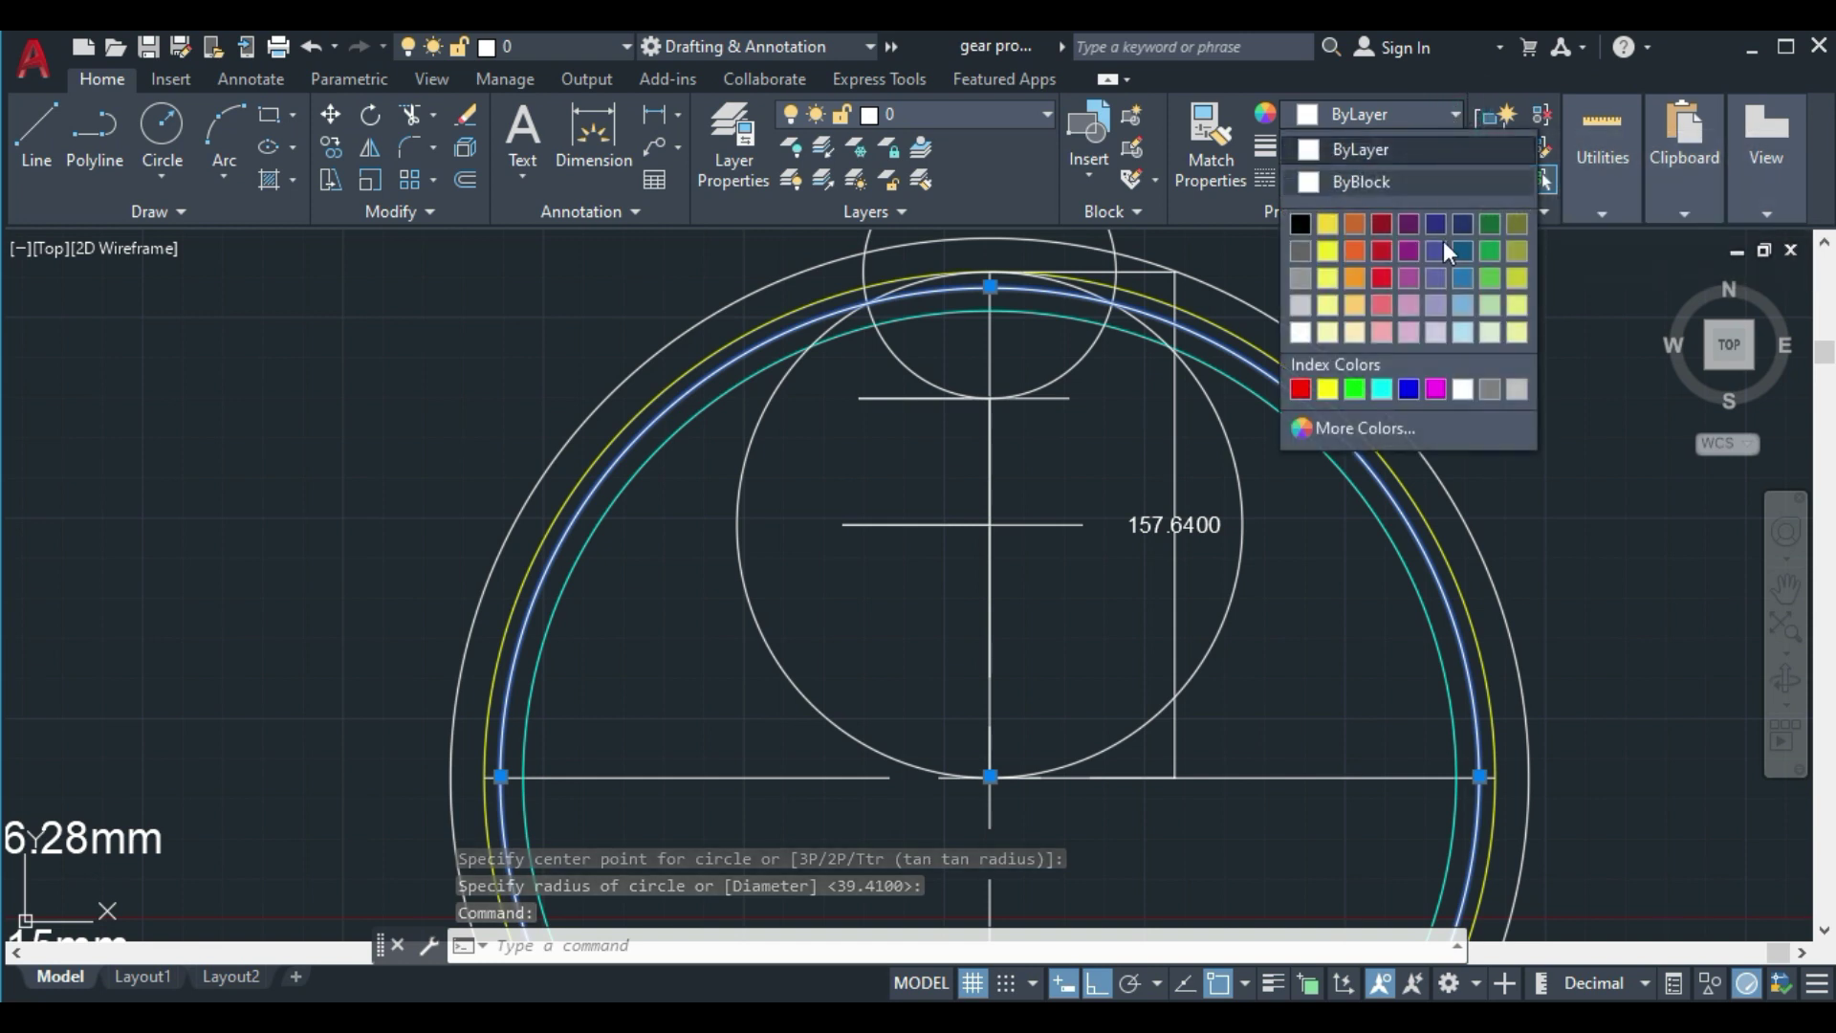
left_click(1410, 386)
left_click(1487, 407)
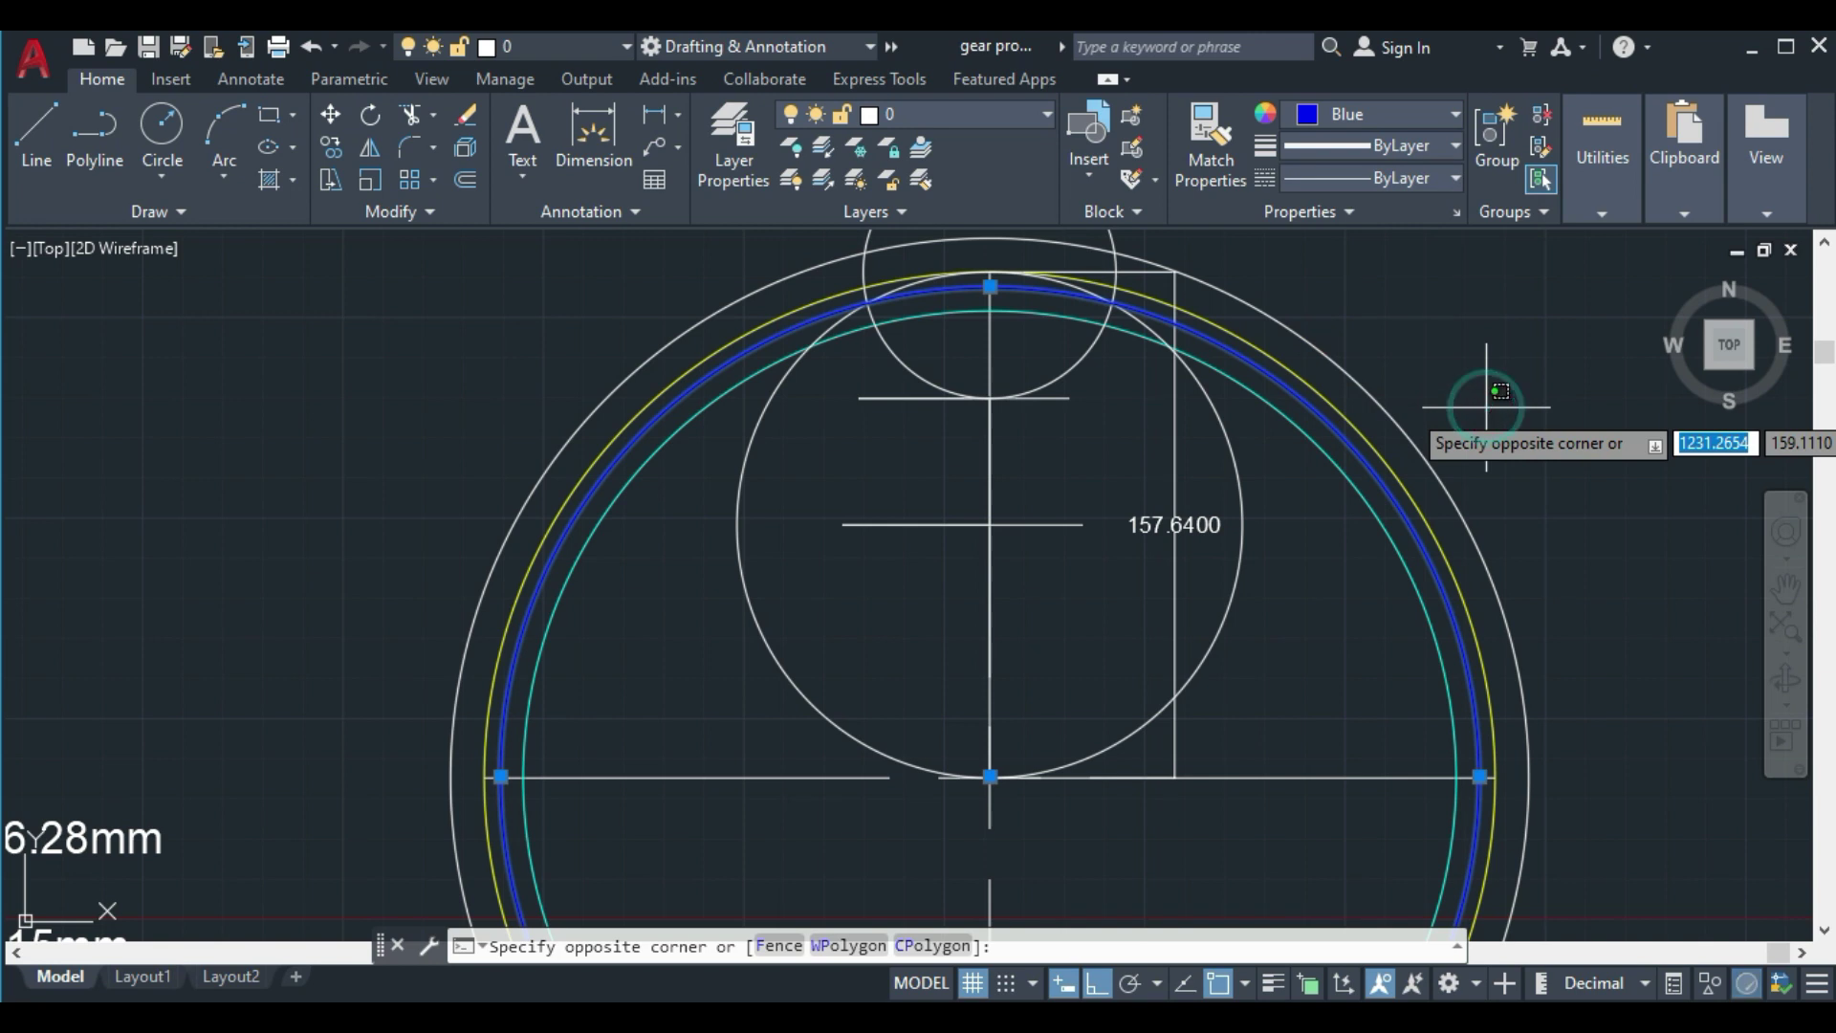
key("Return")
key("Escape")
key("Escape")
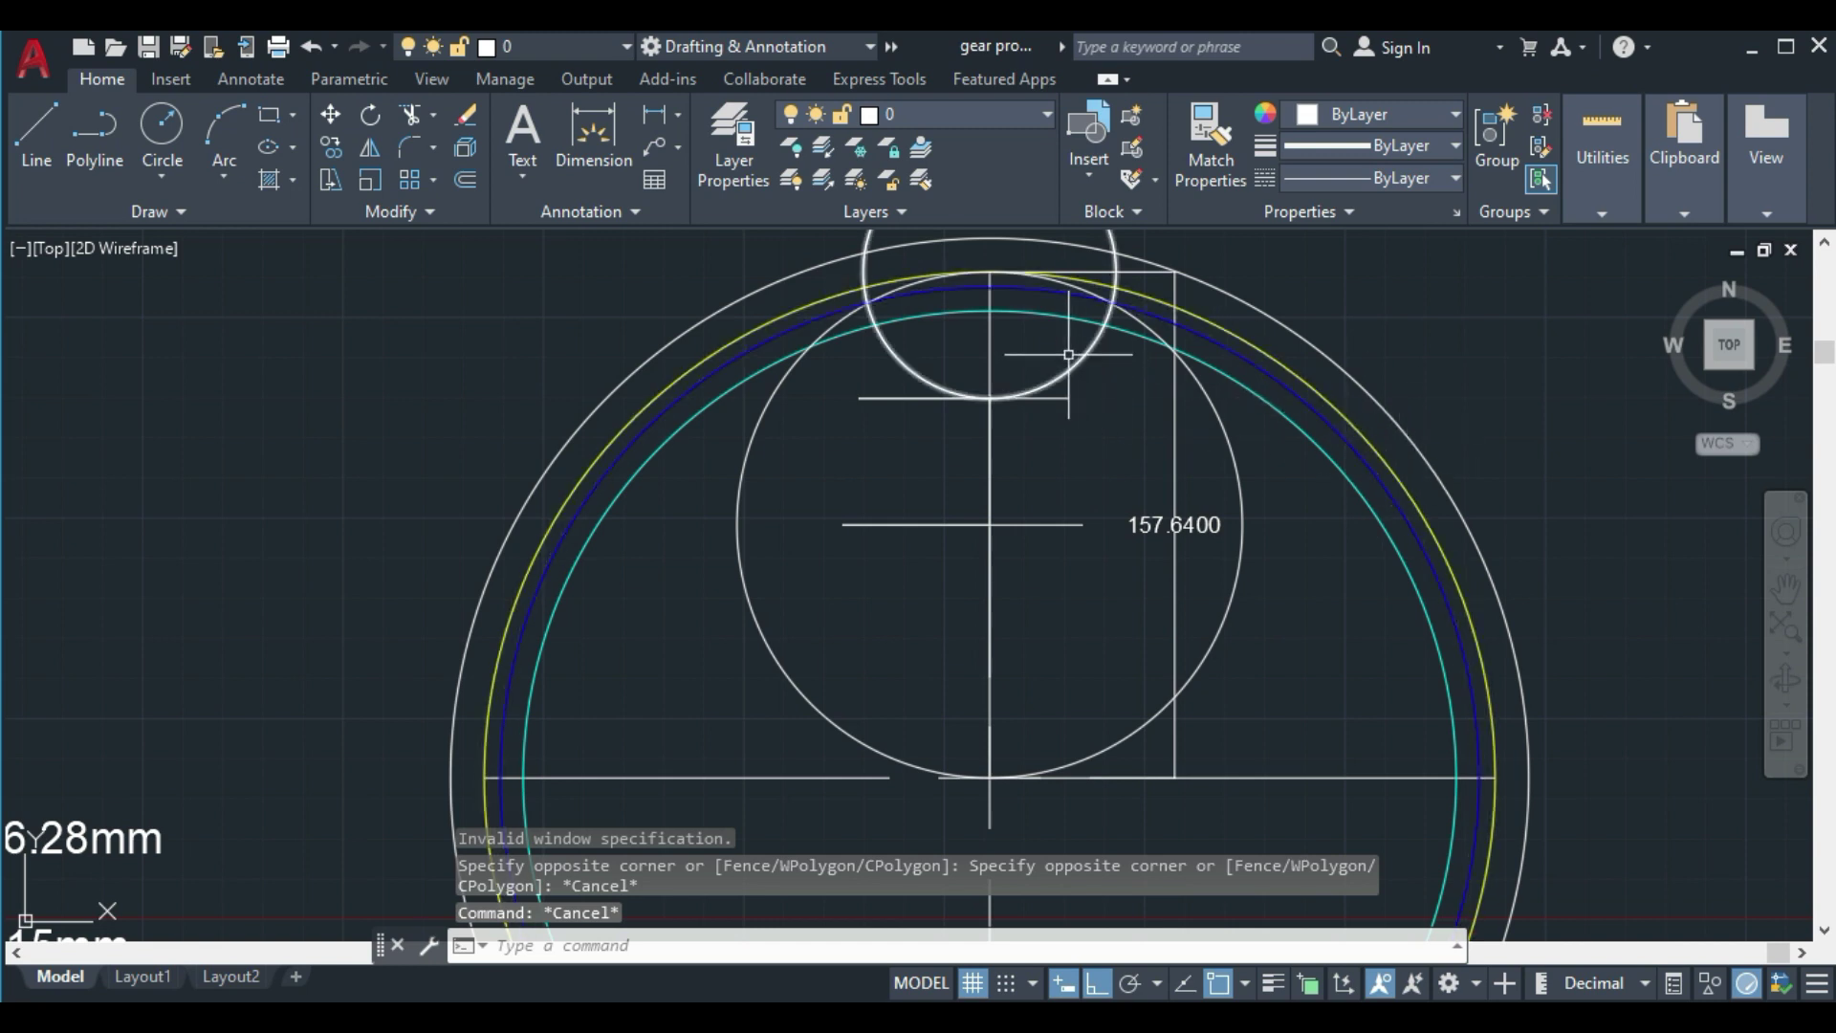
Delete the two white construction circles and the vertical 157.64 dimension inside the gear
mouse_move(1261, 365)
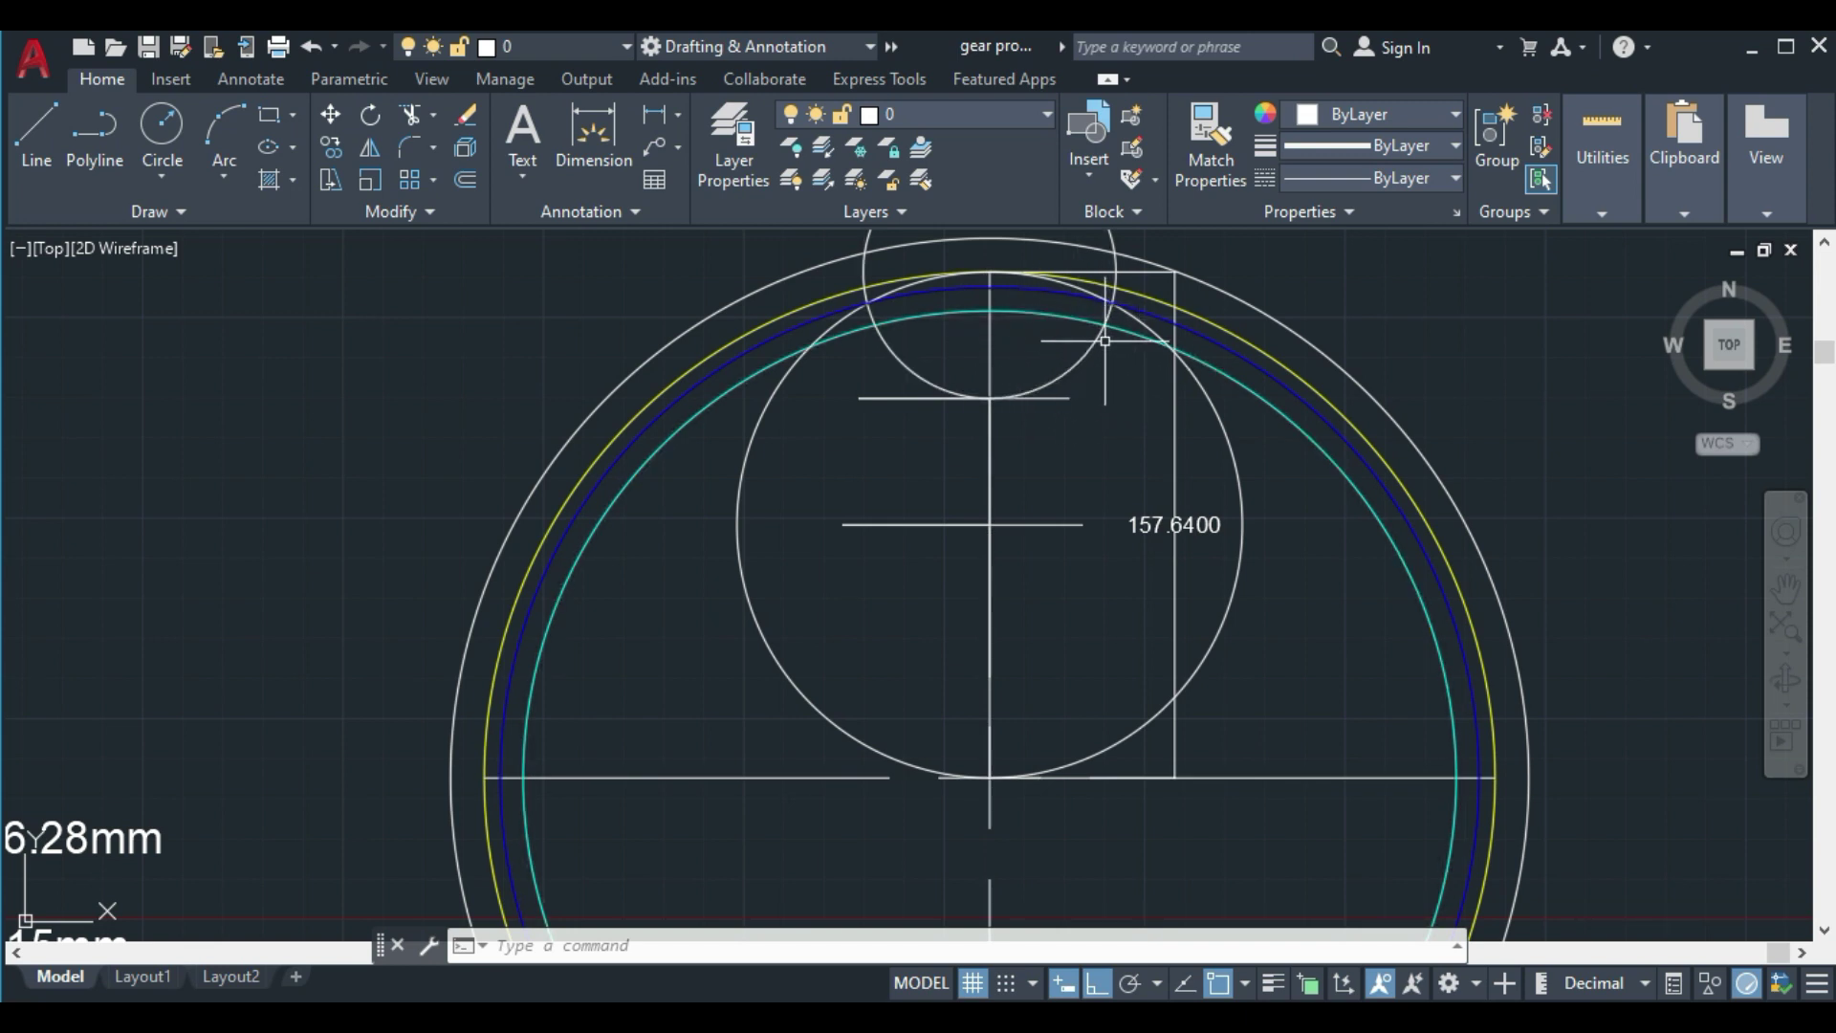
mouse_move(1091, 339)
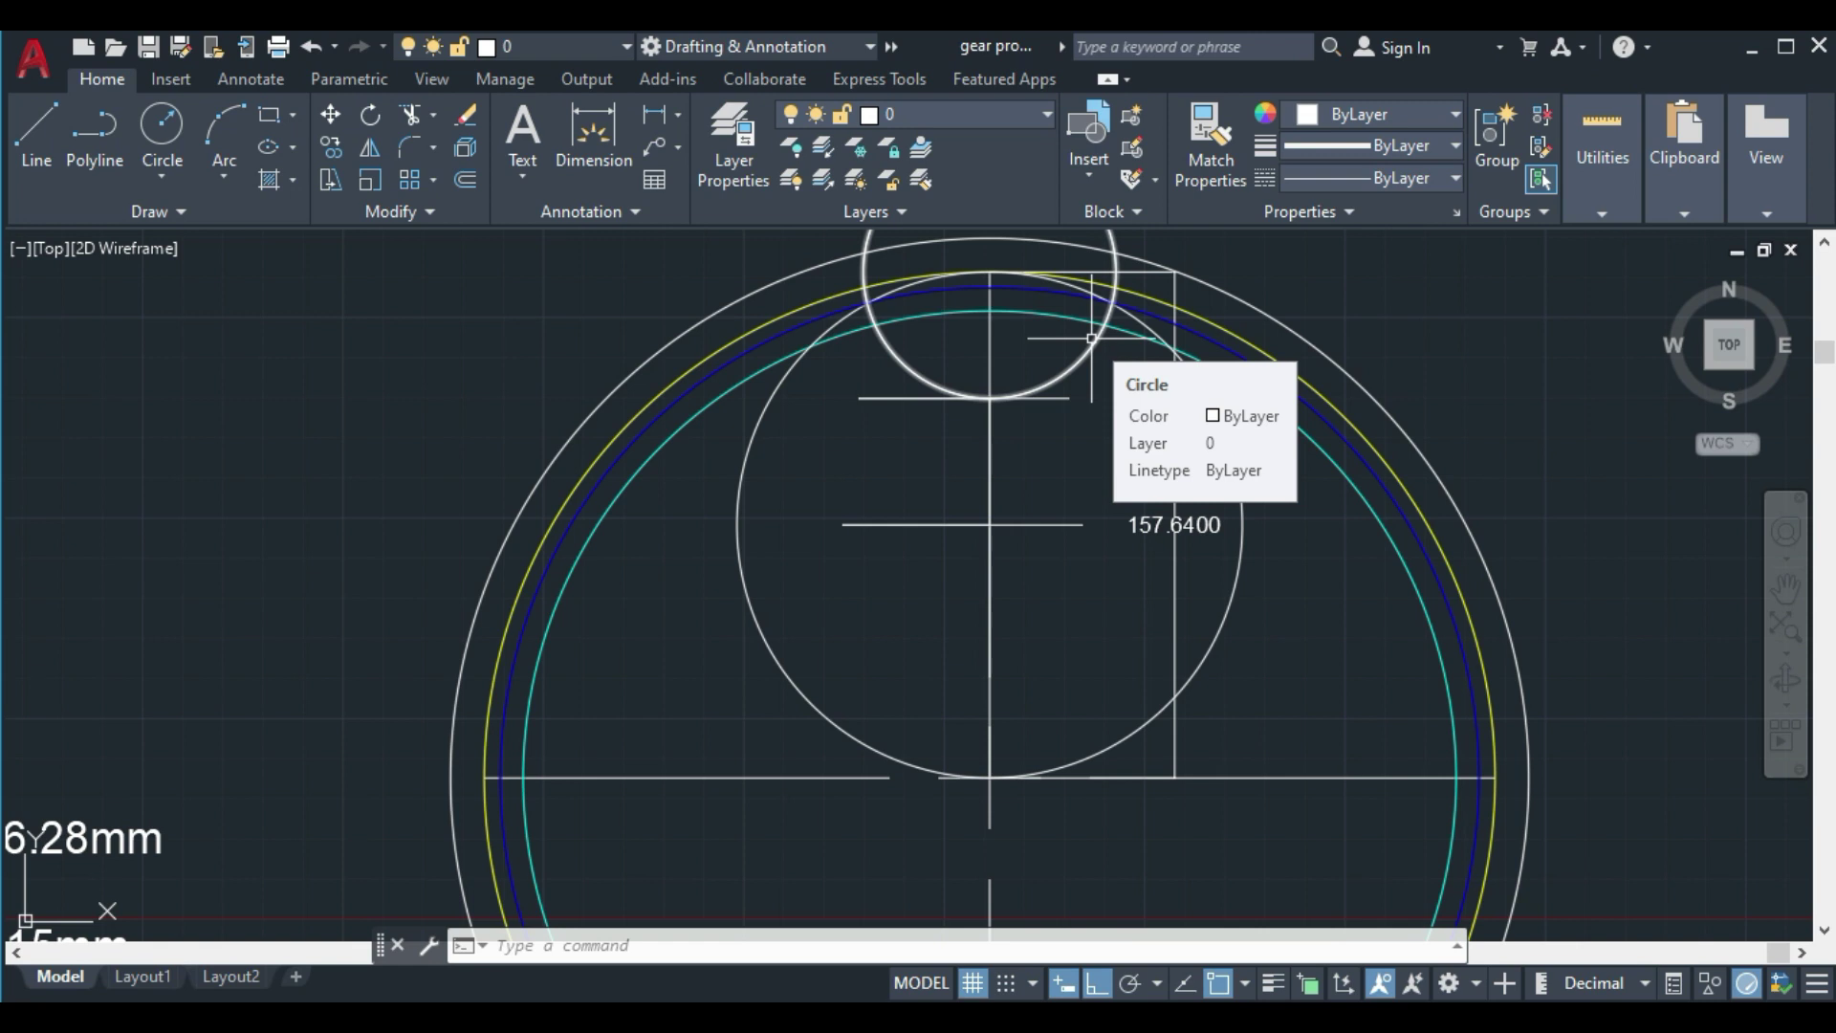
left_click(1092, 338)
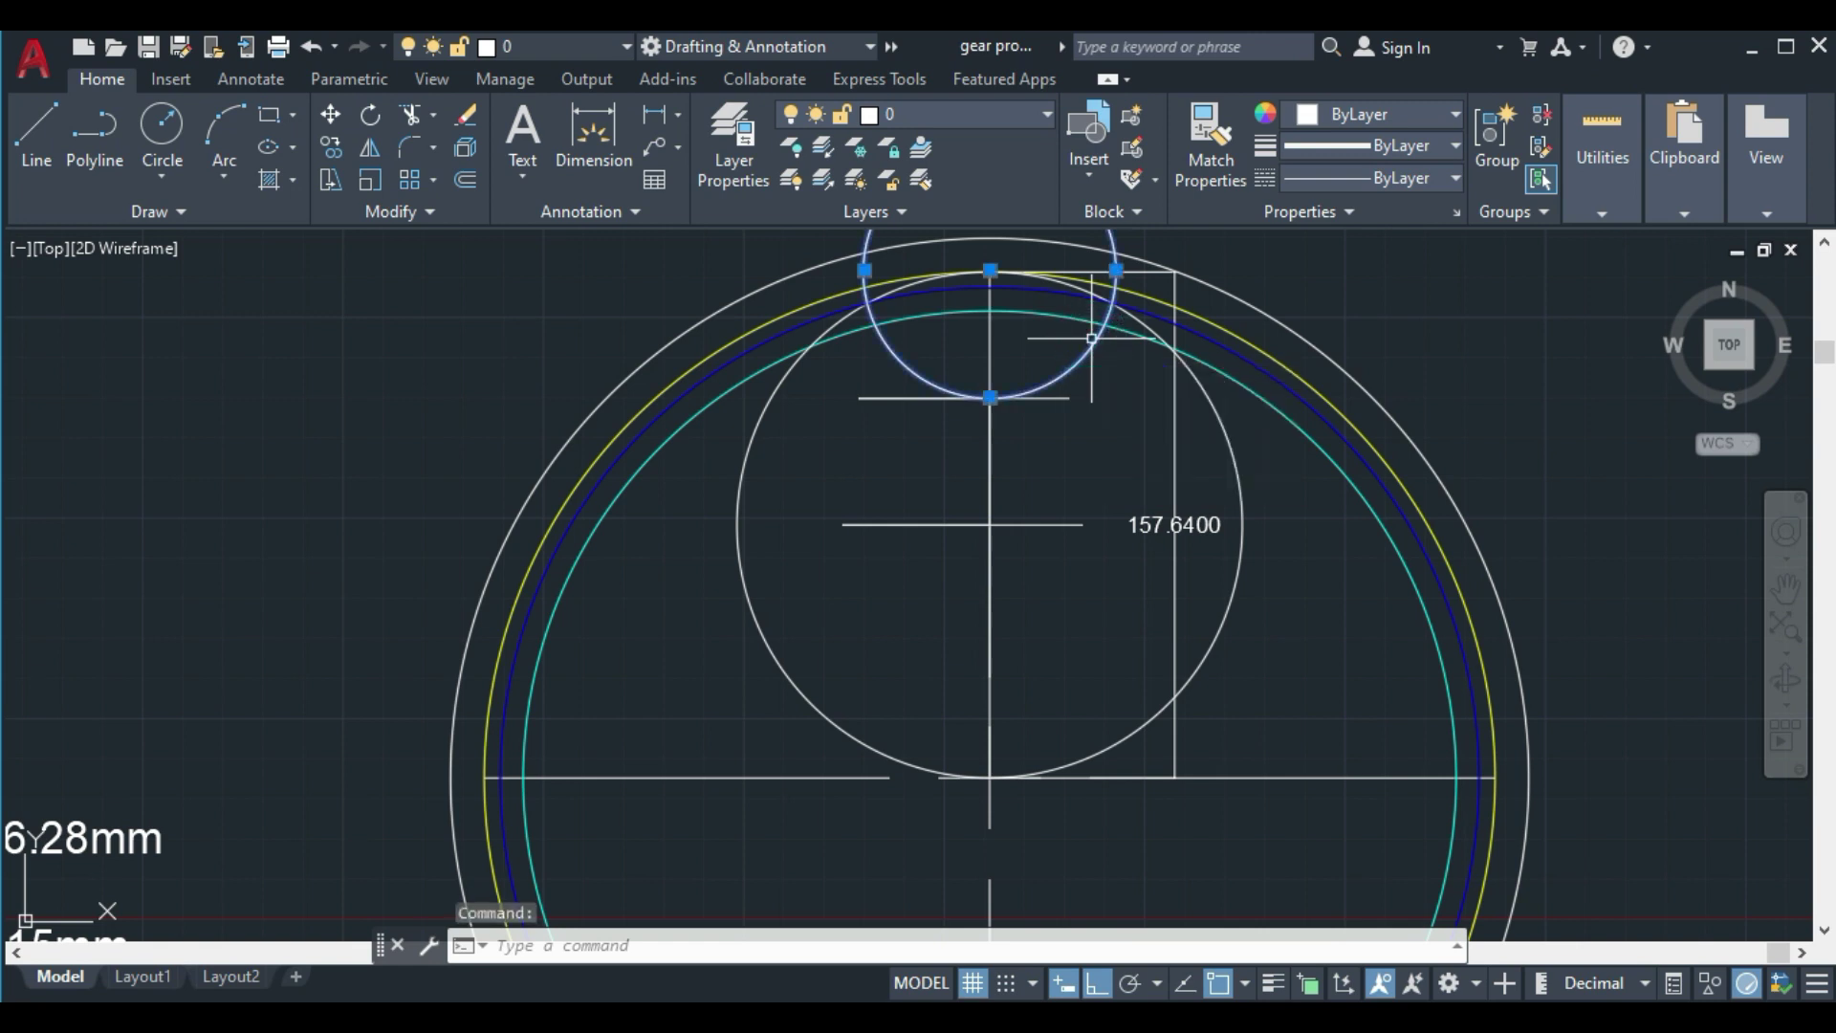
left_click(1235, 463)
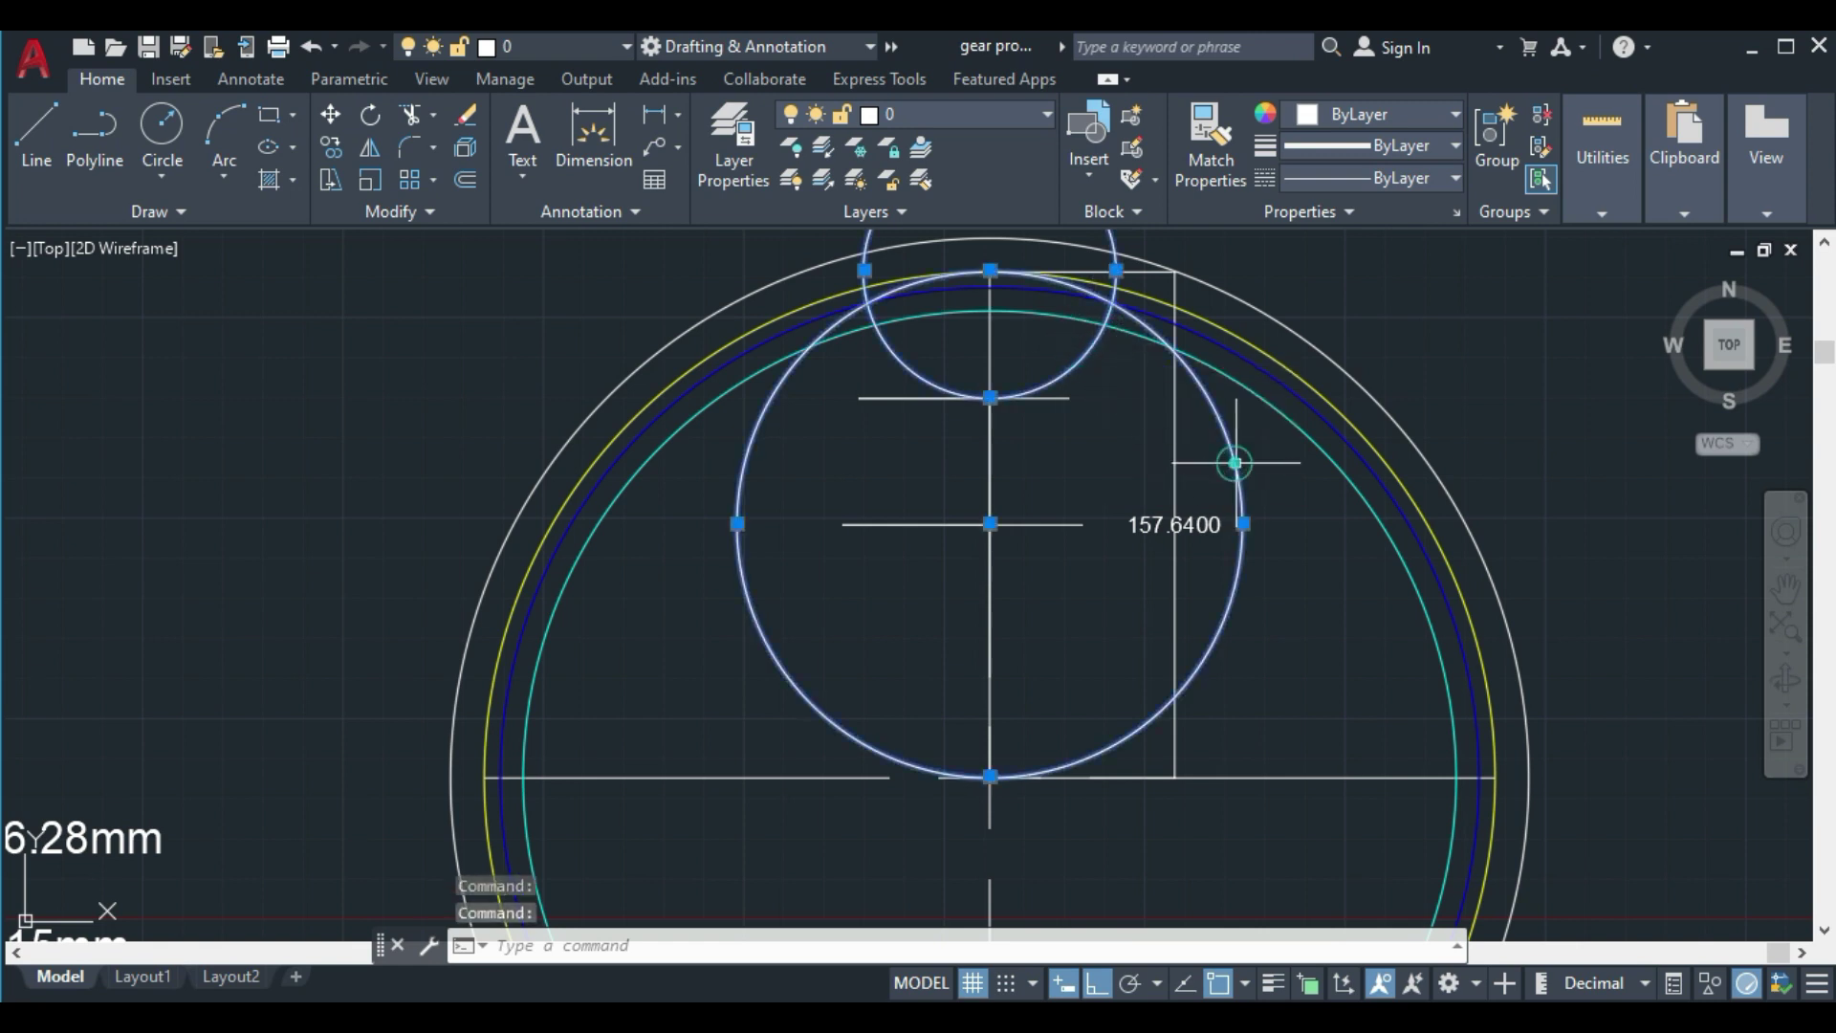
key("Delete")
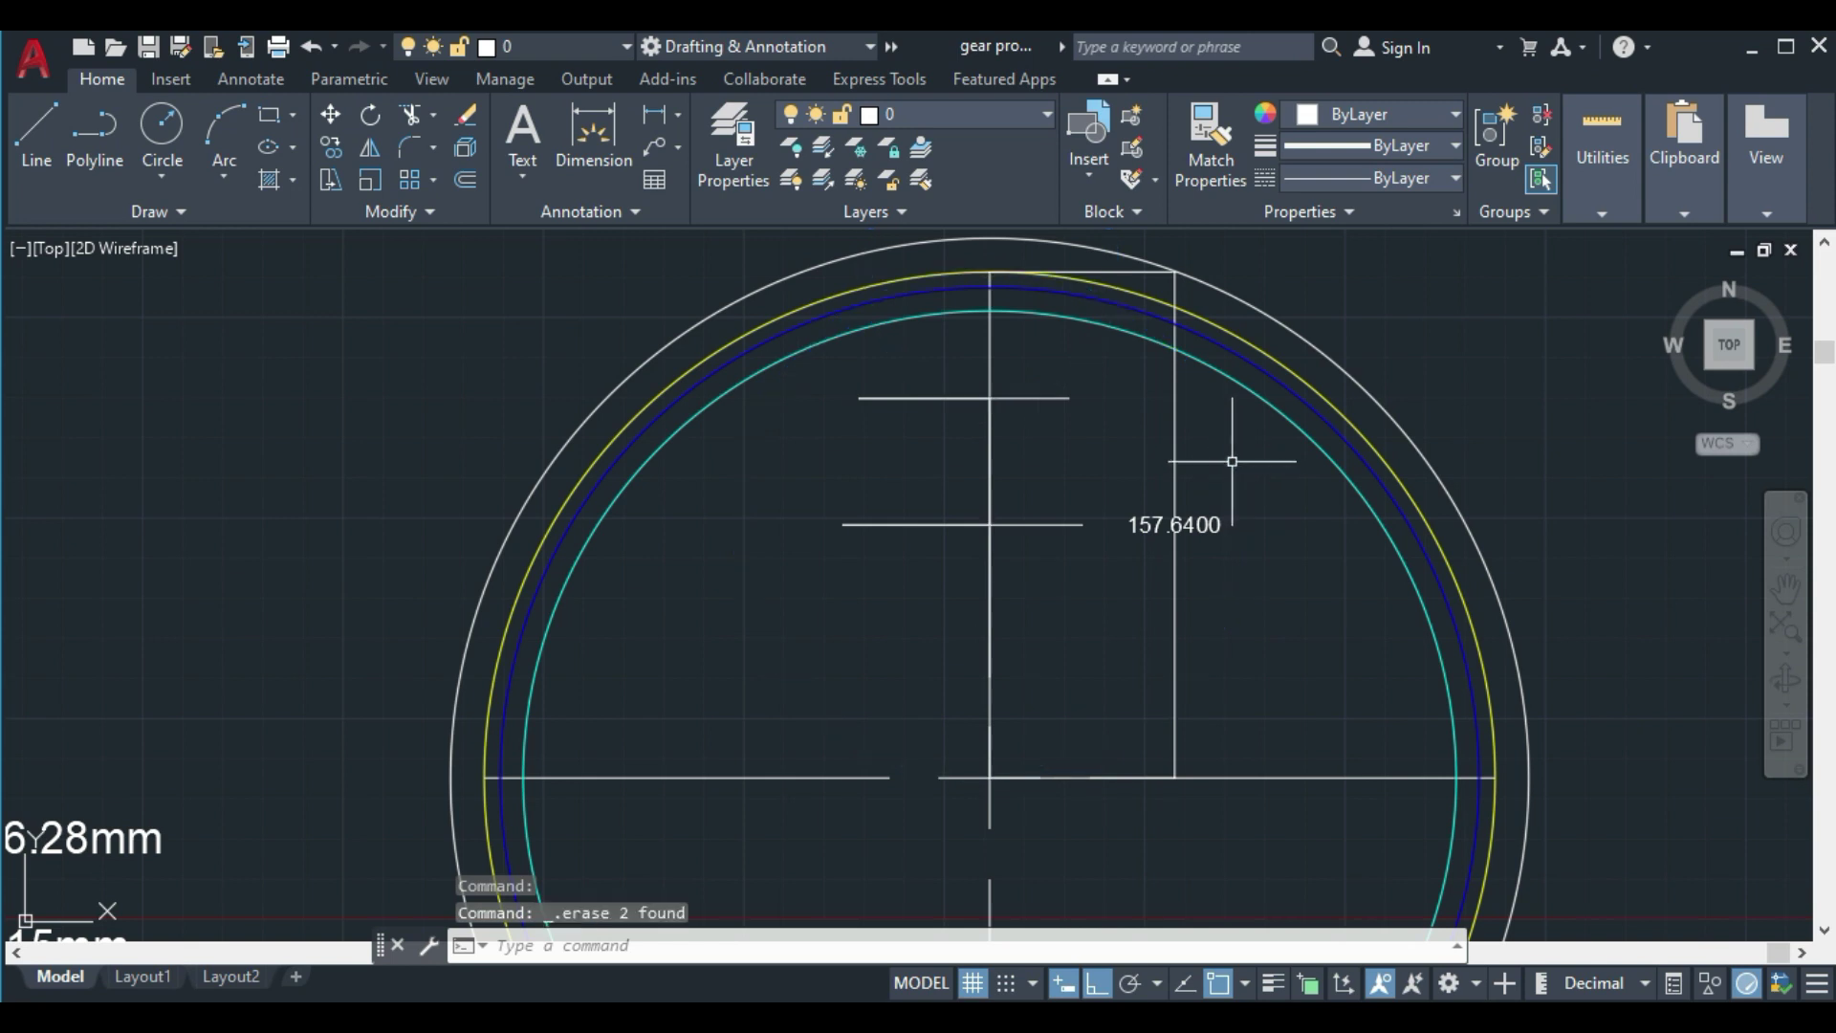
left_click(1175, 454)
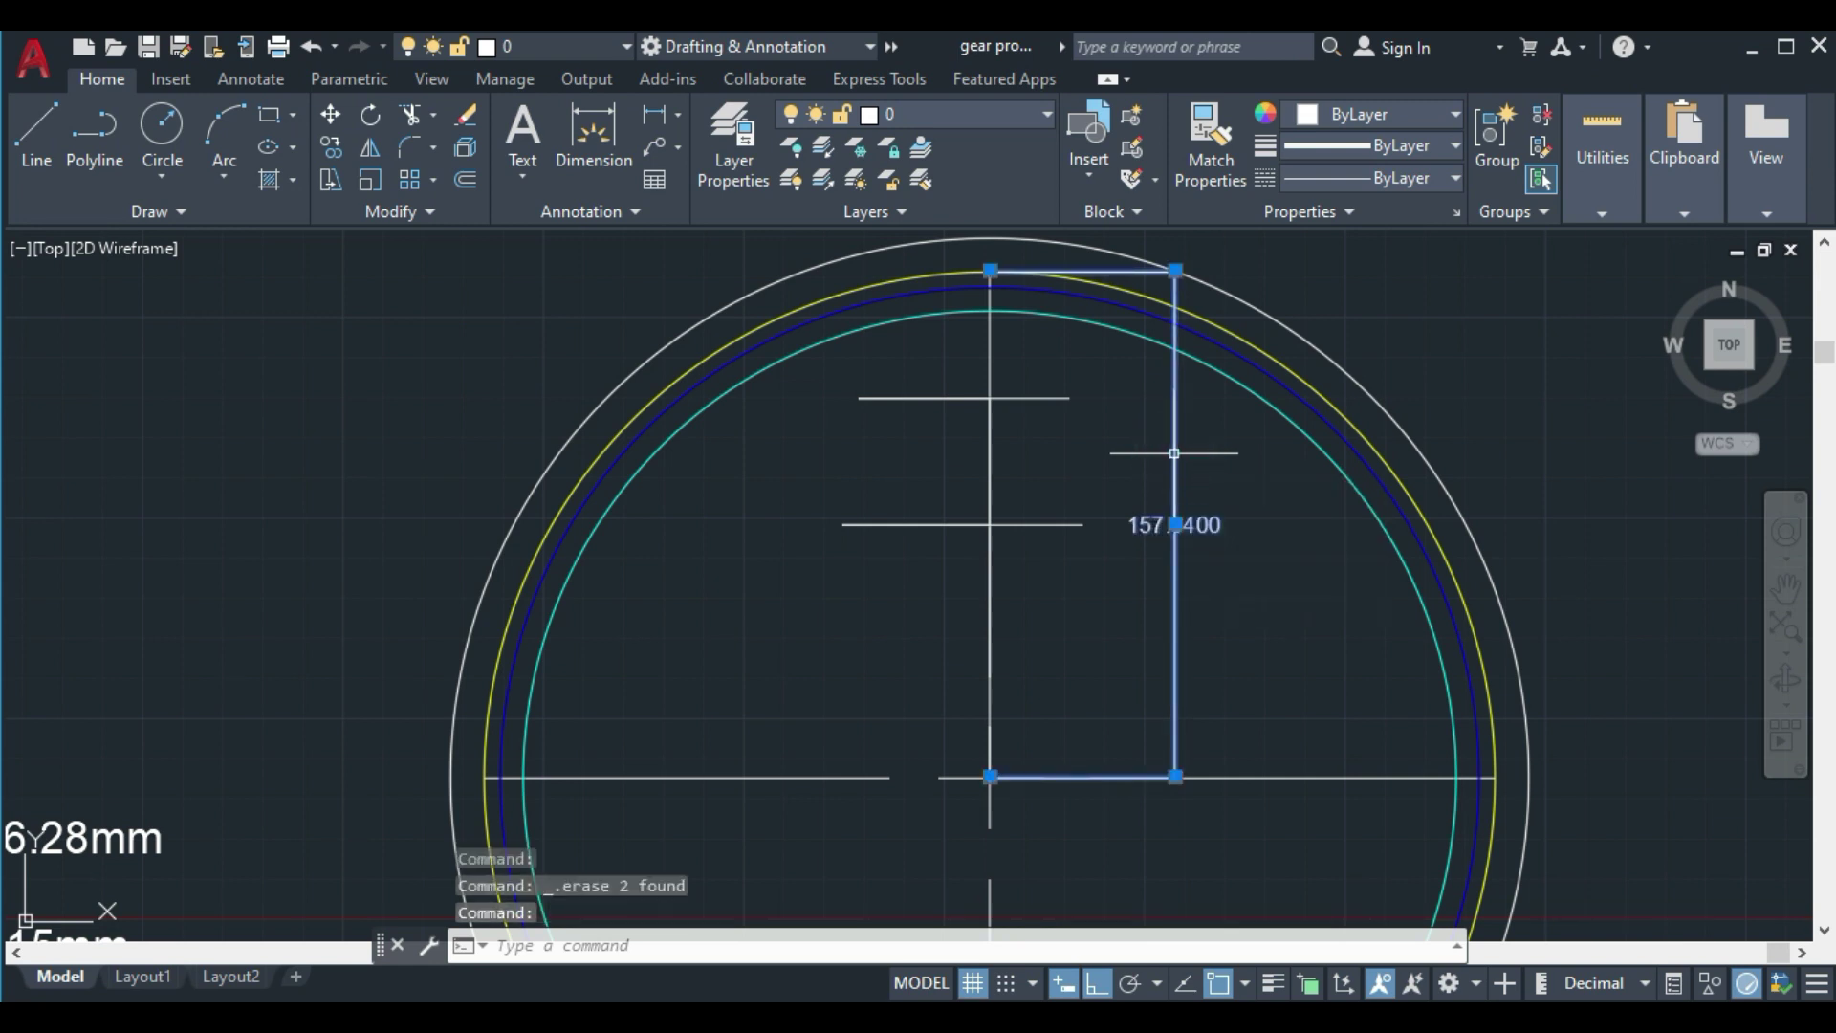
key("Delete")
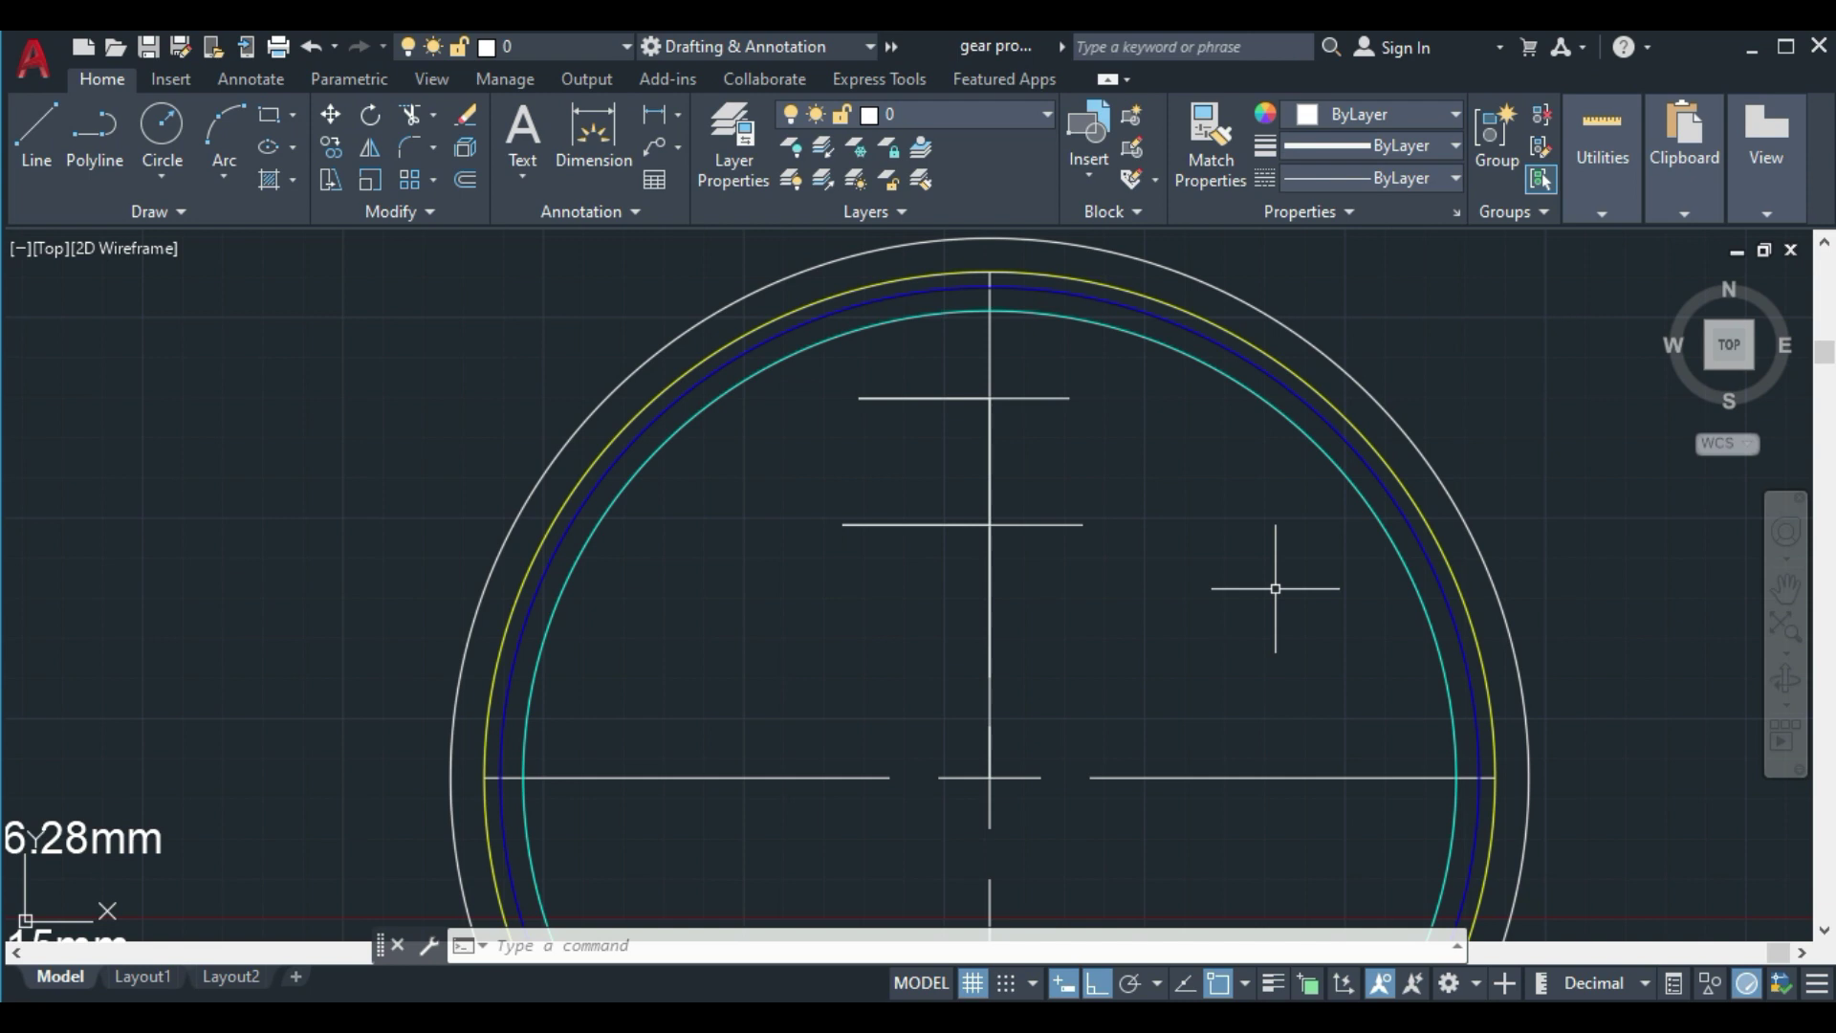
Draw a circle of 39.41 mm radius centred on the top of the pitch circle and passing through the upper horizontal marker
type("c")
key("Return")
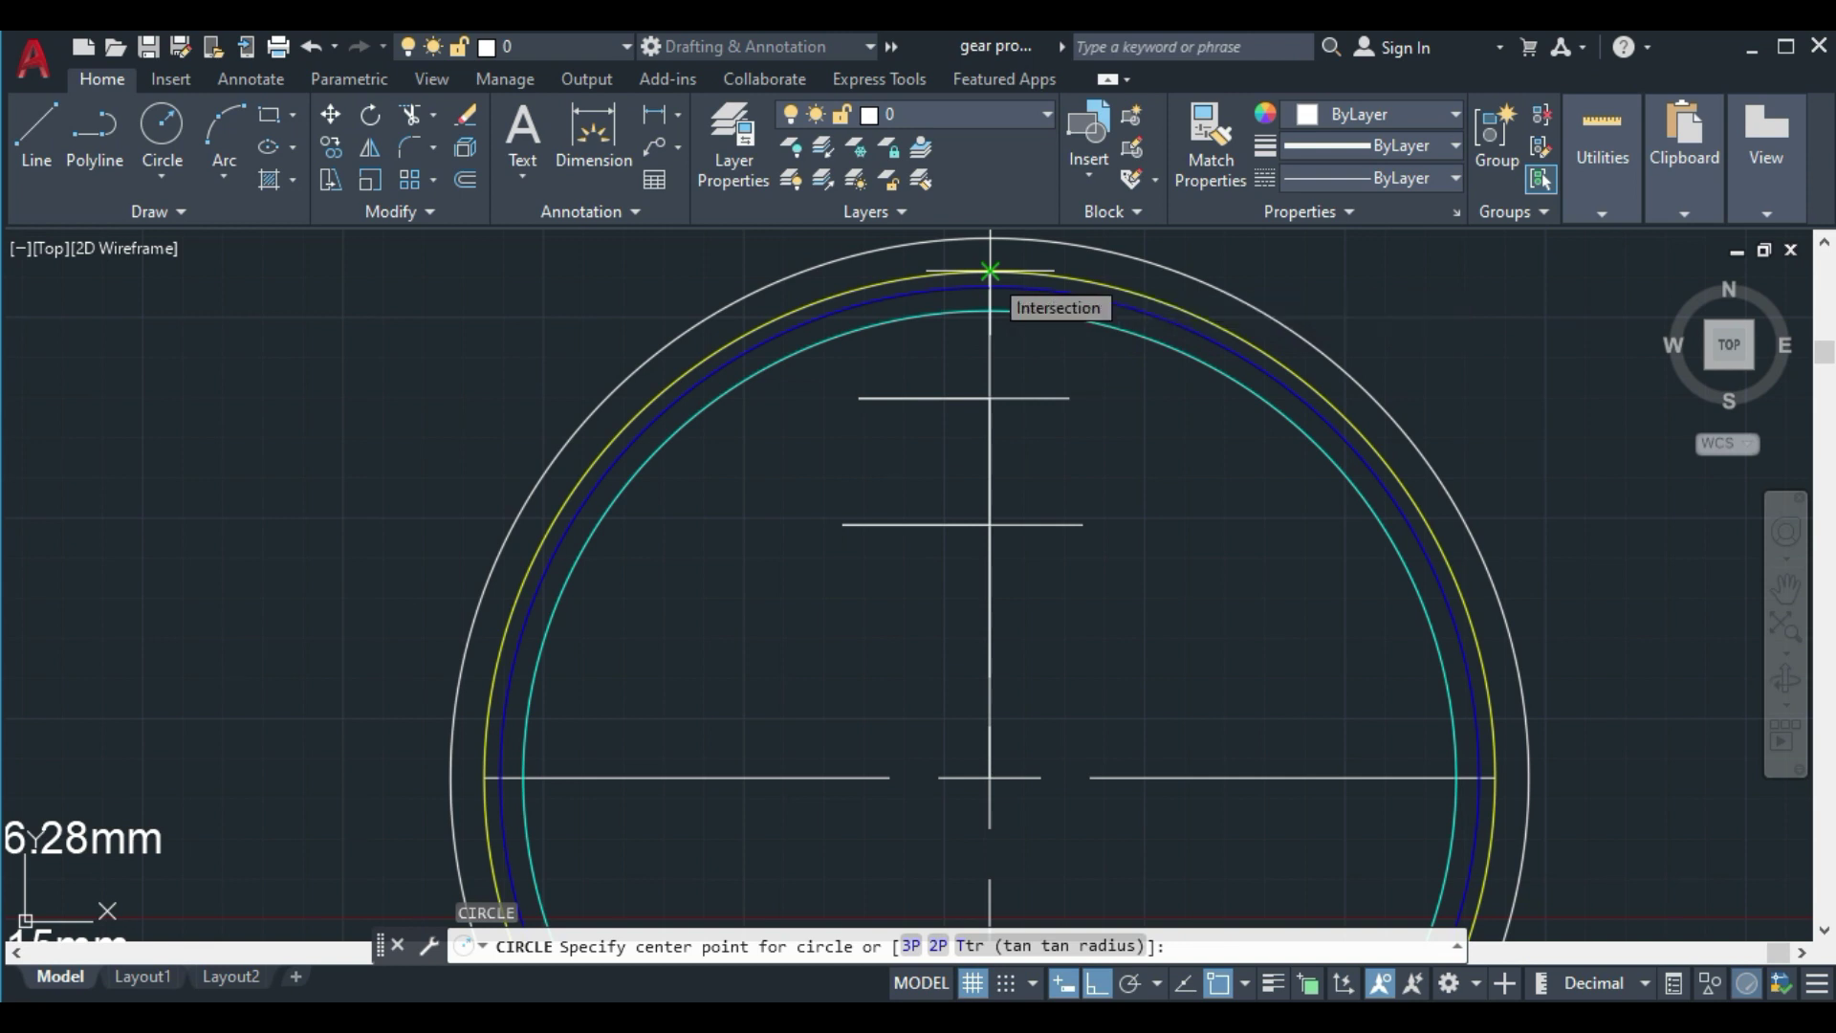
left_click(990, 272)
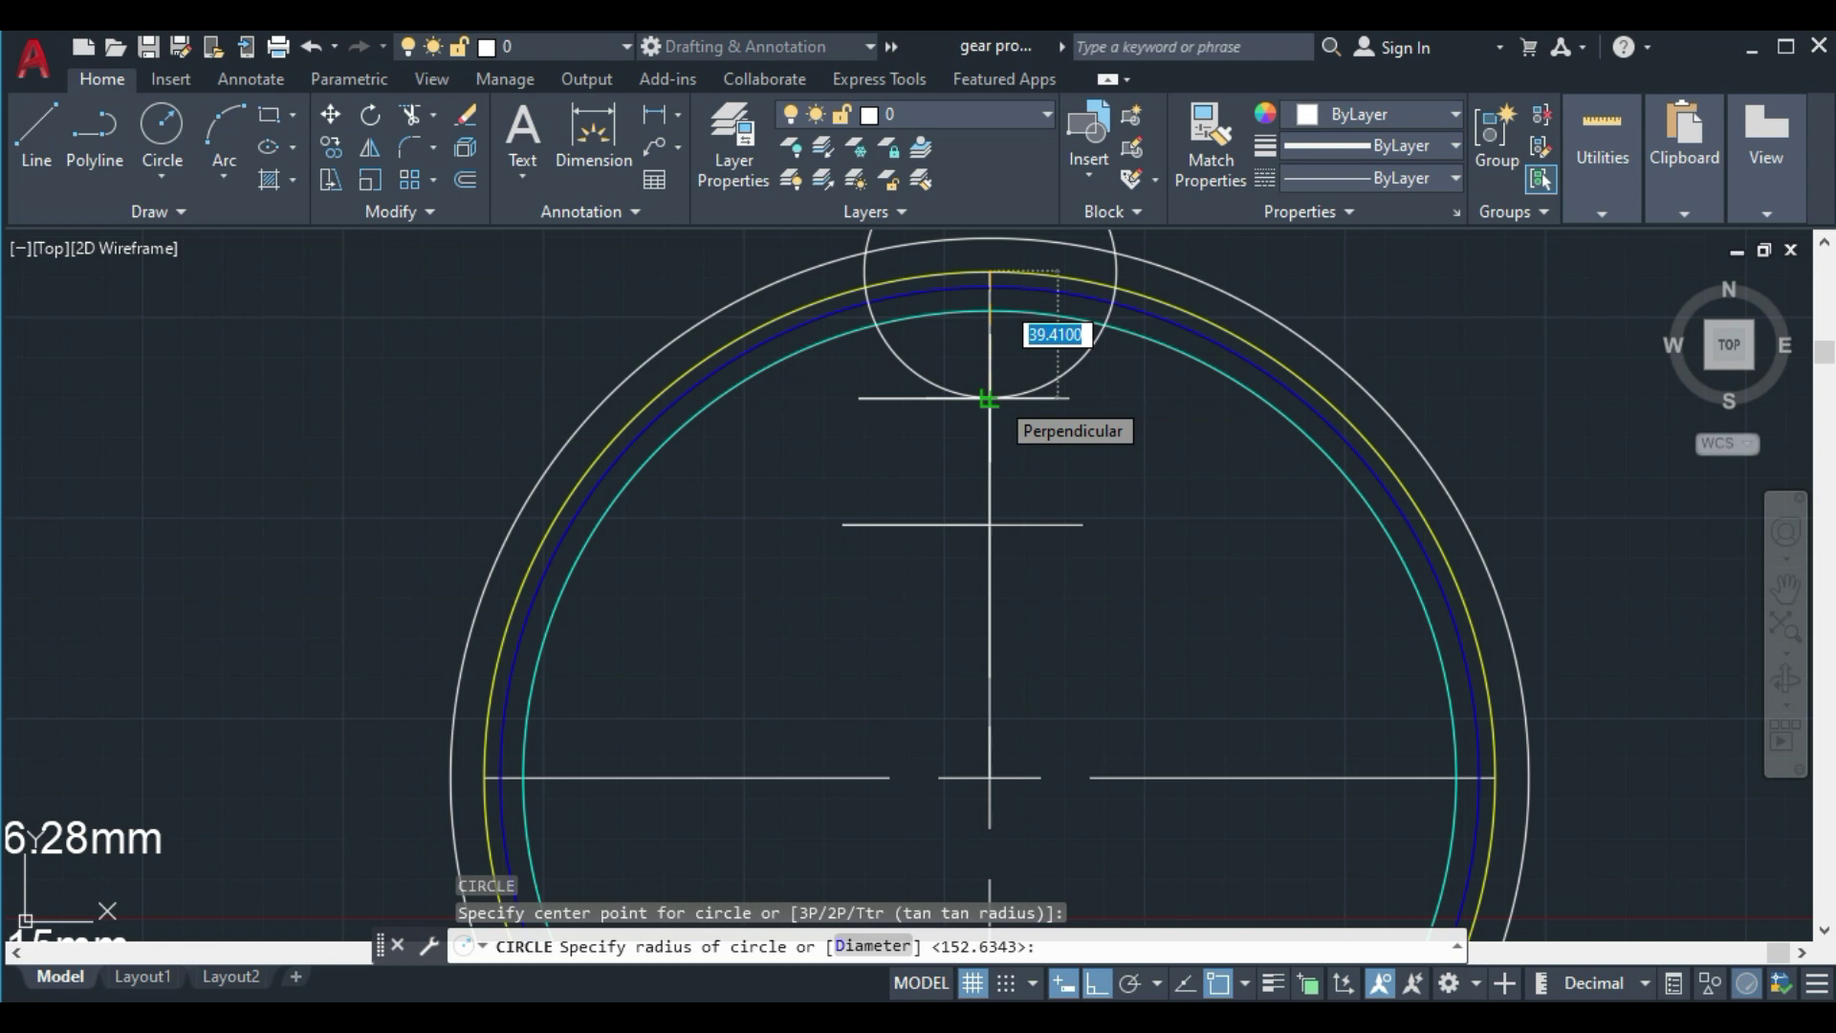
left_click(990, 398)
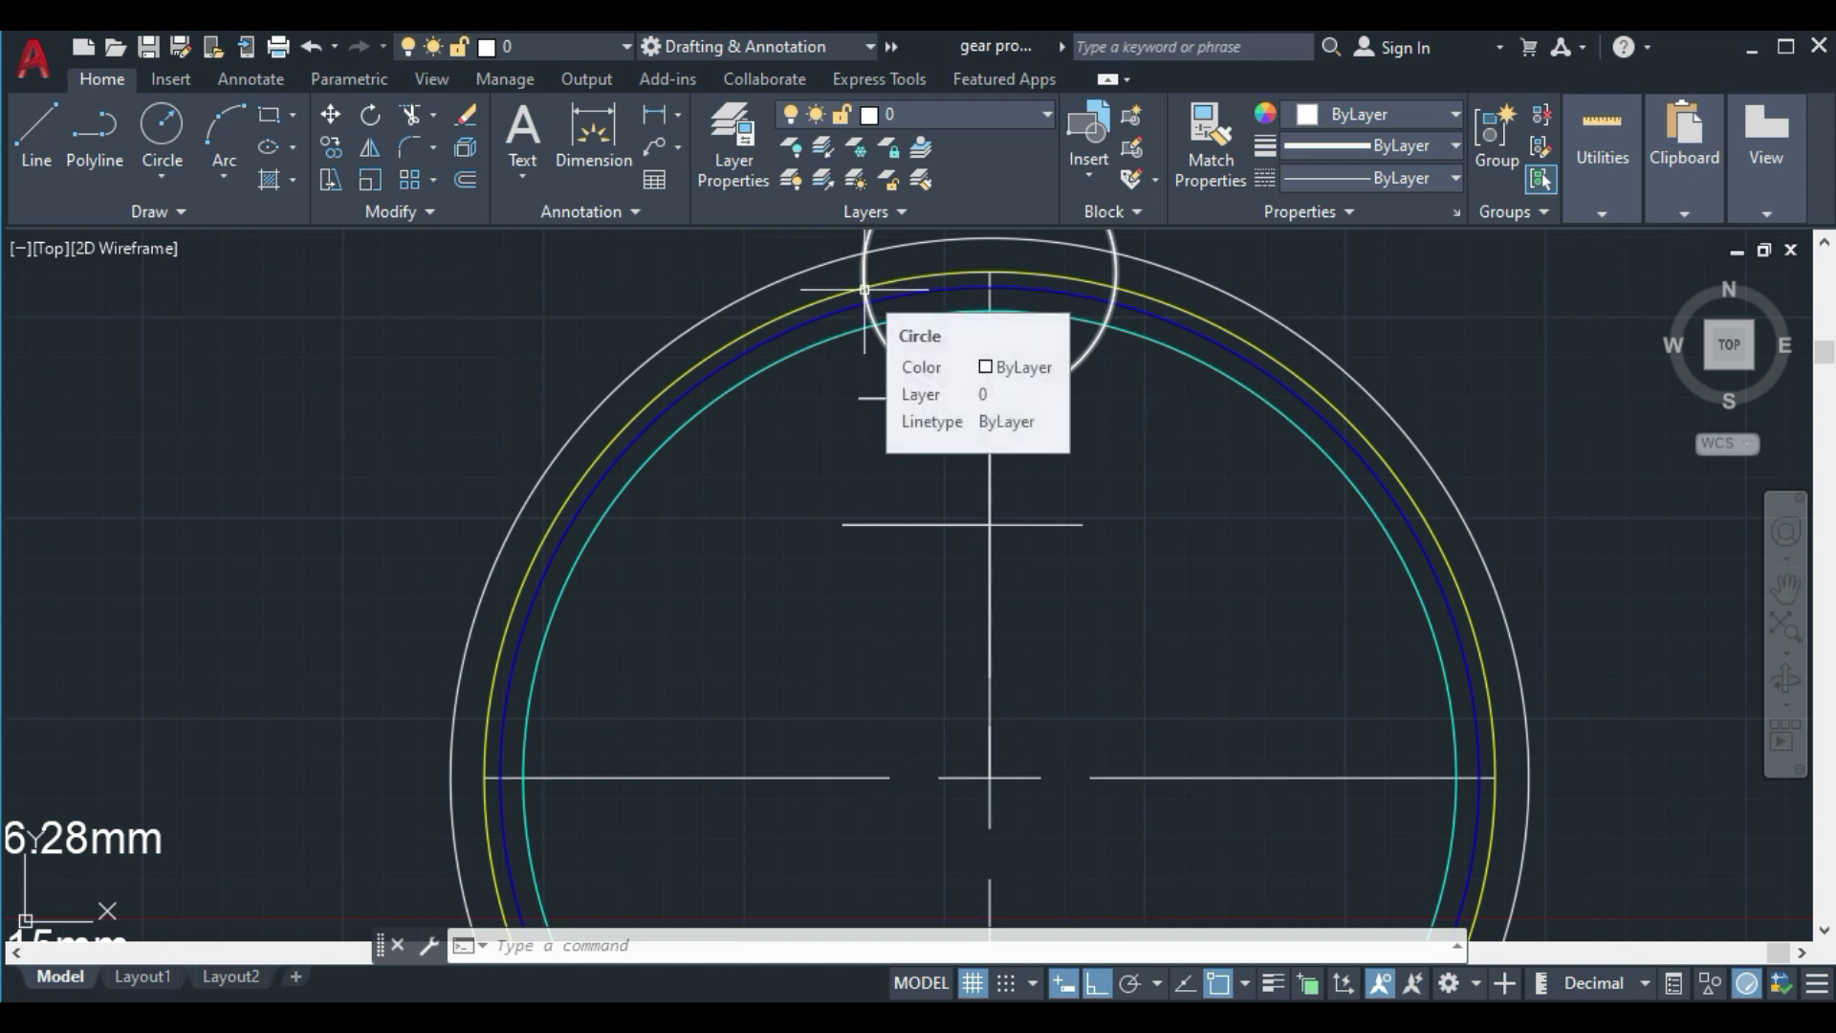
Check the calculated tooth thickness and draw a 16.5 mm radius circle centred where the construction circle crosses the pitch circle on its left side
left_click(1788, 587)
left_click_drag(820, 668, 1480, 259)
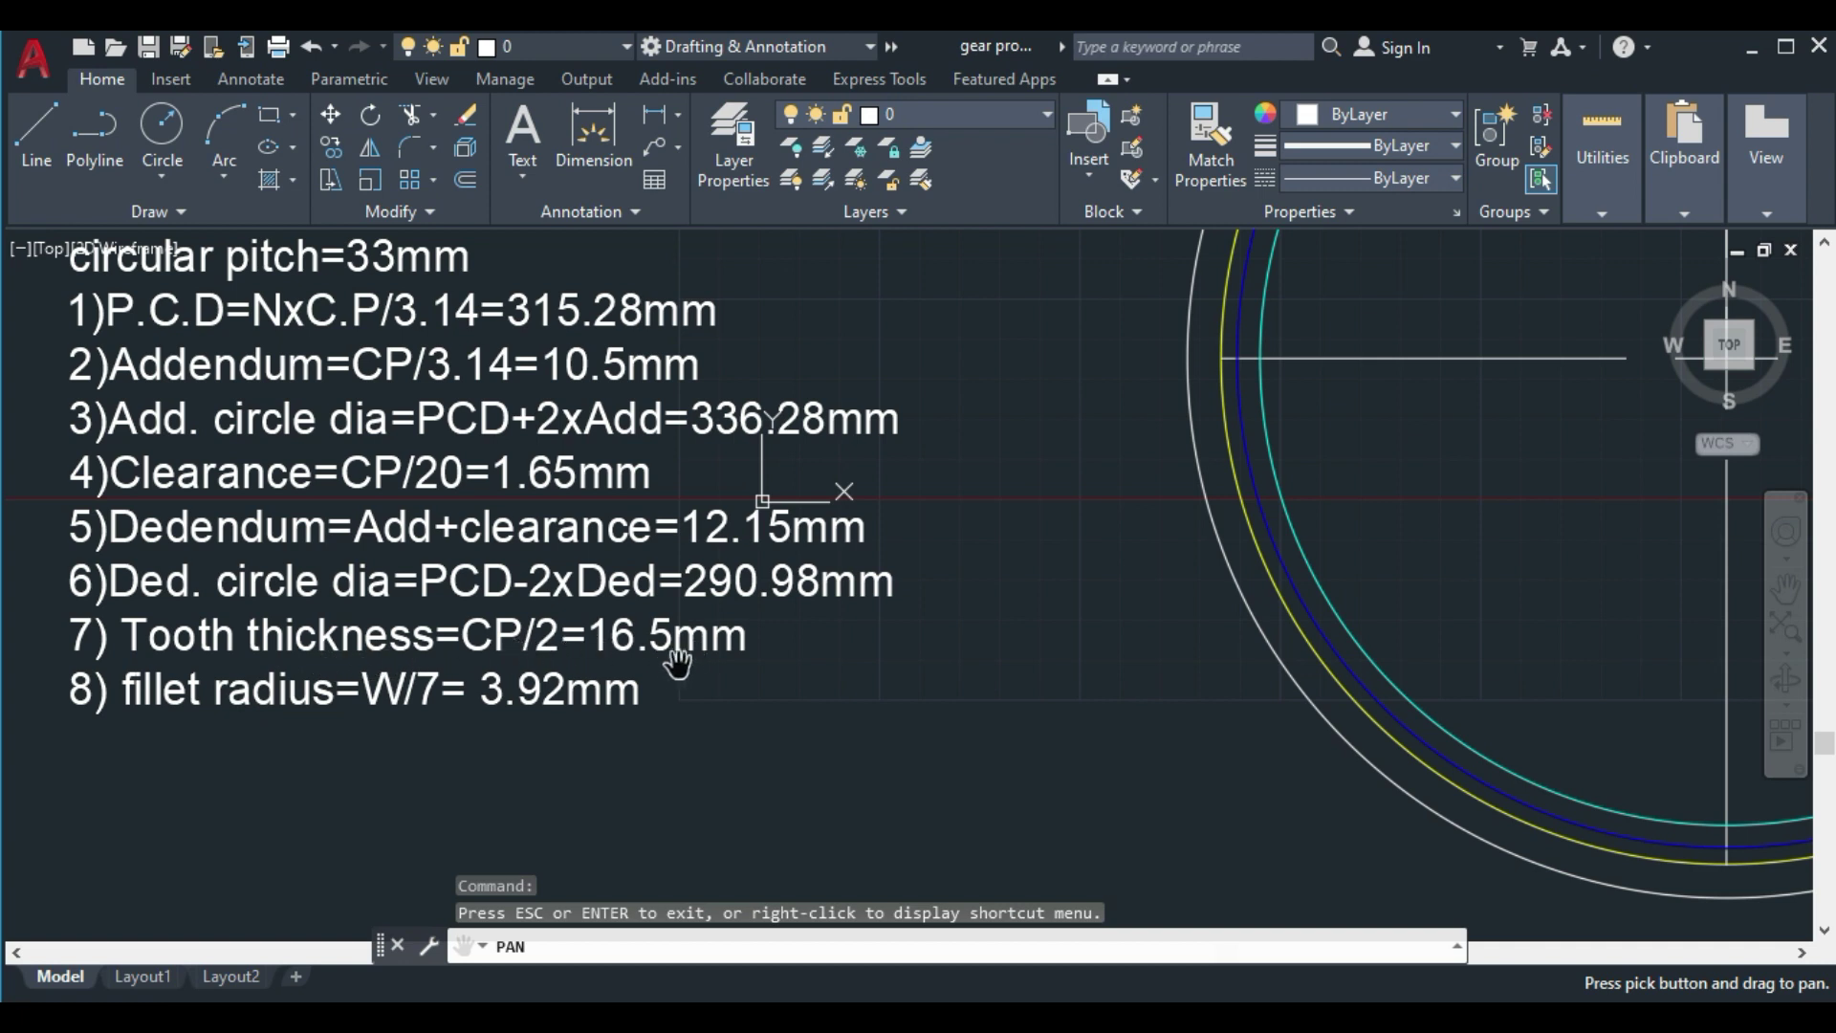
mouse_move(1285, 587)
left_mouse_down()
mouse_move(1151, 601)
mouse_move(411, 800)
left_mouse_up()
mouse_move(917, 383)
left_mouse_down()
mouse_move(1028, 617)
mouse_move(1033, 672)
left_mouse_up()
right_click(1177, 593)
left_click(1267, 627)
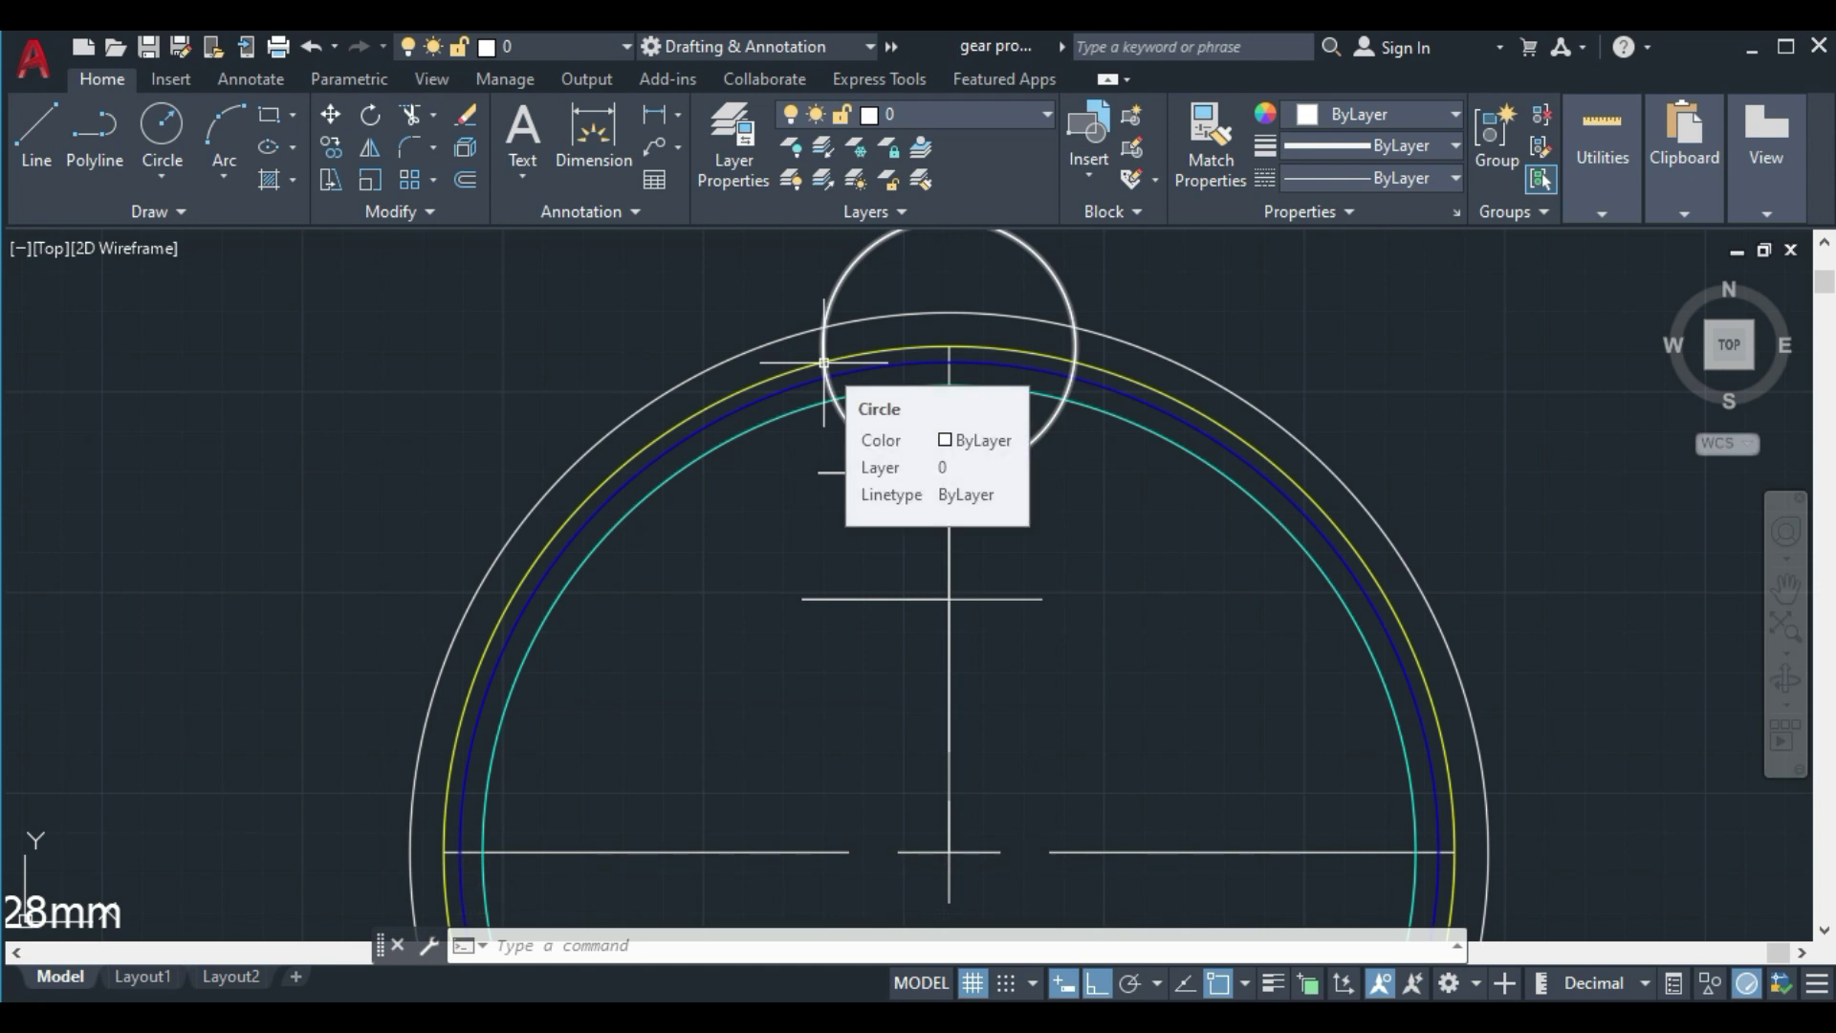
type("c")
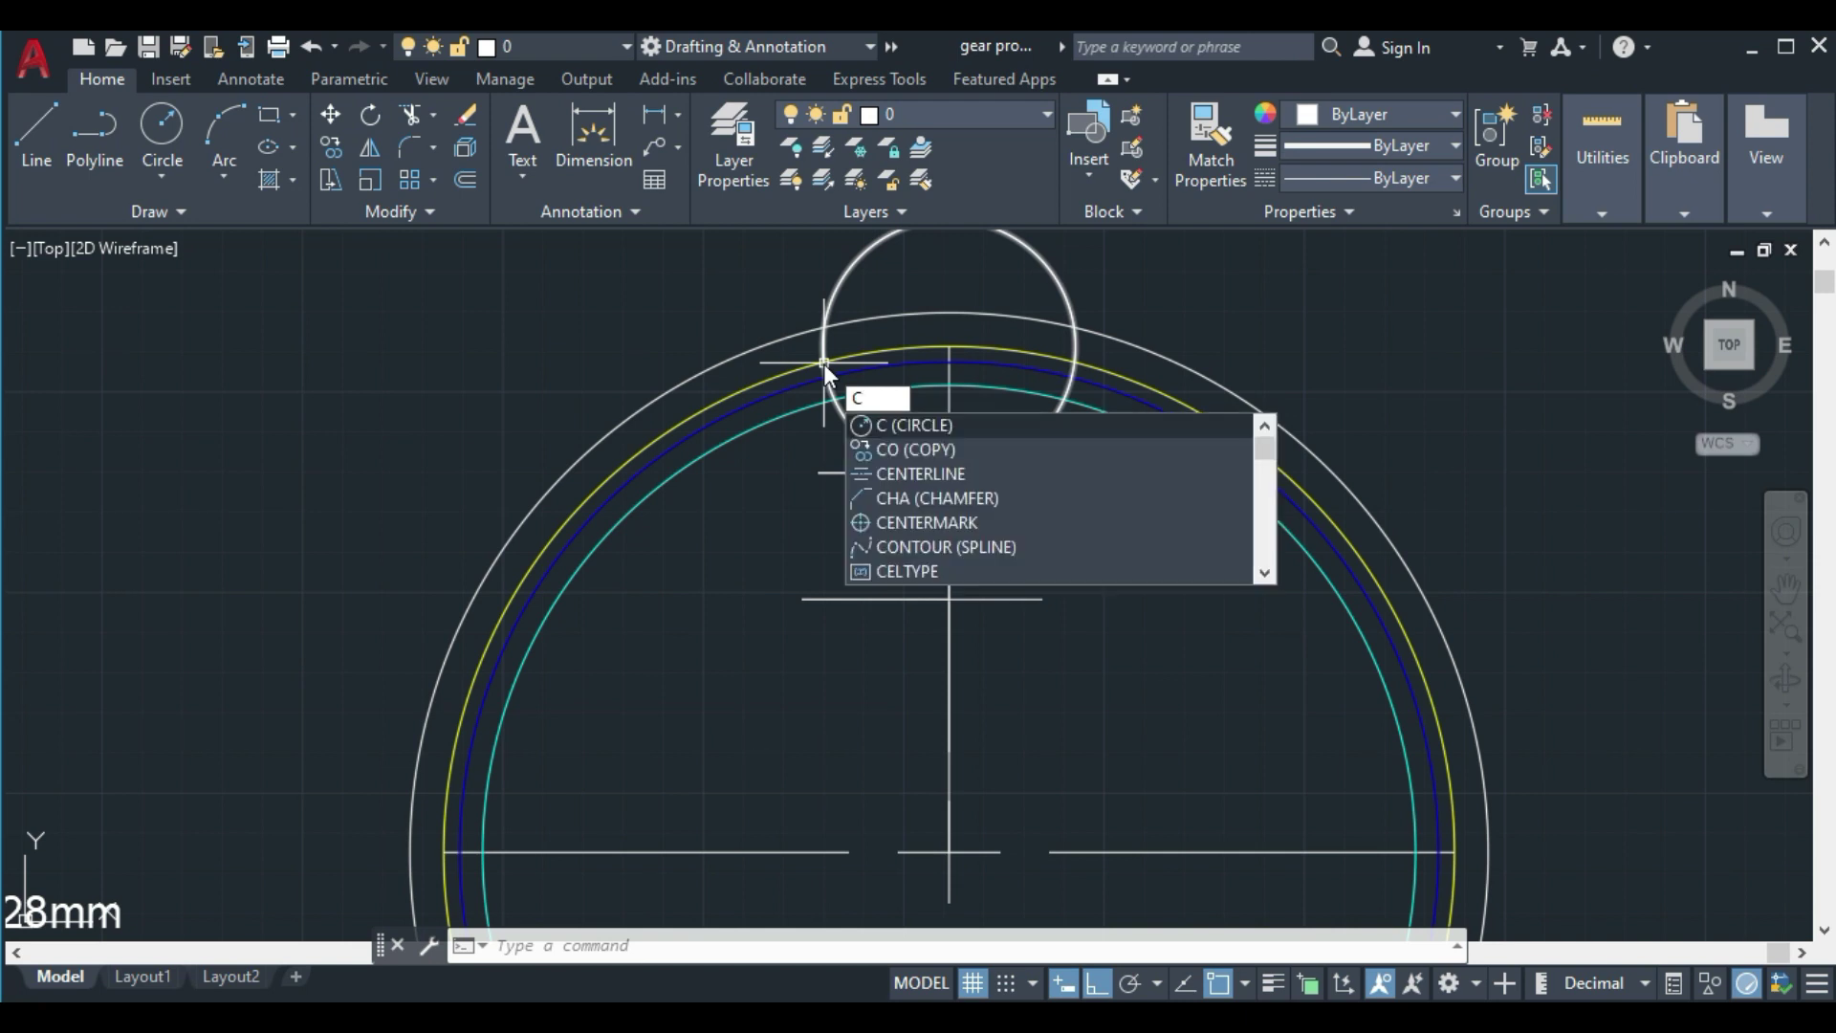
key("Return")
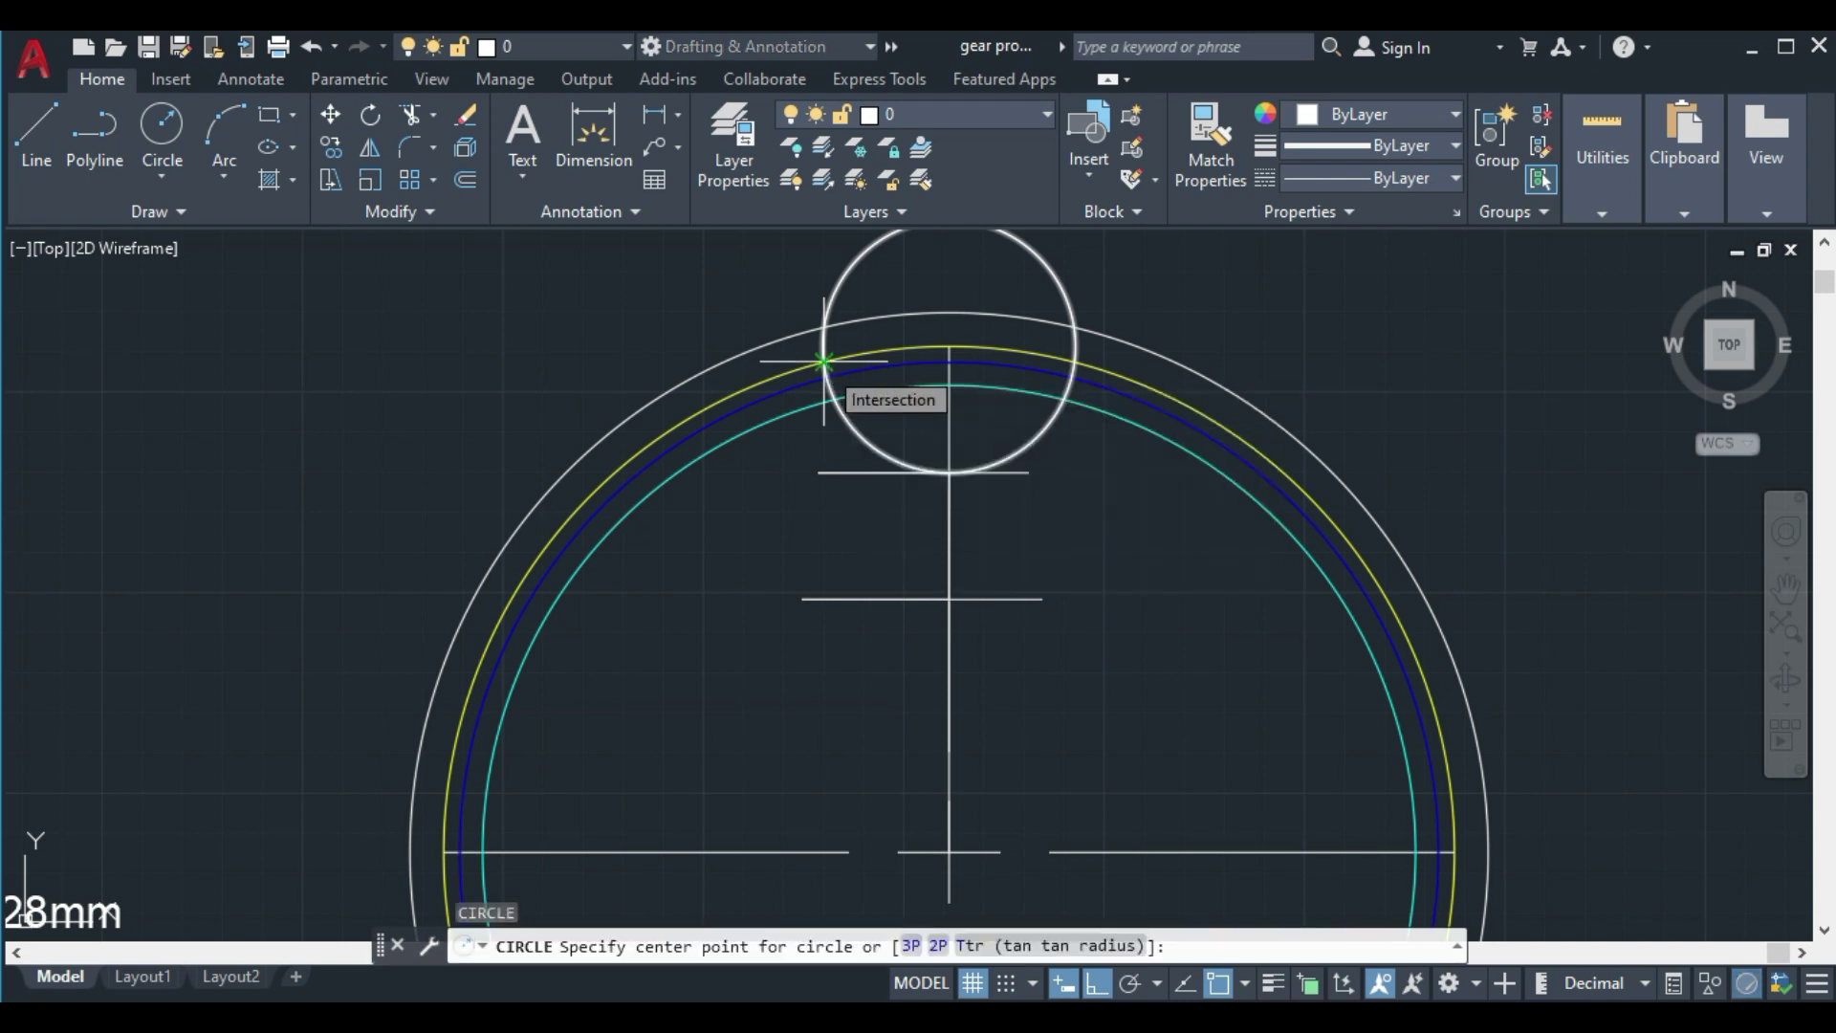
left_click(824, 362)
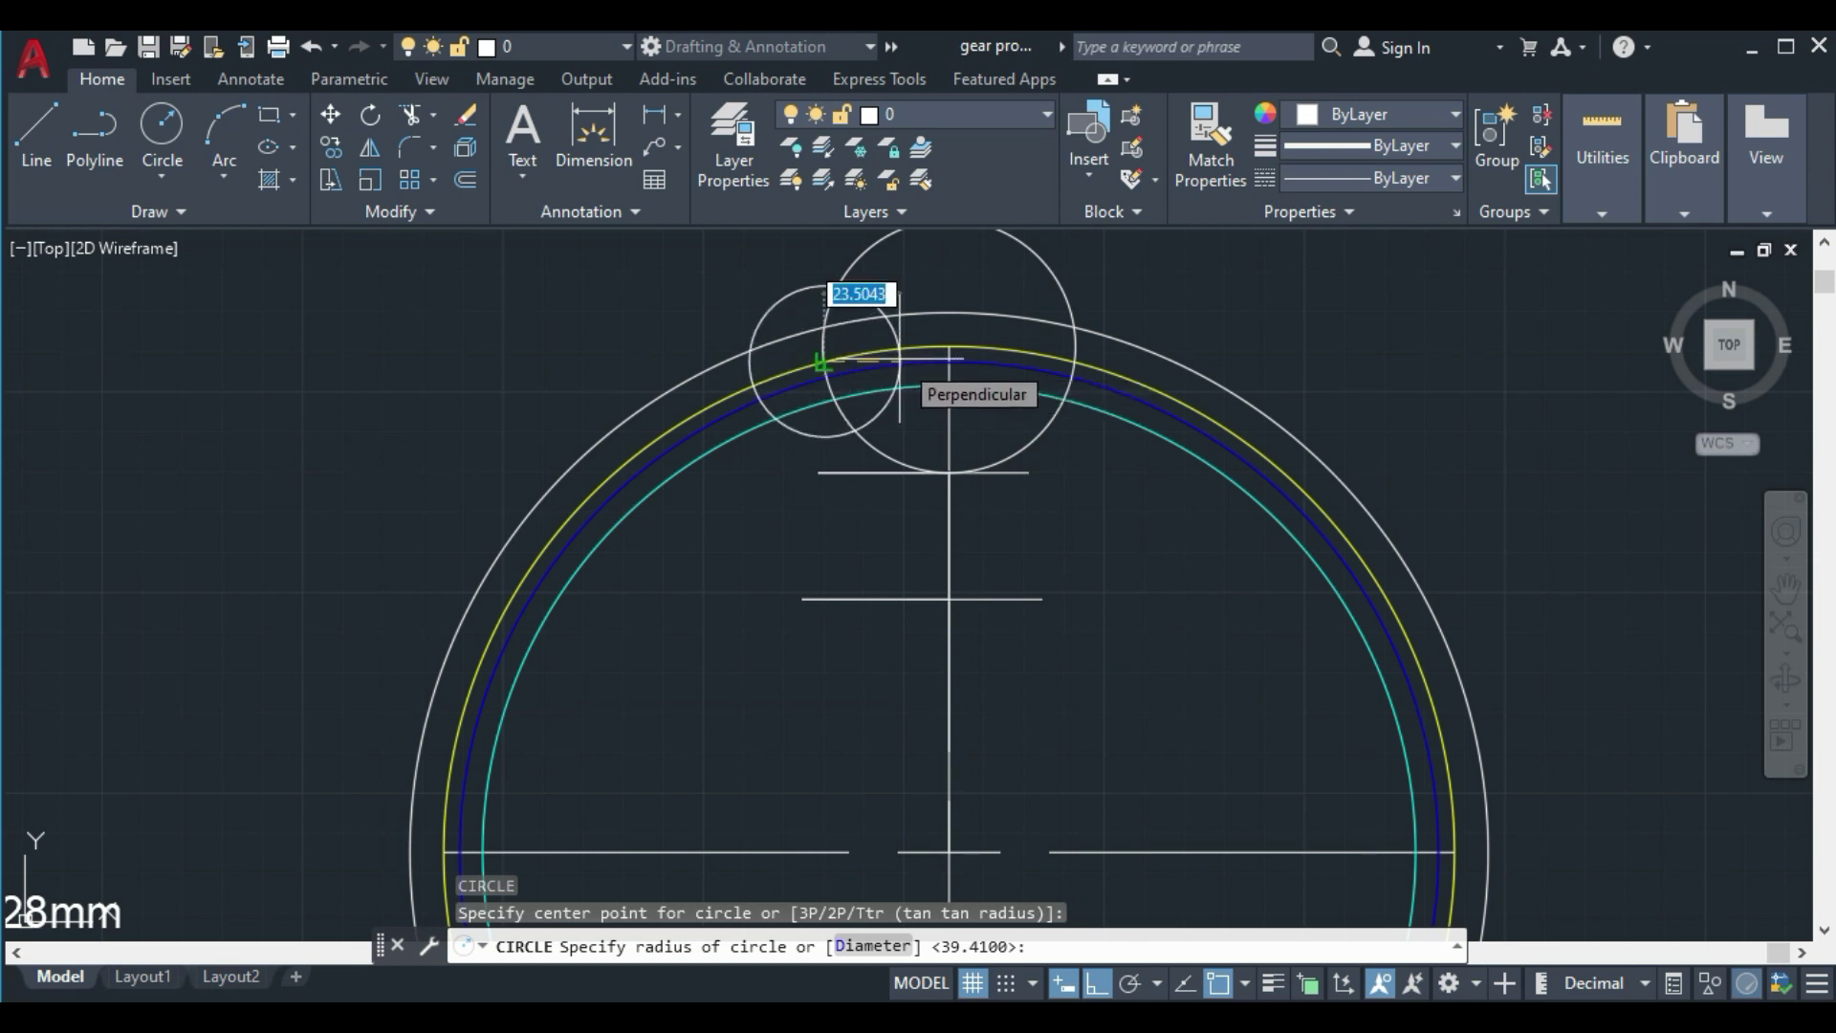
type("16.5")
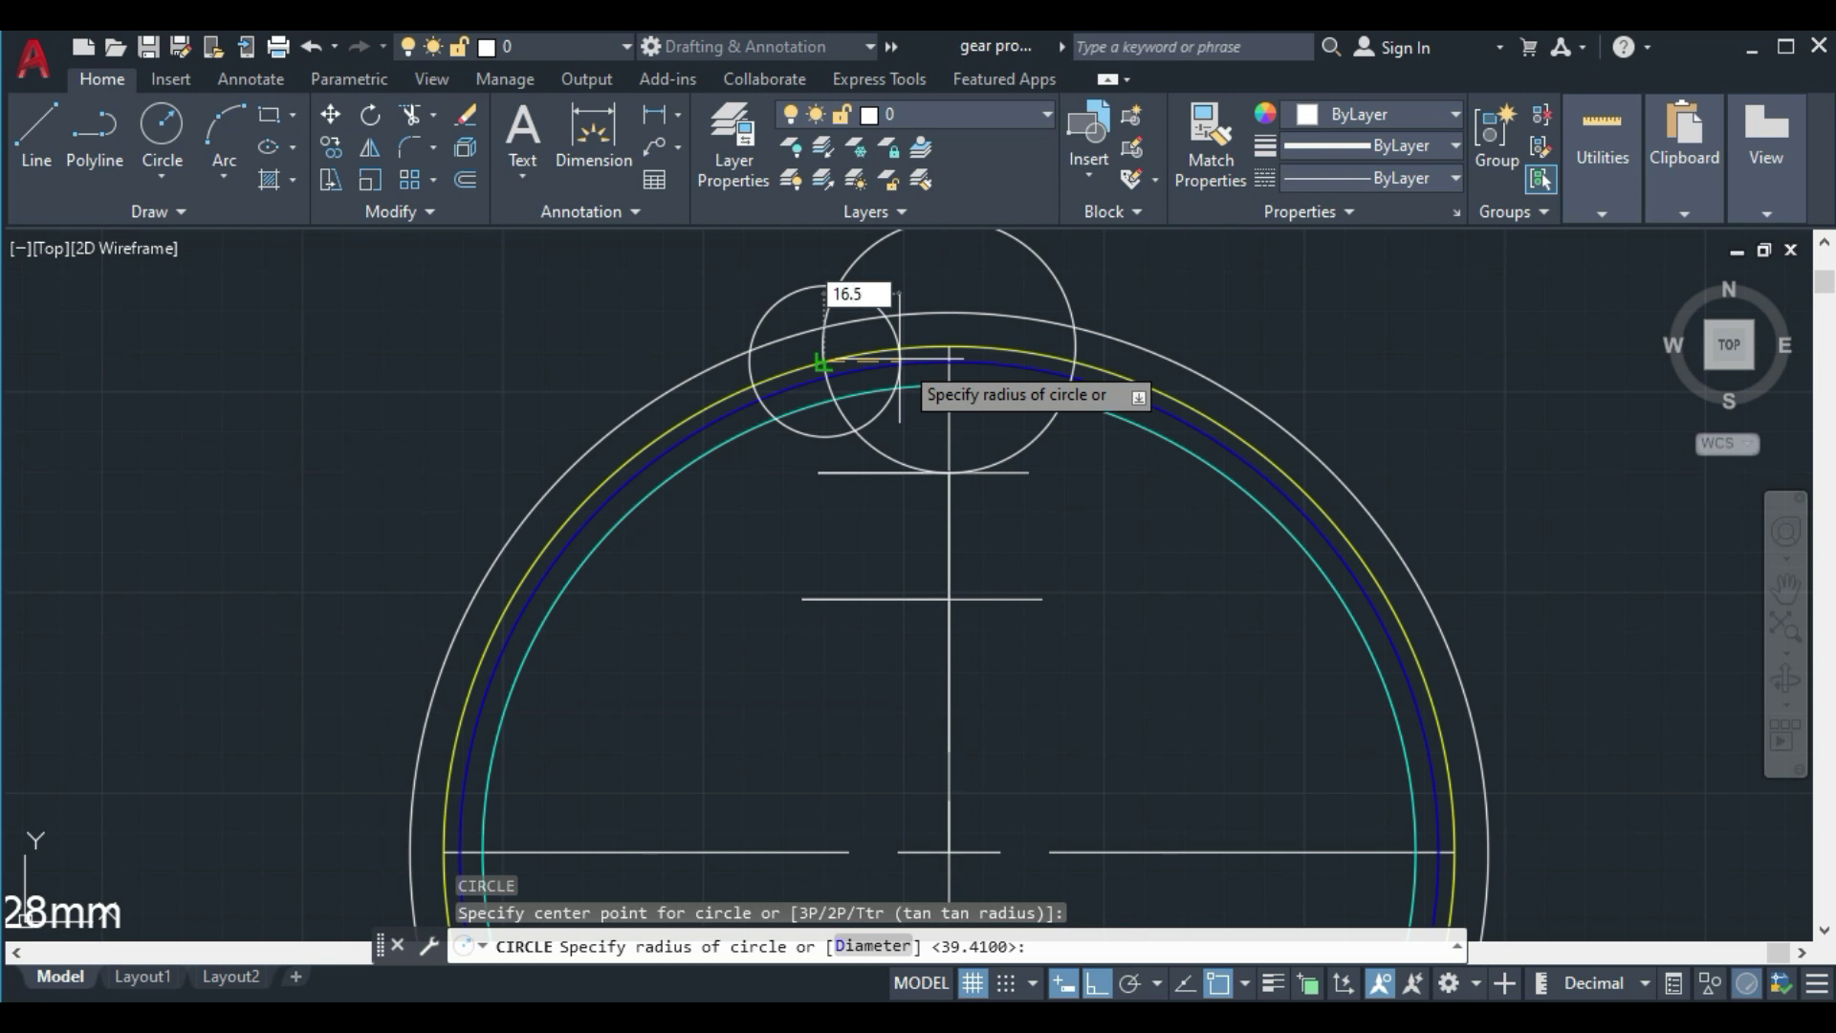
key("Return")
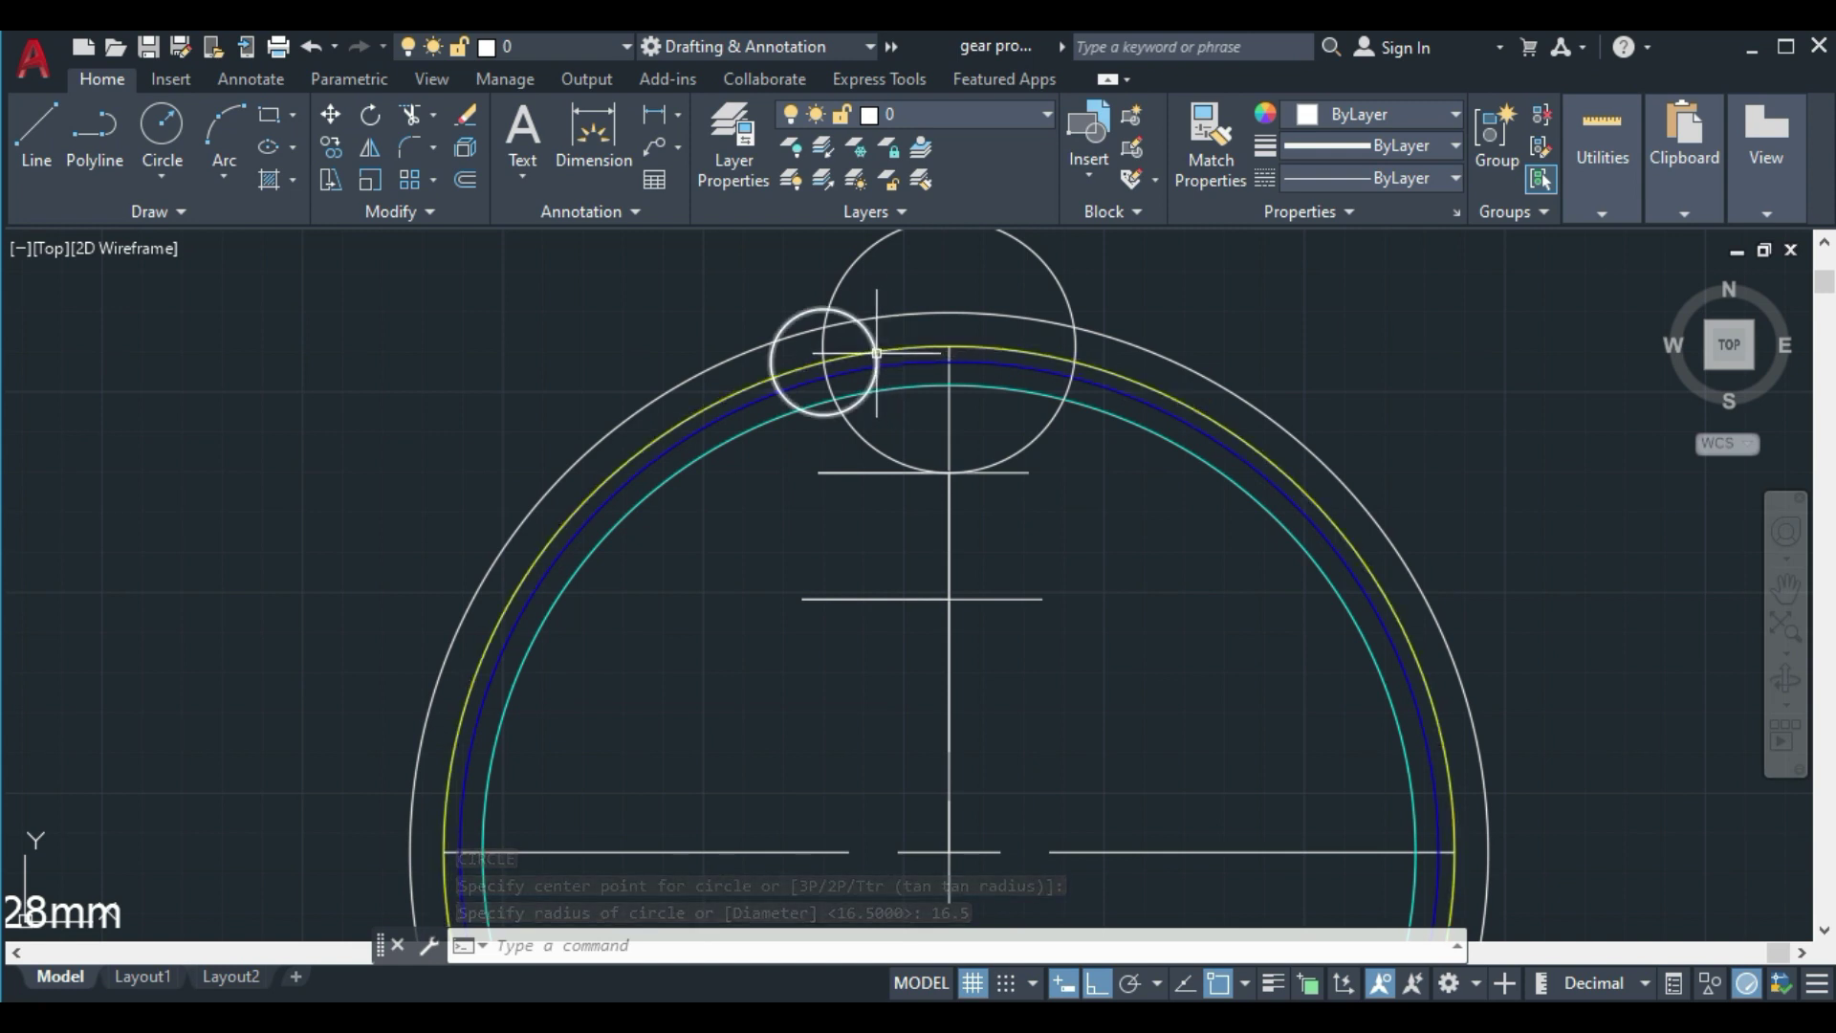
Draw a radial line to the addendum circle from the 16.5 mm circle's right-hand crossing with the pitch circle, and delete the 16.5 mm circle
scroll(876, 353, "up", 2)
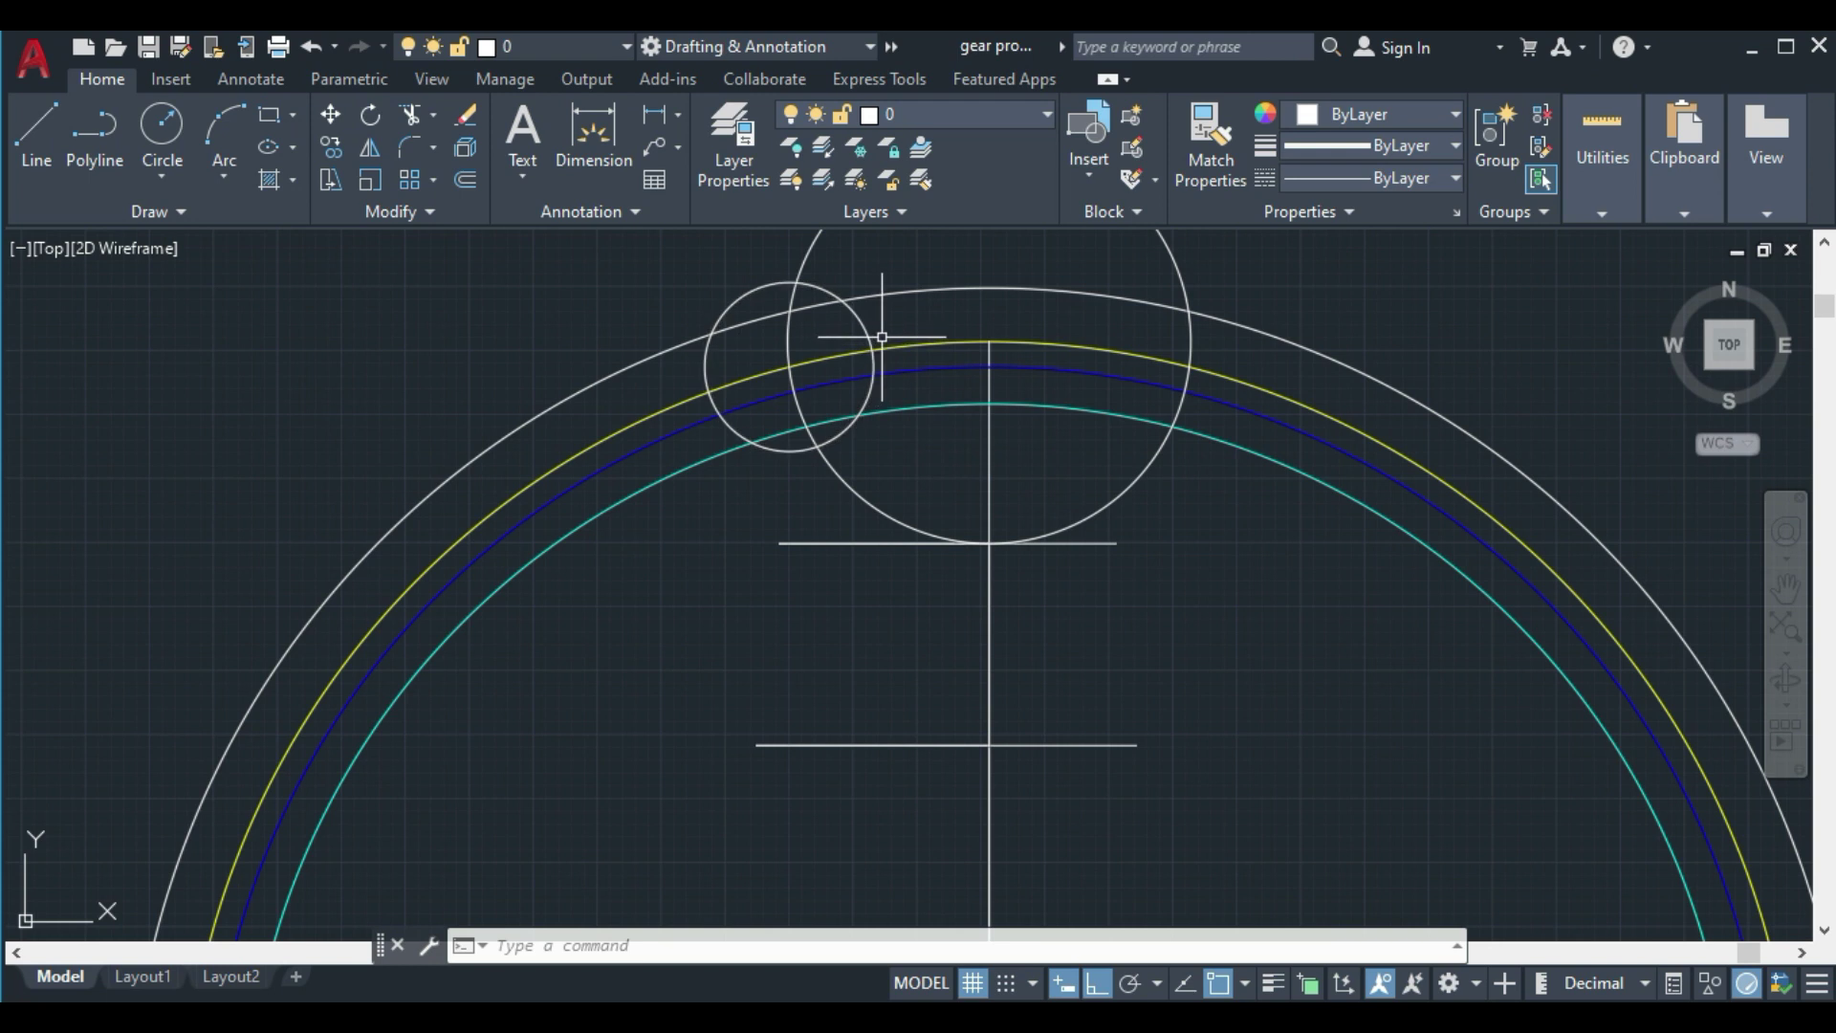
key("Return")
left_click(872, 349)
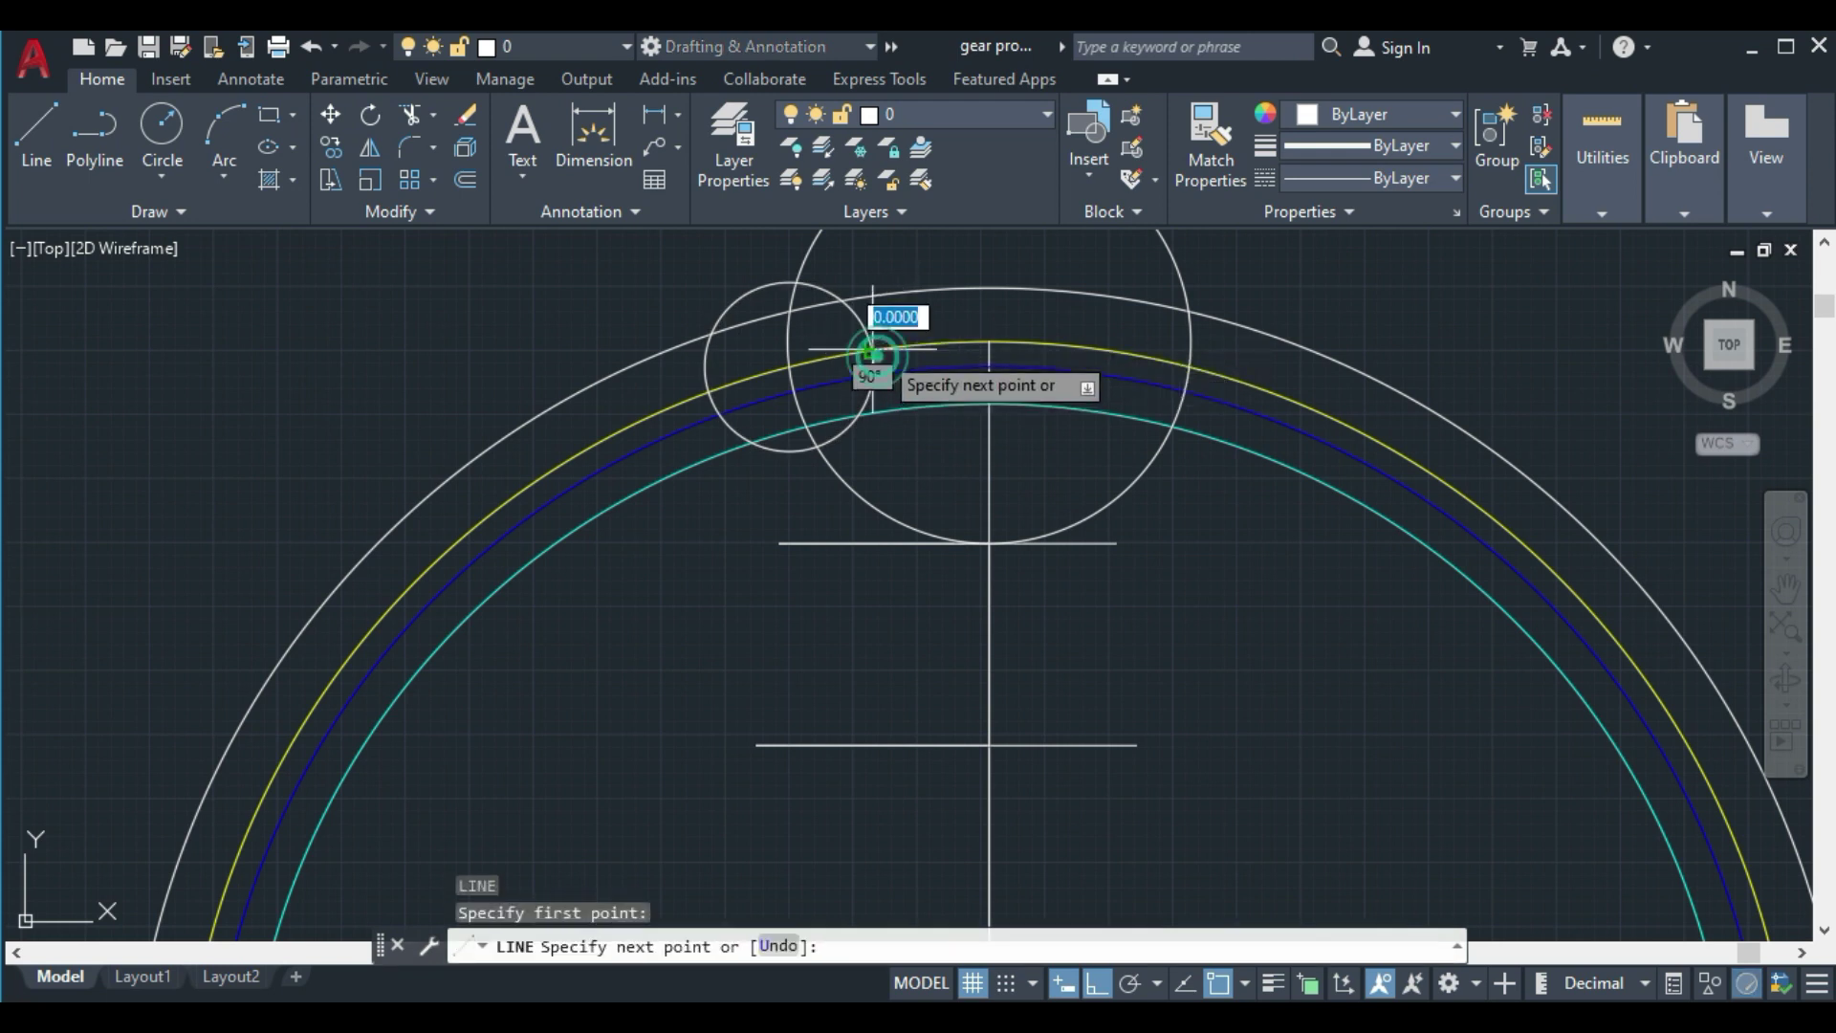
left_click(867, 308)
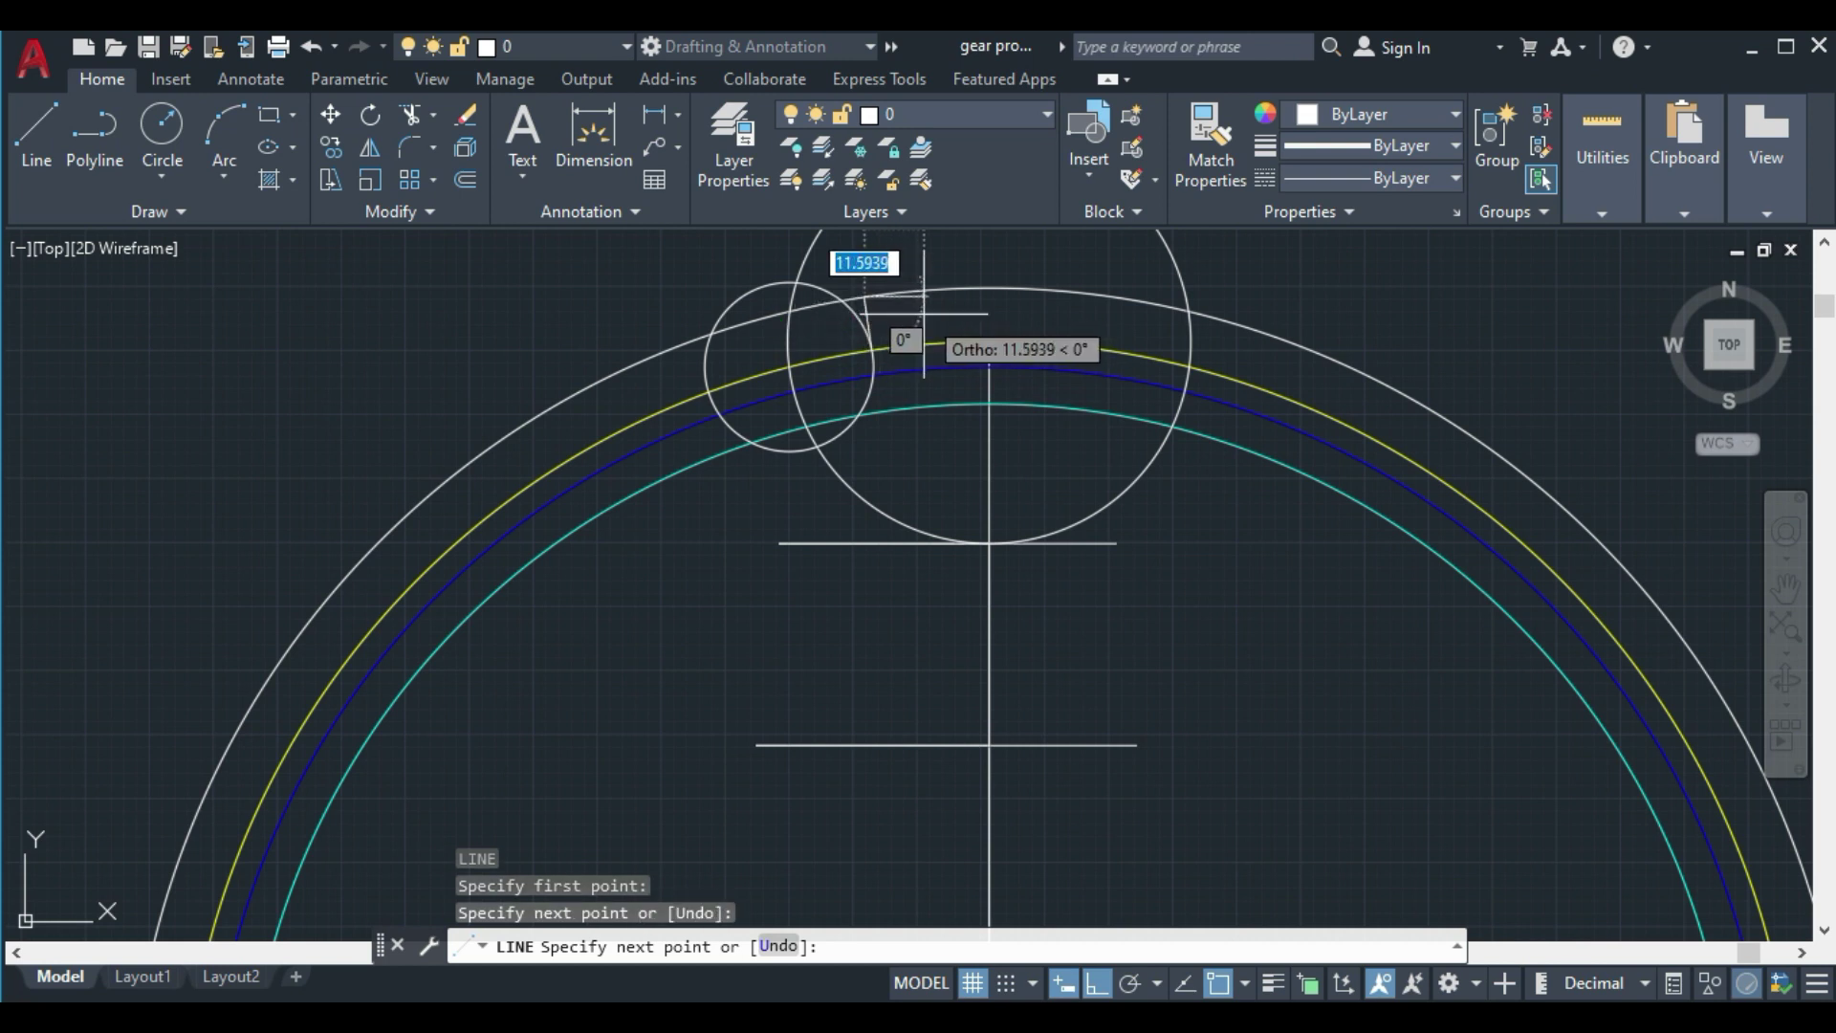
key("Return")
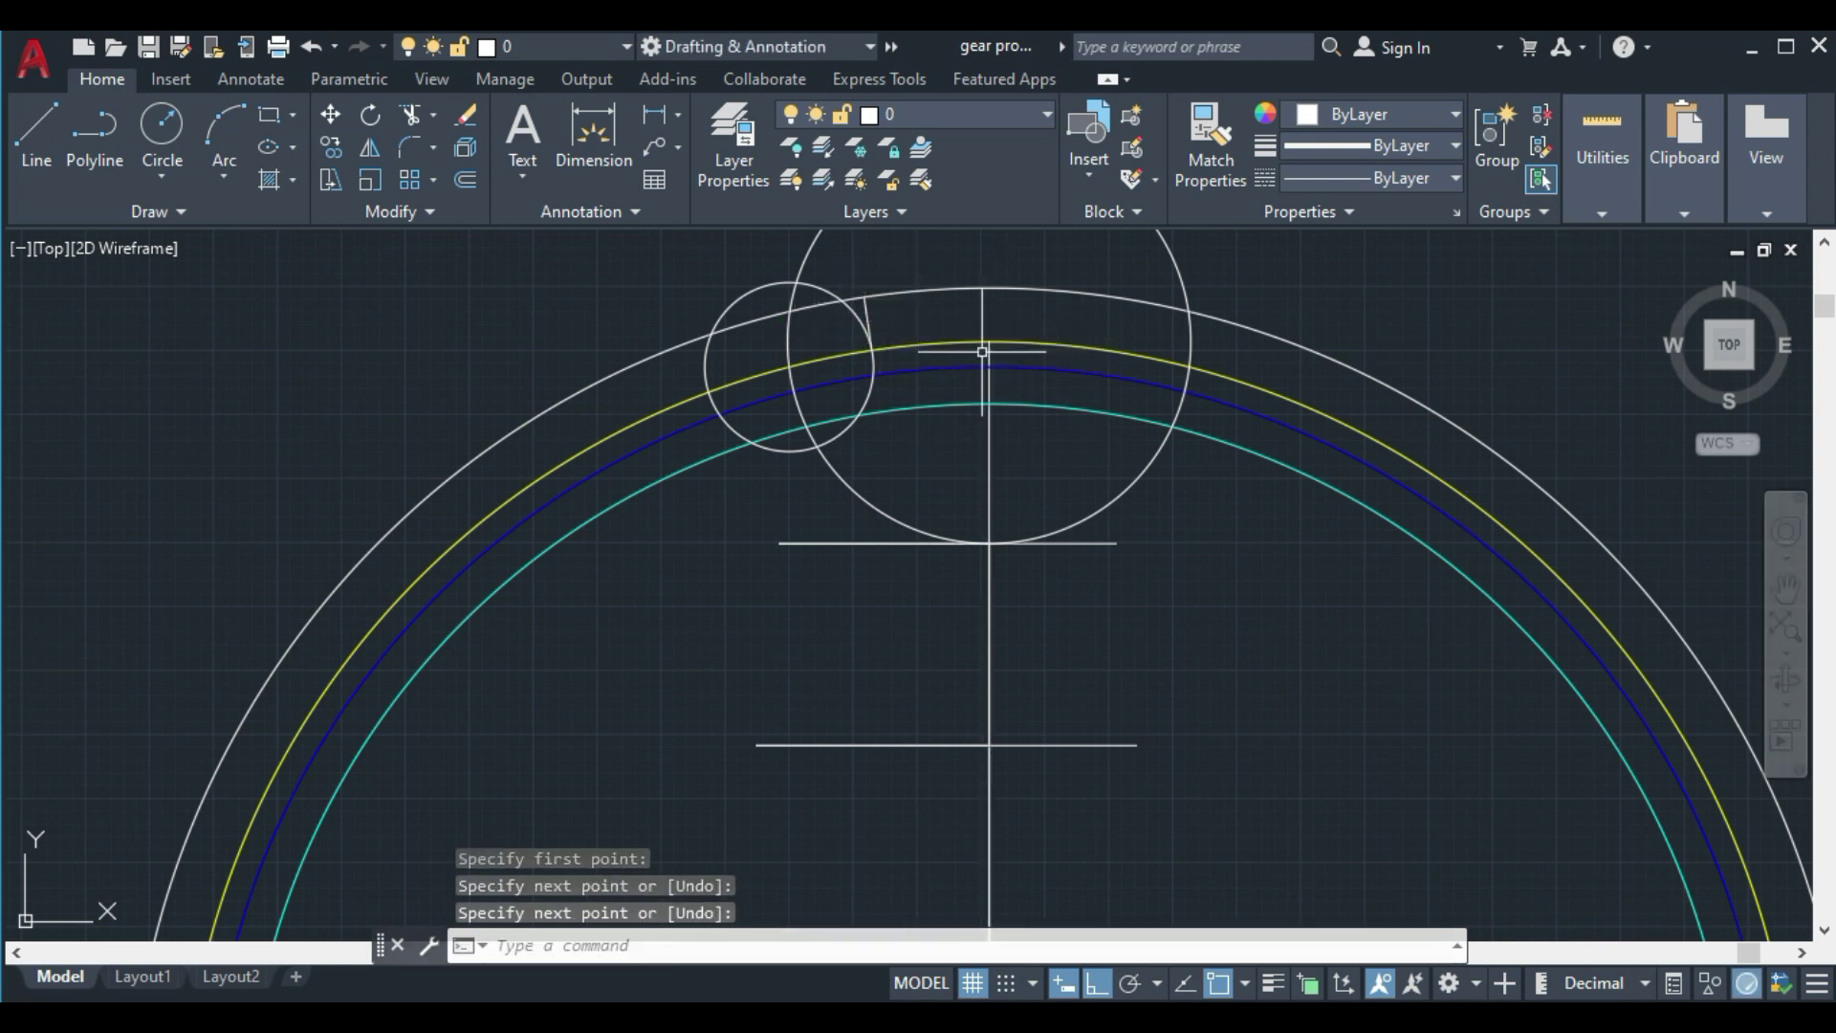
left_click(871, 363)
key("Delete")
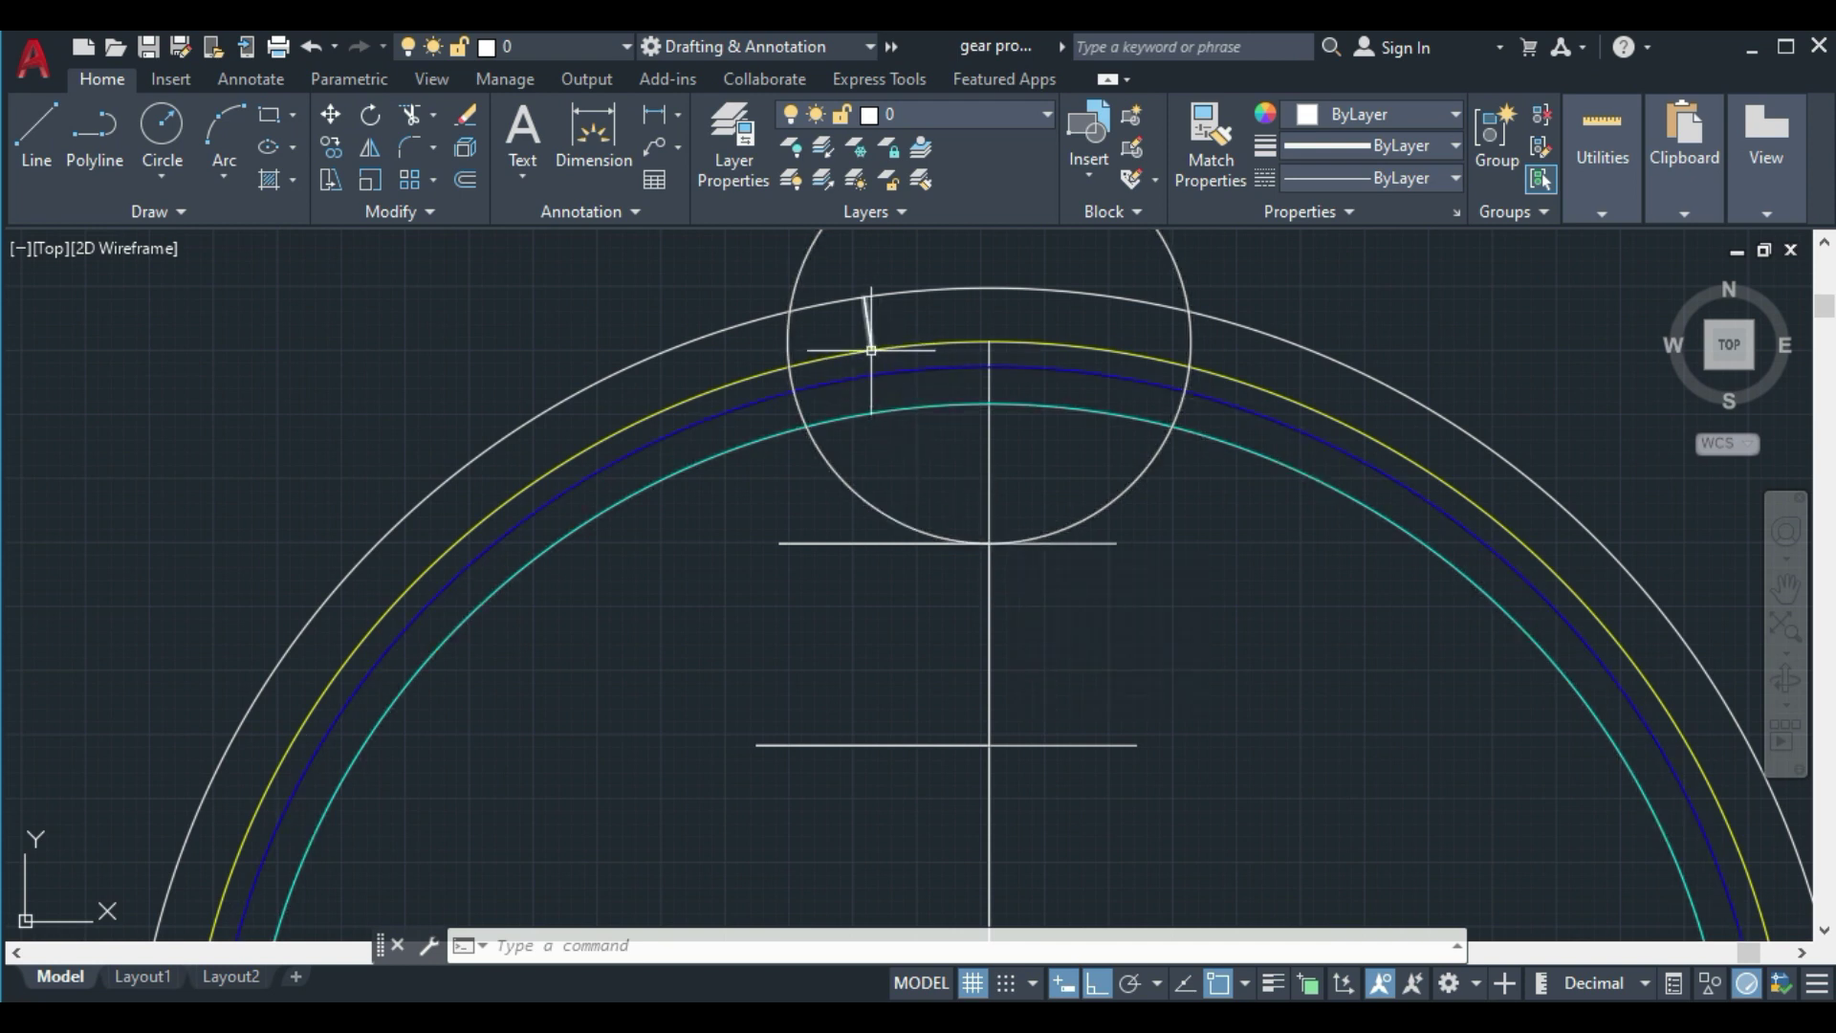
Draw a circle of 39.41 mm radius centred at the short radial line's lower end on the pitch circle
type("c")
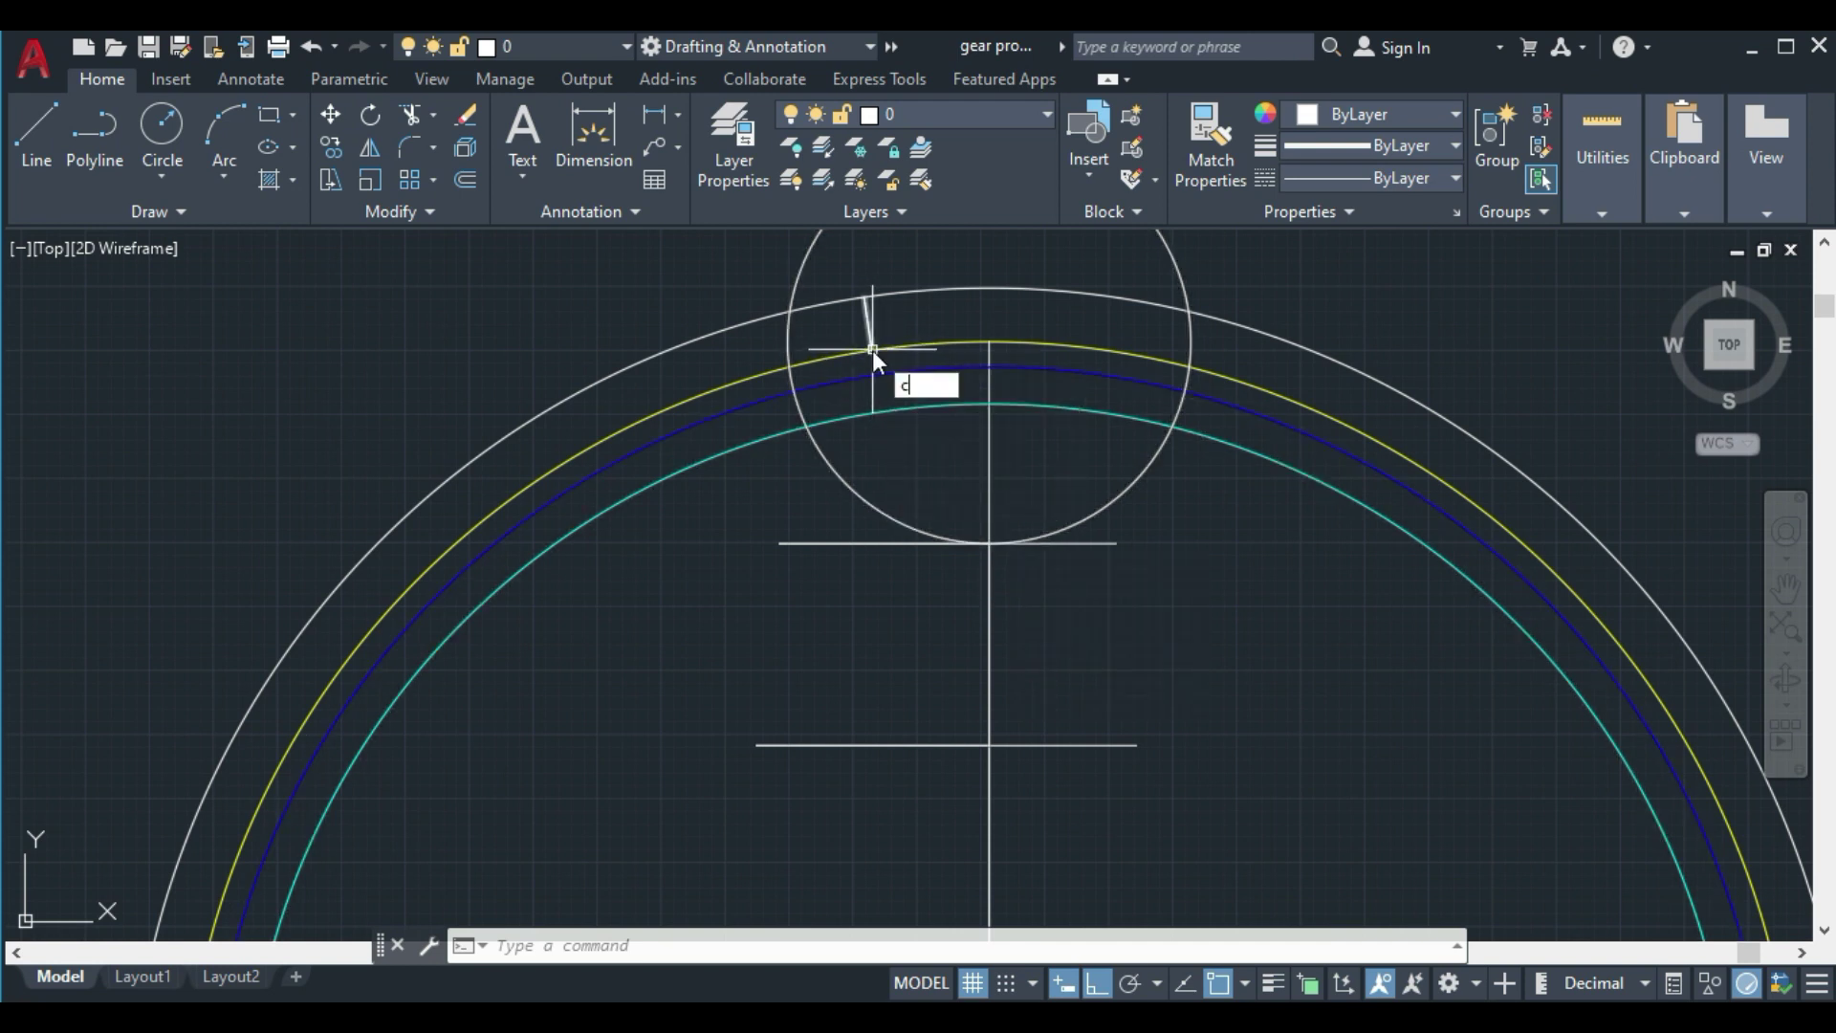
key("Return")
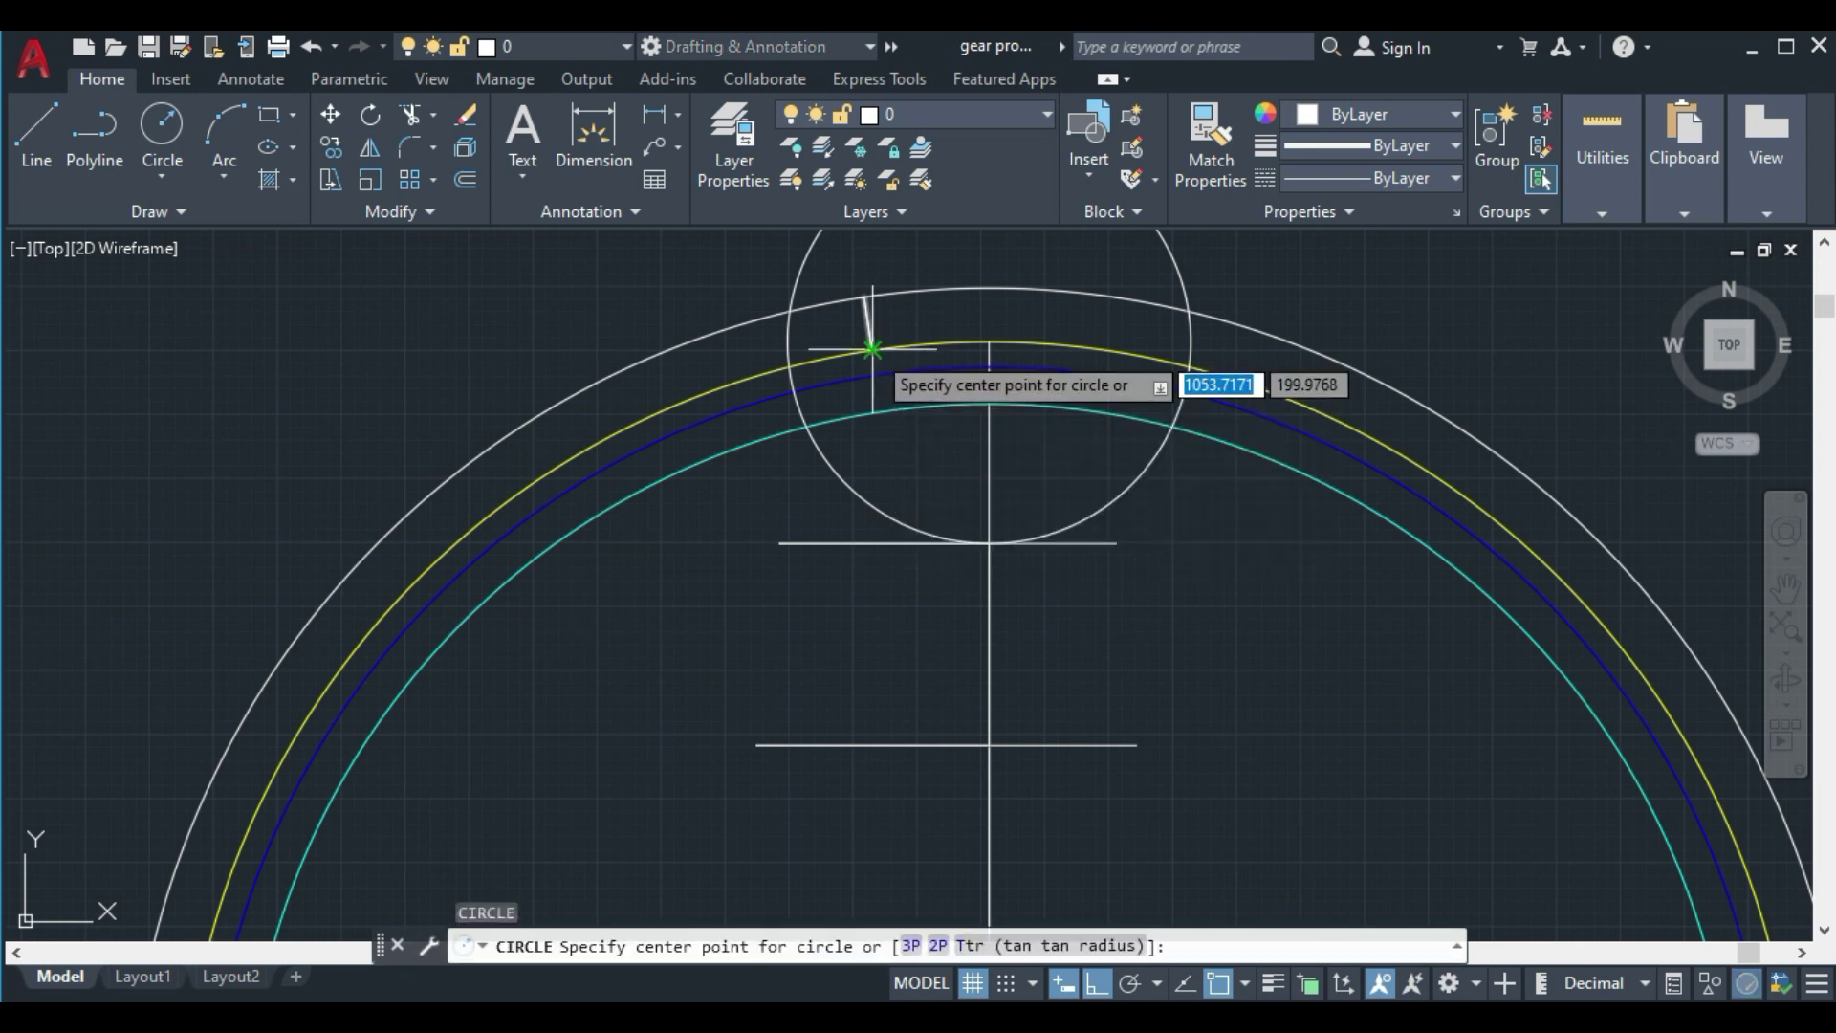
left_click(872, 349)
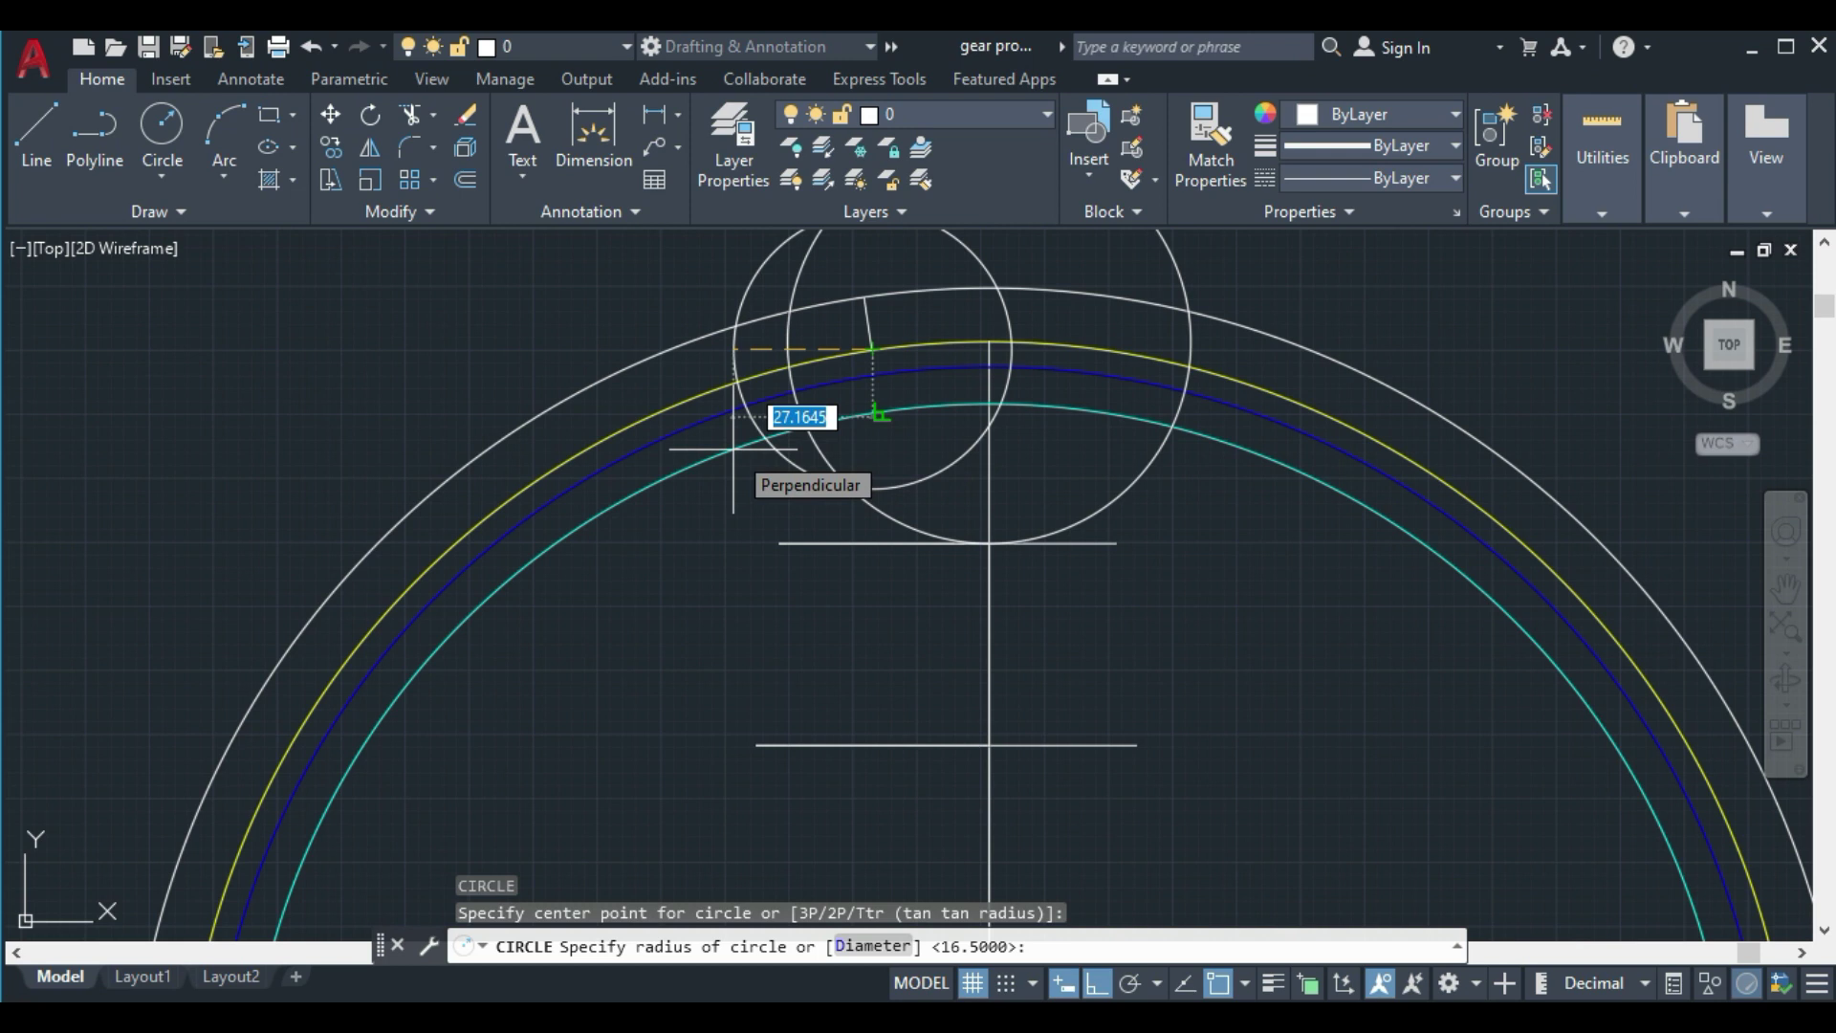
type("39")
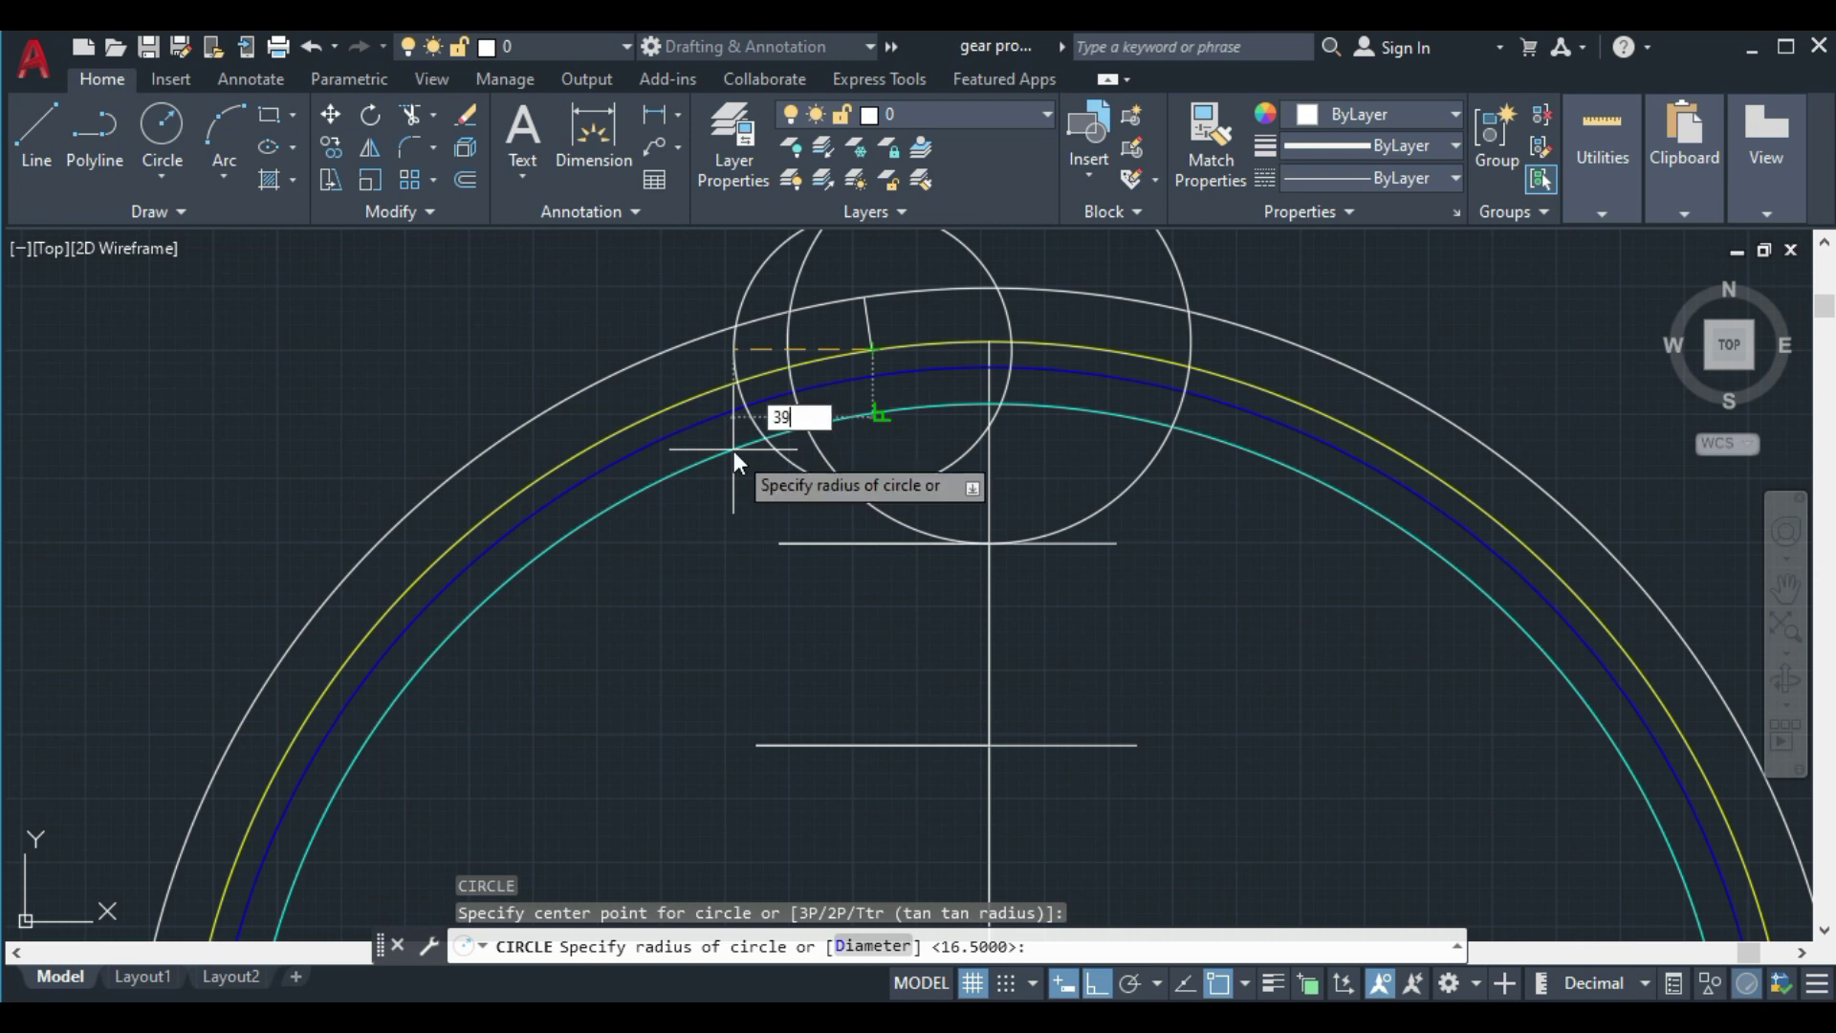
type(".41")
key("Return")
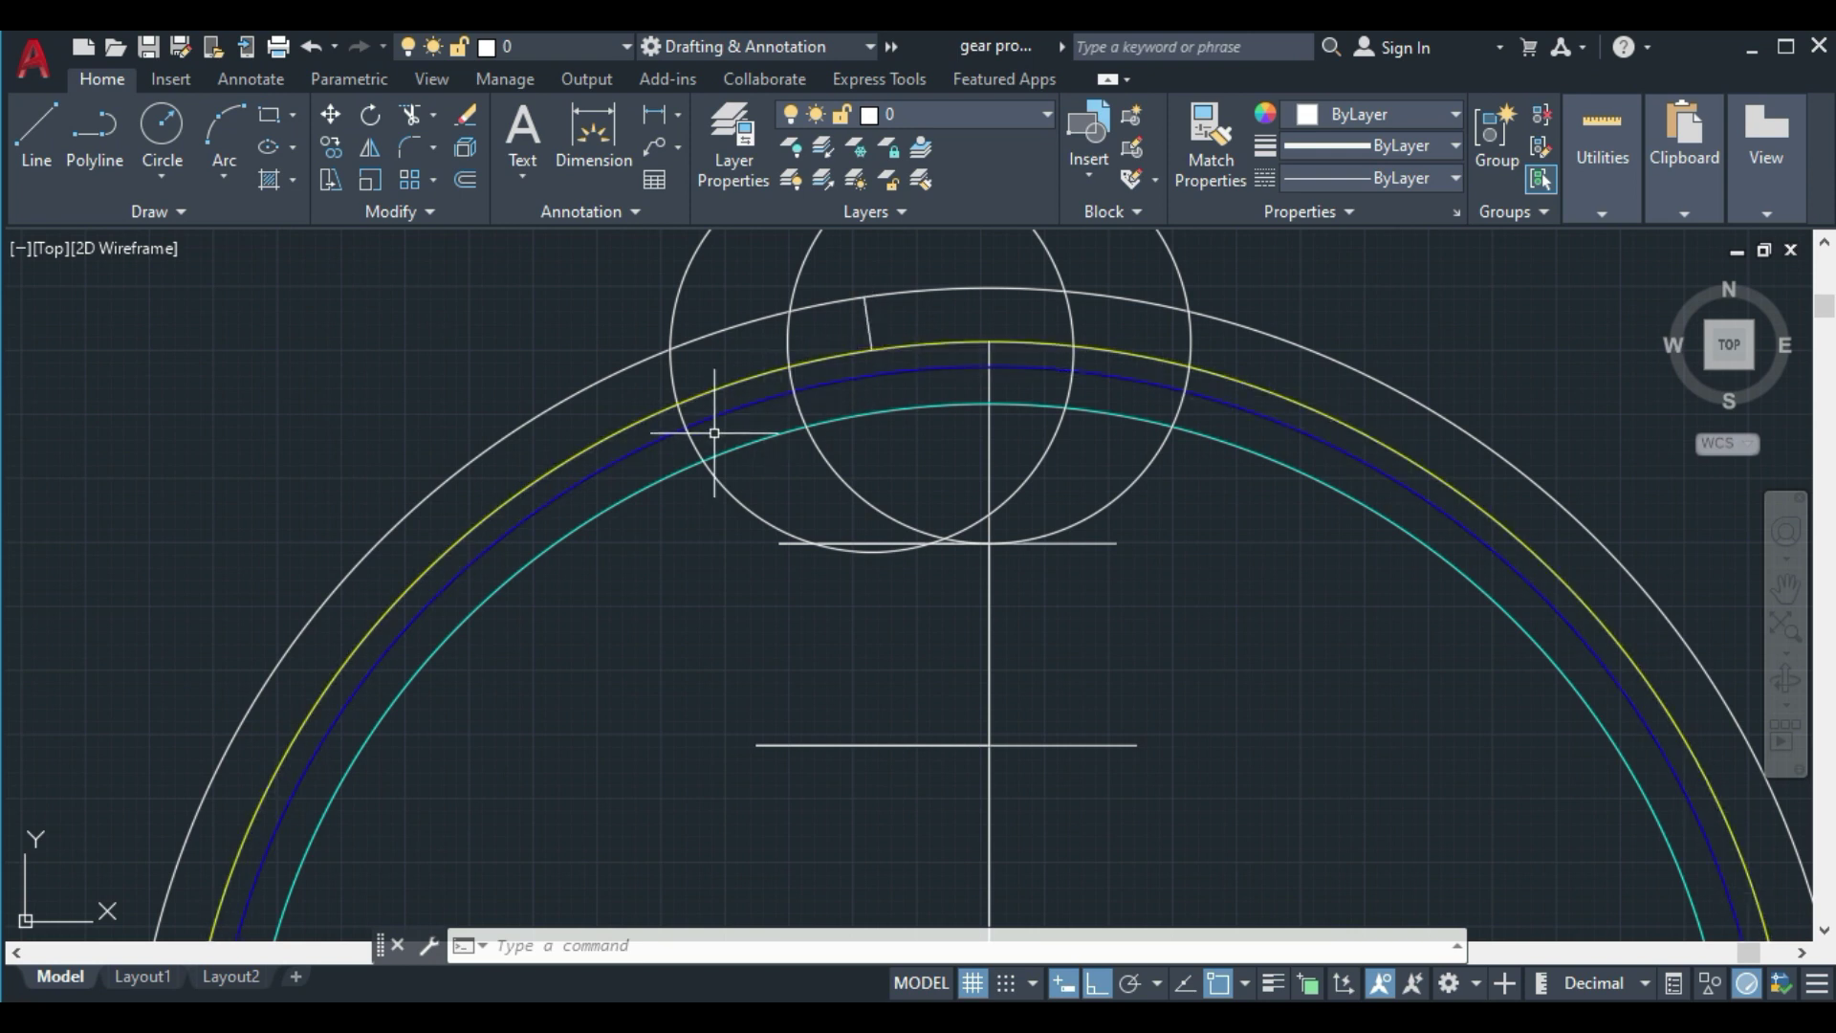
Draw a circle centred where the new circle's left side crosses the base circle, passing through the radial line's end on the pitch circle
key("Return")
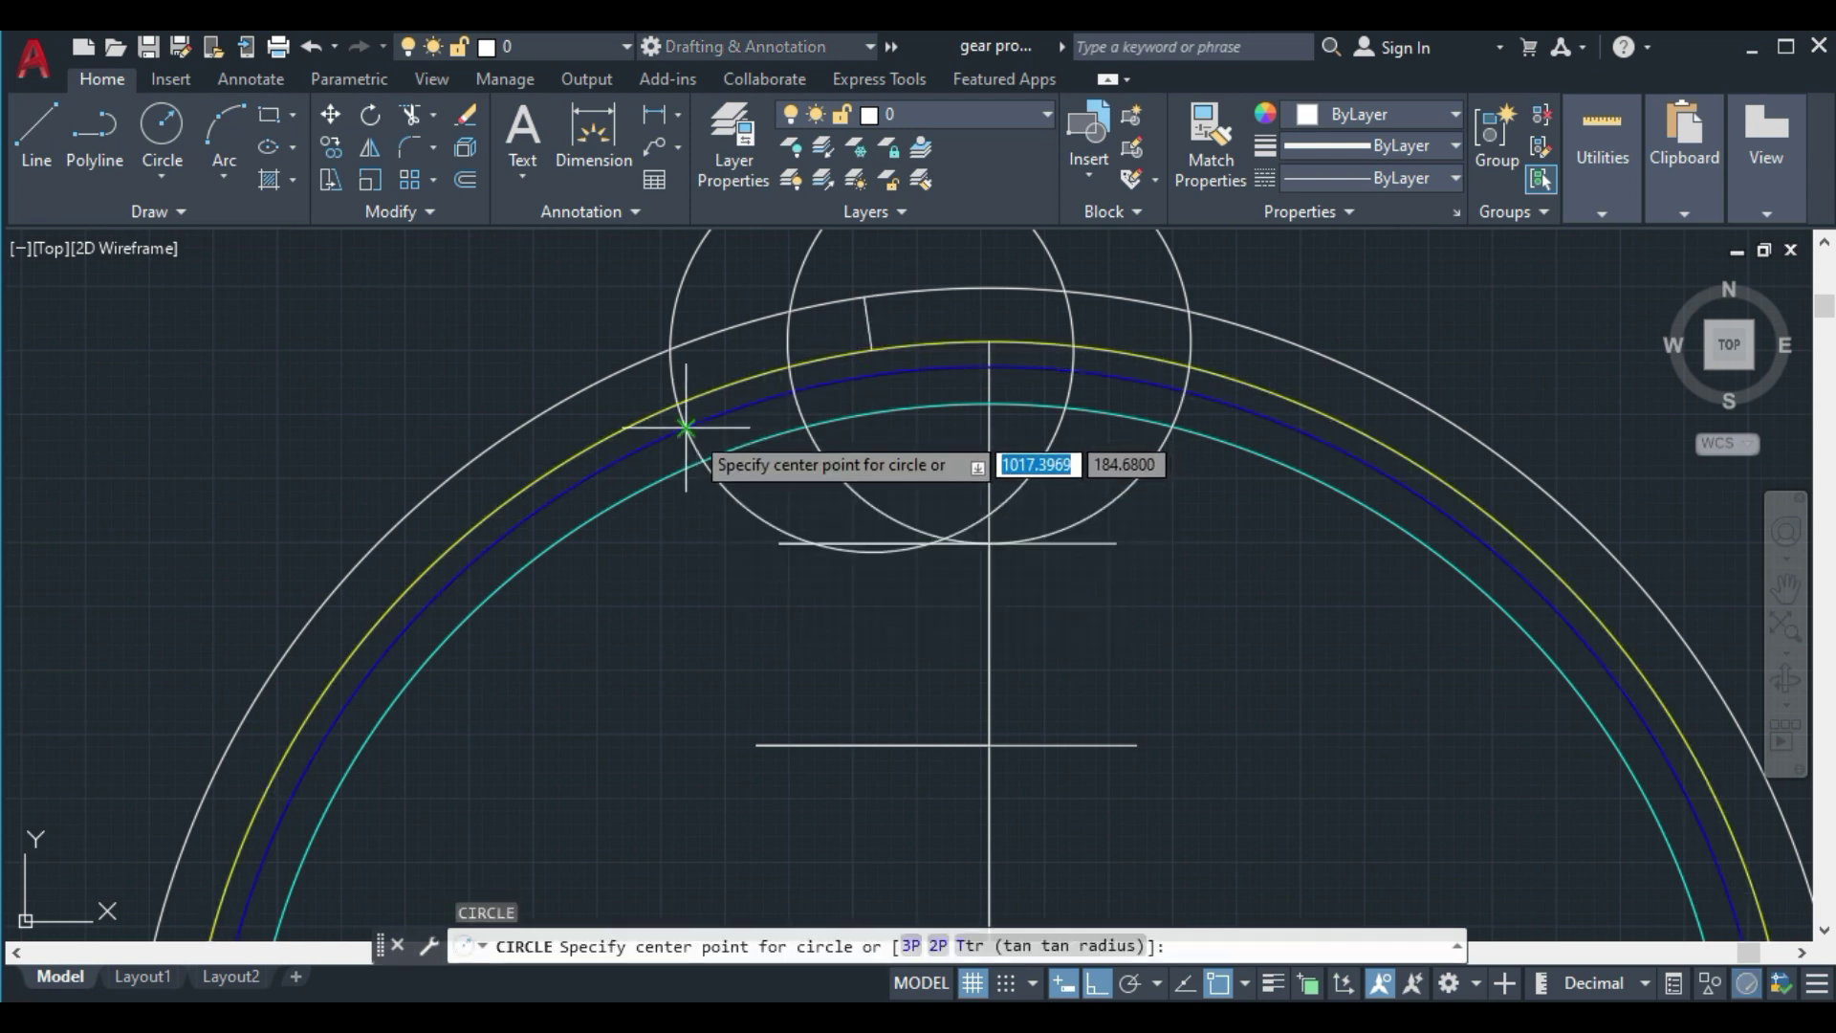
left_click(686, 427)
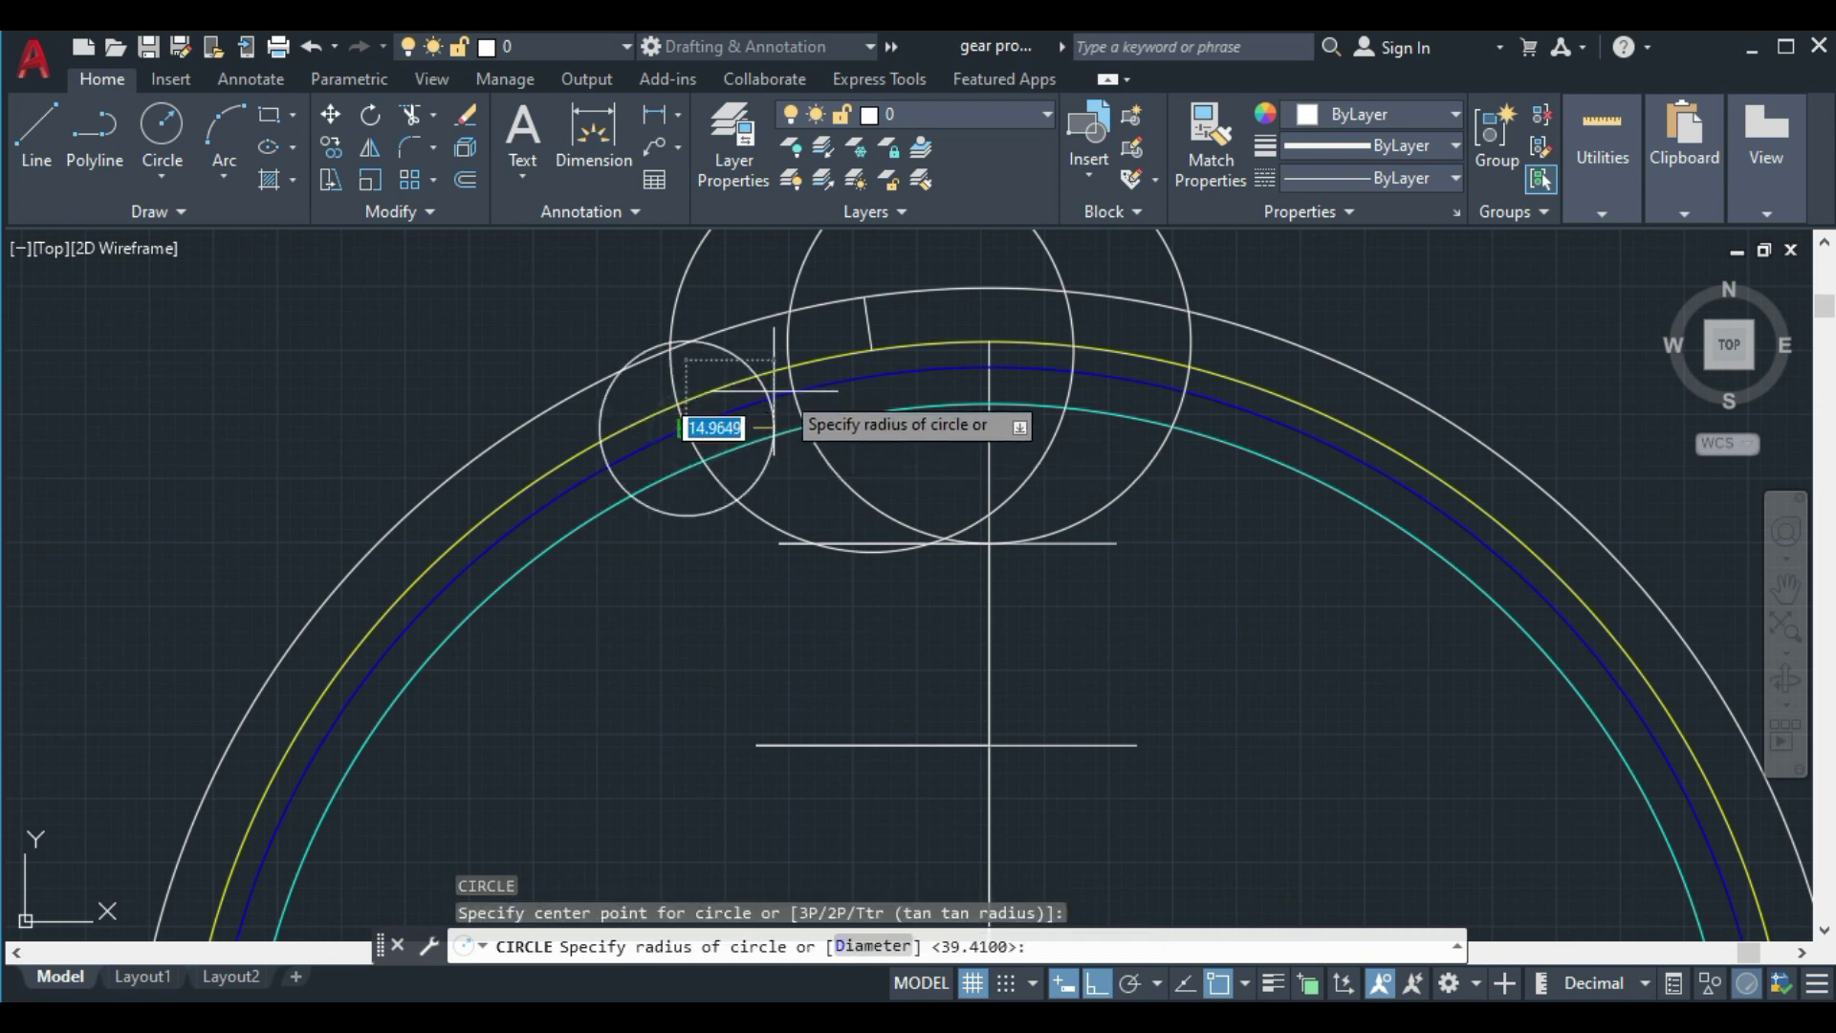
left_click(871, 350)
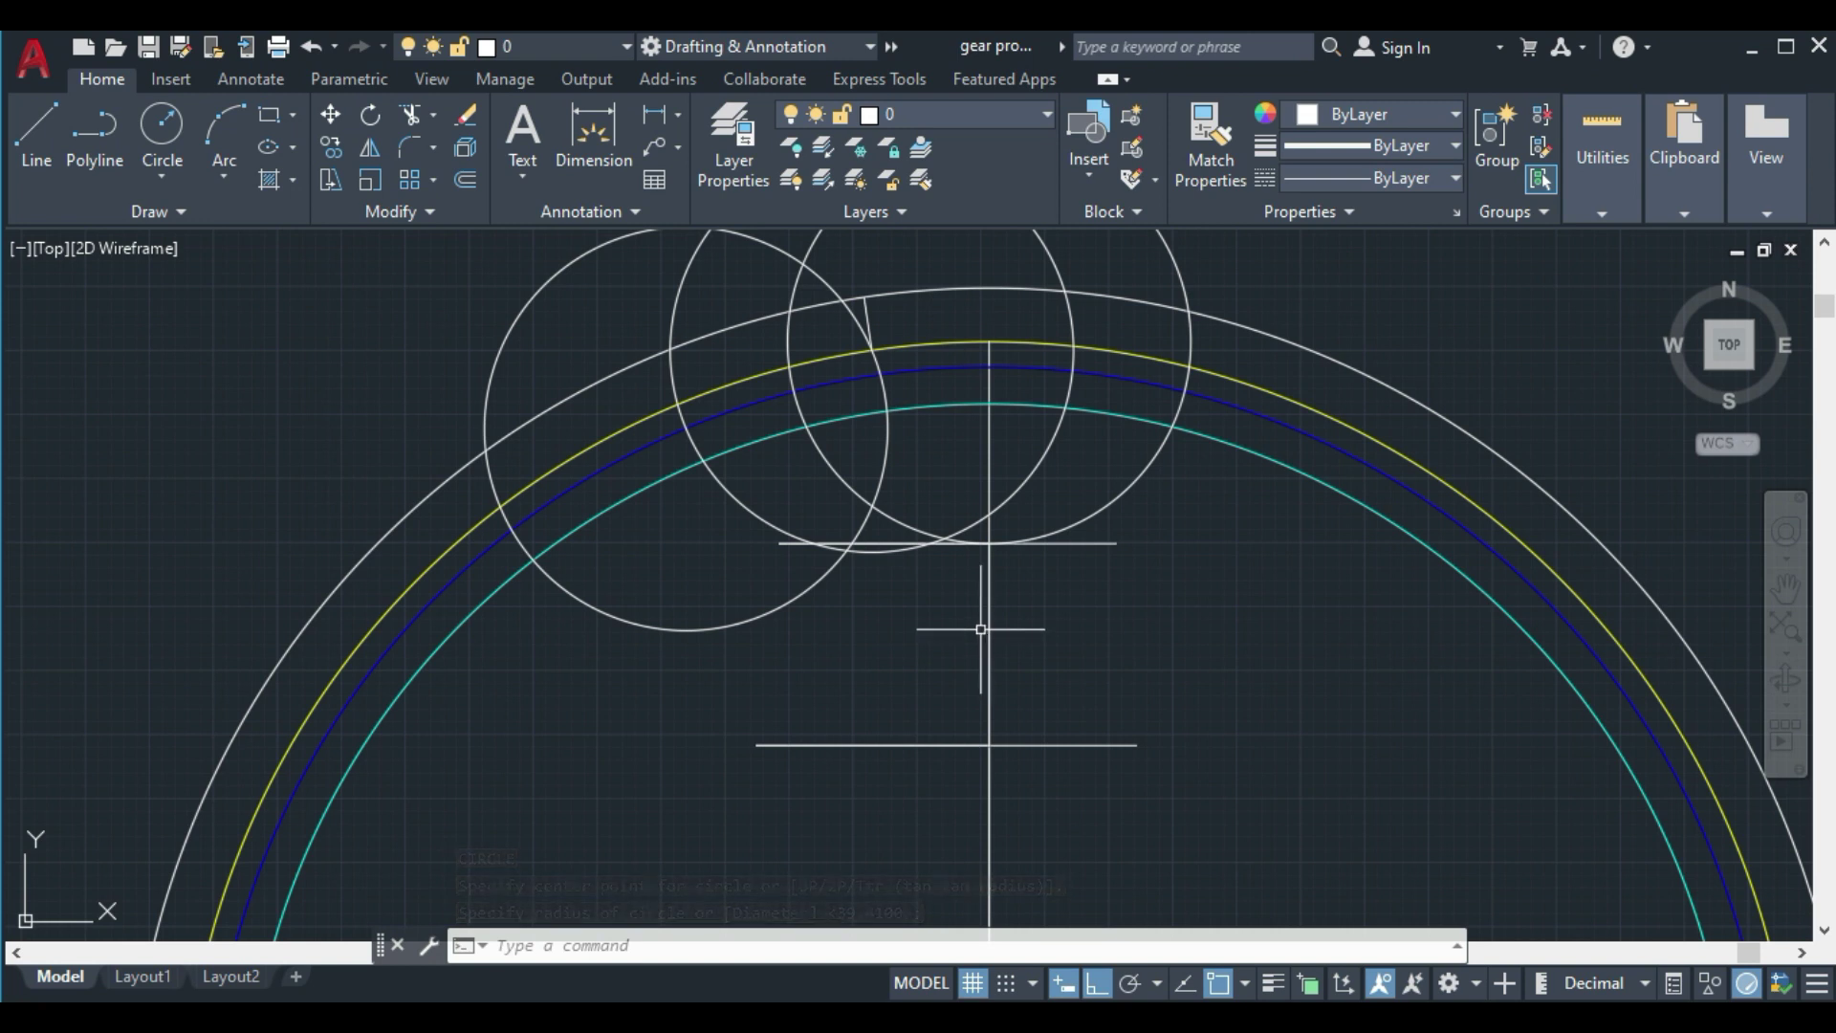
key("Return")
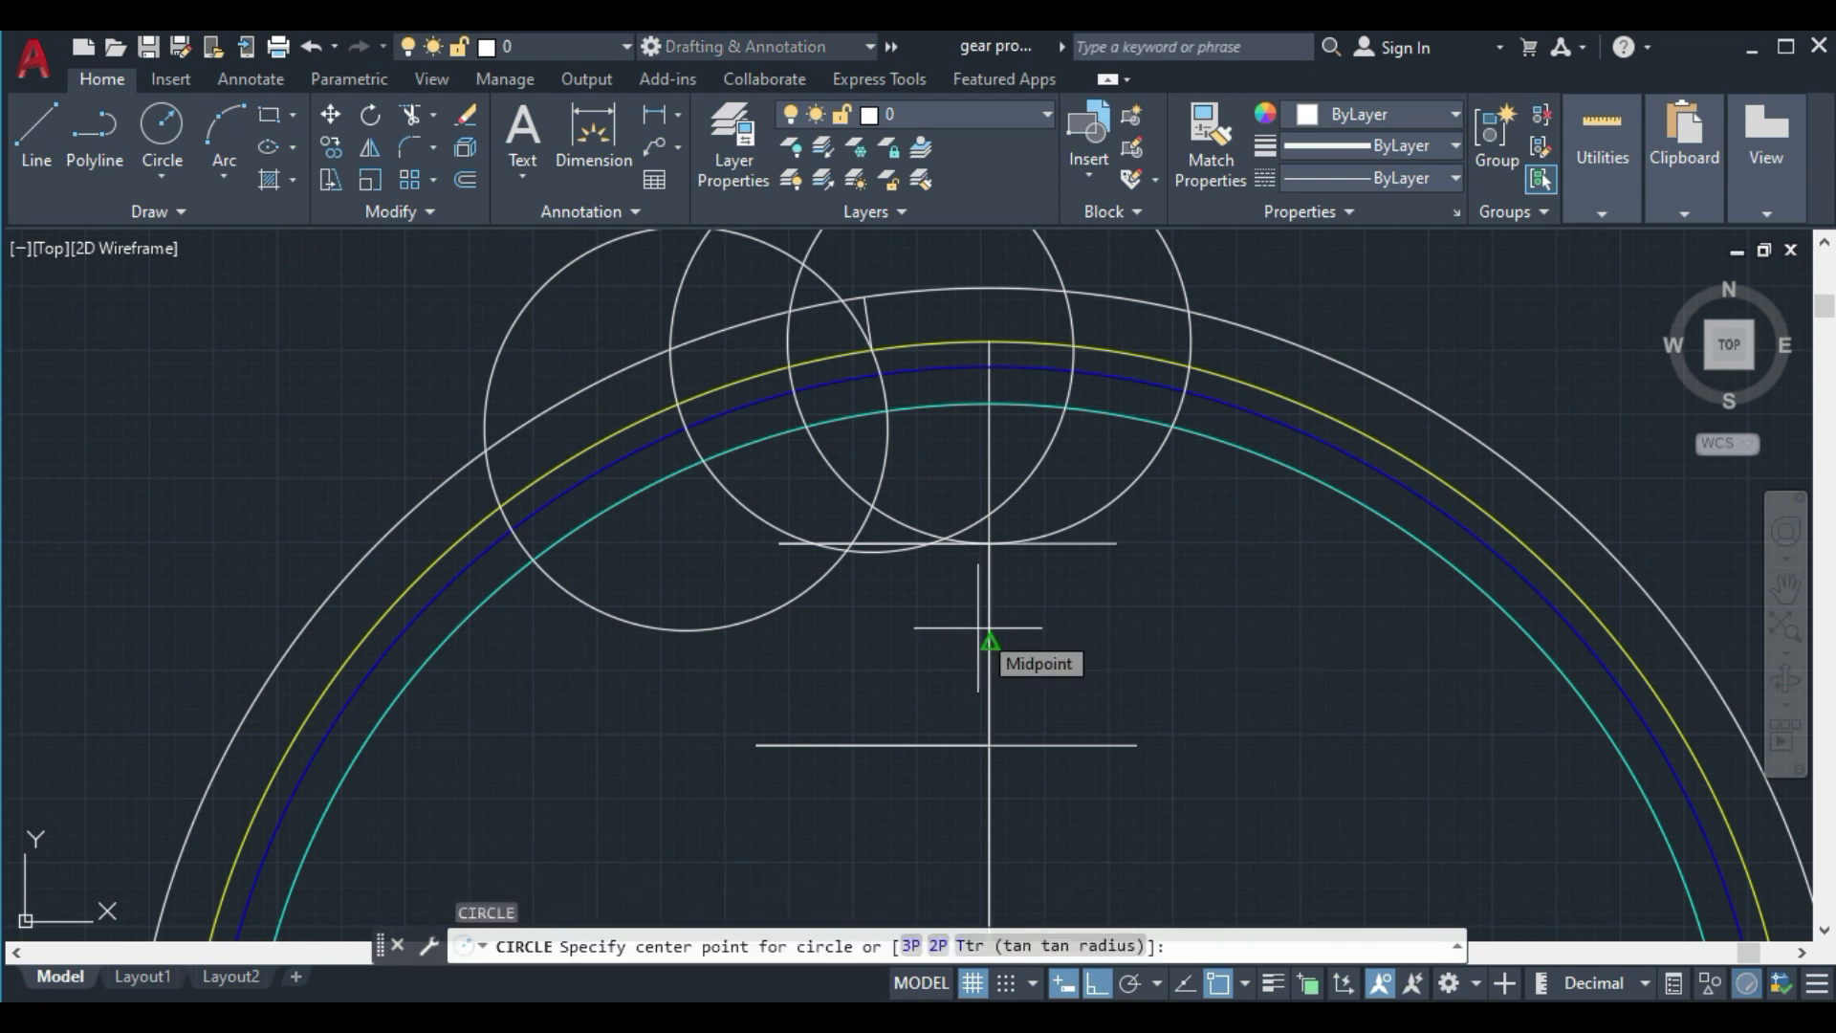
key("Escape")
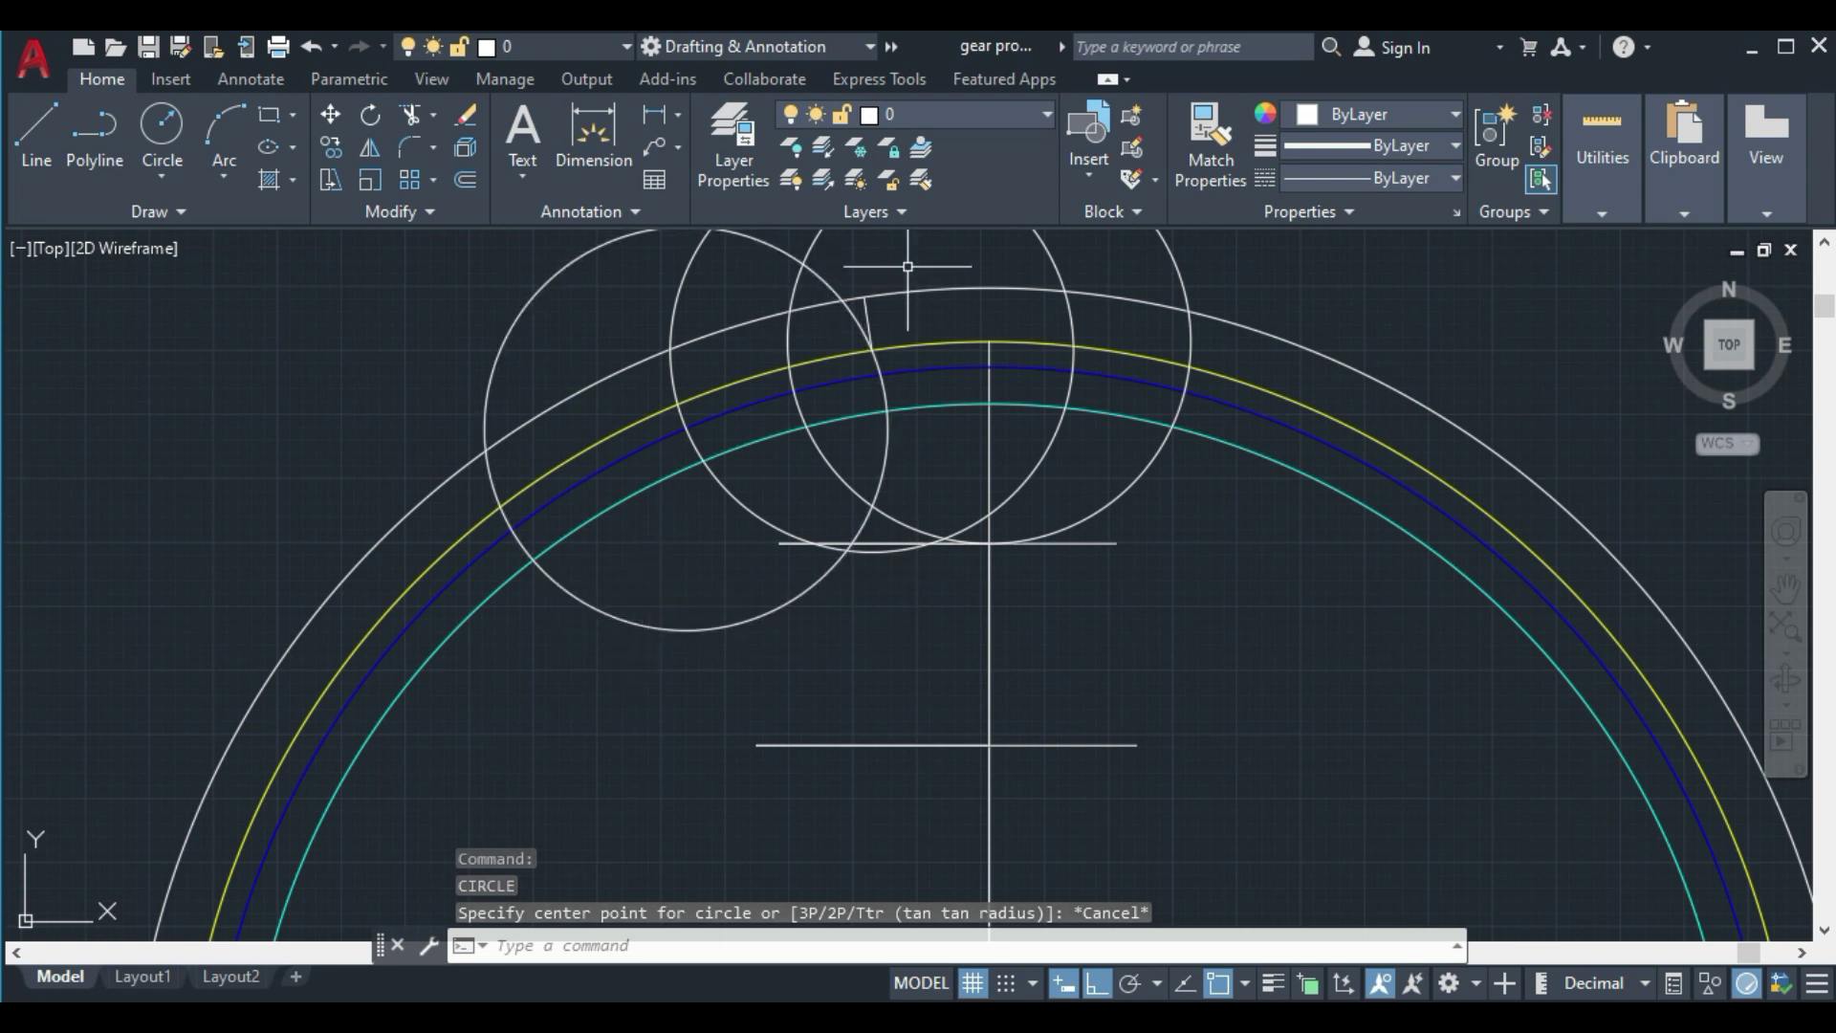
Trim the two tooth flank circles so that only their arcs between the addendum and dedendum circles remain as flanks
type("TR")
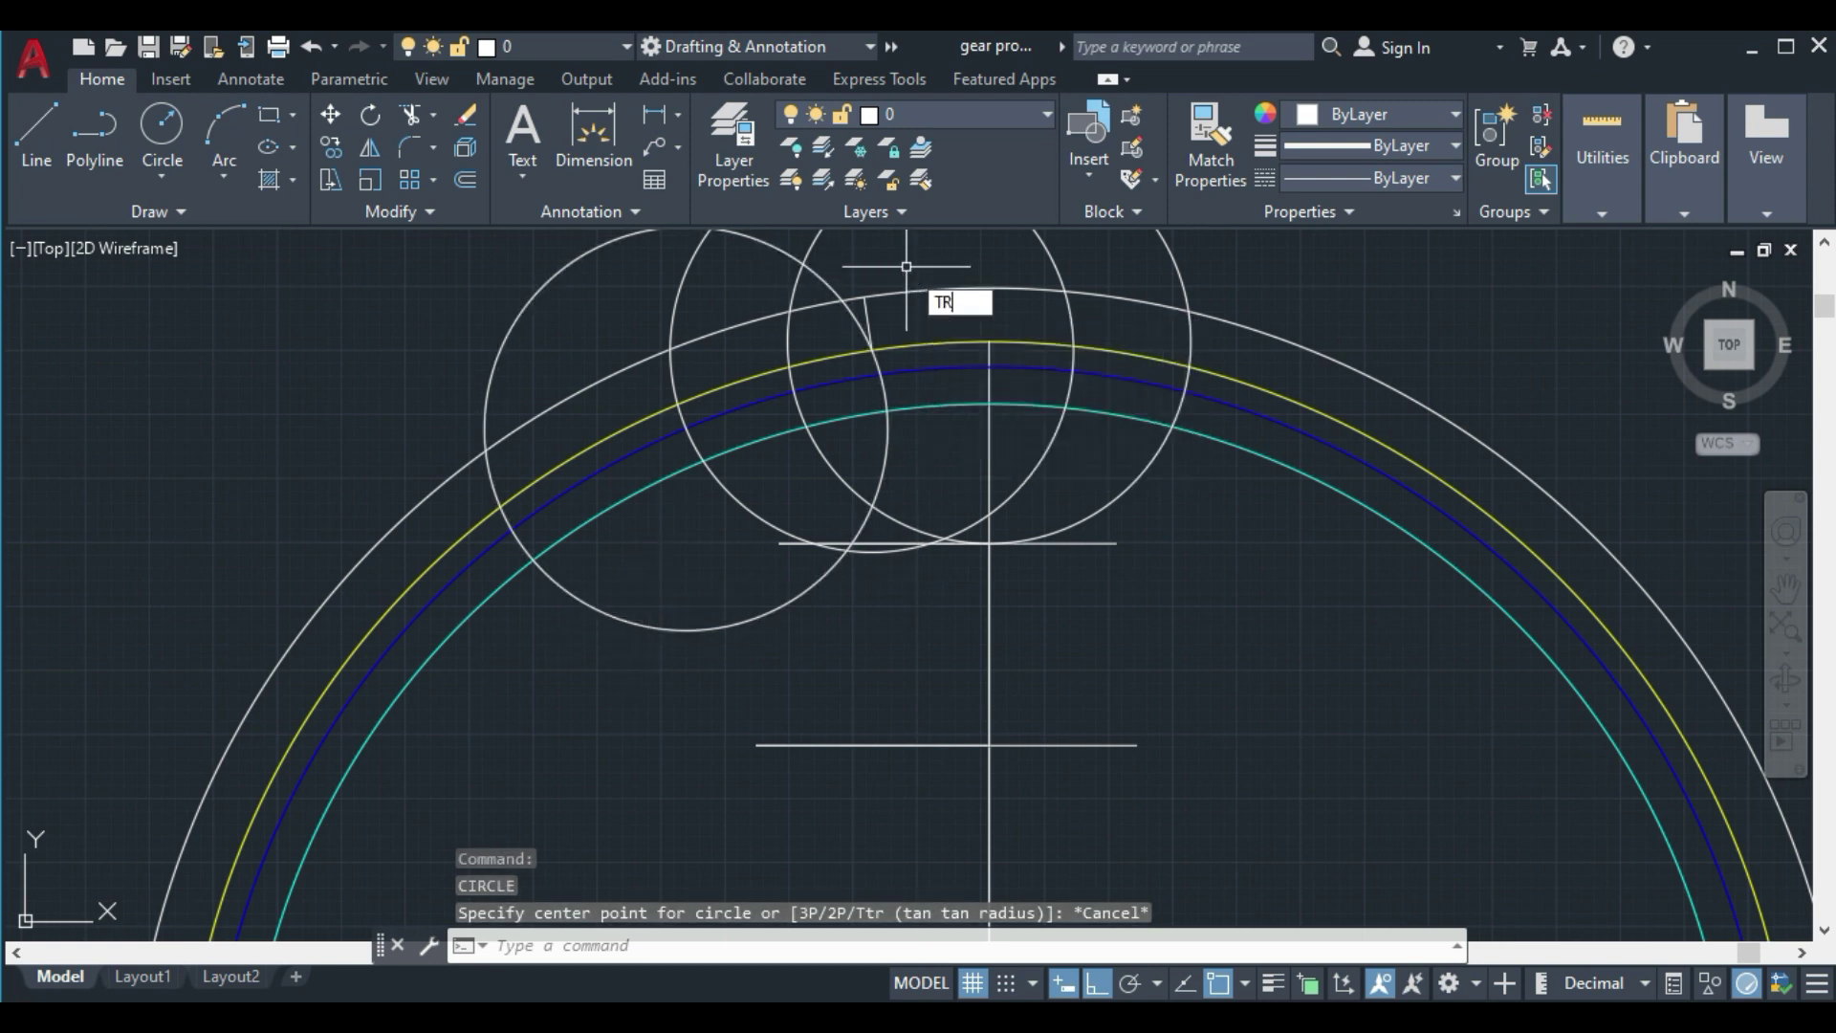
key("Return")
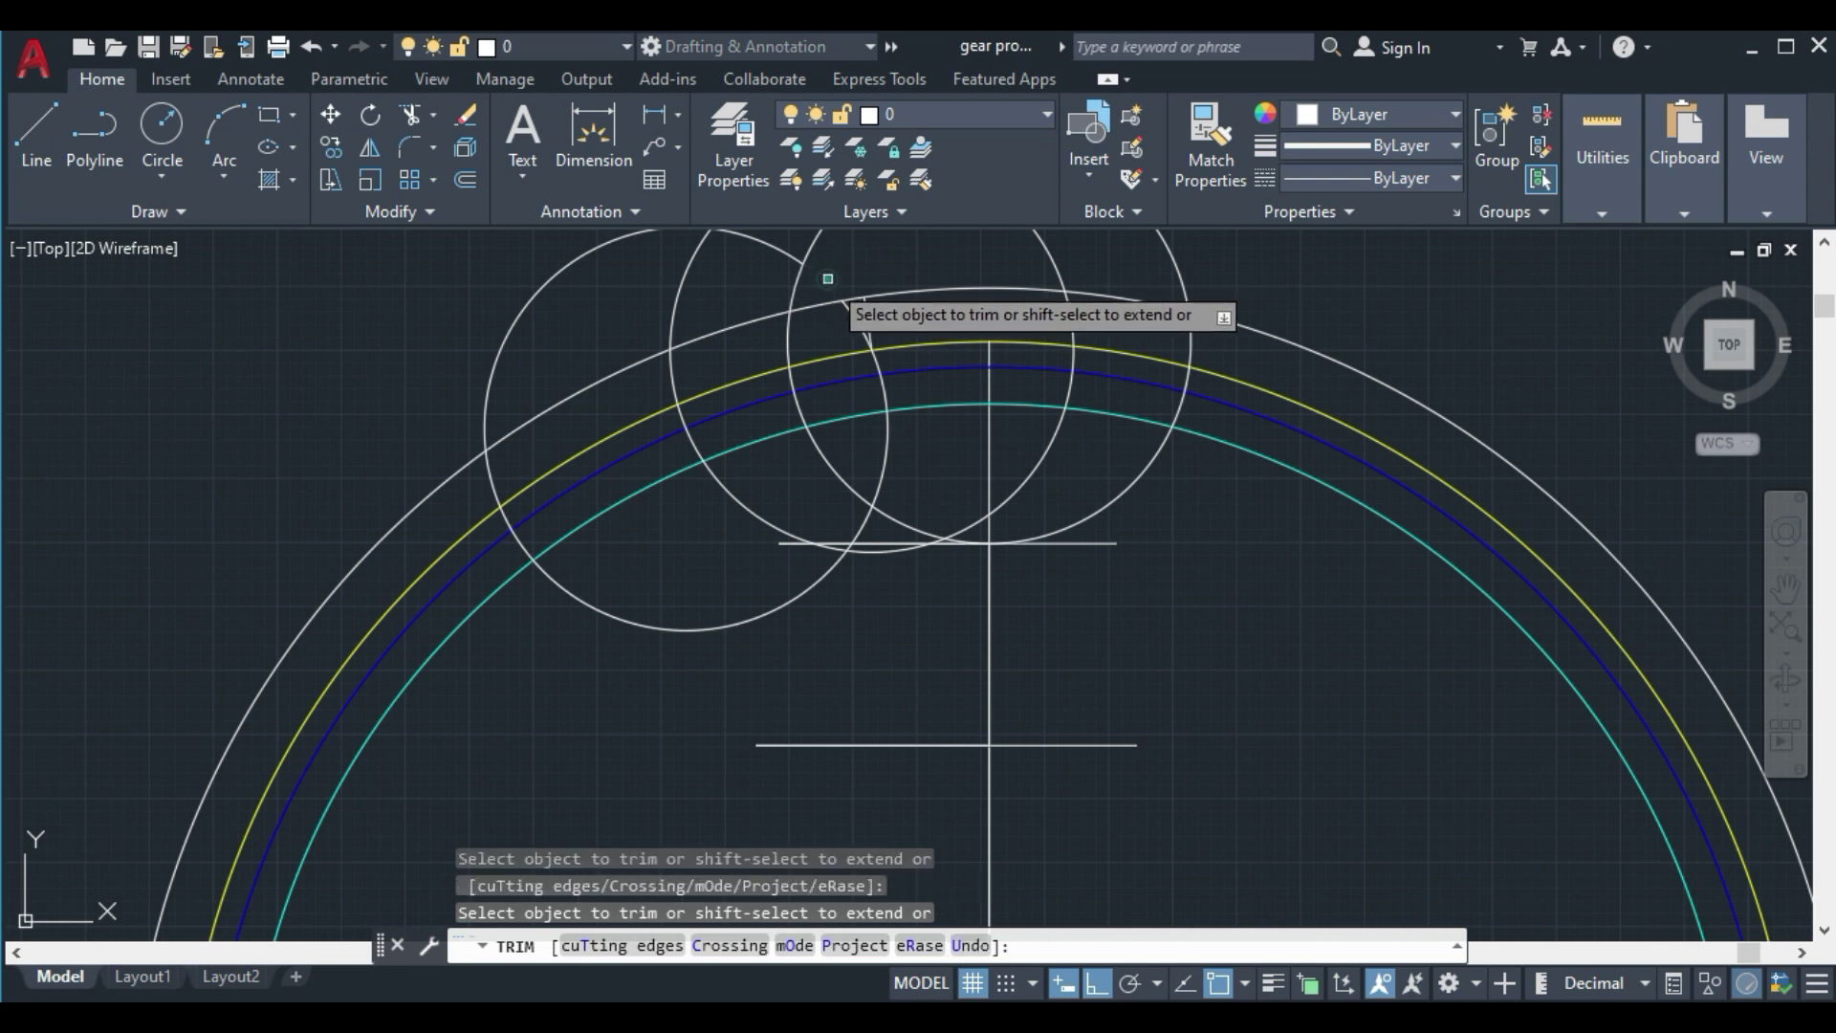
left_click(795, 285)
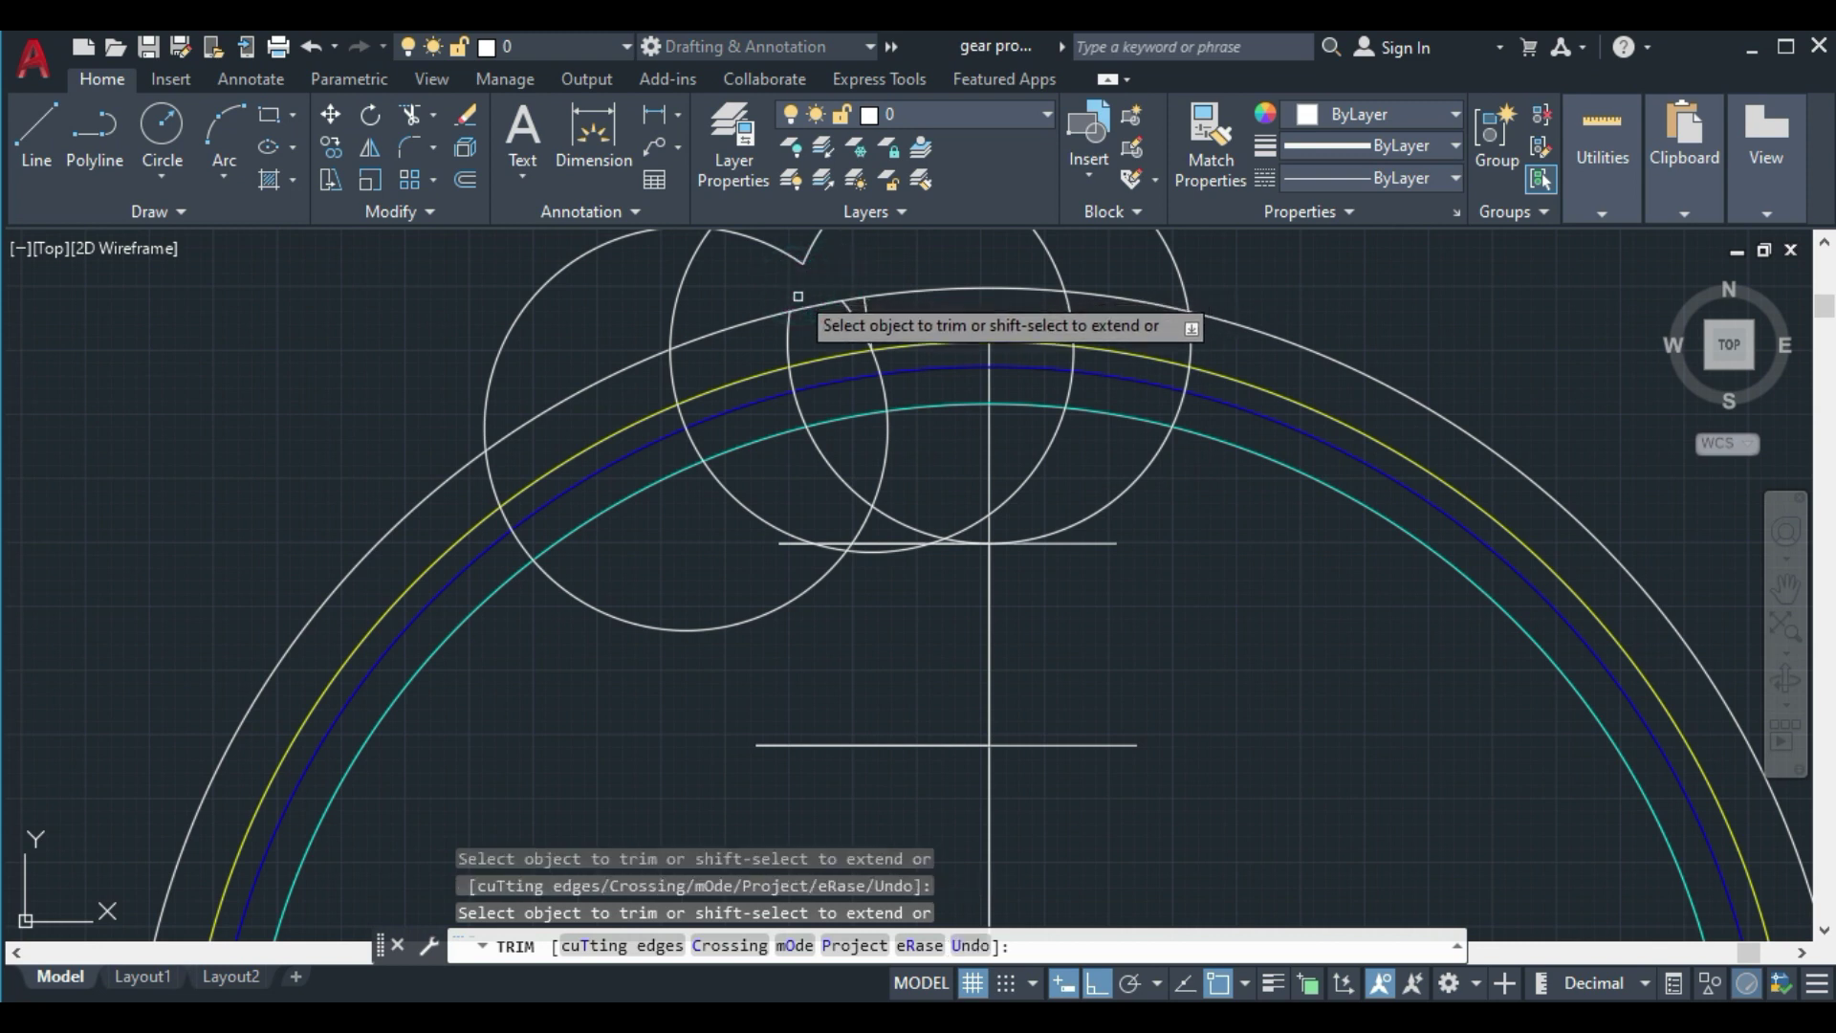
left_click(887, 432)
left_click(818, 449)
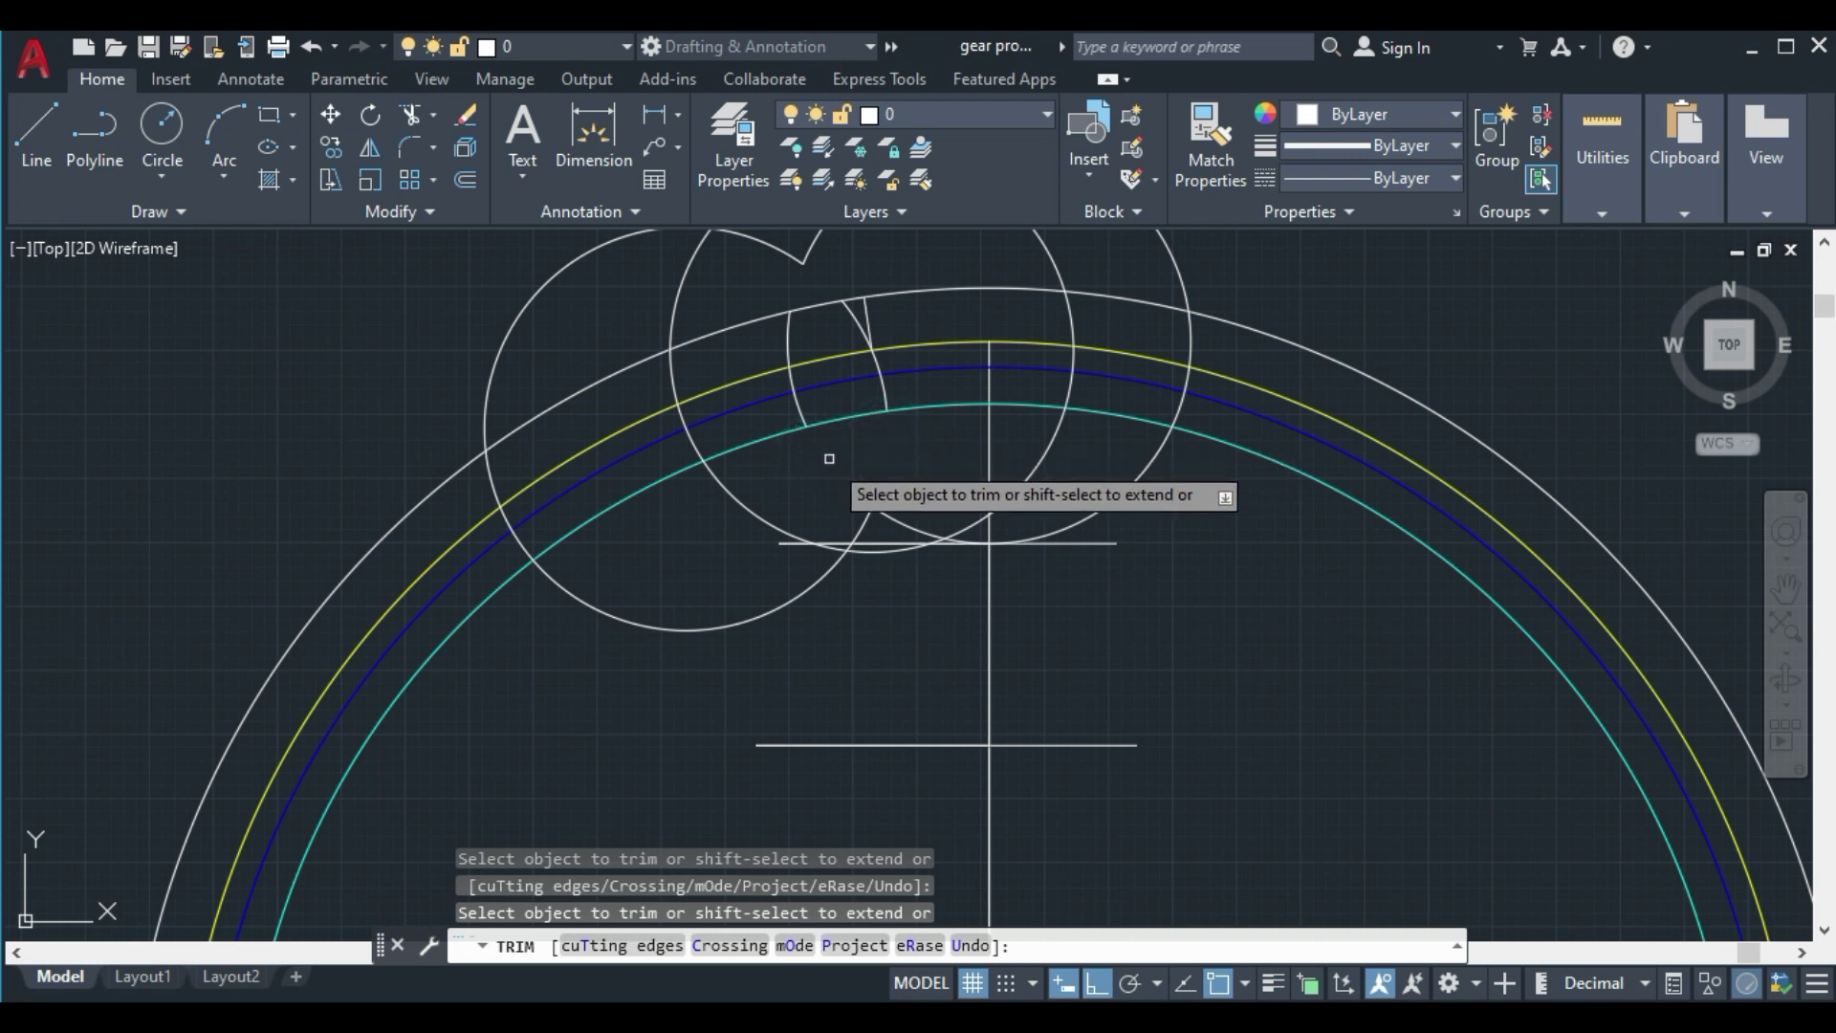
key("Return")
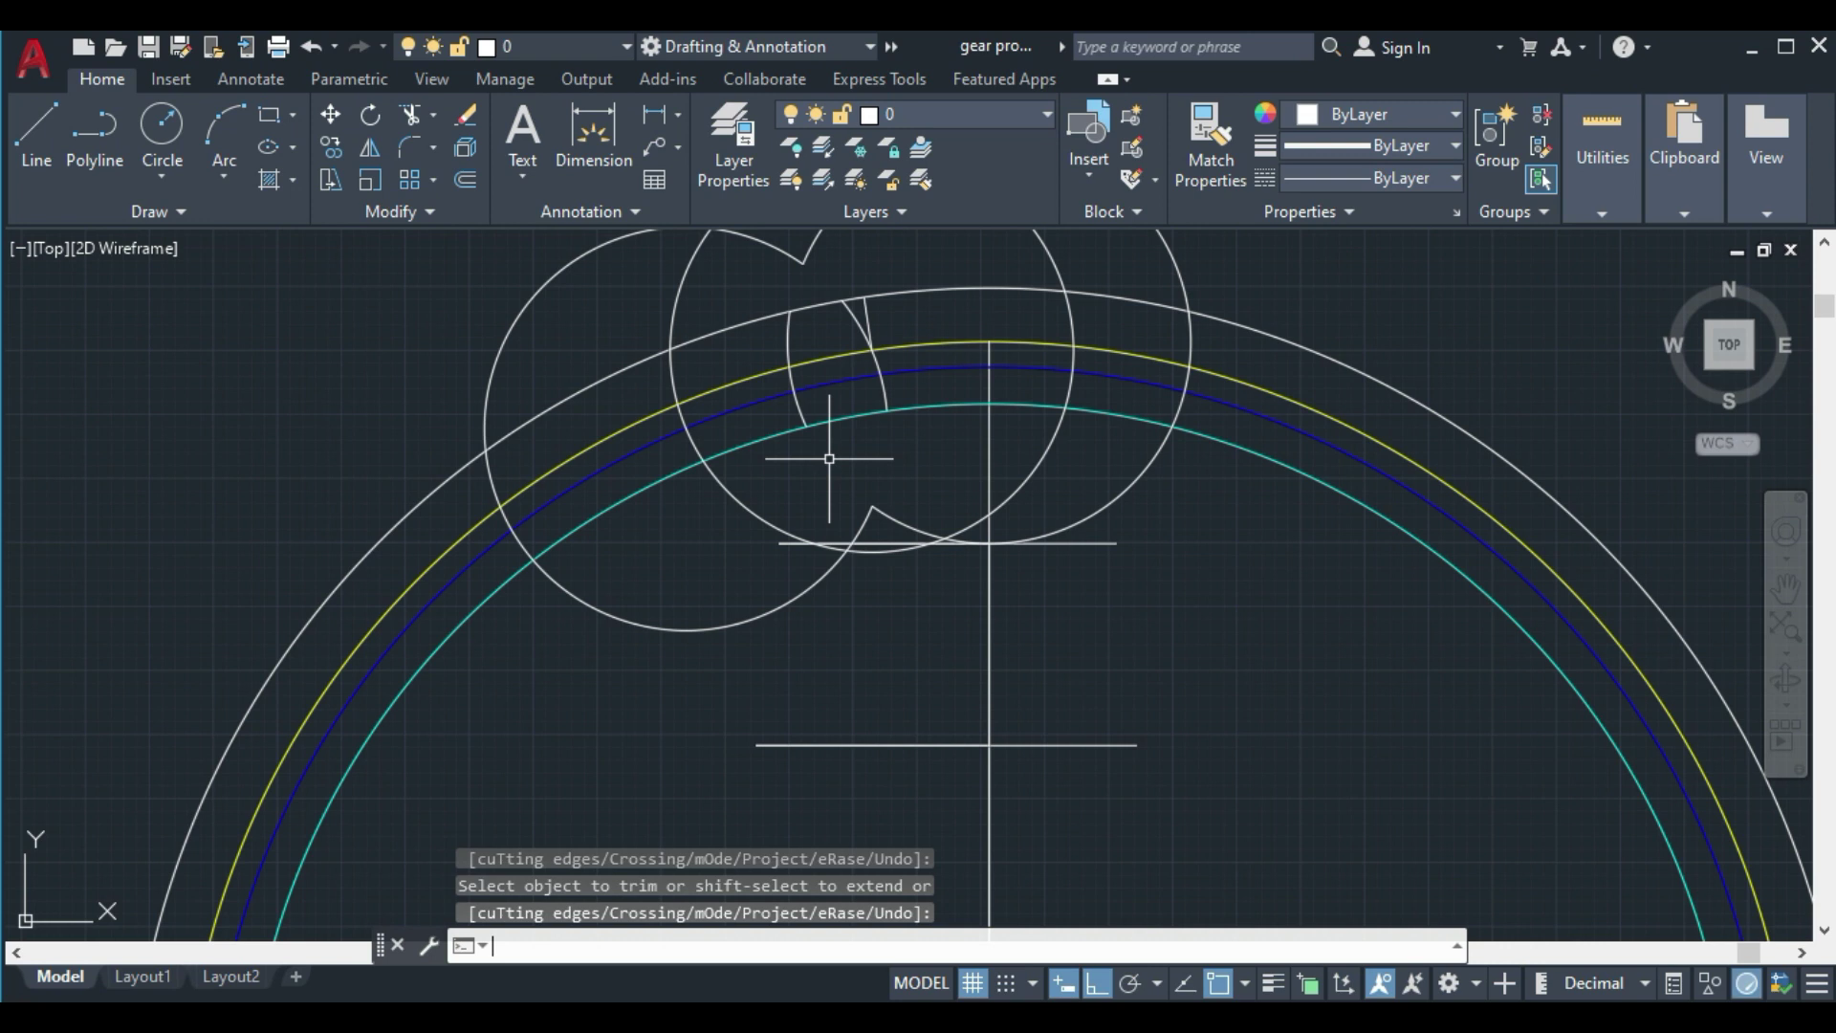
Delete the leftover outer parts of the flank circles, the remaining construction circle and the short radial line at the tooth
left_click(684, 270)
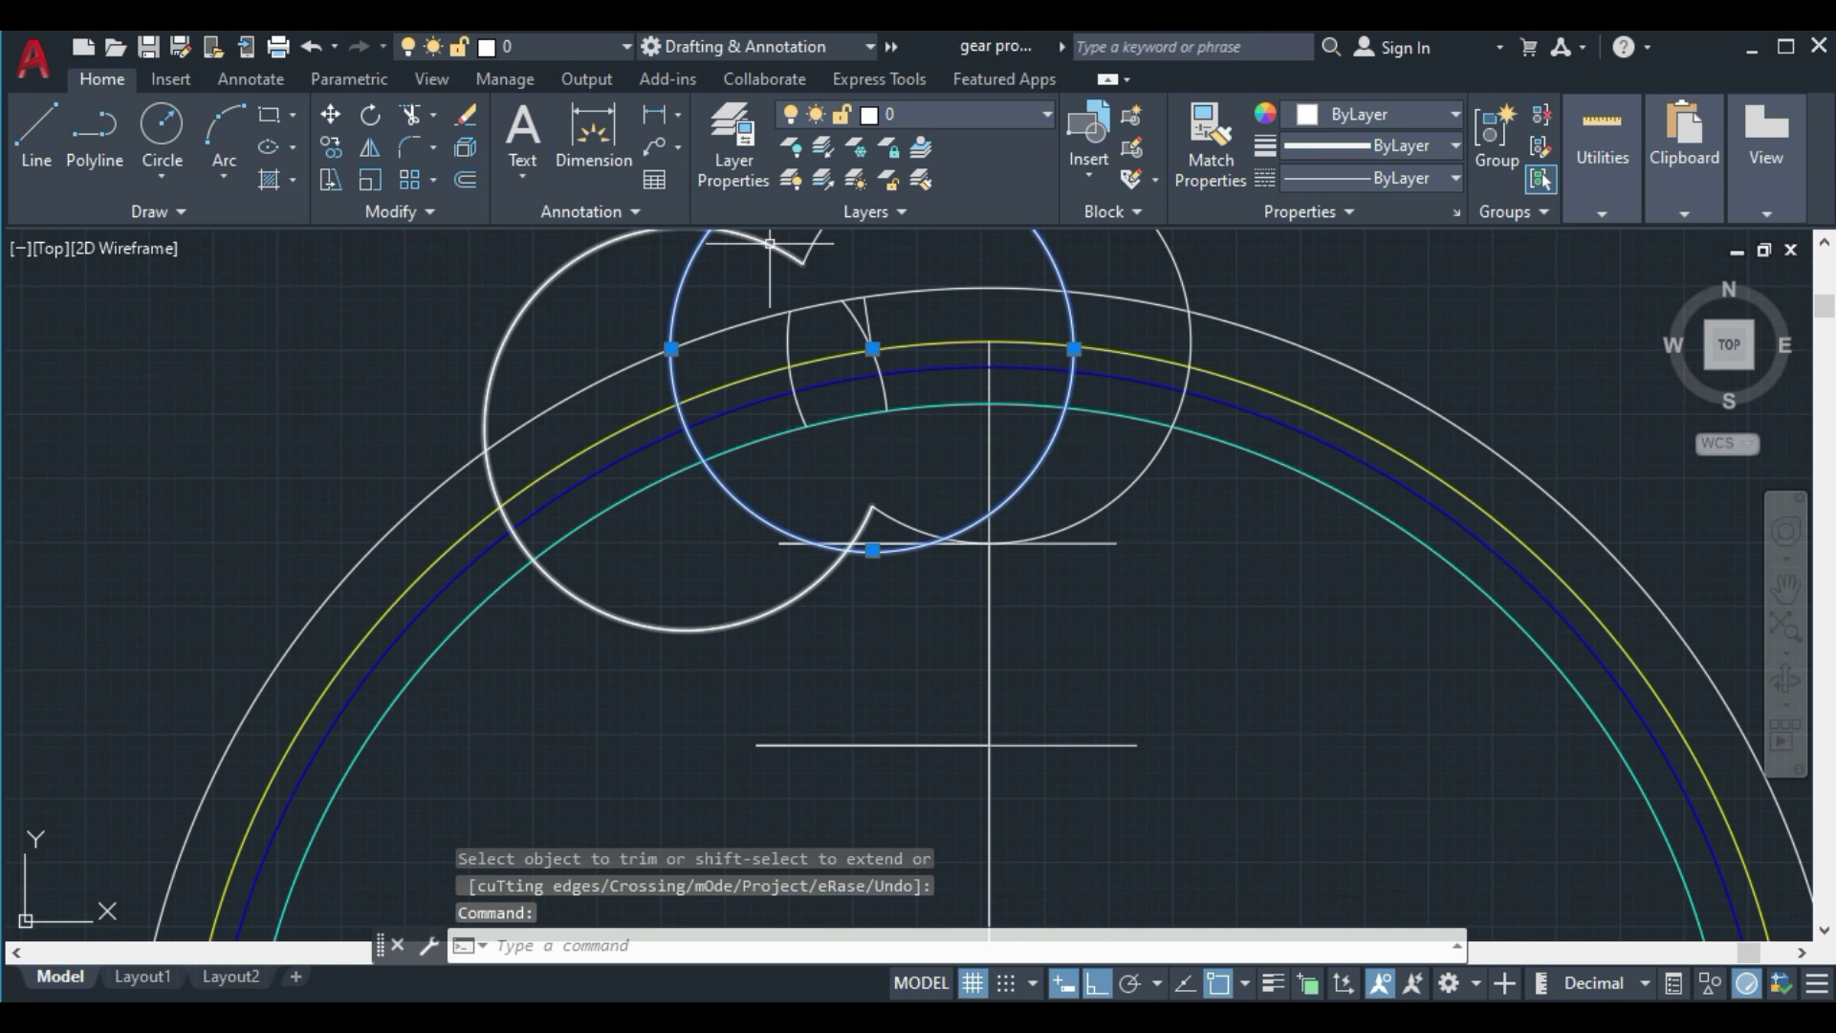
left_click(770, 245)
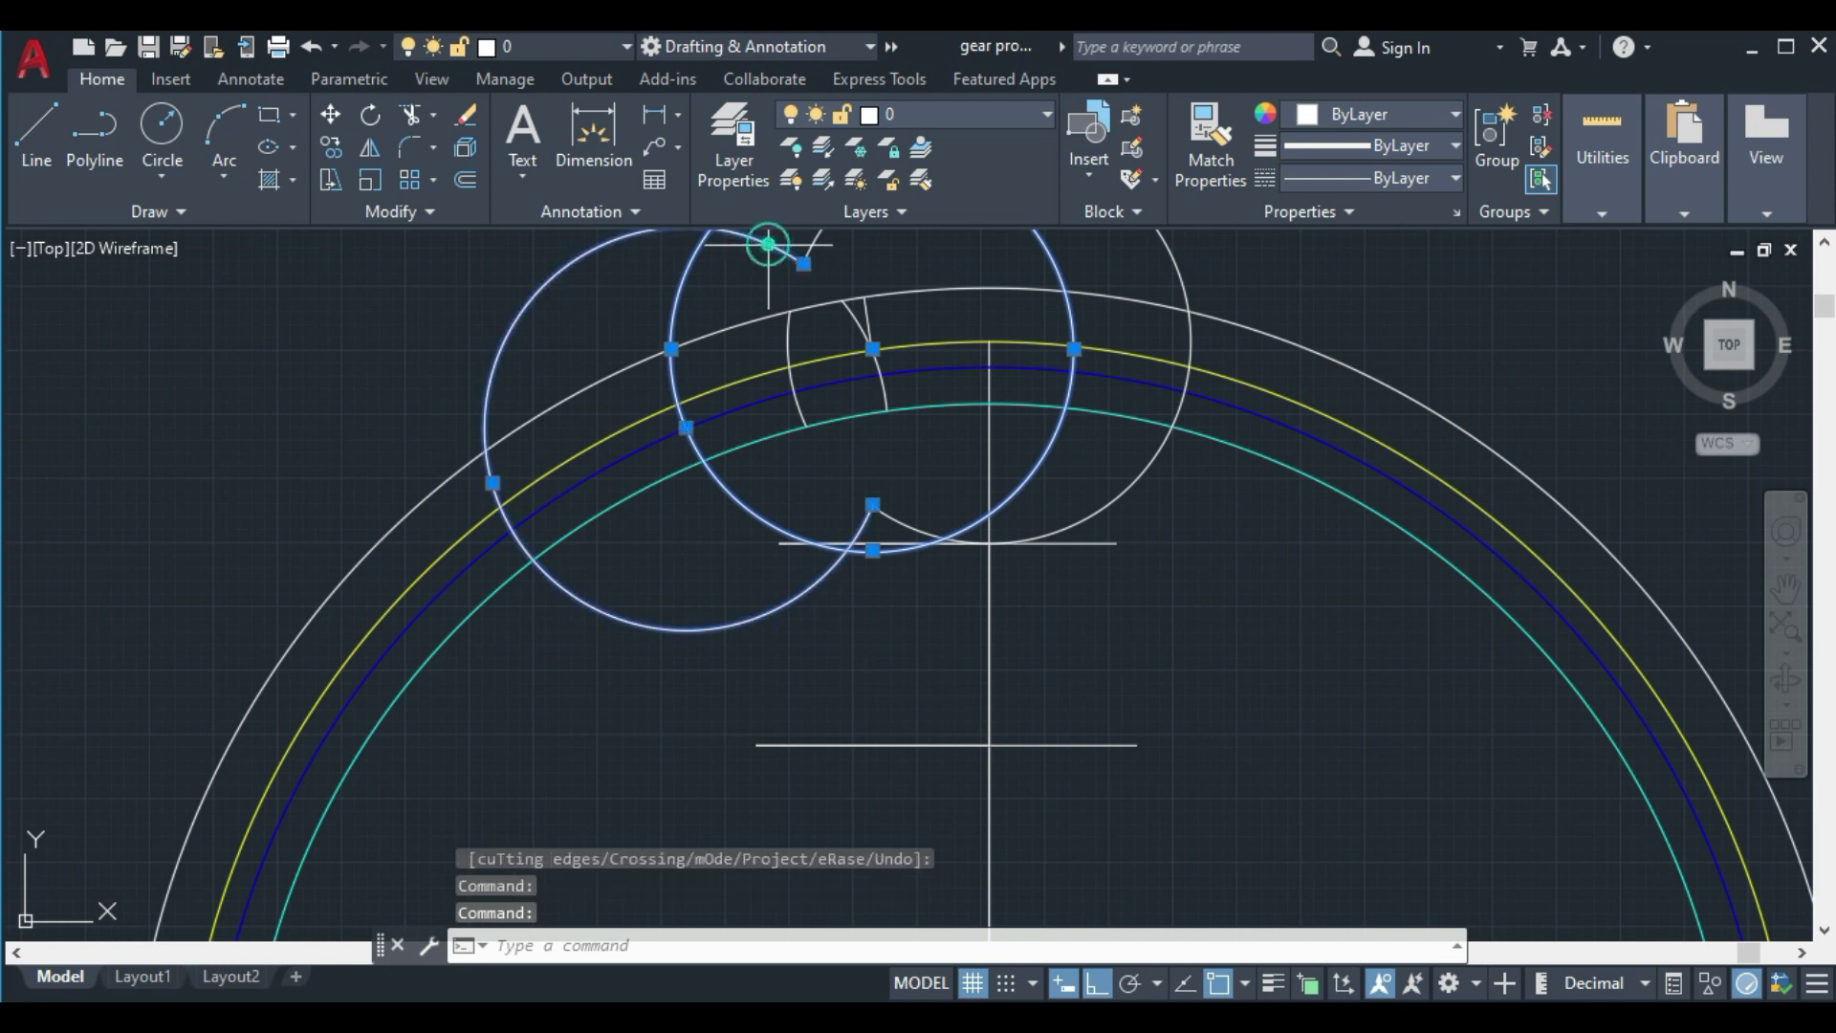
left_click(818, 241)
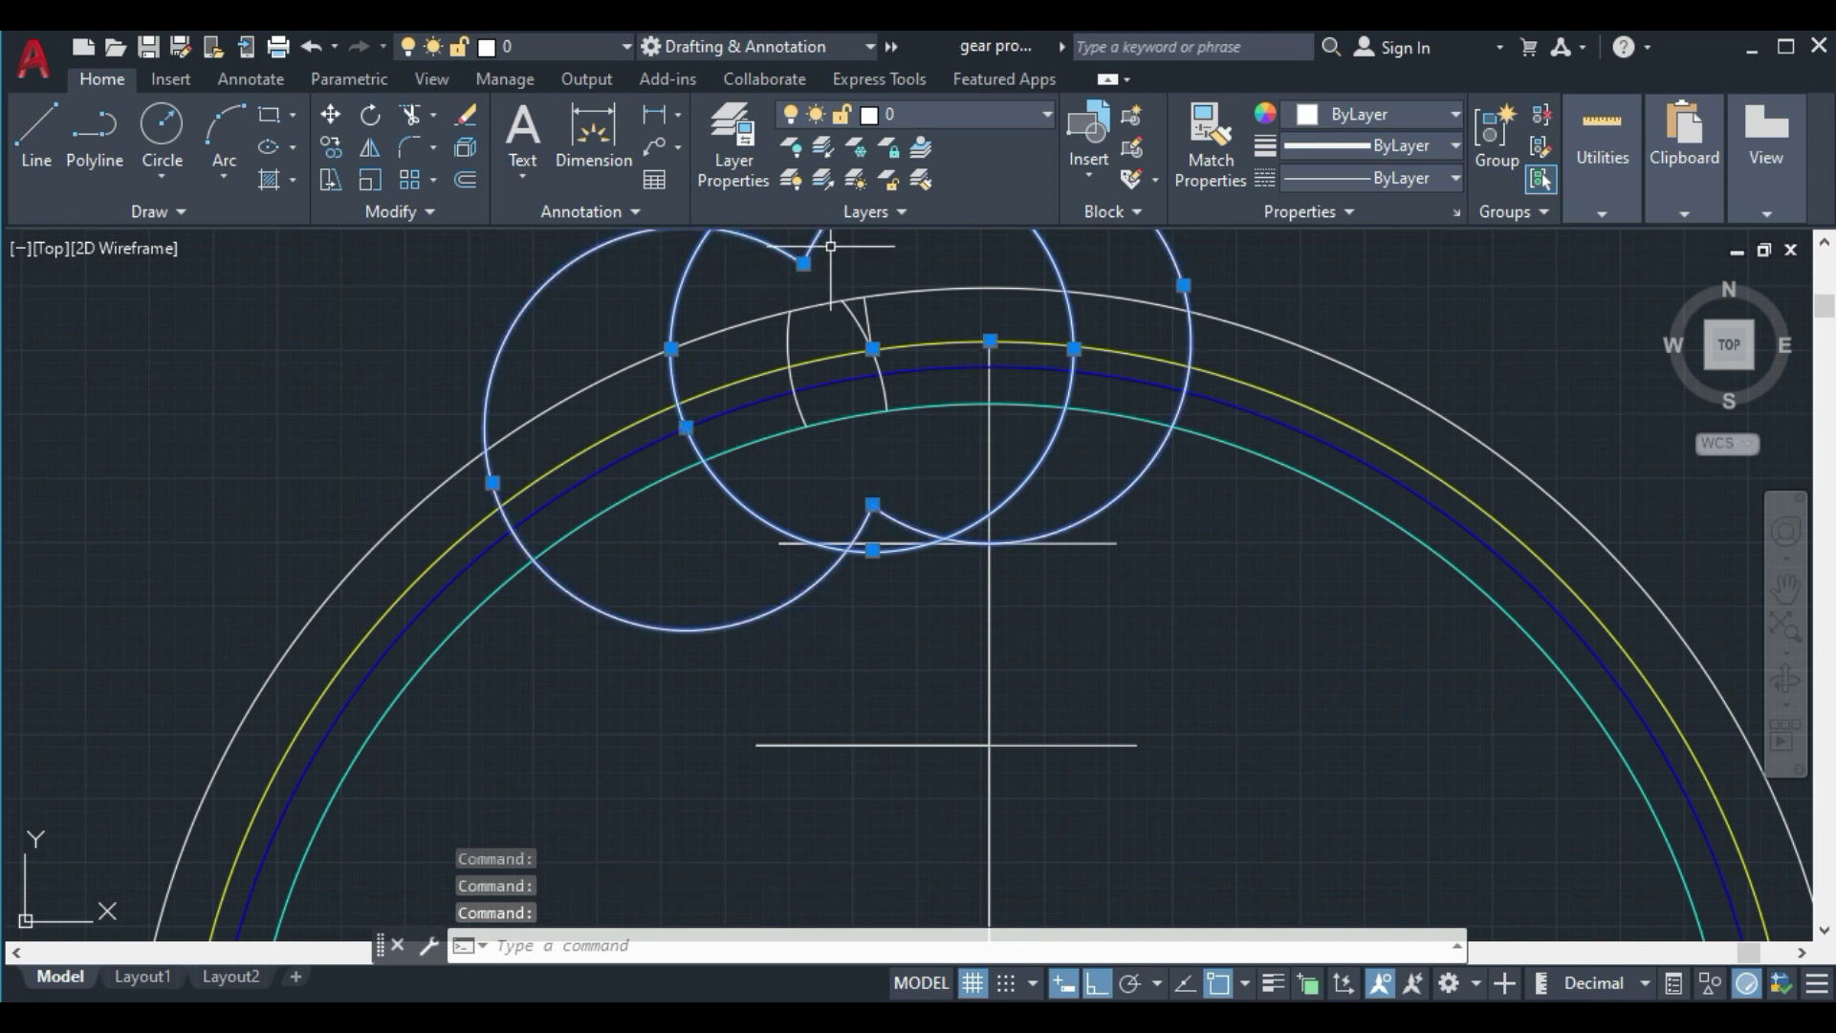
key("Delete")
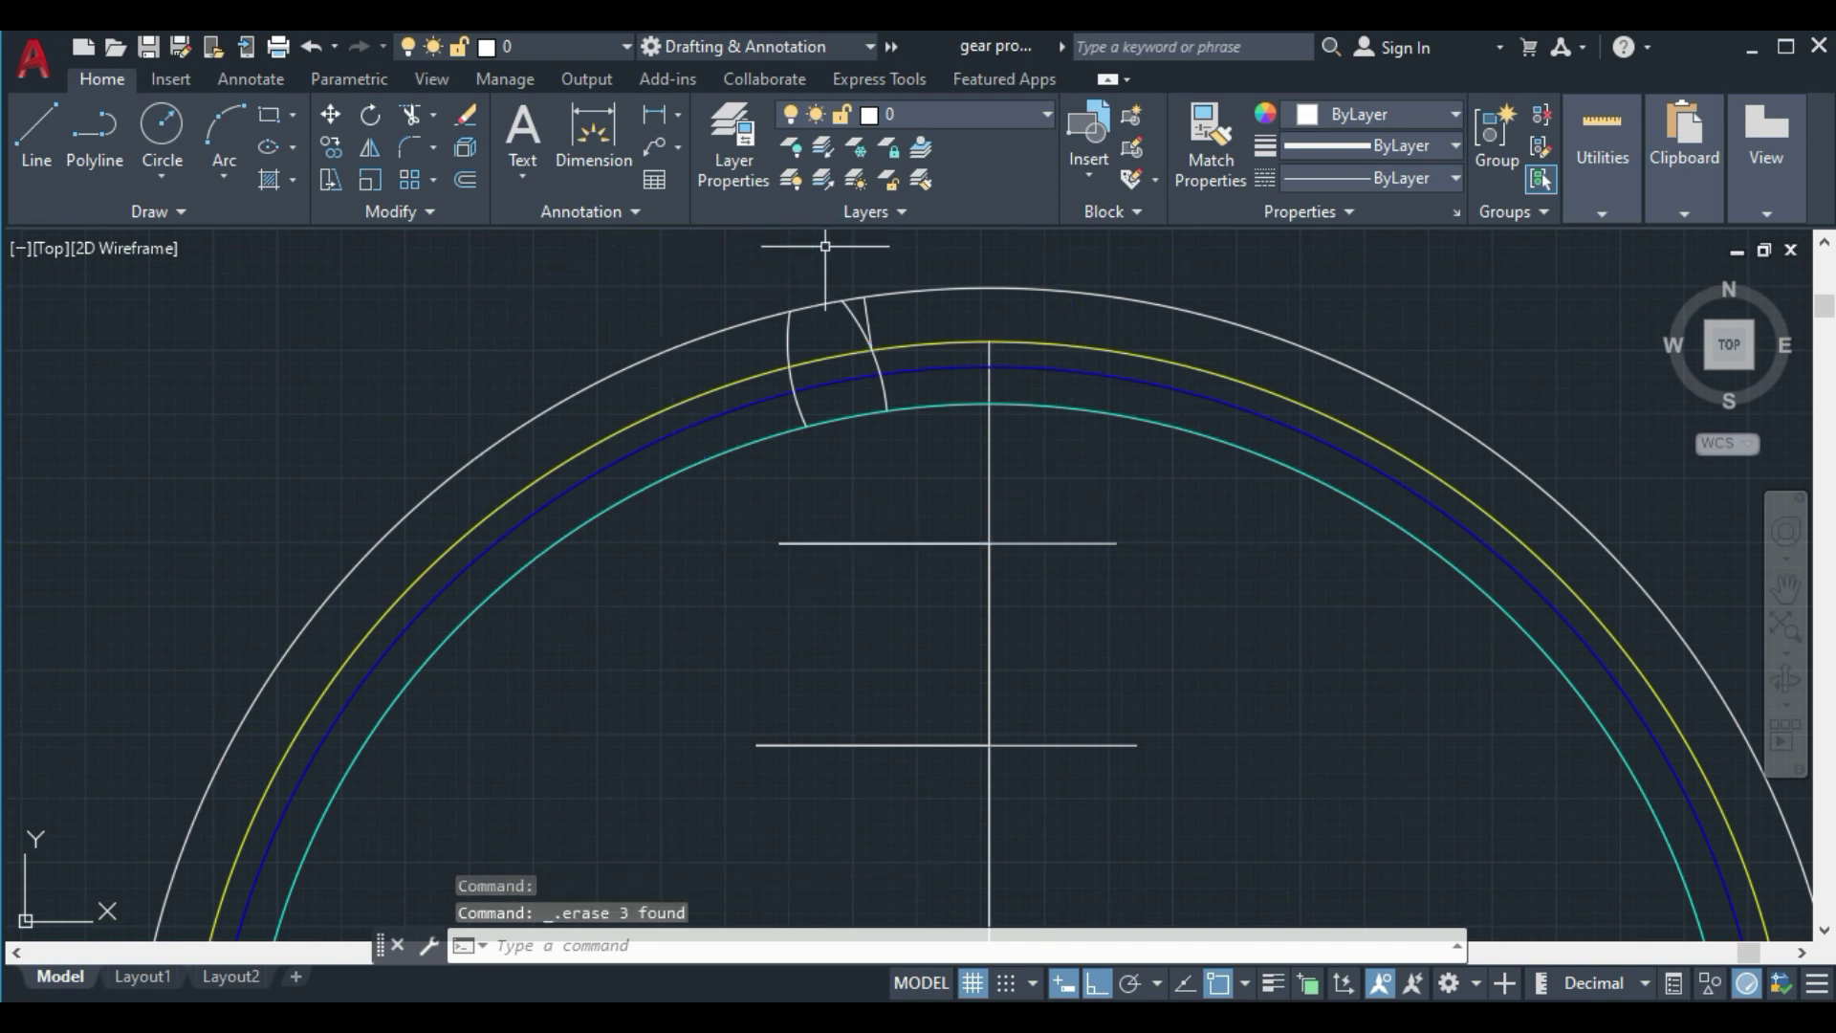
left_click(866, 319)
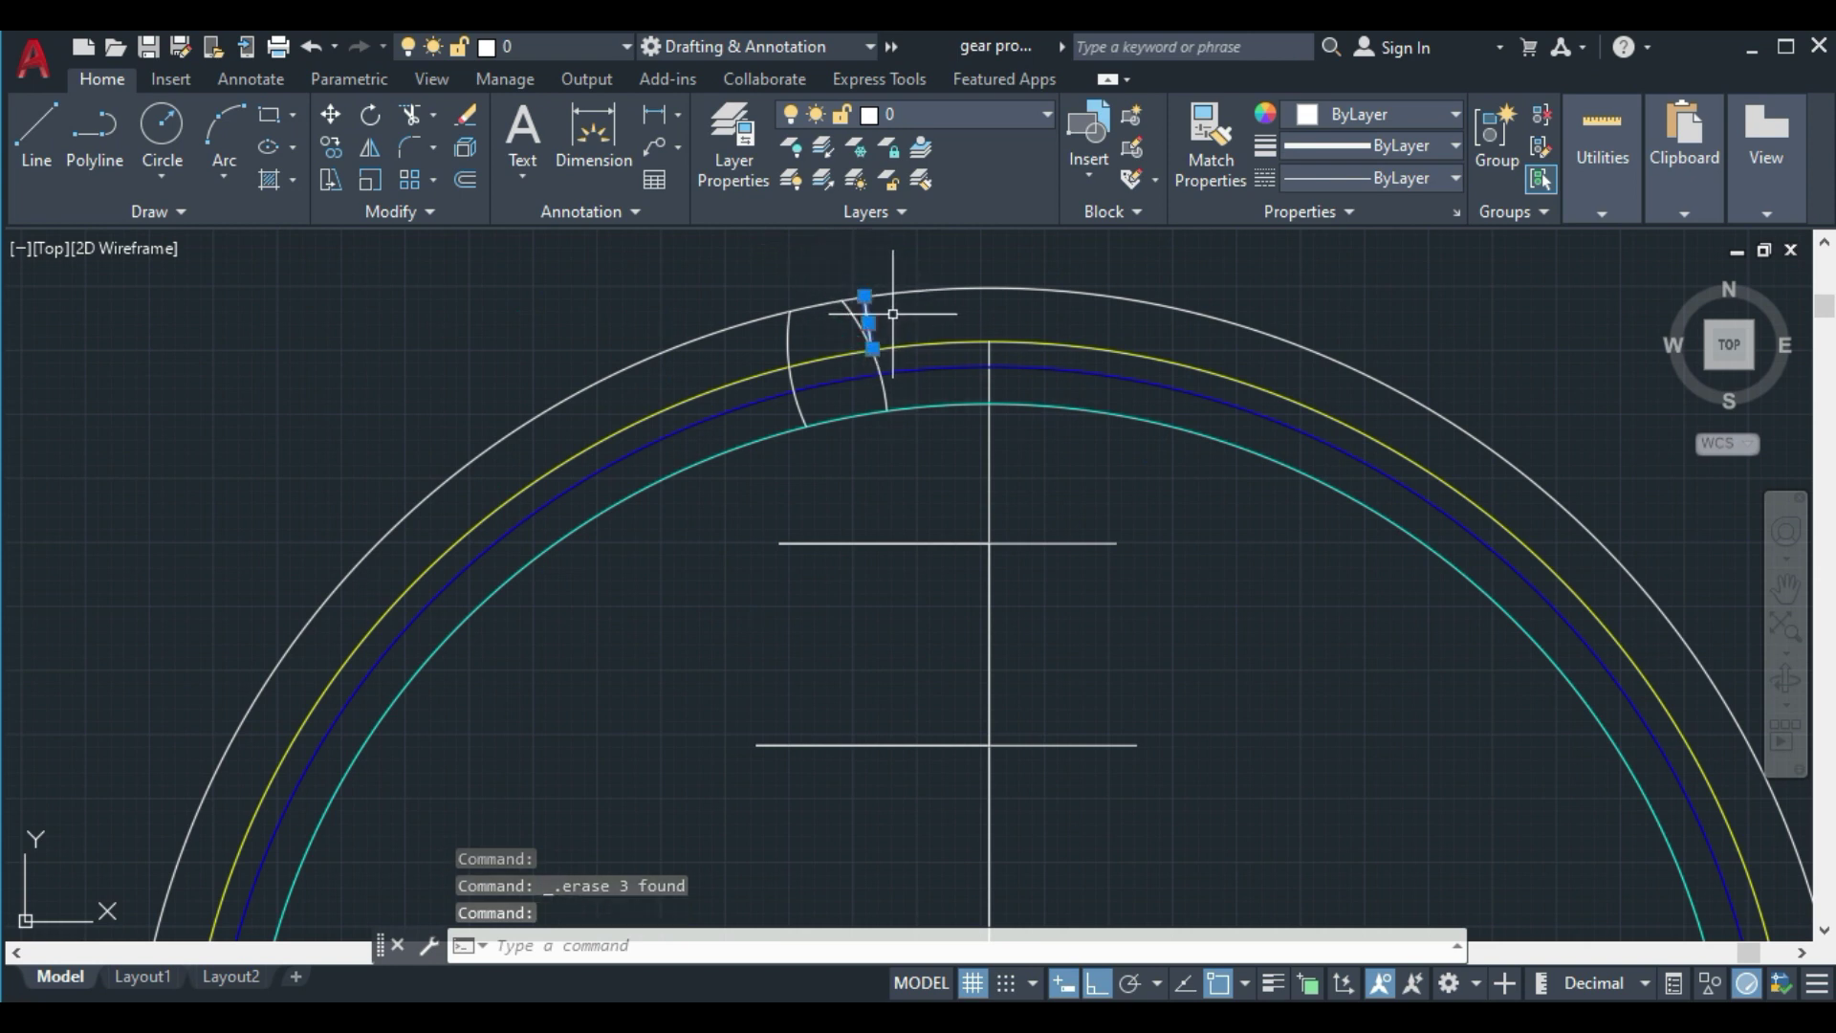
key("Delete")
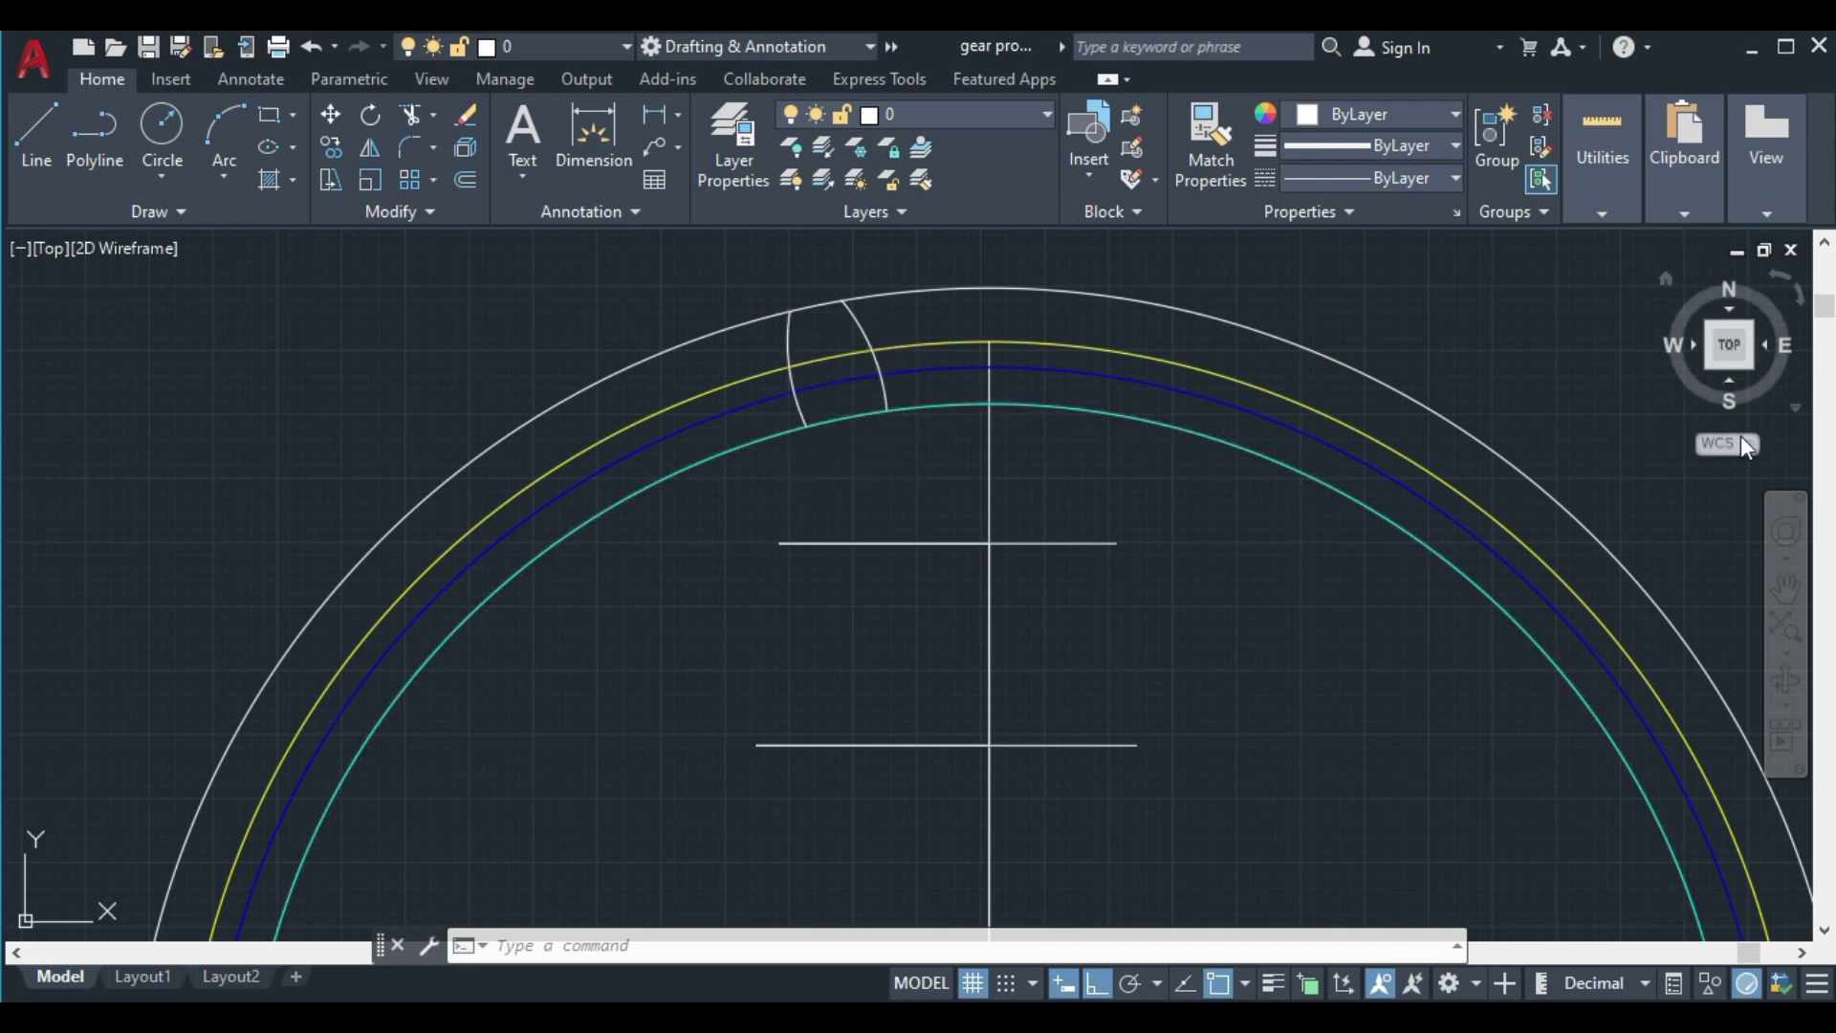
Check the calculated fillet radius in the notes beside the gear and return to the tooth
left_click(1787, 593)
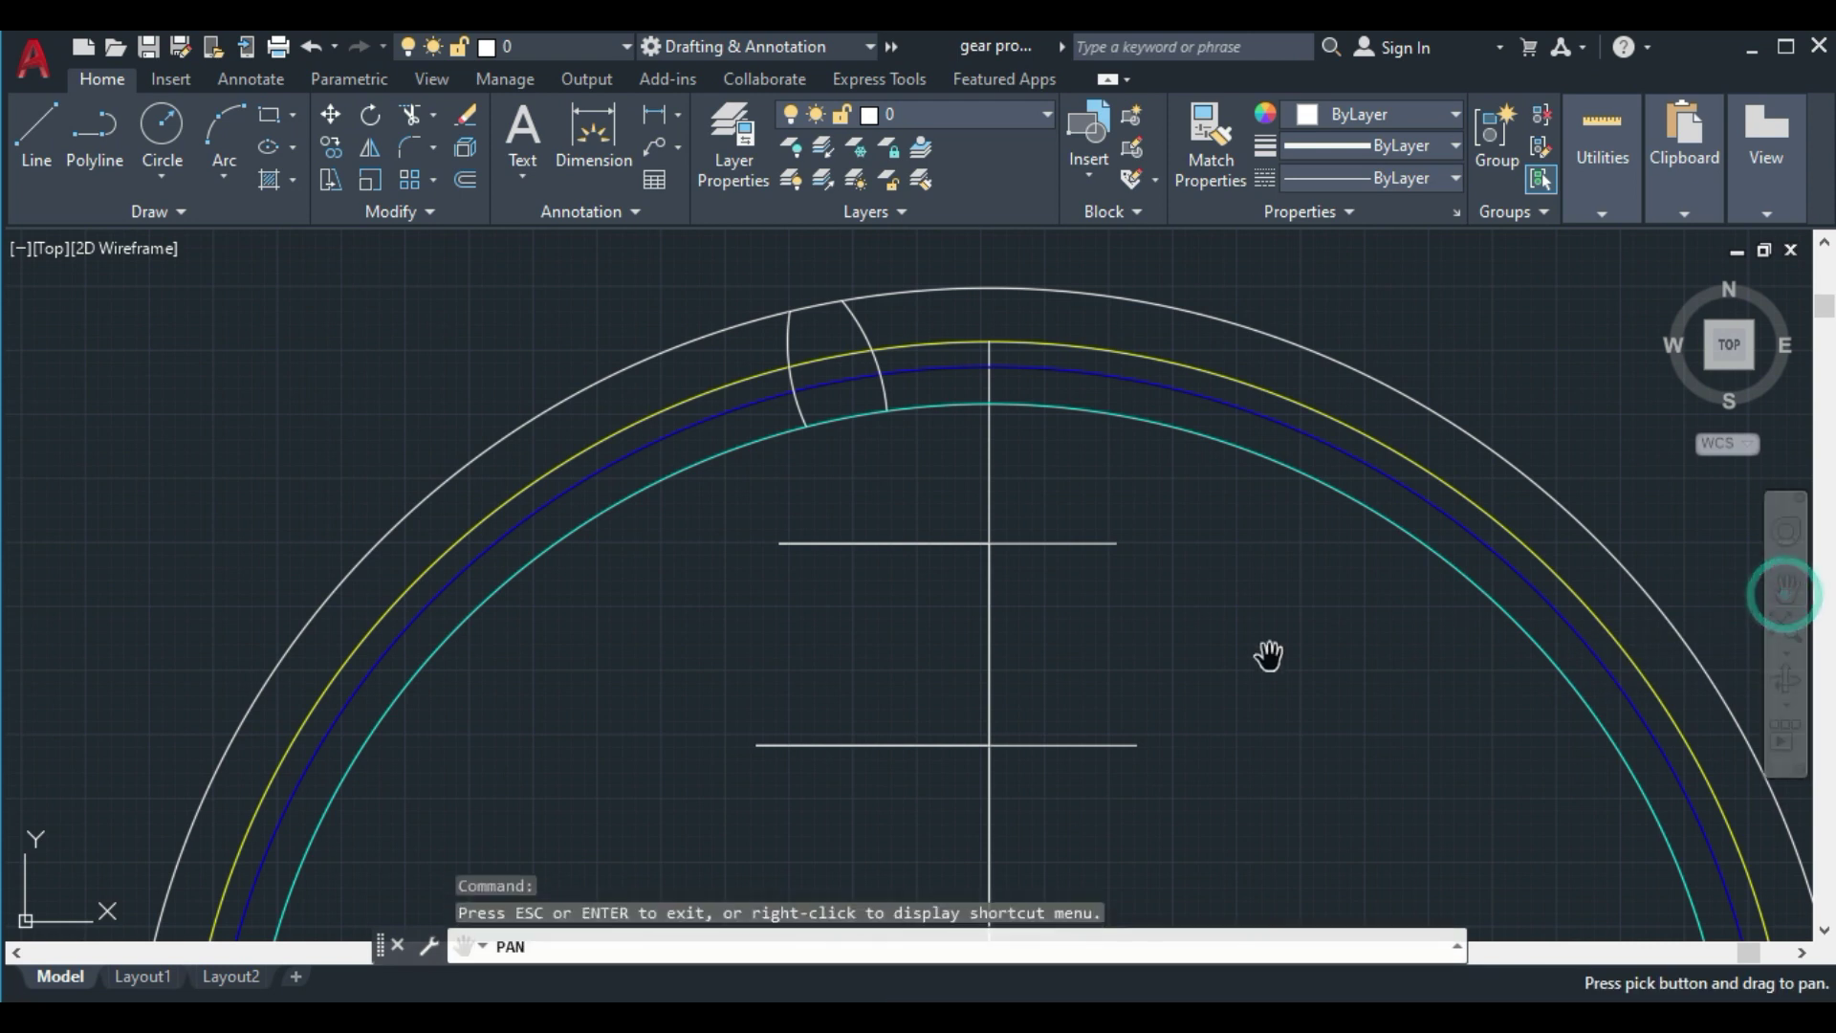
mouse_move(893, 643)
left_mouse_down()
mouse_move(1369, 532)
mouse_move(1397, 475)
left_mouse_up()
left_click_drag(328, 600, 1230, 325)
left_click_drag(890, 586, 669, 151)
left_click_drag(736, 428, 856, 504)
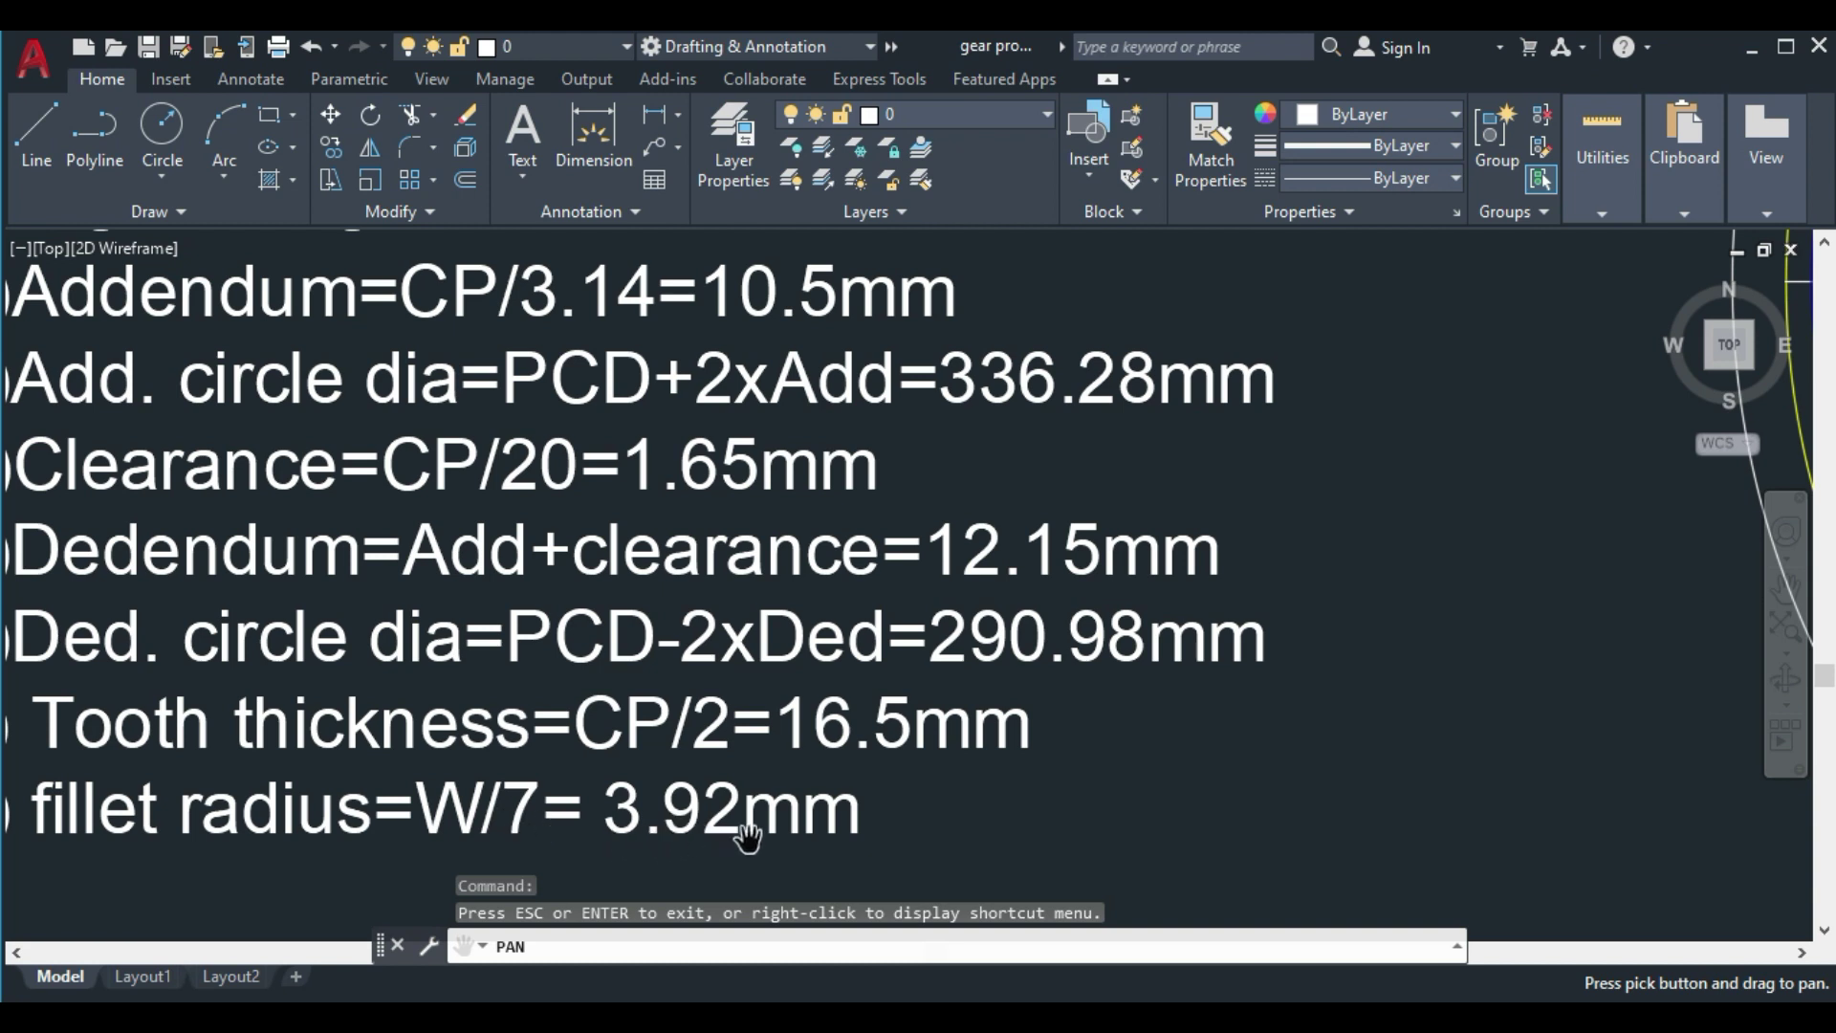
mouse_move(1300, 612)
left_mouse_down()
mouse_move(759, 648)
mouse_move(111, 763)
left_mouse_up()
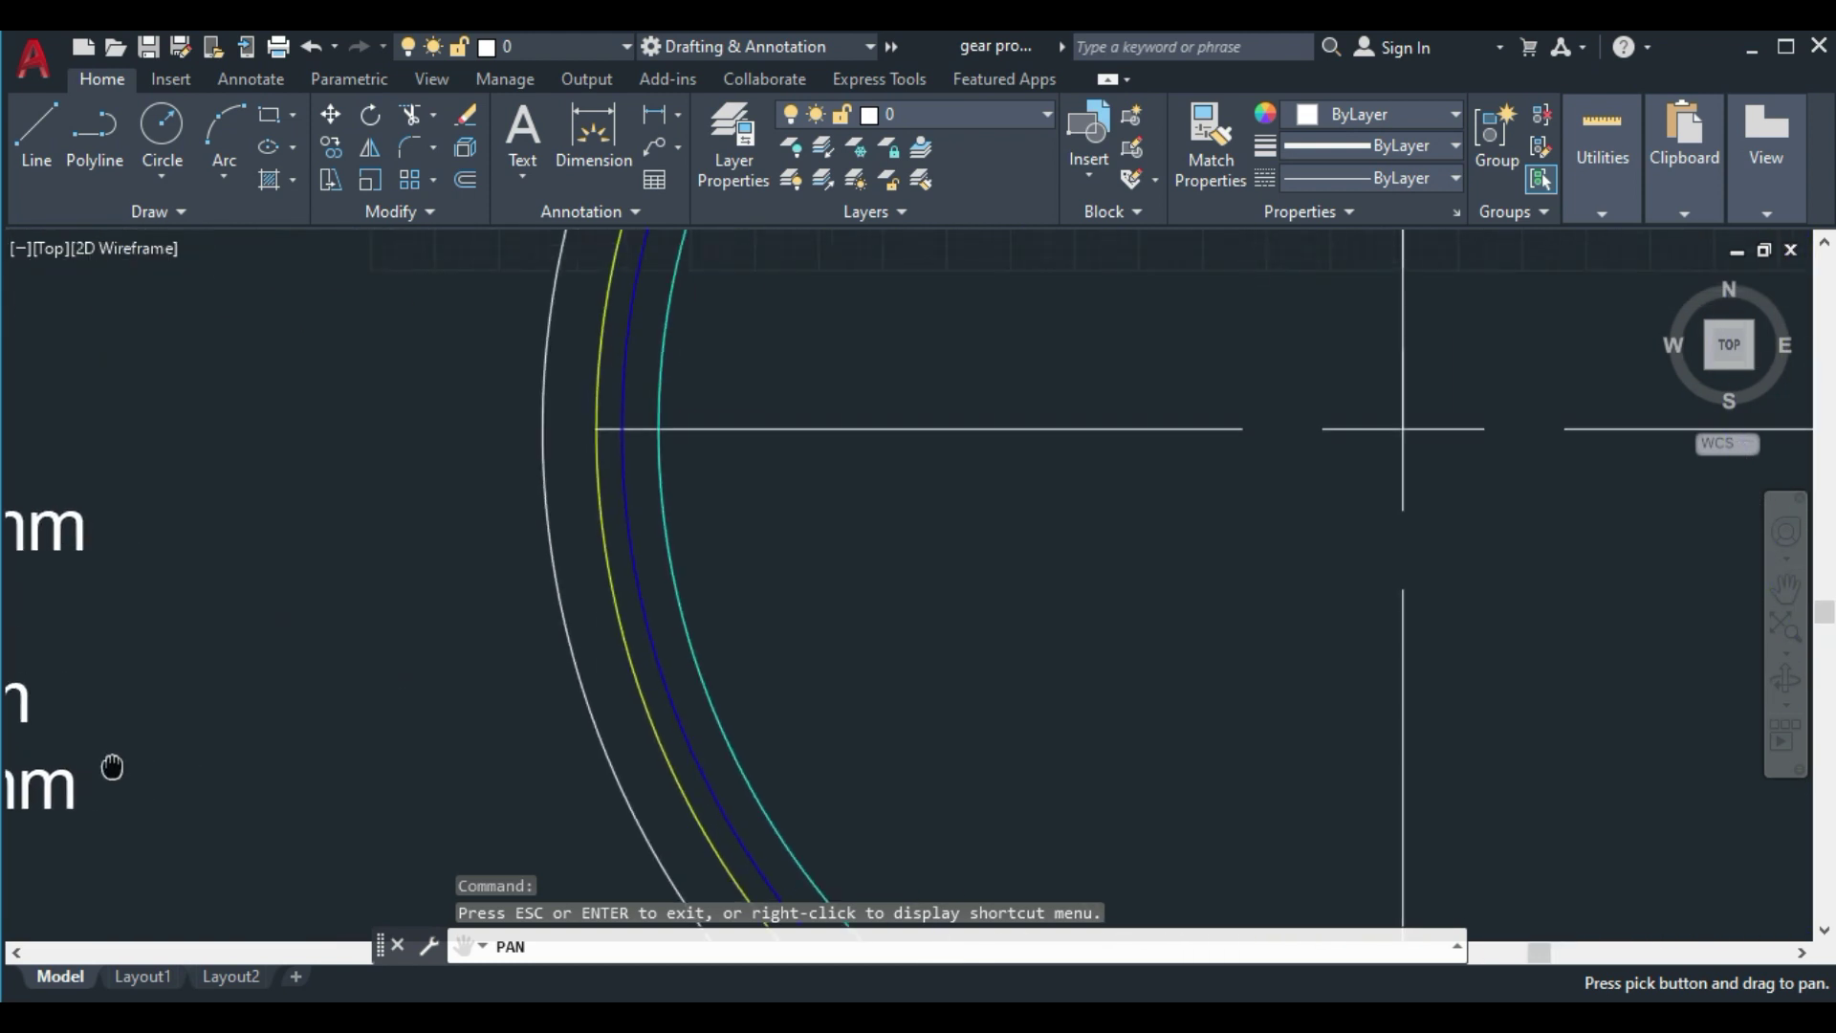
mouse_move(640, 578)
left_mouse_down()
mouse_move(446, 649)
mouse_move(119, 926)
left_mouse_up()
mouse_move(259, 548)
left_mouse_down()
mouse_move(628, 855)
mouse_move(625, 838)
left_mouse_up()
right_click(934, 584)
left_click(985, 604)
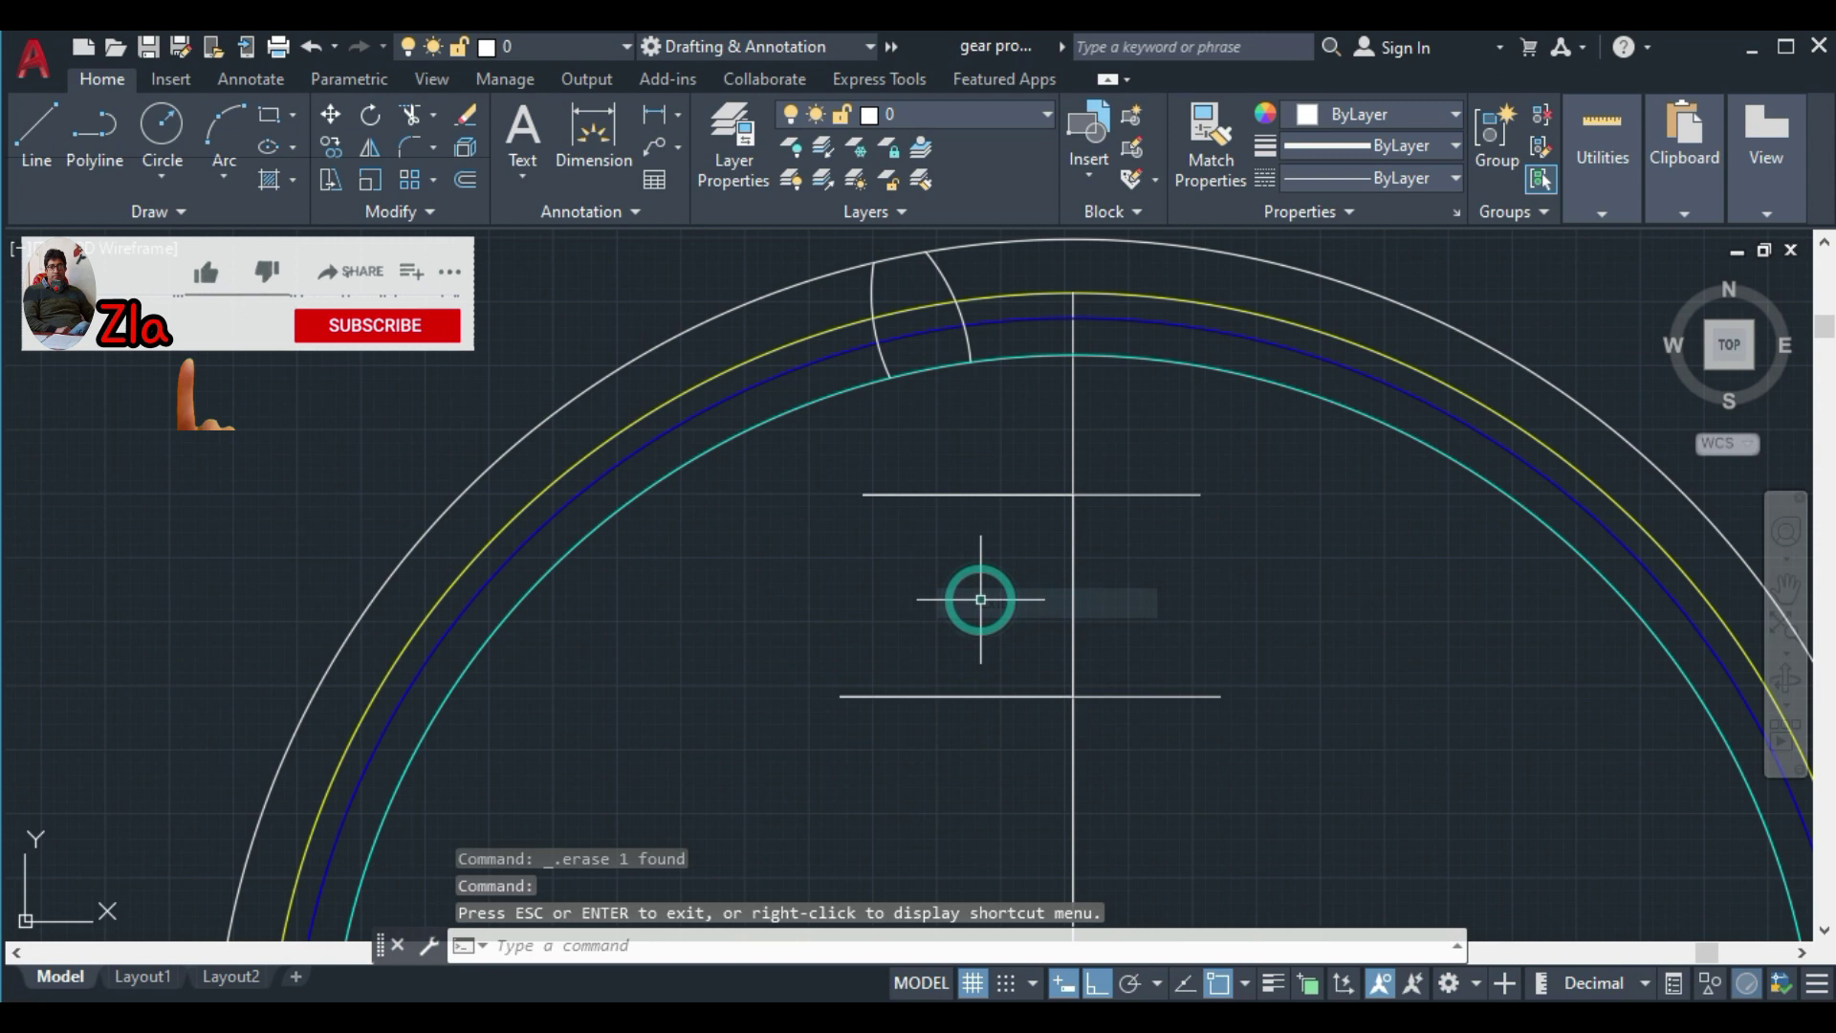
Fillet the tooth's left flank to the dedendum circle with a radius of 3.92 mm
type("F")
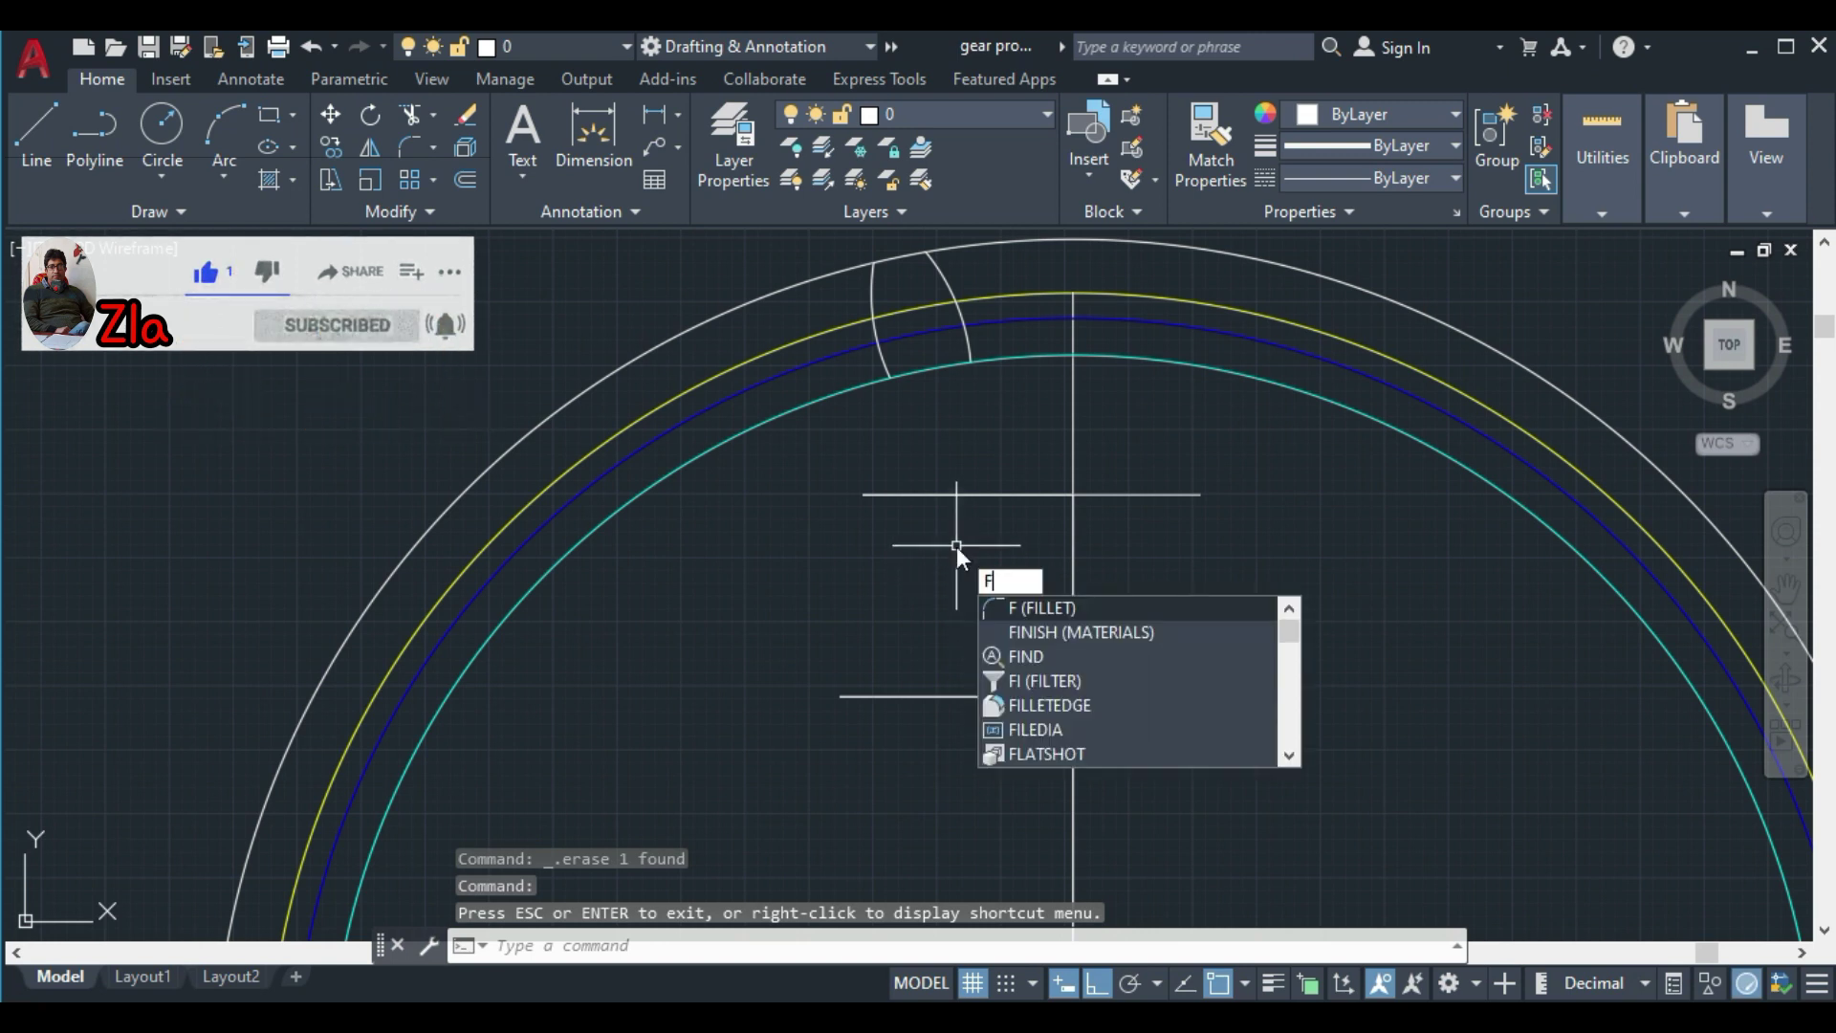
key("Return")
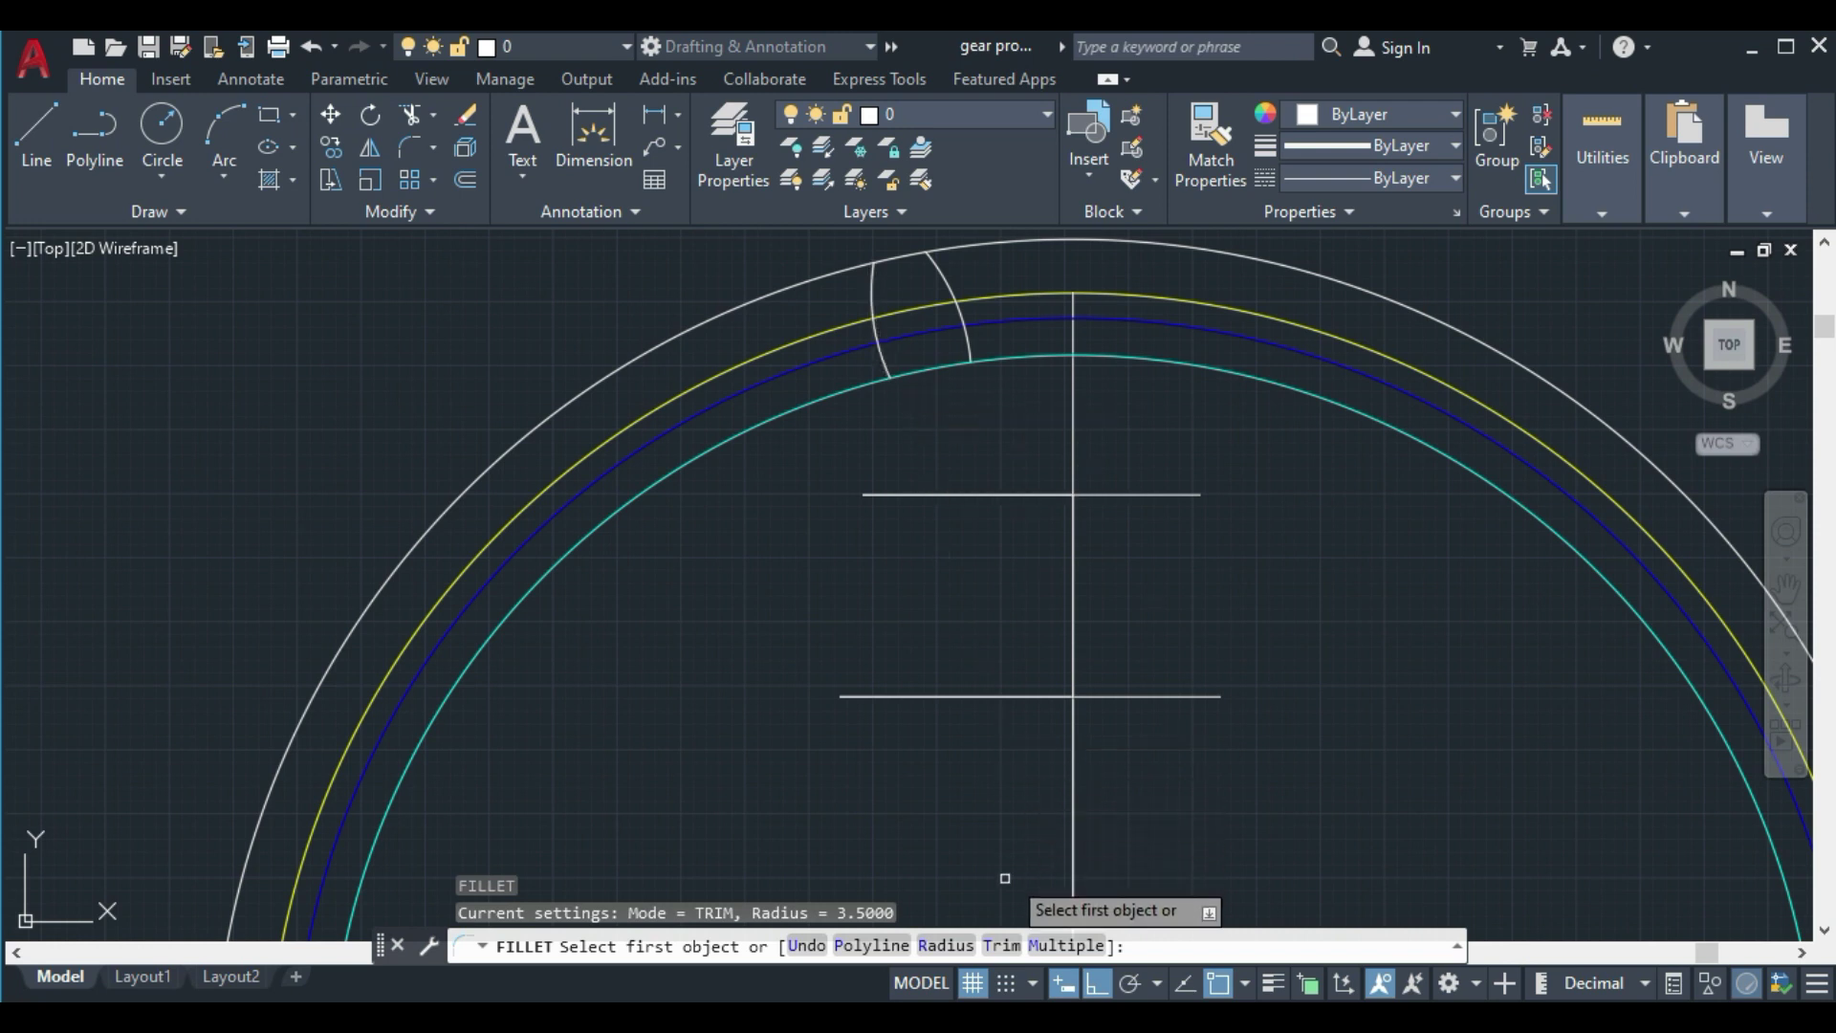
left_click(946, 947)
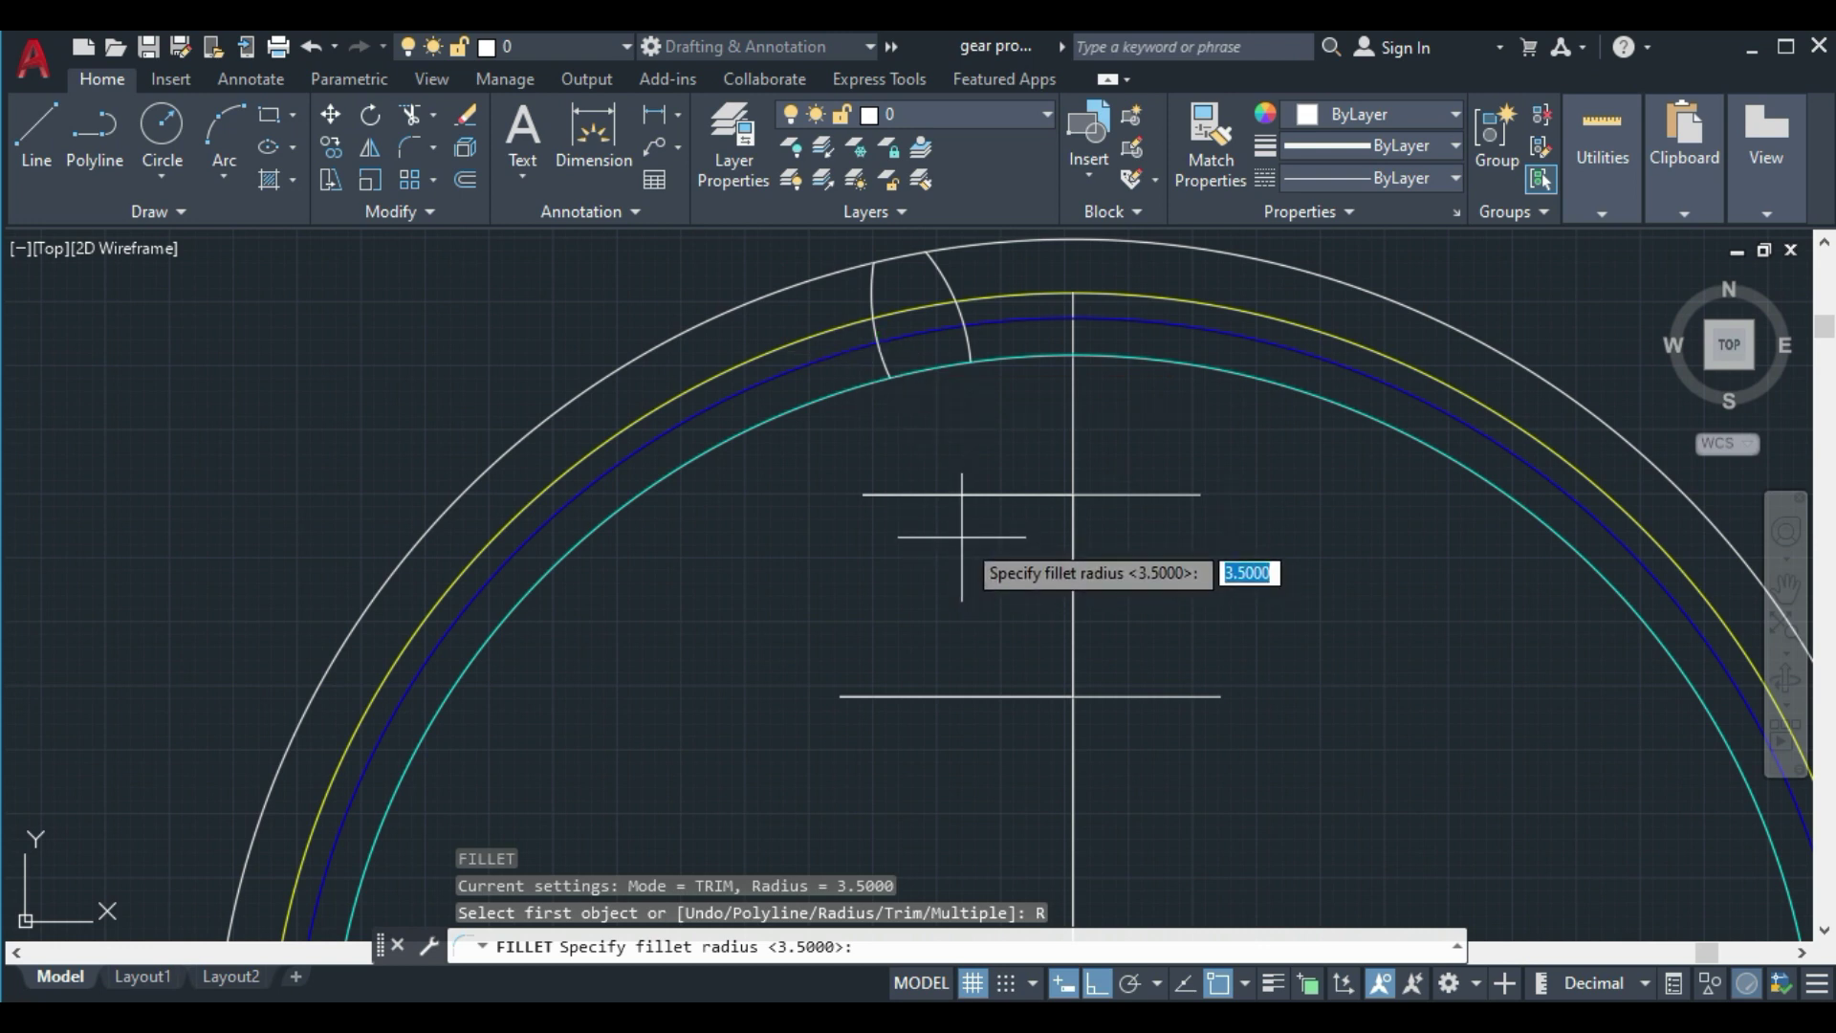
type(".92")
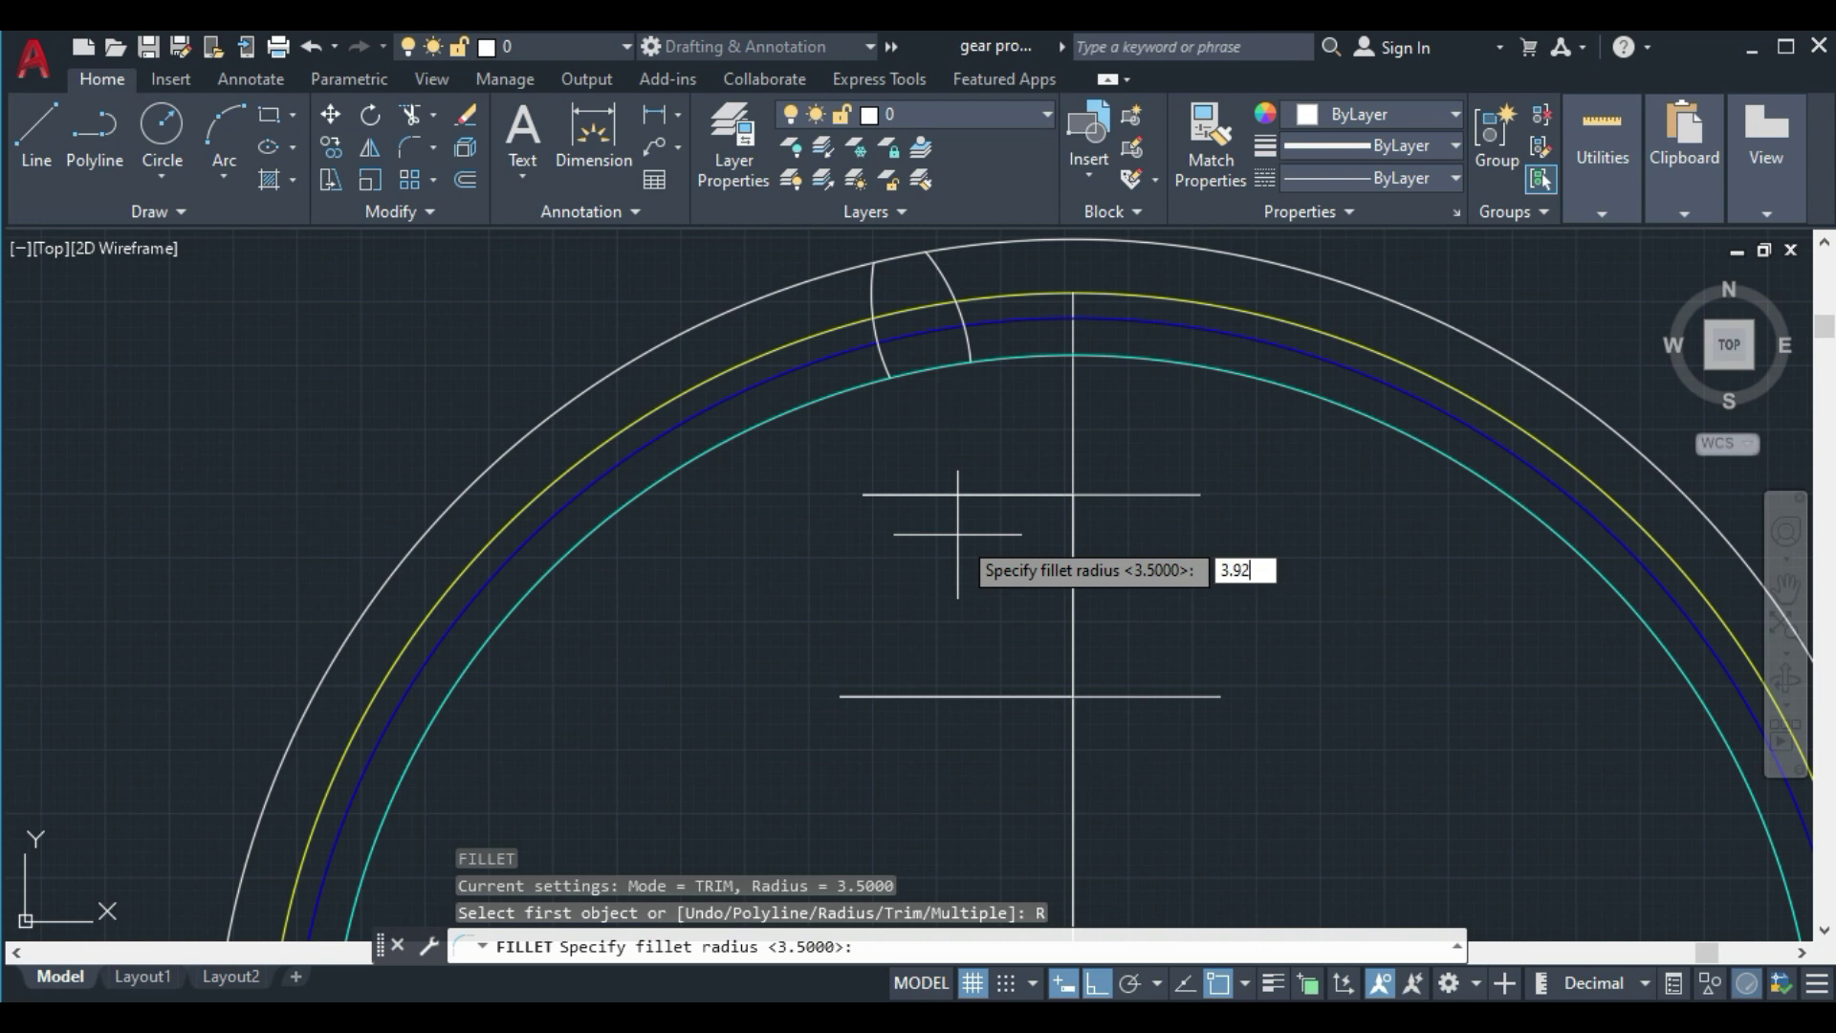
key("Return")
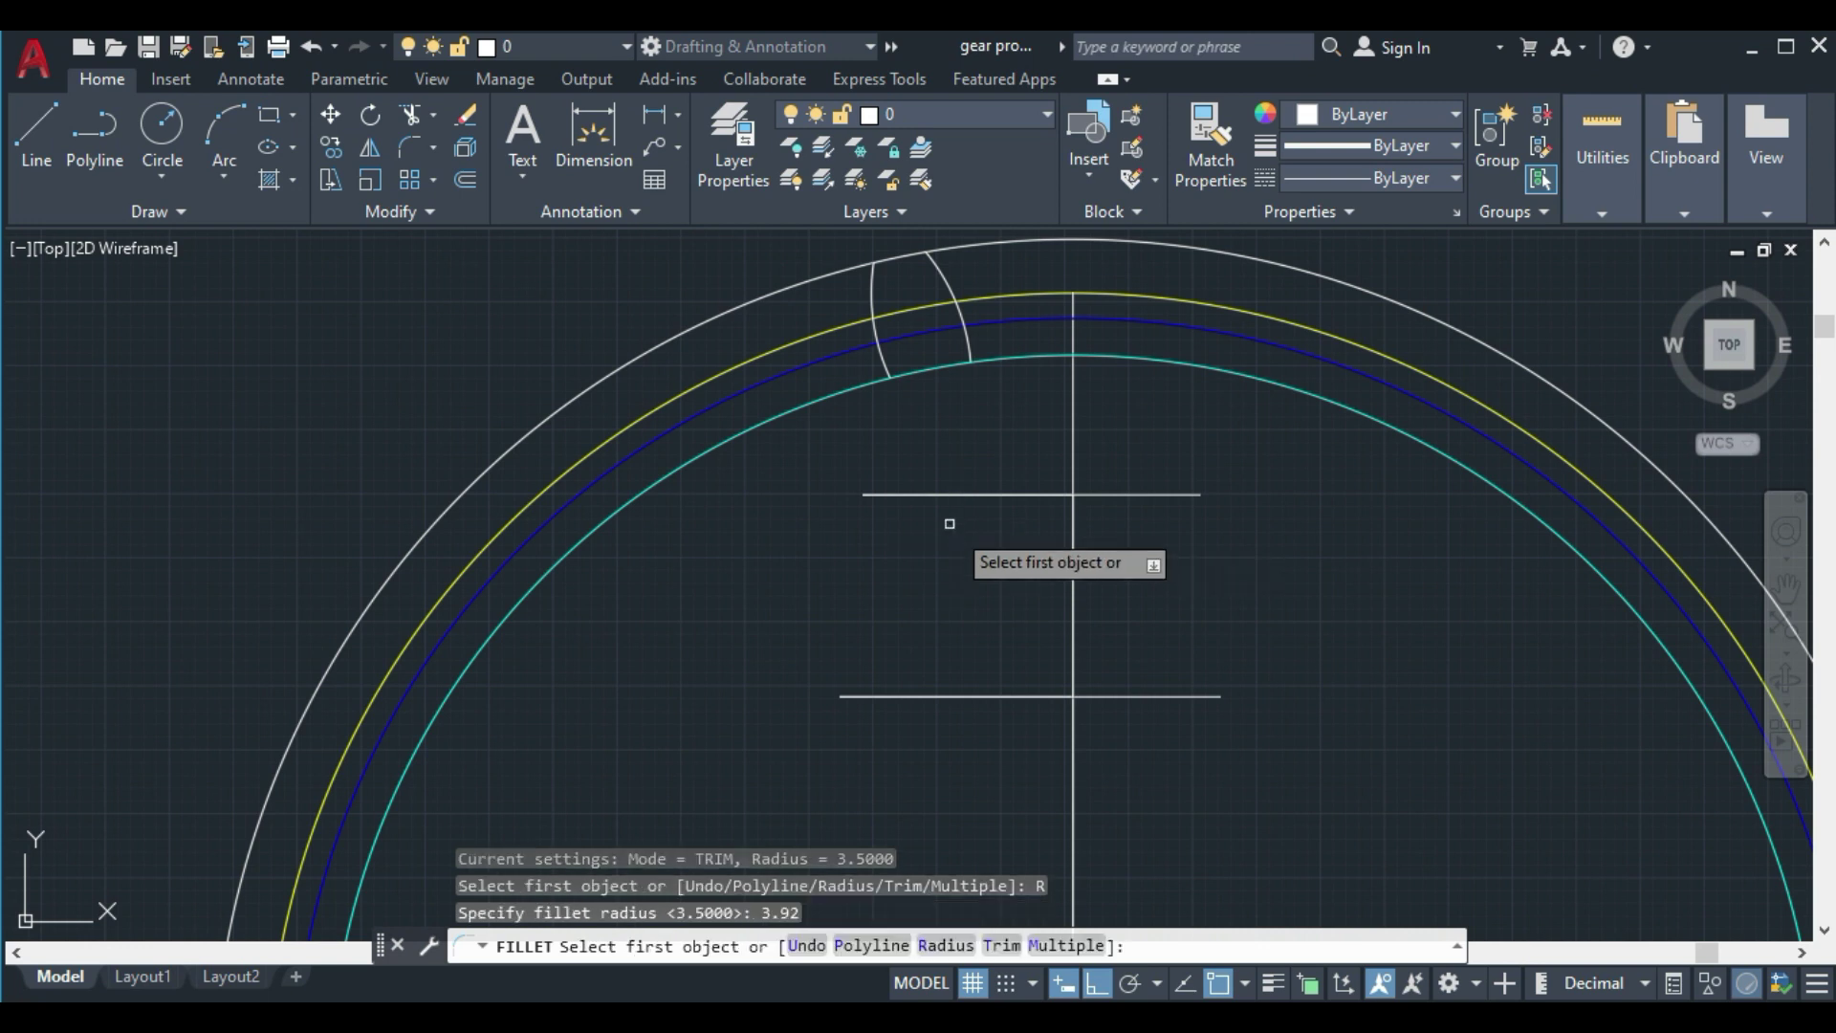
left_click(875, 362)
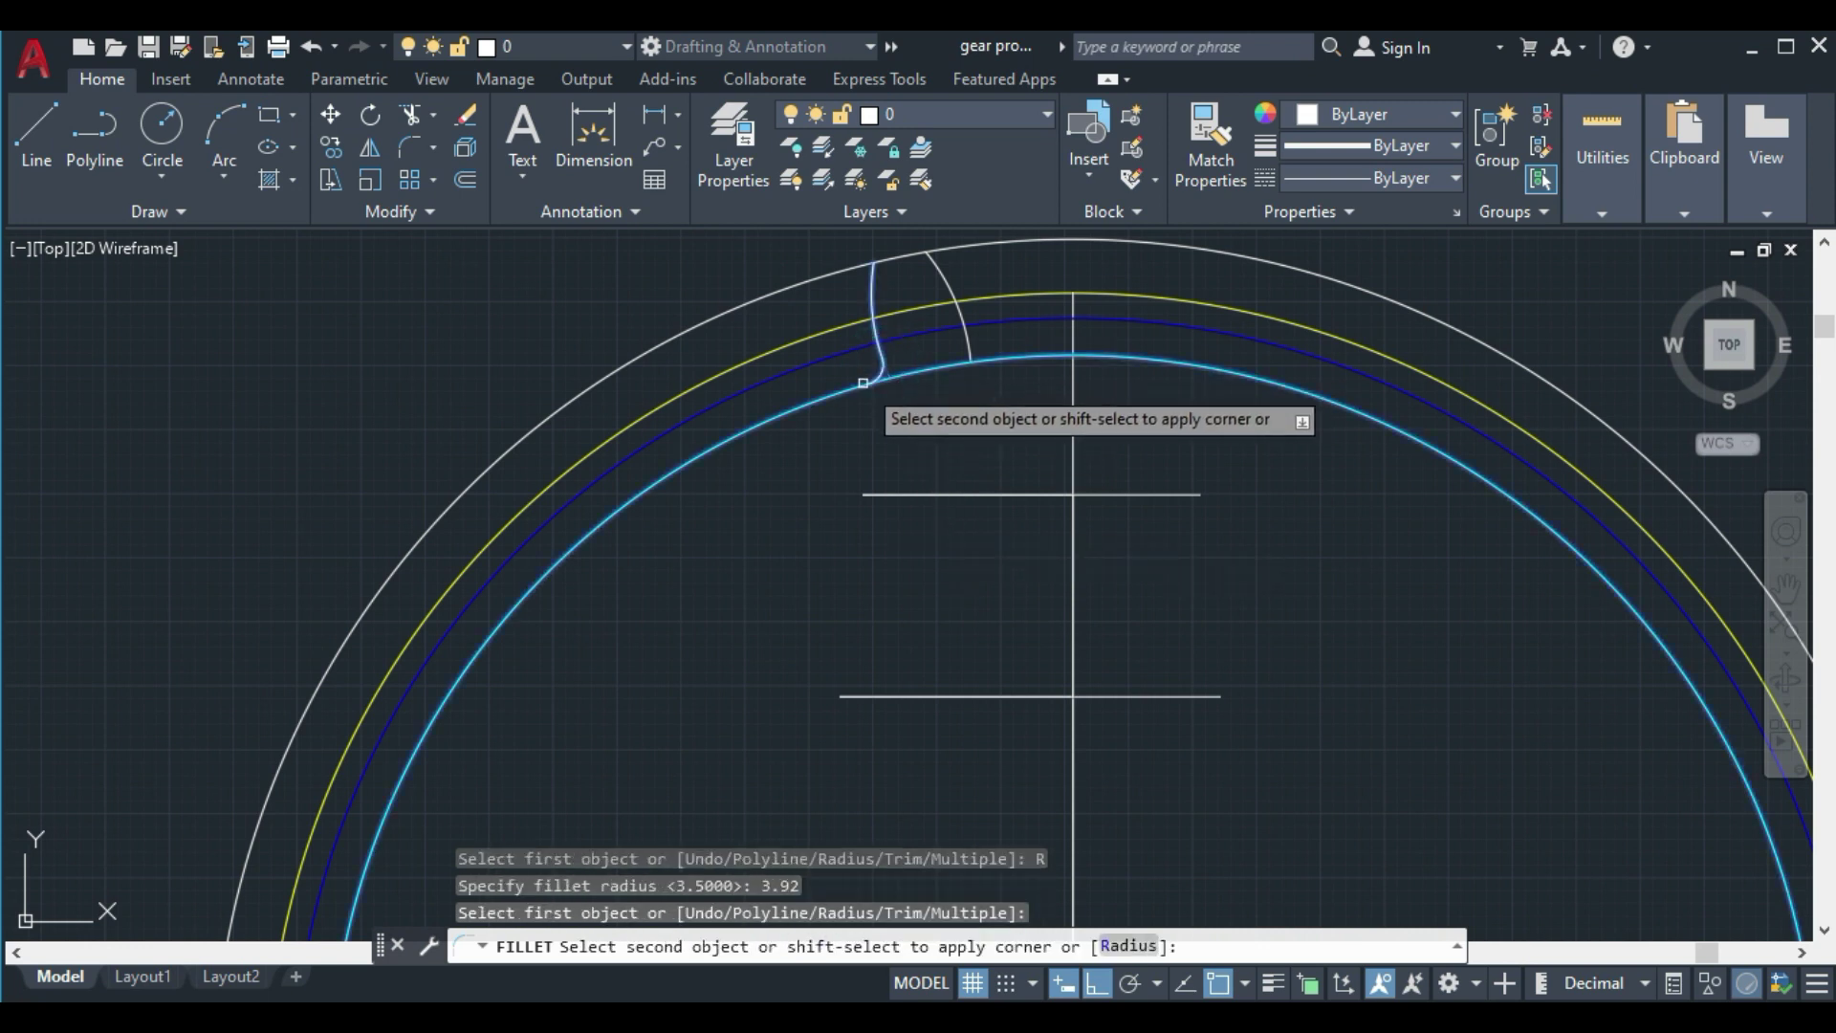
left_click(862, 382)
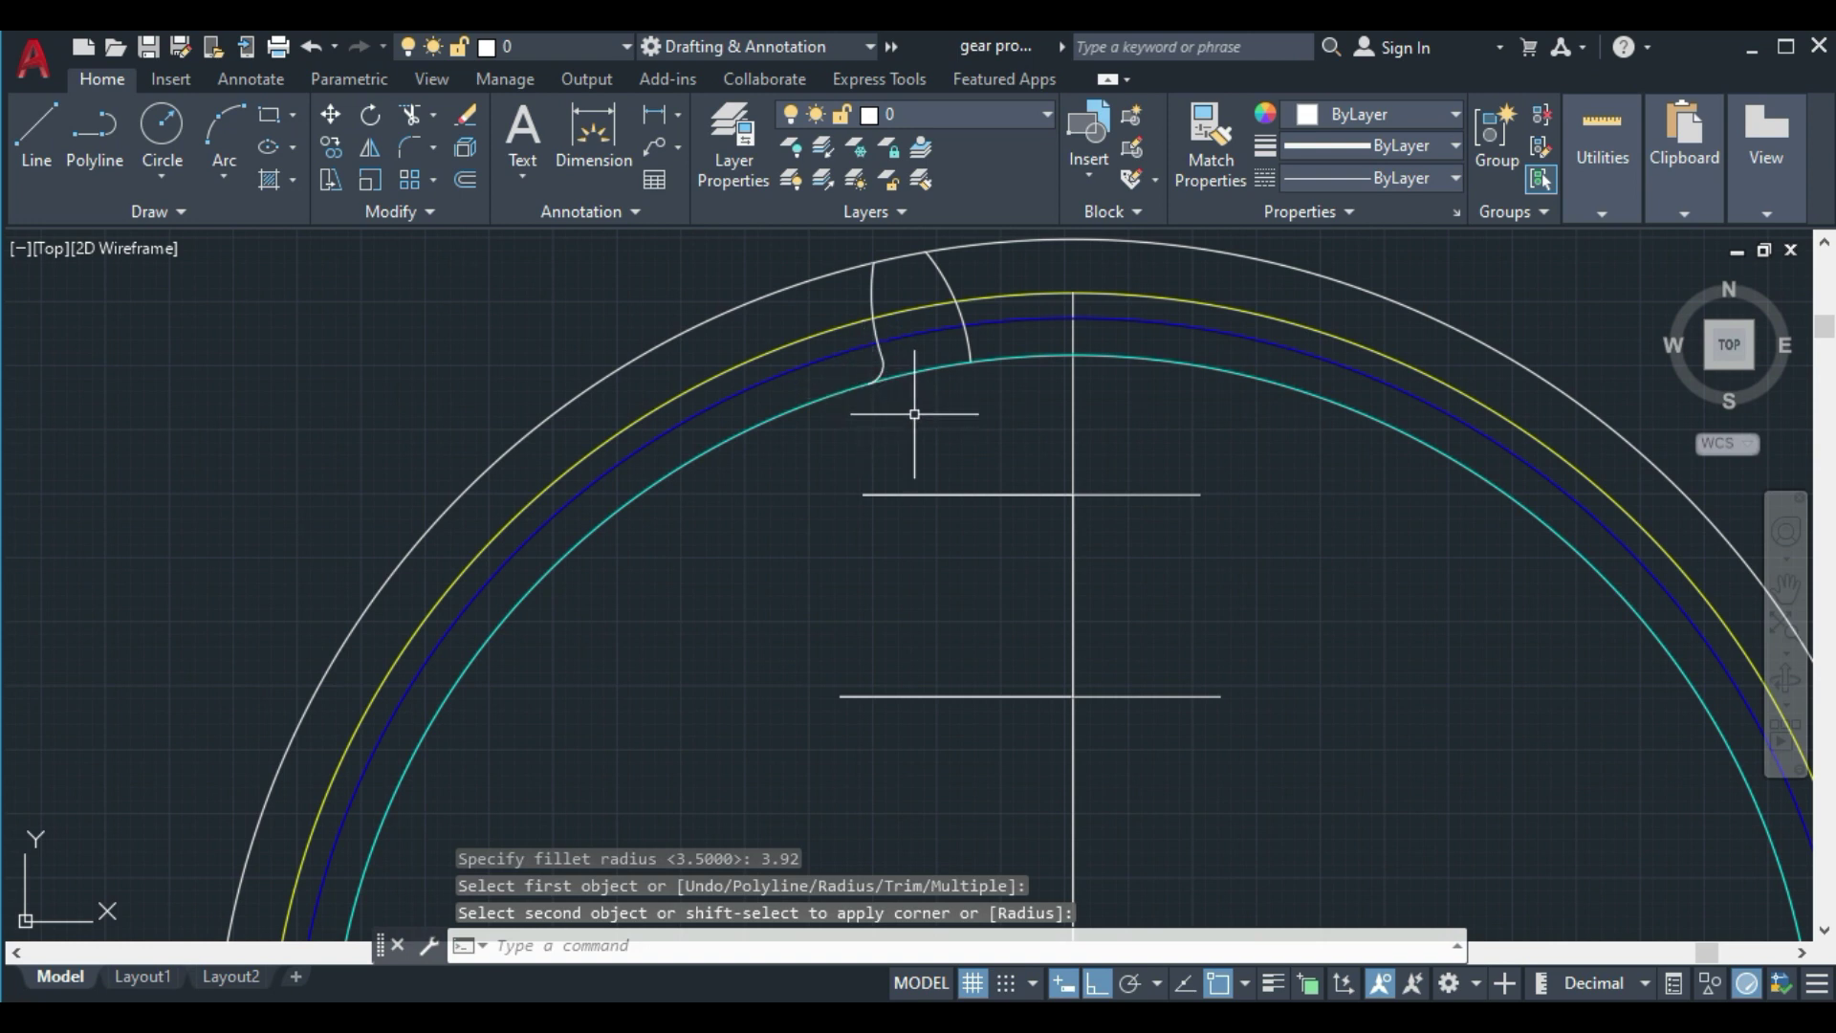
Fillet the tooth's right flank to the dedendum circle with the same 3.92 mm radius
key("Return")
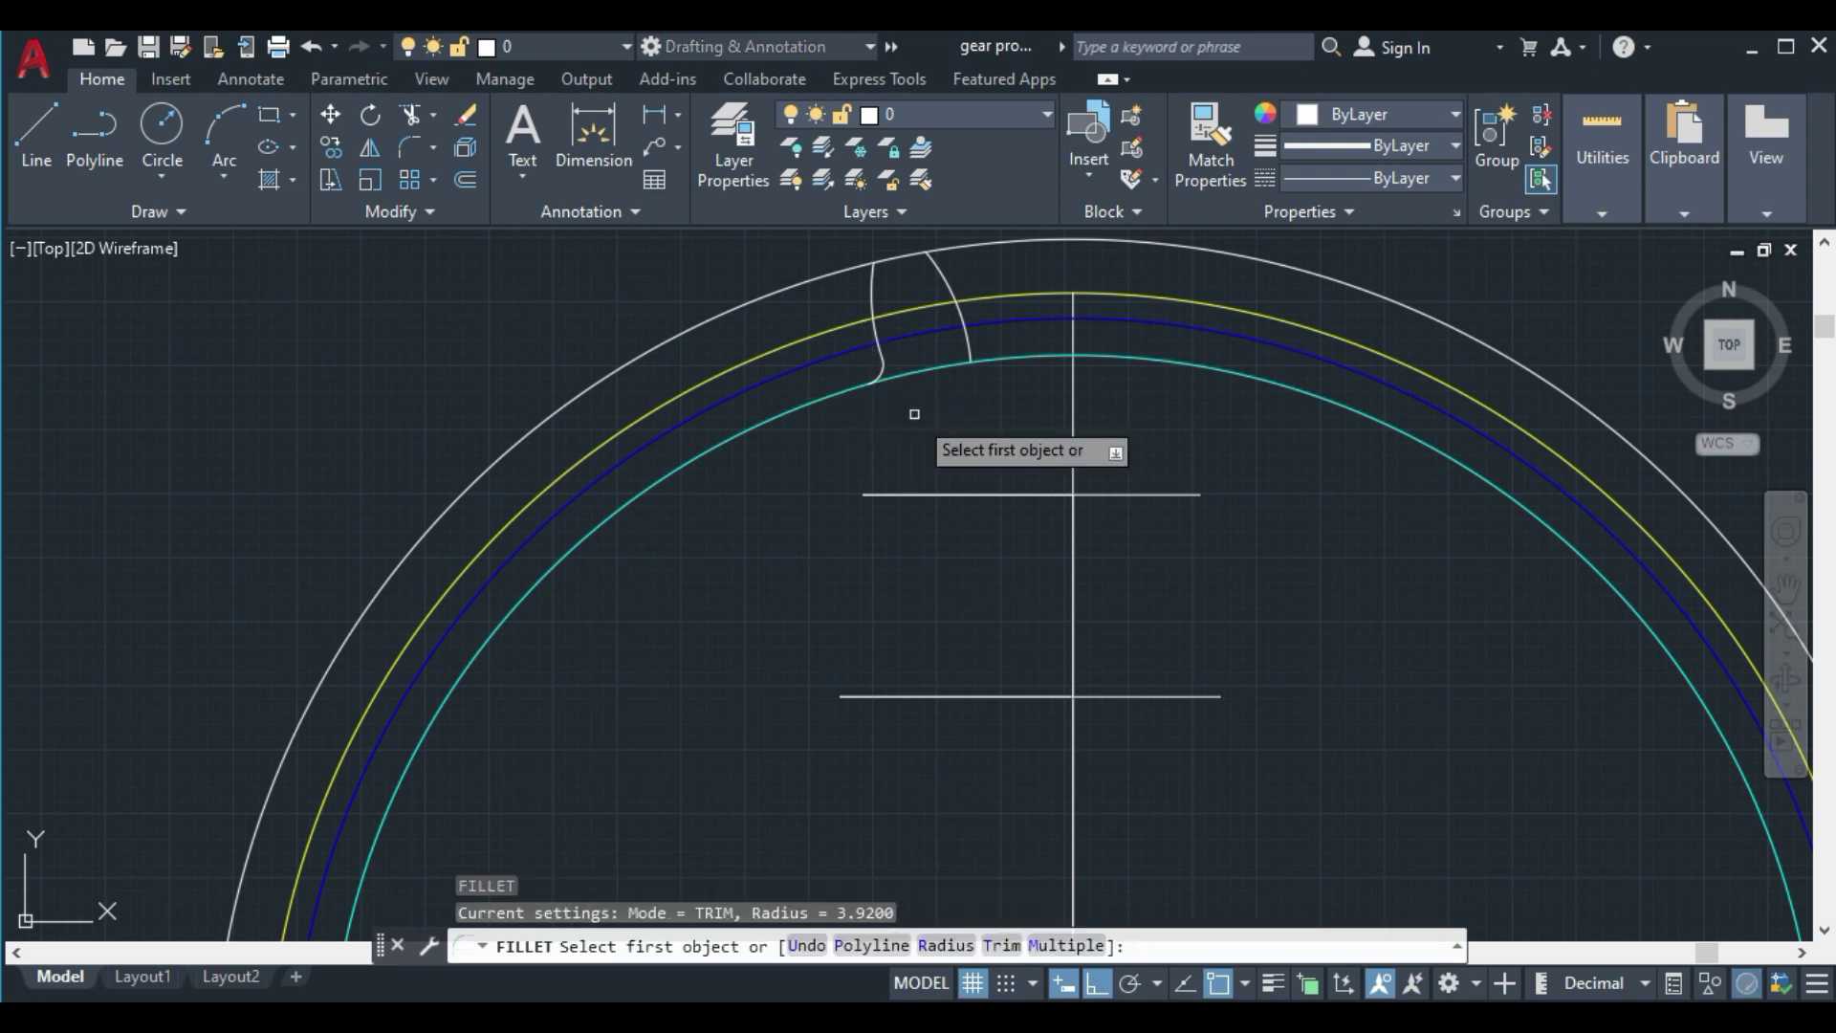
left_click(963, 335)
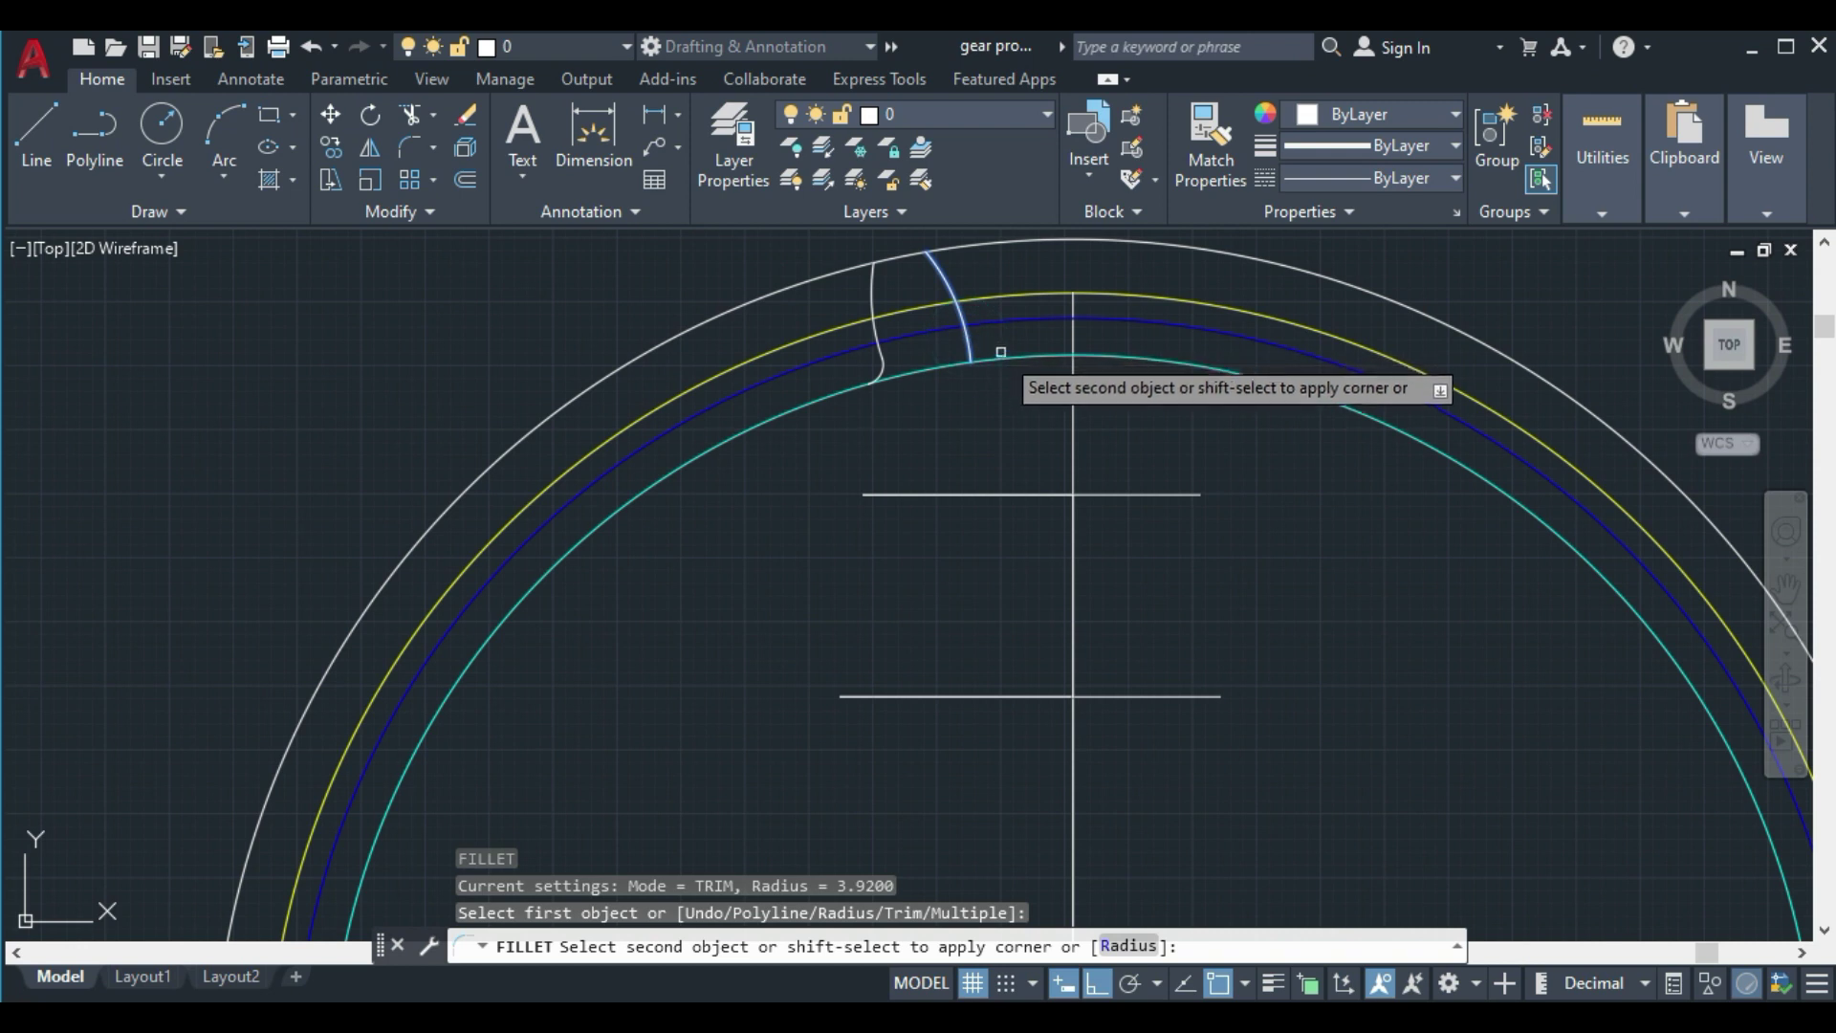
left_click(1003, 353)
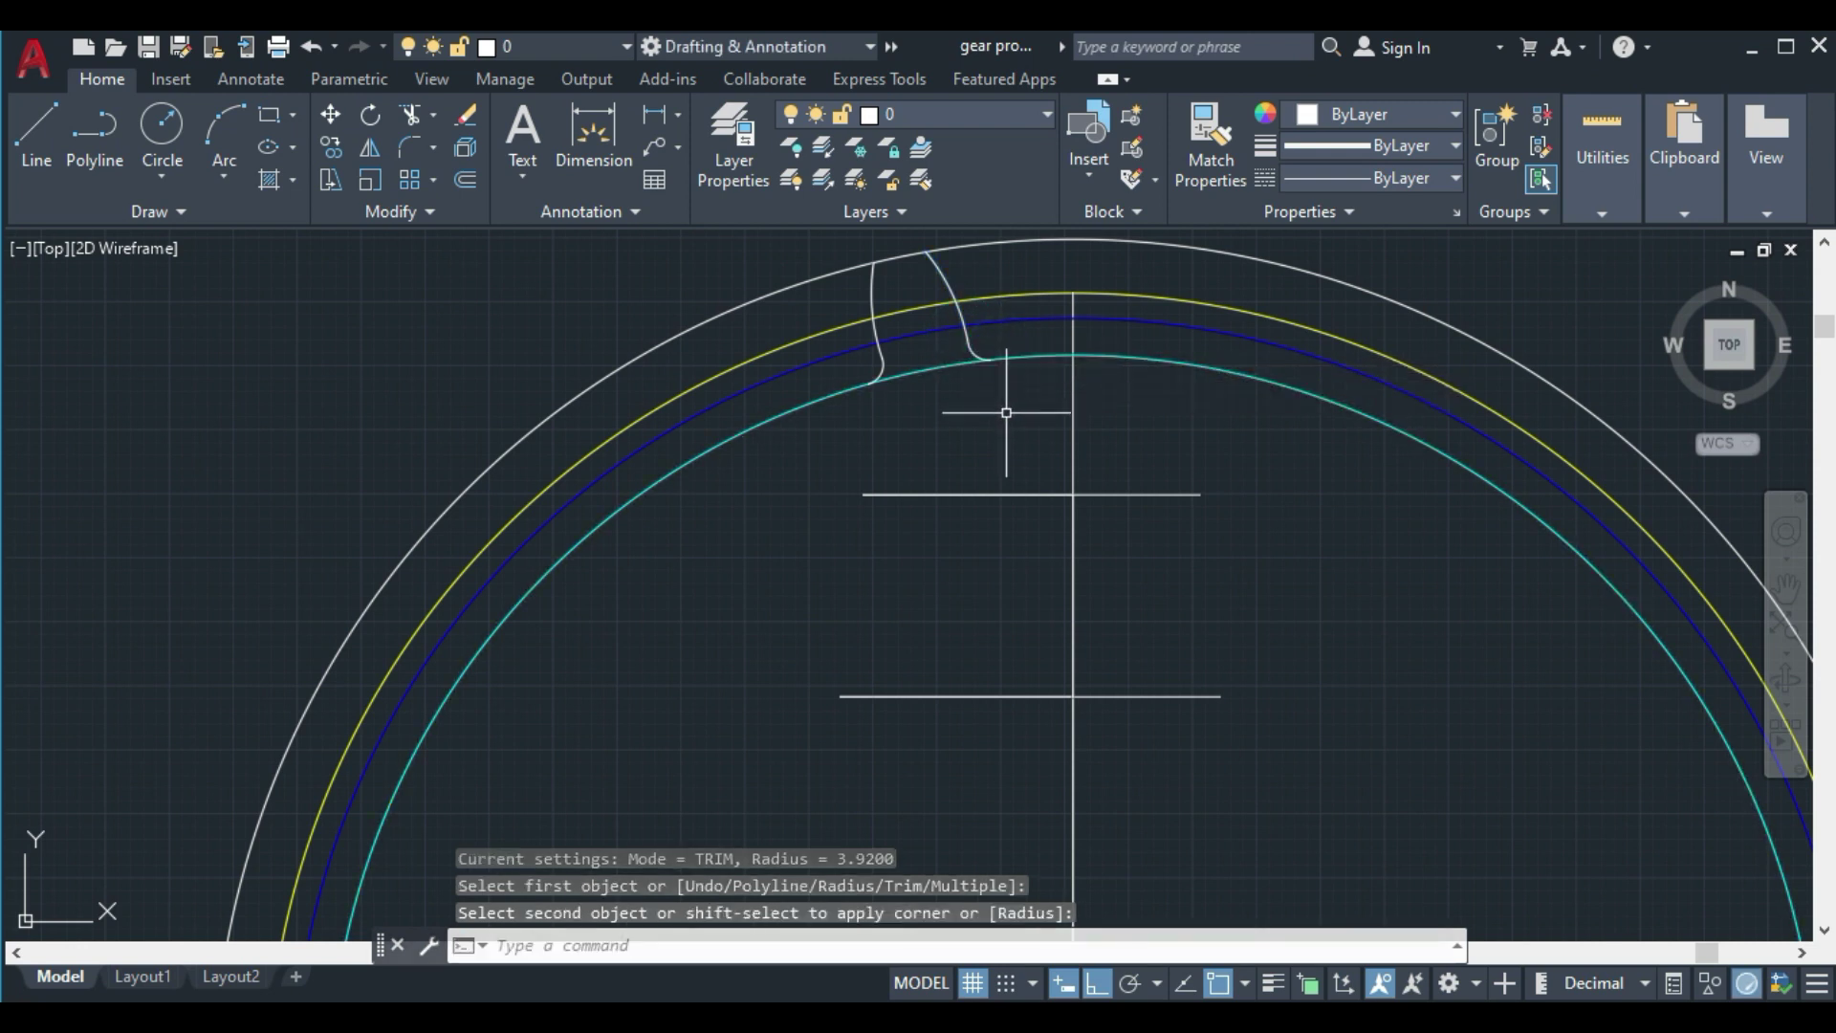
key("Return")
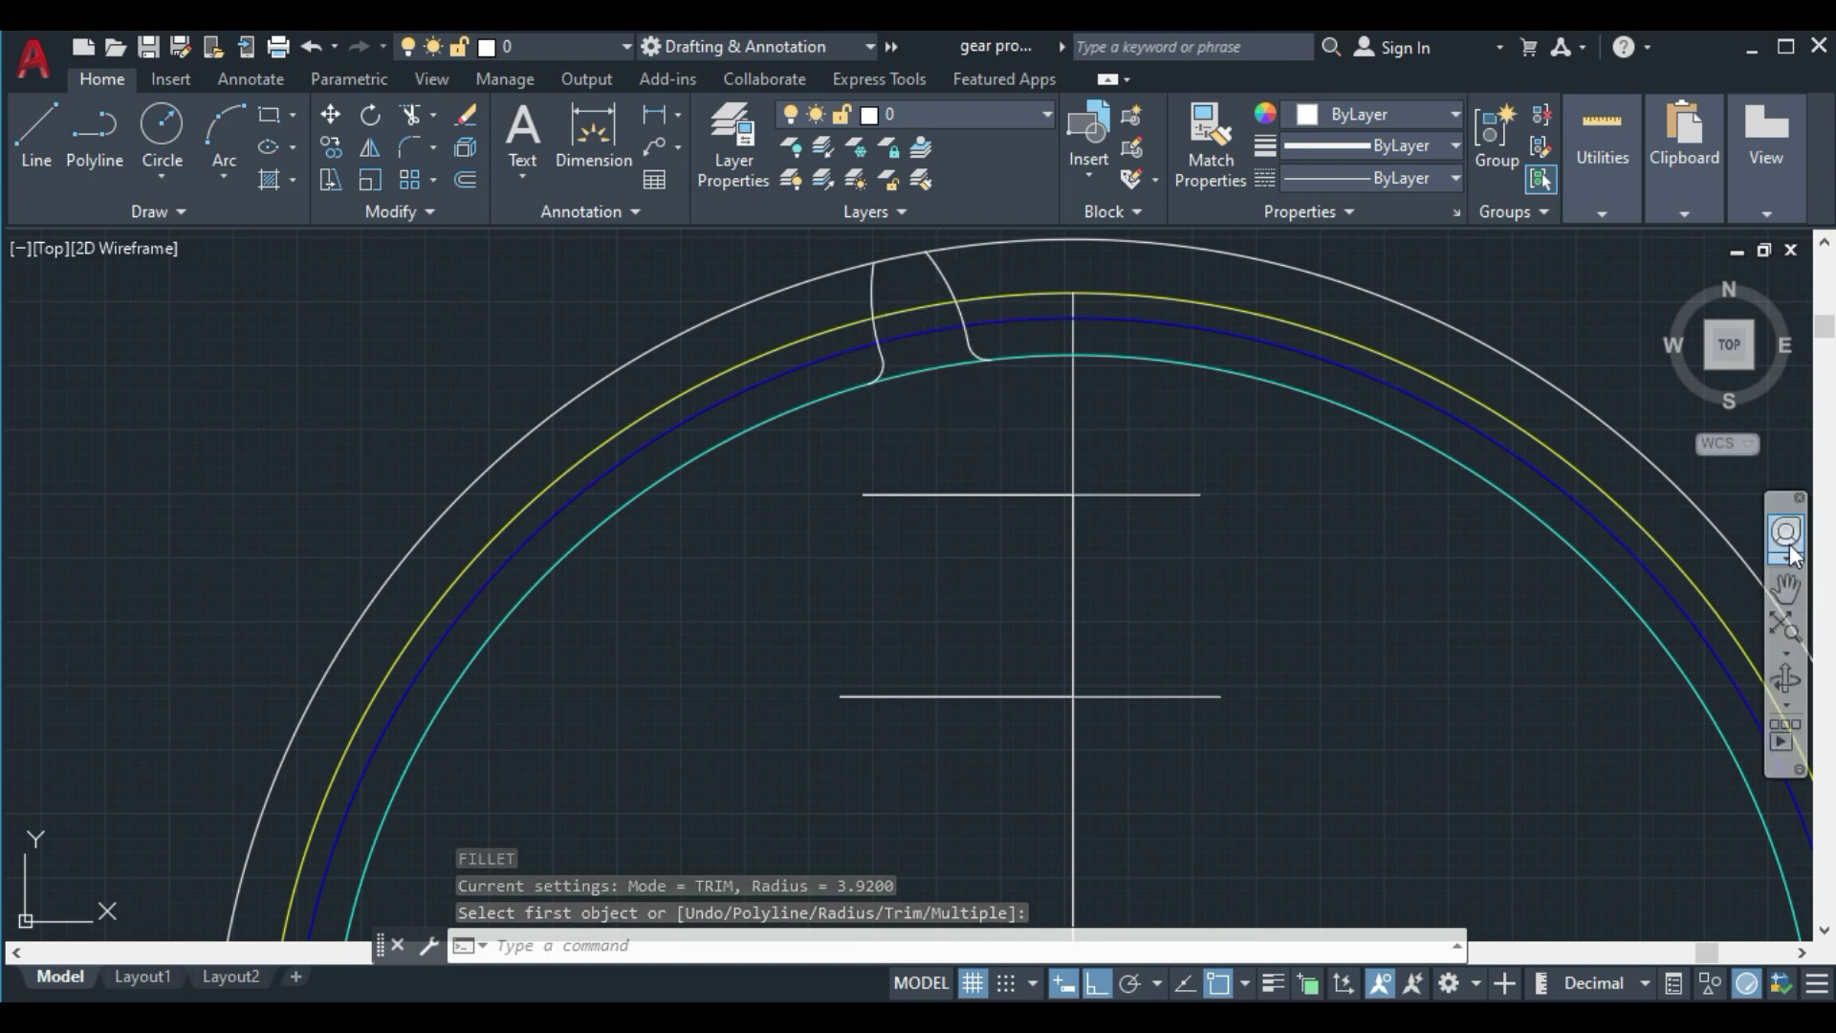
left_click(1787, 590)
left_click_drag(335, 459, 1681, 365)
mouse_move(512, 667)
left_mouse_down()
mouse_move(908, 509)
mouse_move(9, 573)
left_mouse_up()
mouse_move(1521, 465)
left_mouse_down()
mouse_move(238, 746)
mouse_move(612, 717)
left_mouse_up()
right_click(1031, 565)
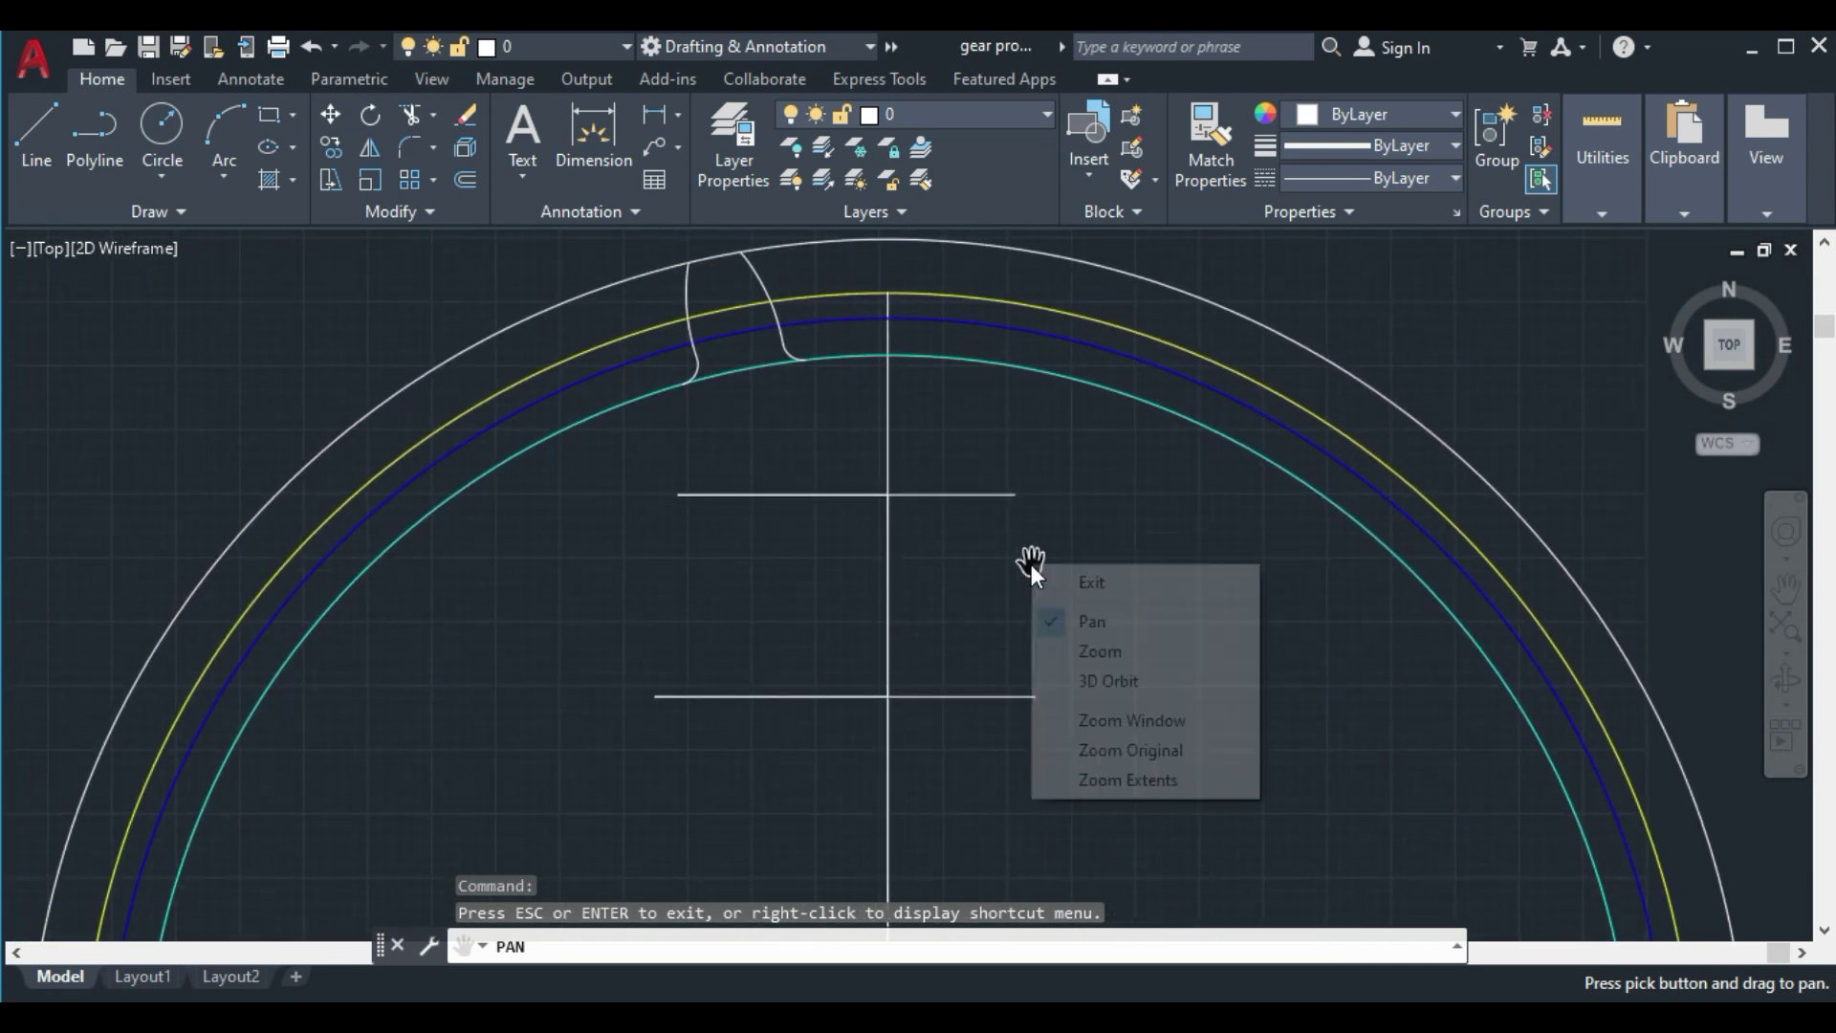
left_click(1141, 579)
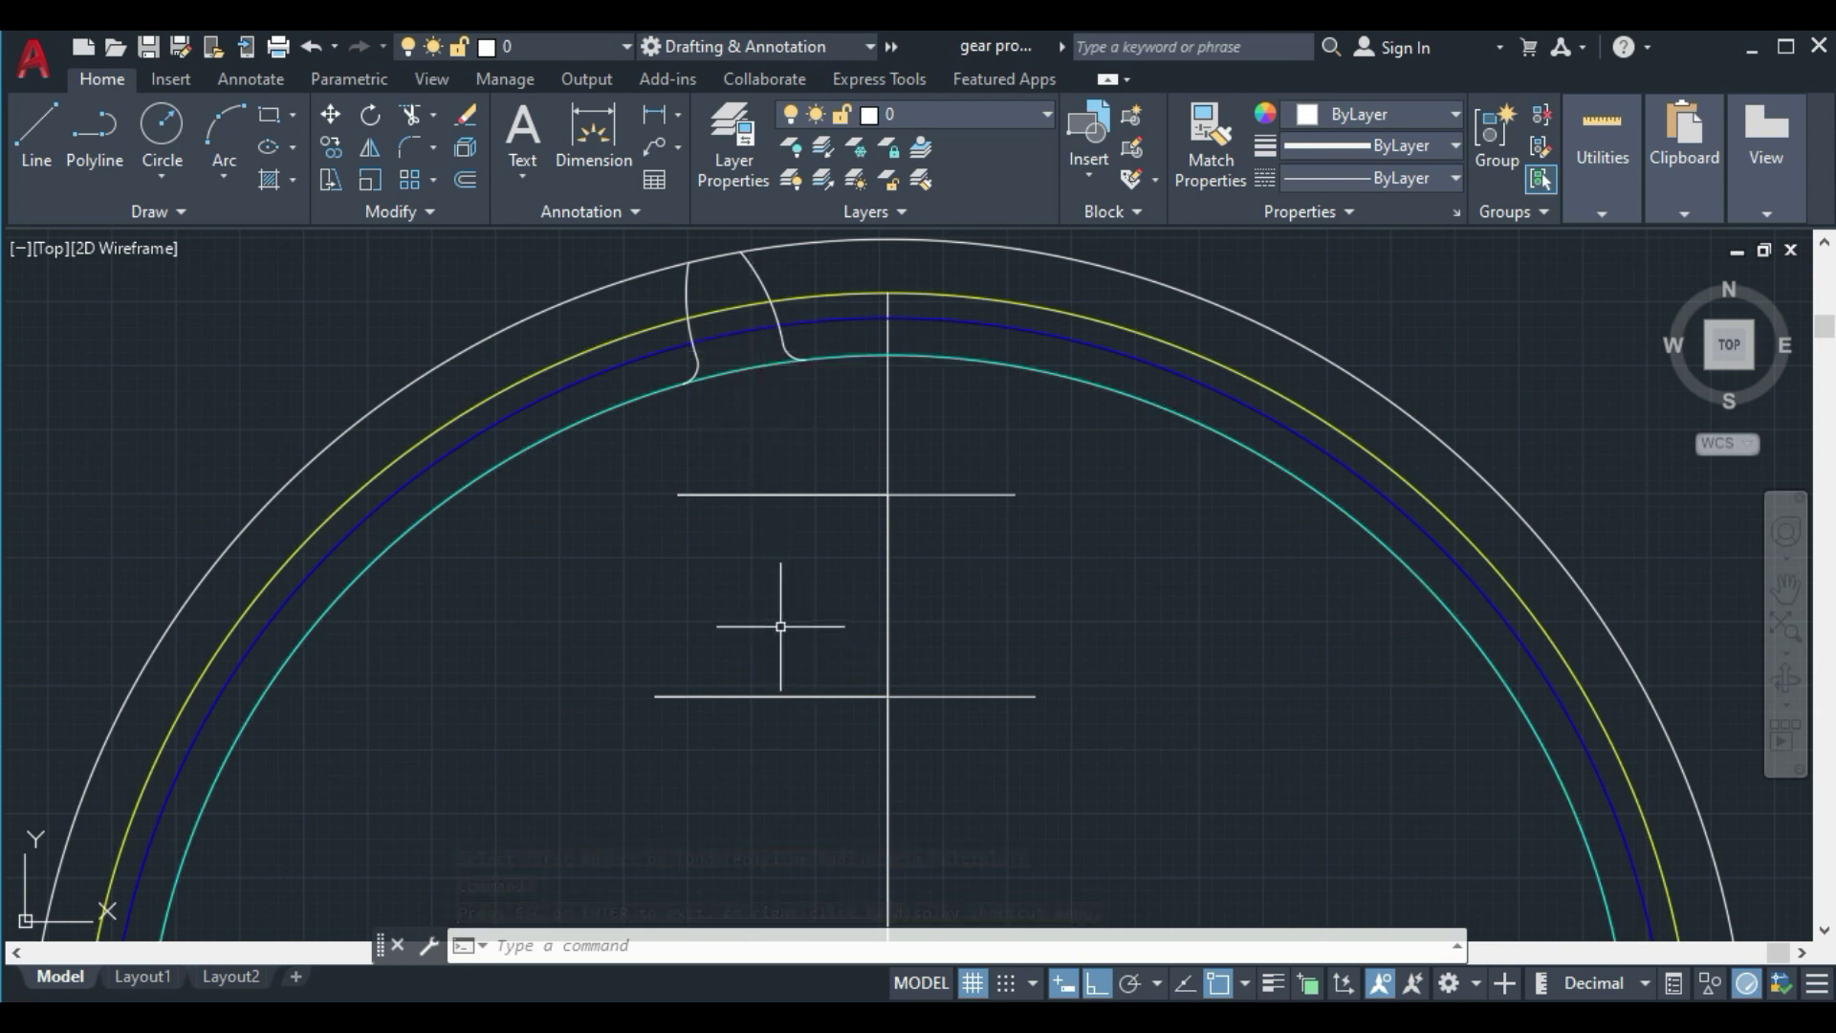
Create a polar array of the tooth's two flanks and their root fillets around the gear centre
left_click(690, 363)
left_click(688, 304)
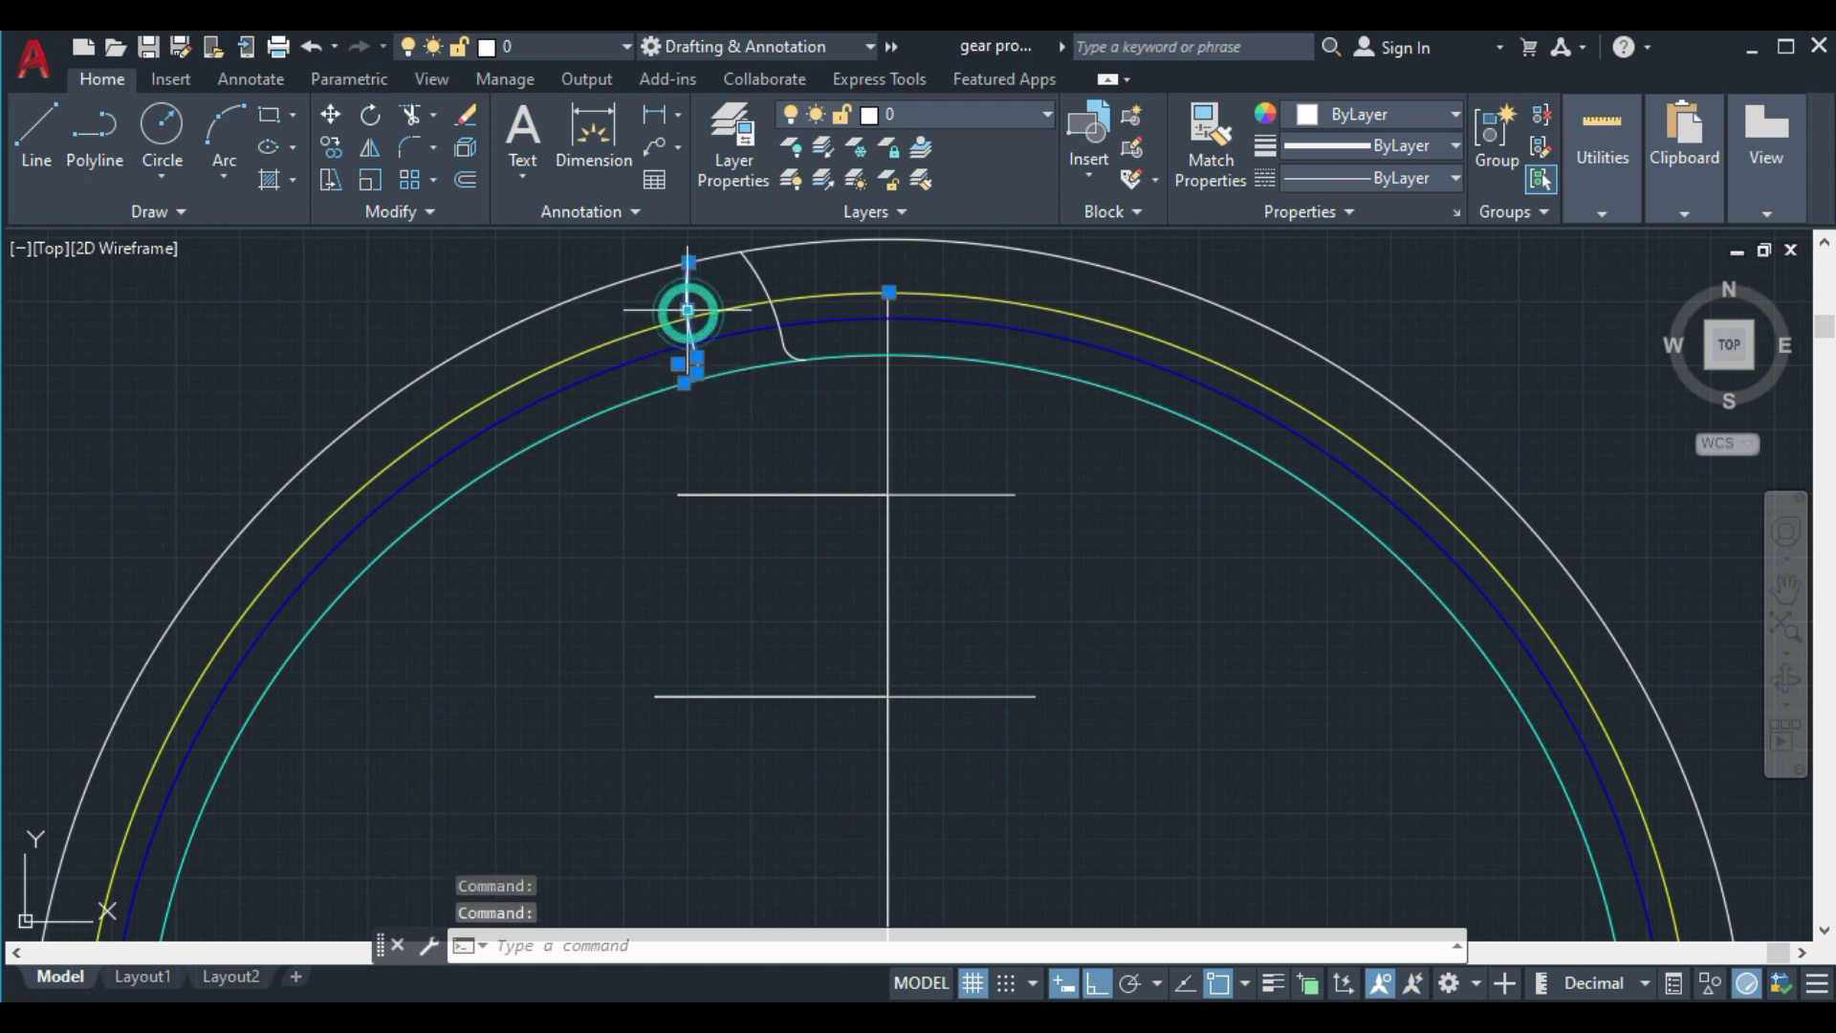
left_click(754, 269)
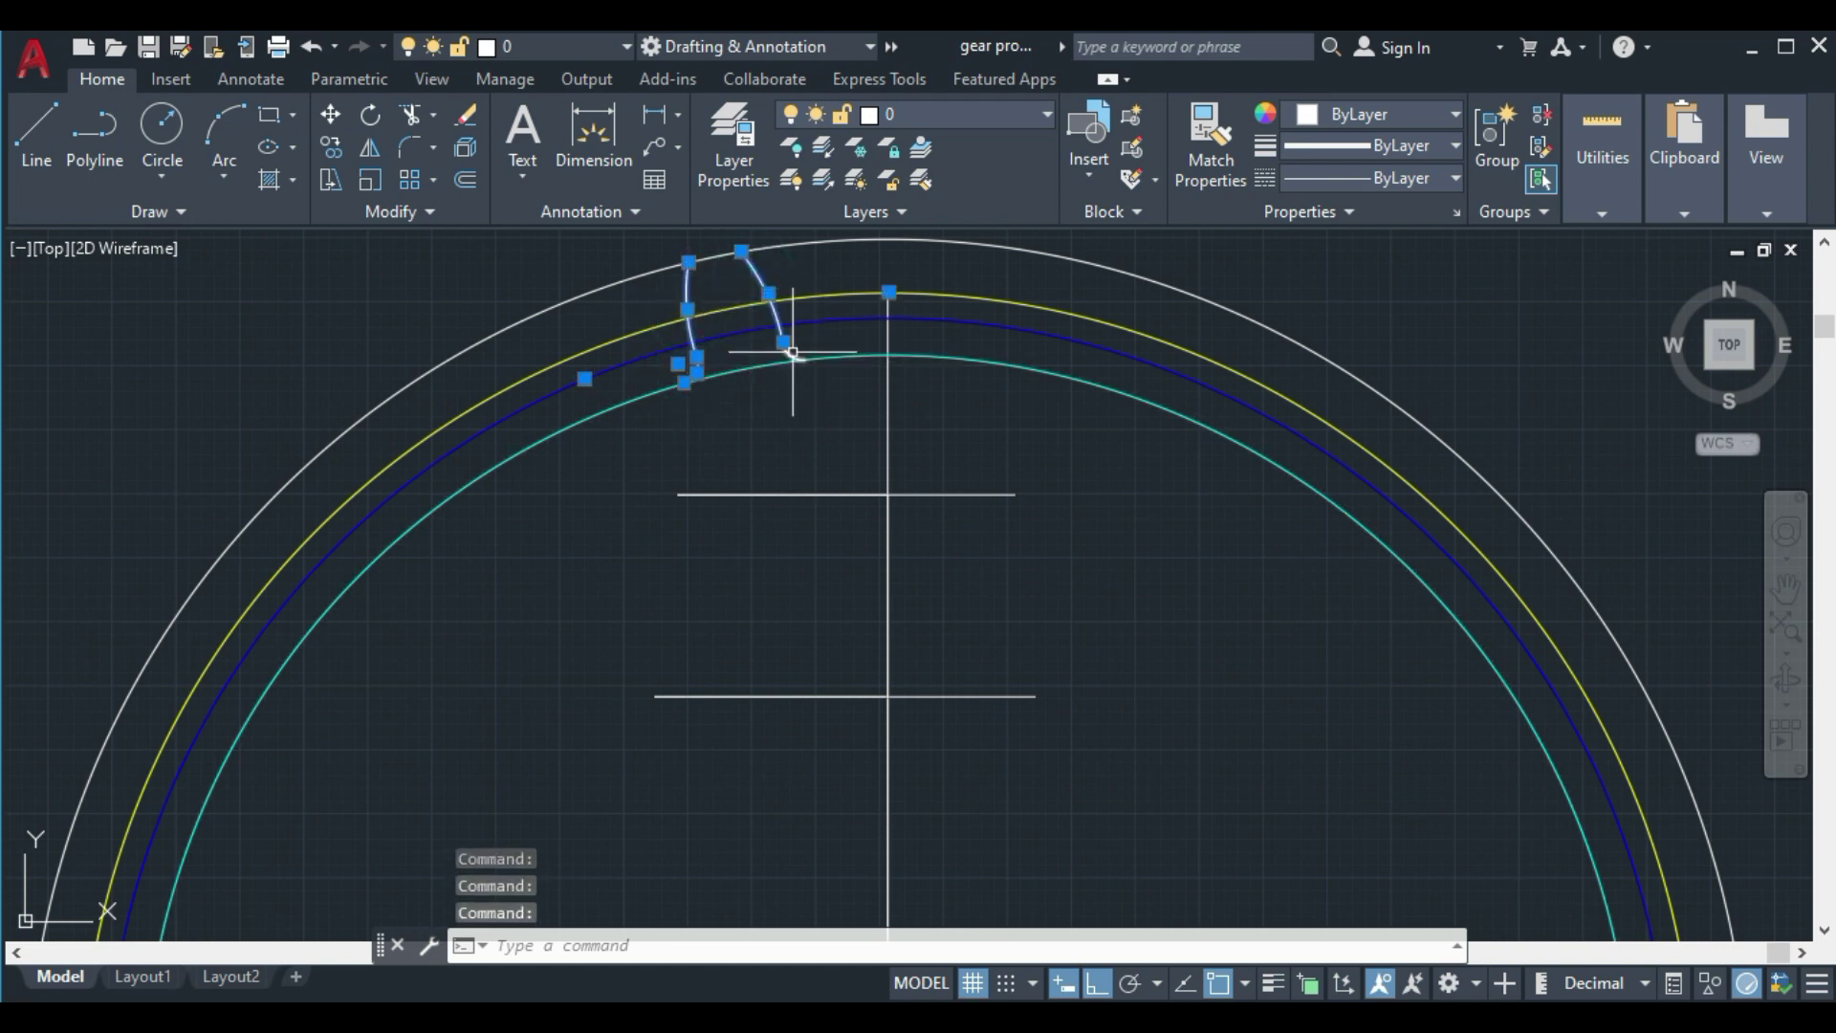
left_click(794, 357)
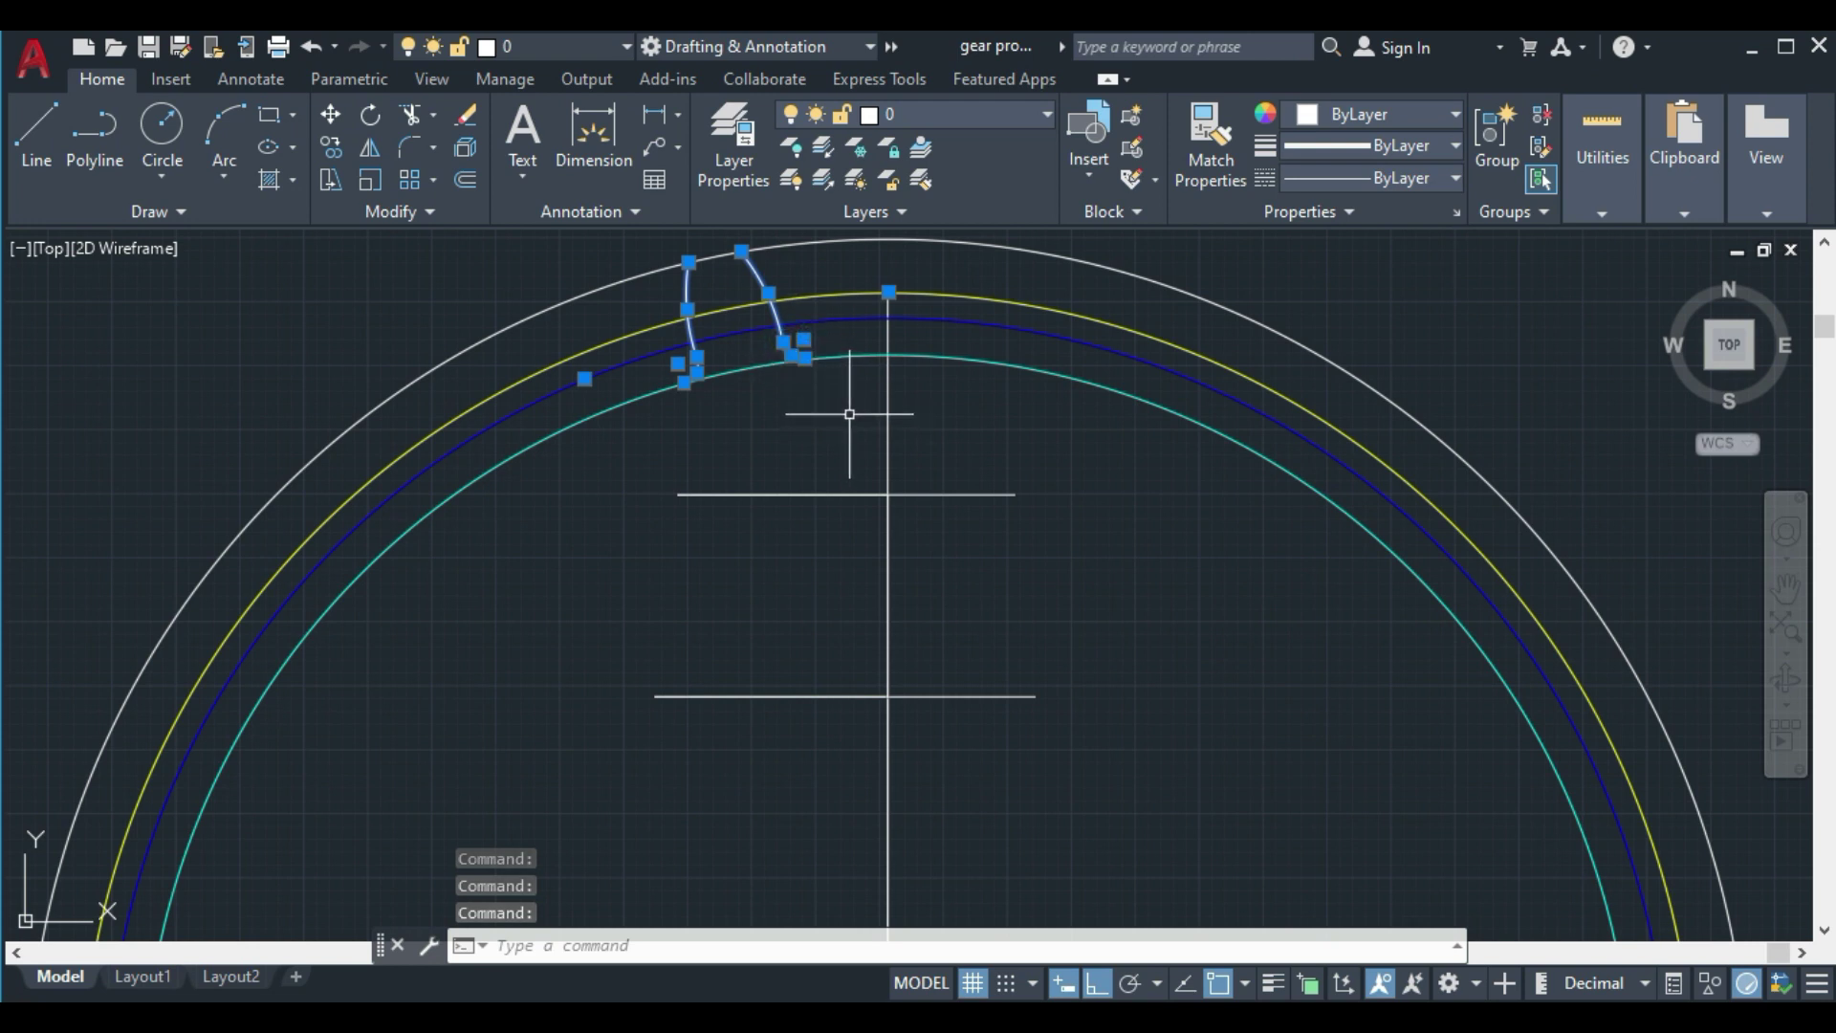
type("r")
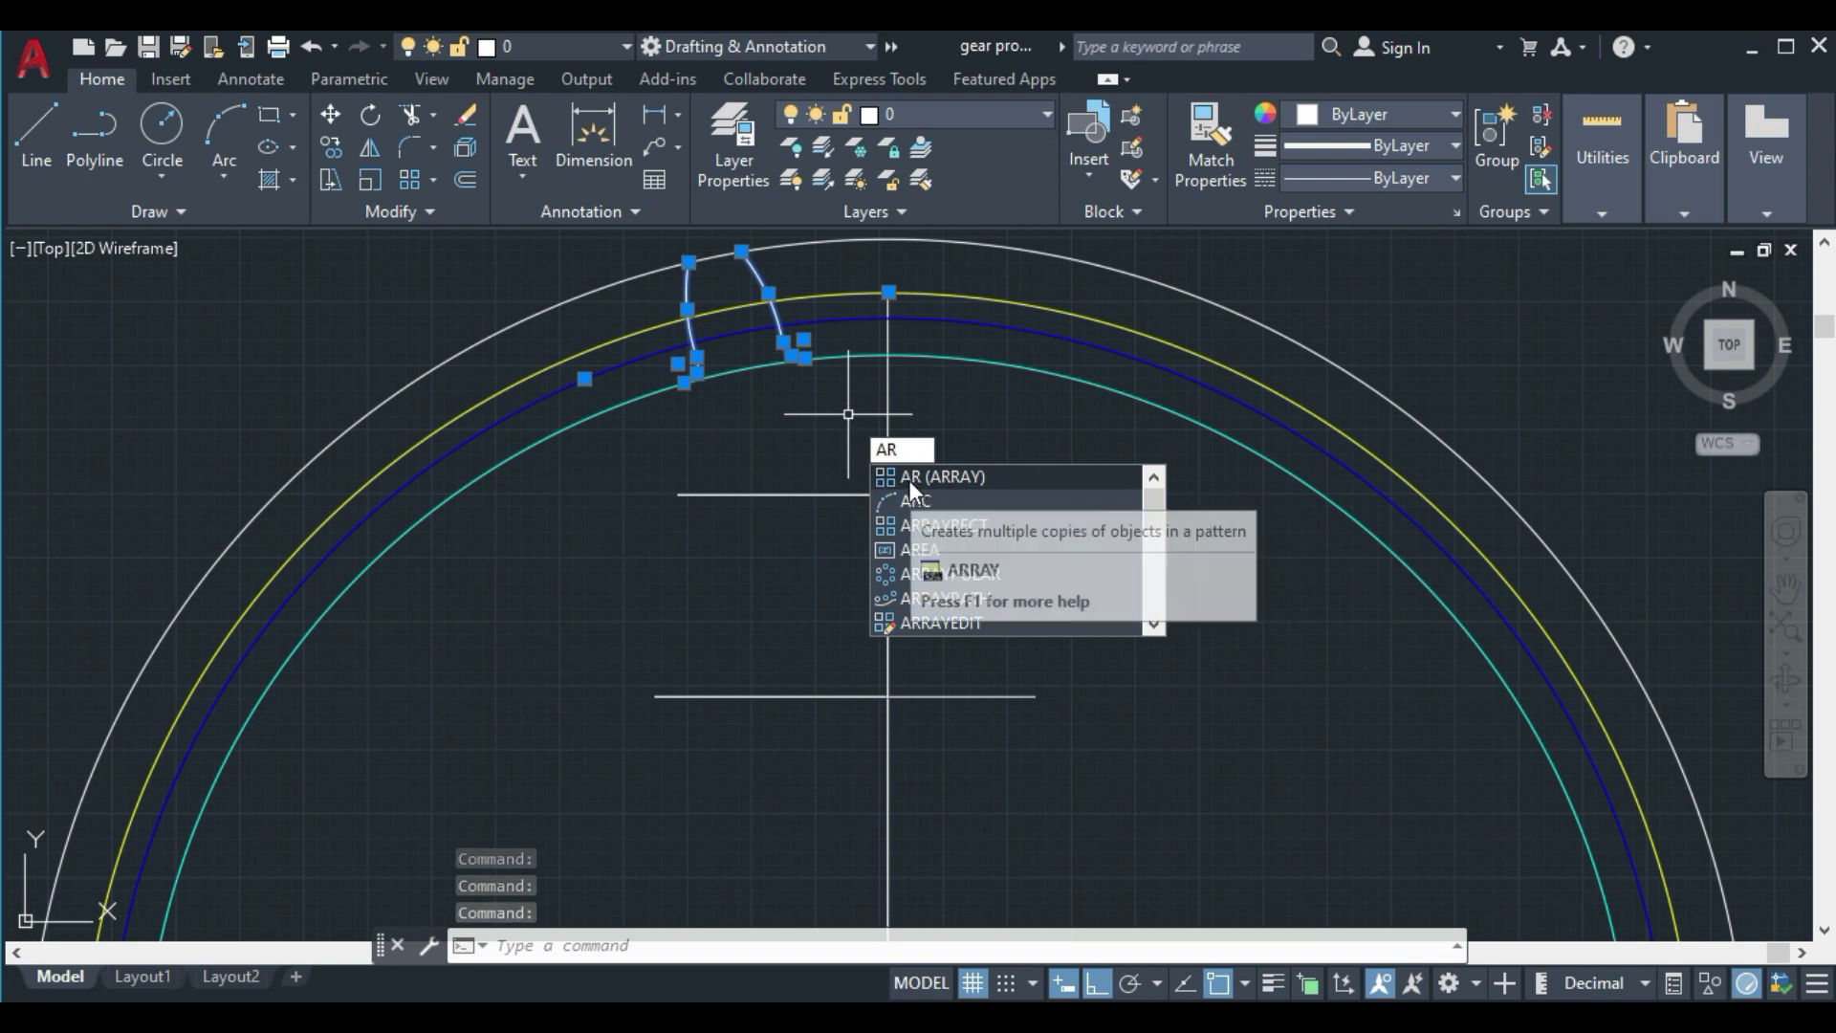
left_click(911, 483)
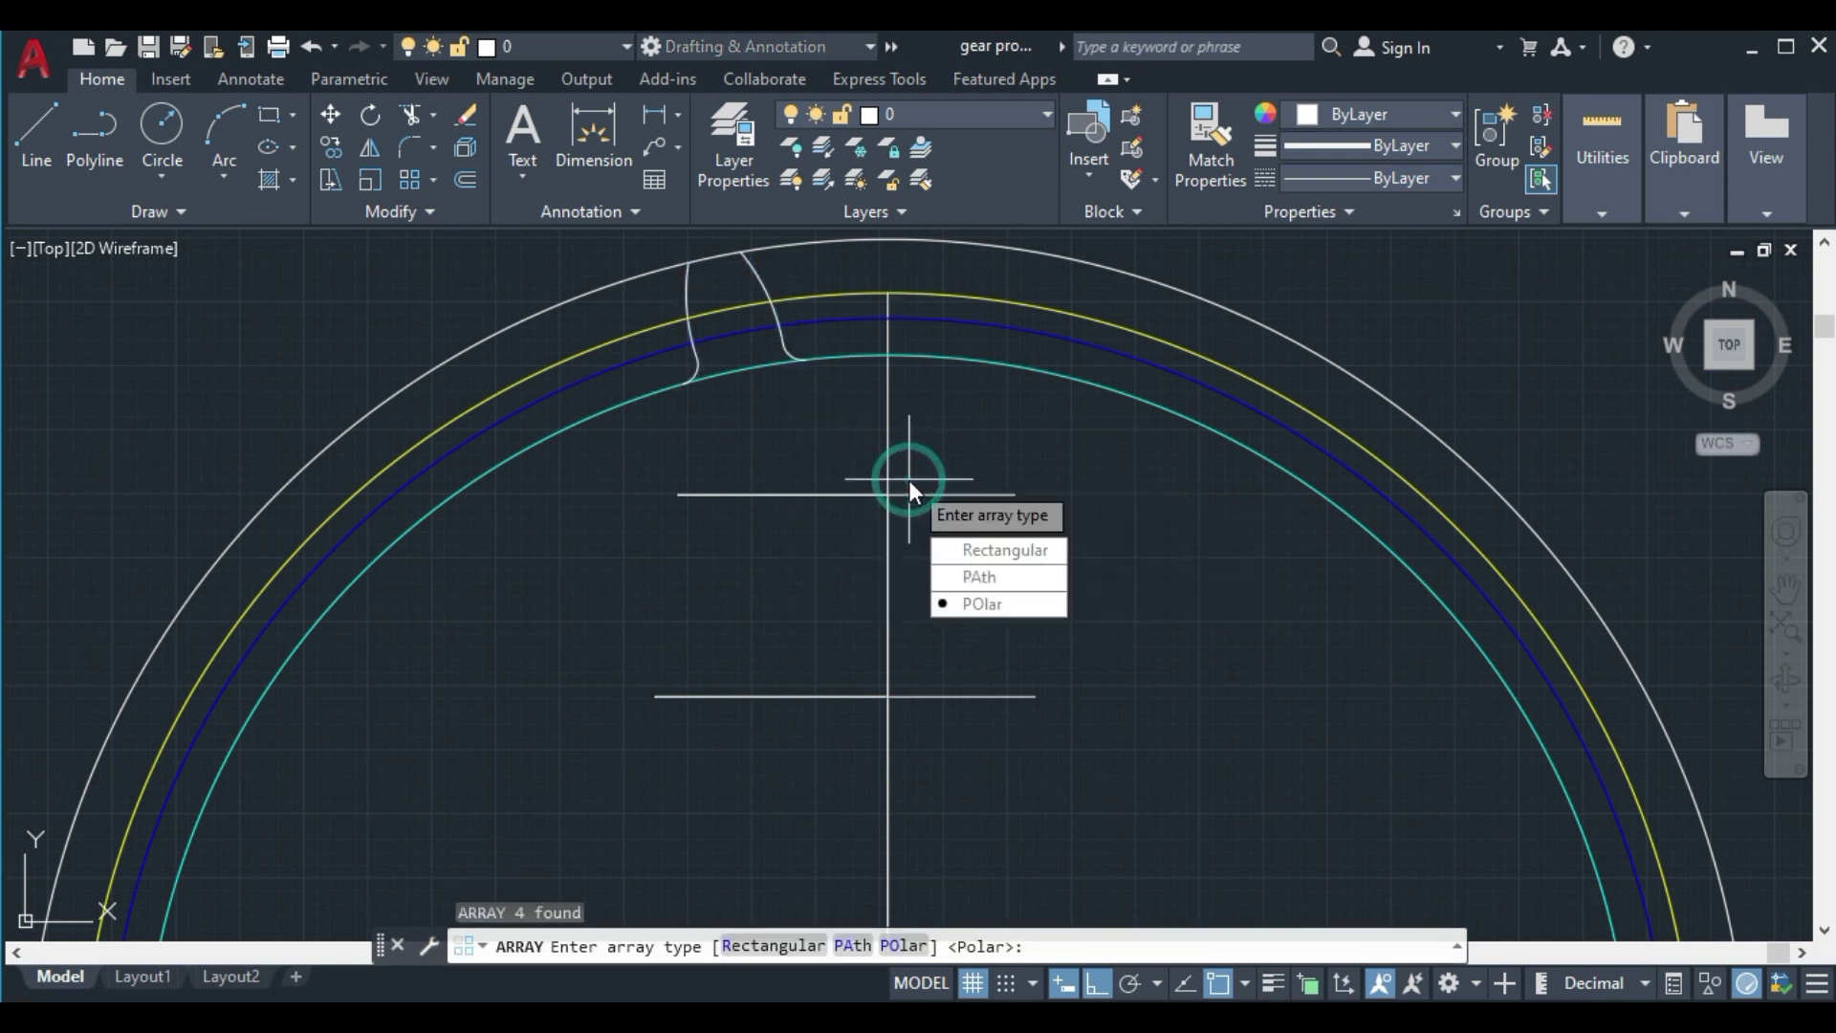
left_click(987, 604)
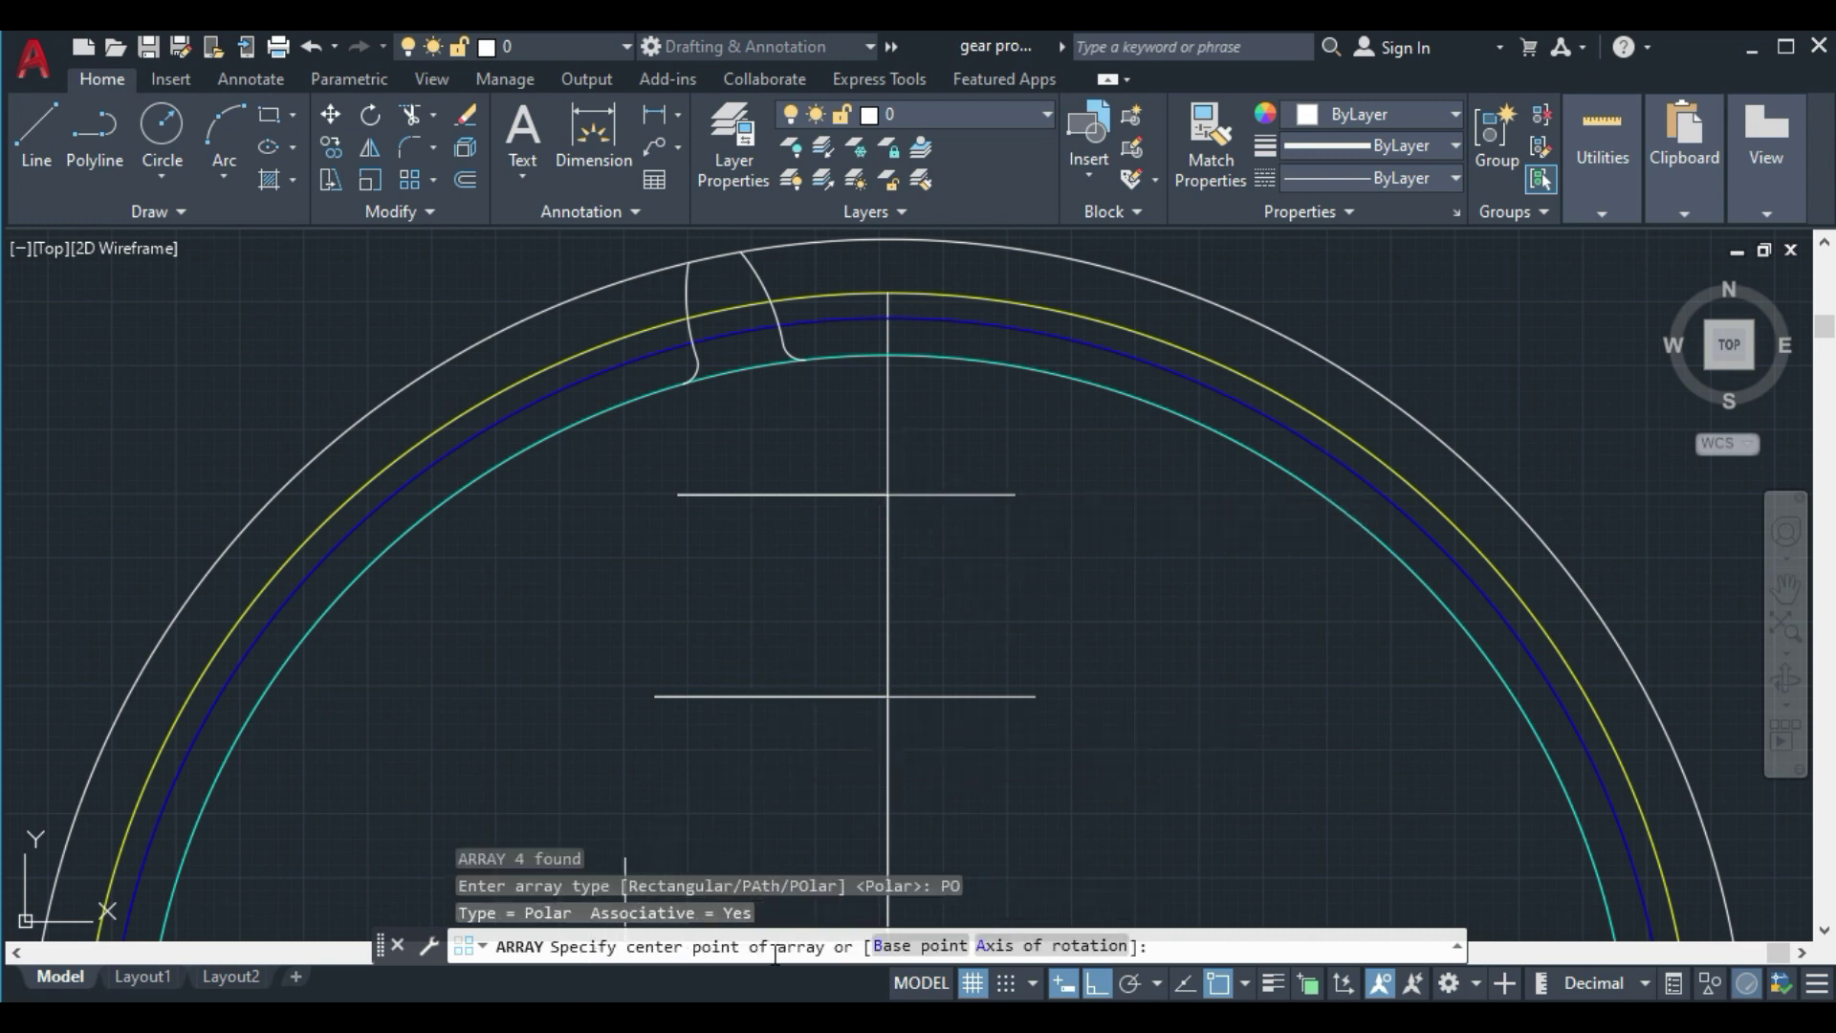
left_click(1785, 589)
mouse_move(1468, 691)
left_mouse_down()
mouse_move(1386, 587)
mouse_move(1340, 344)
left_mouse_up()
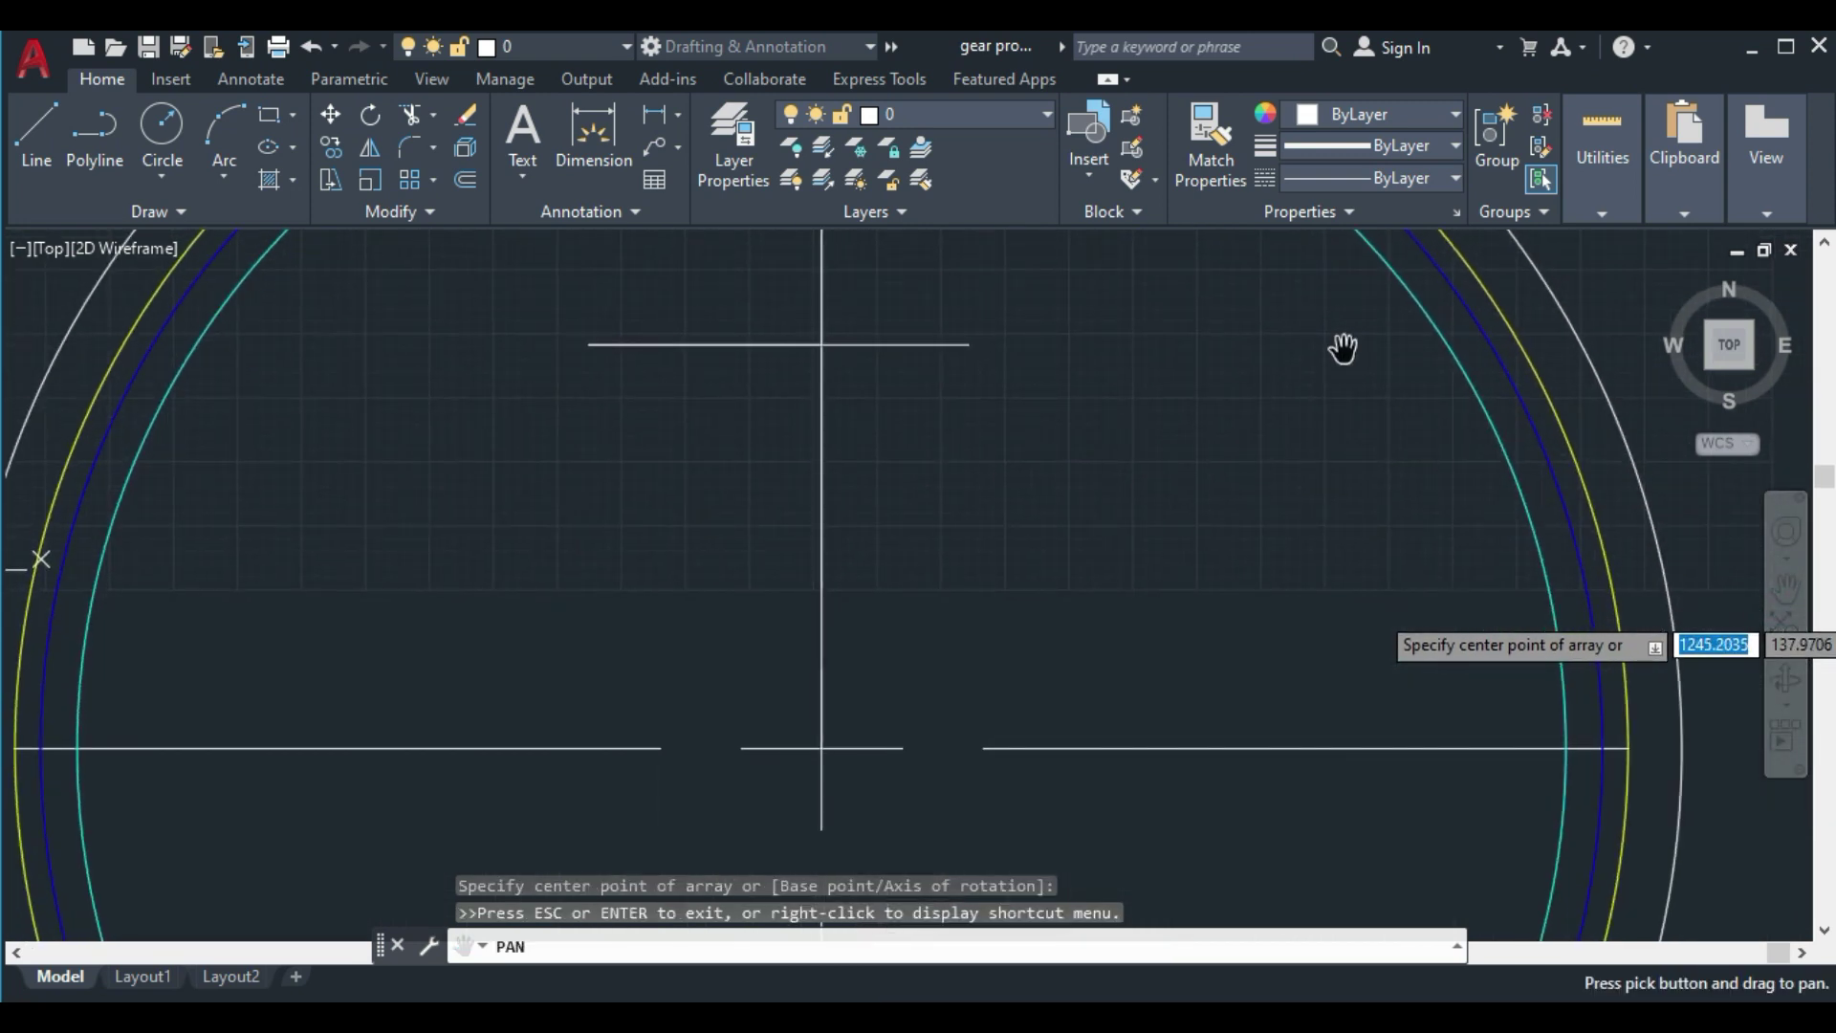
right_click(1221, 587)
left_click(1243, 602)
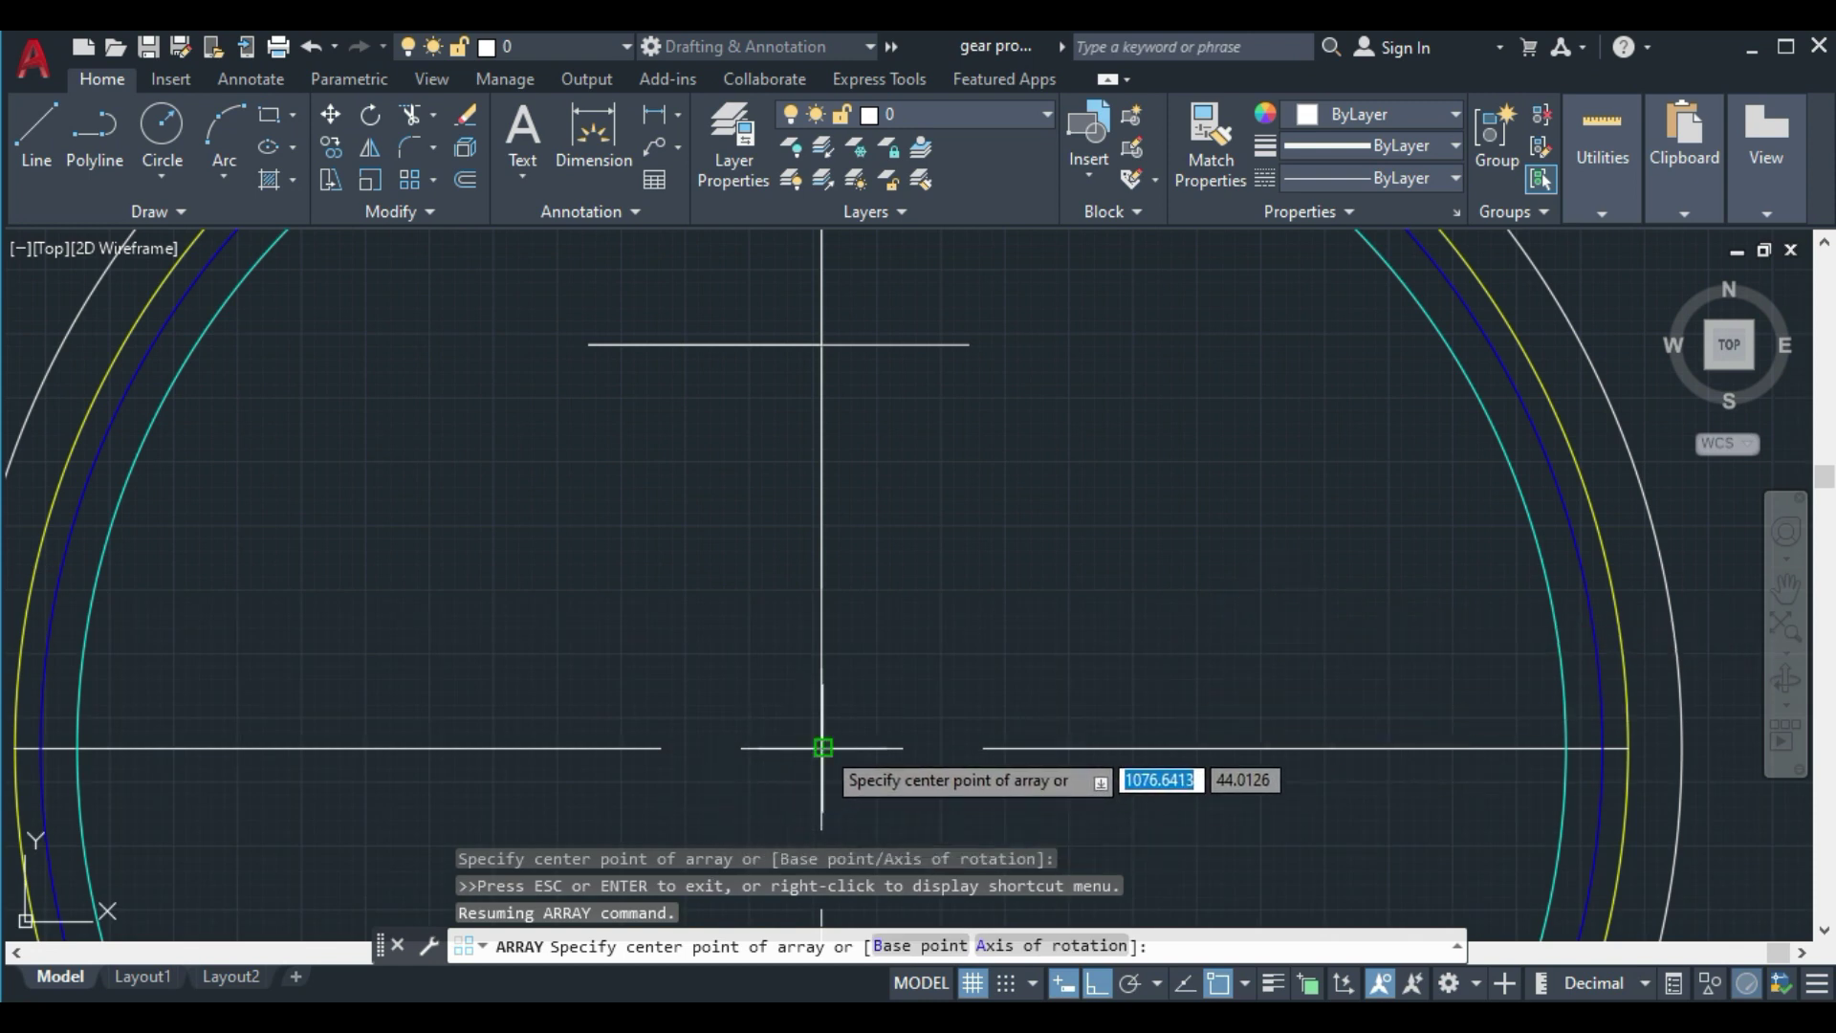
left_click(820, 745)
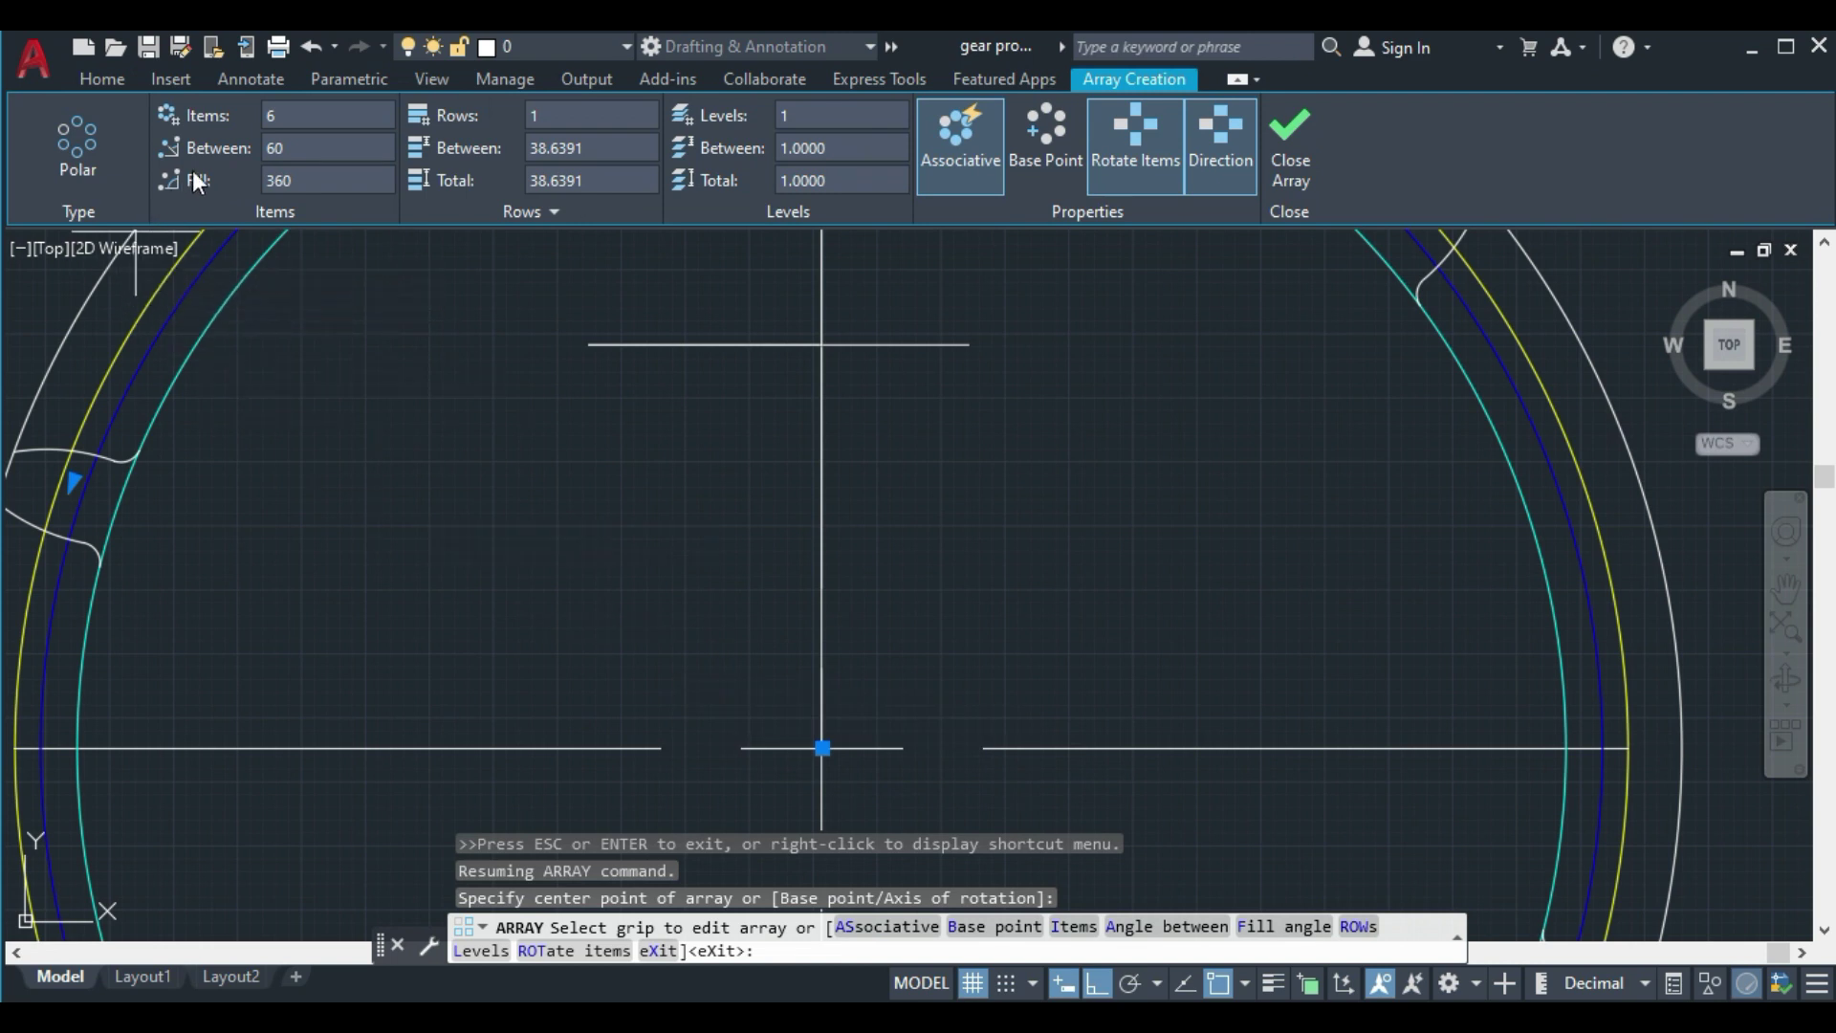
Set the polar array to 30 items and finish the array
left_click(282, 116)
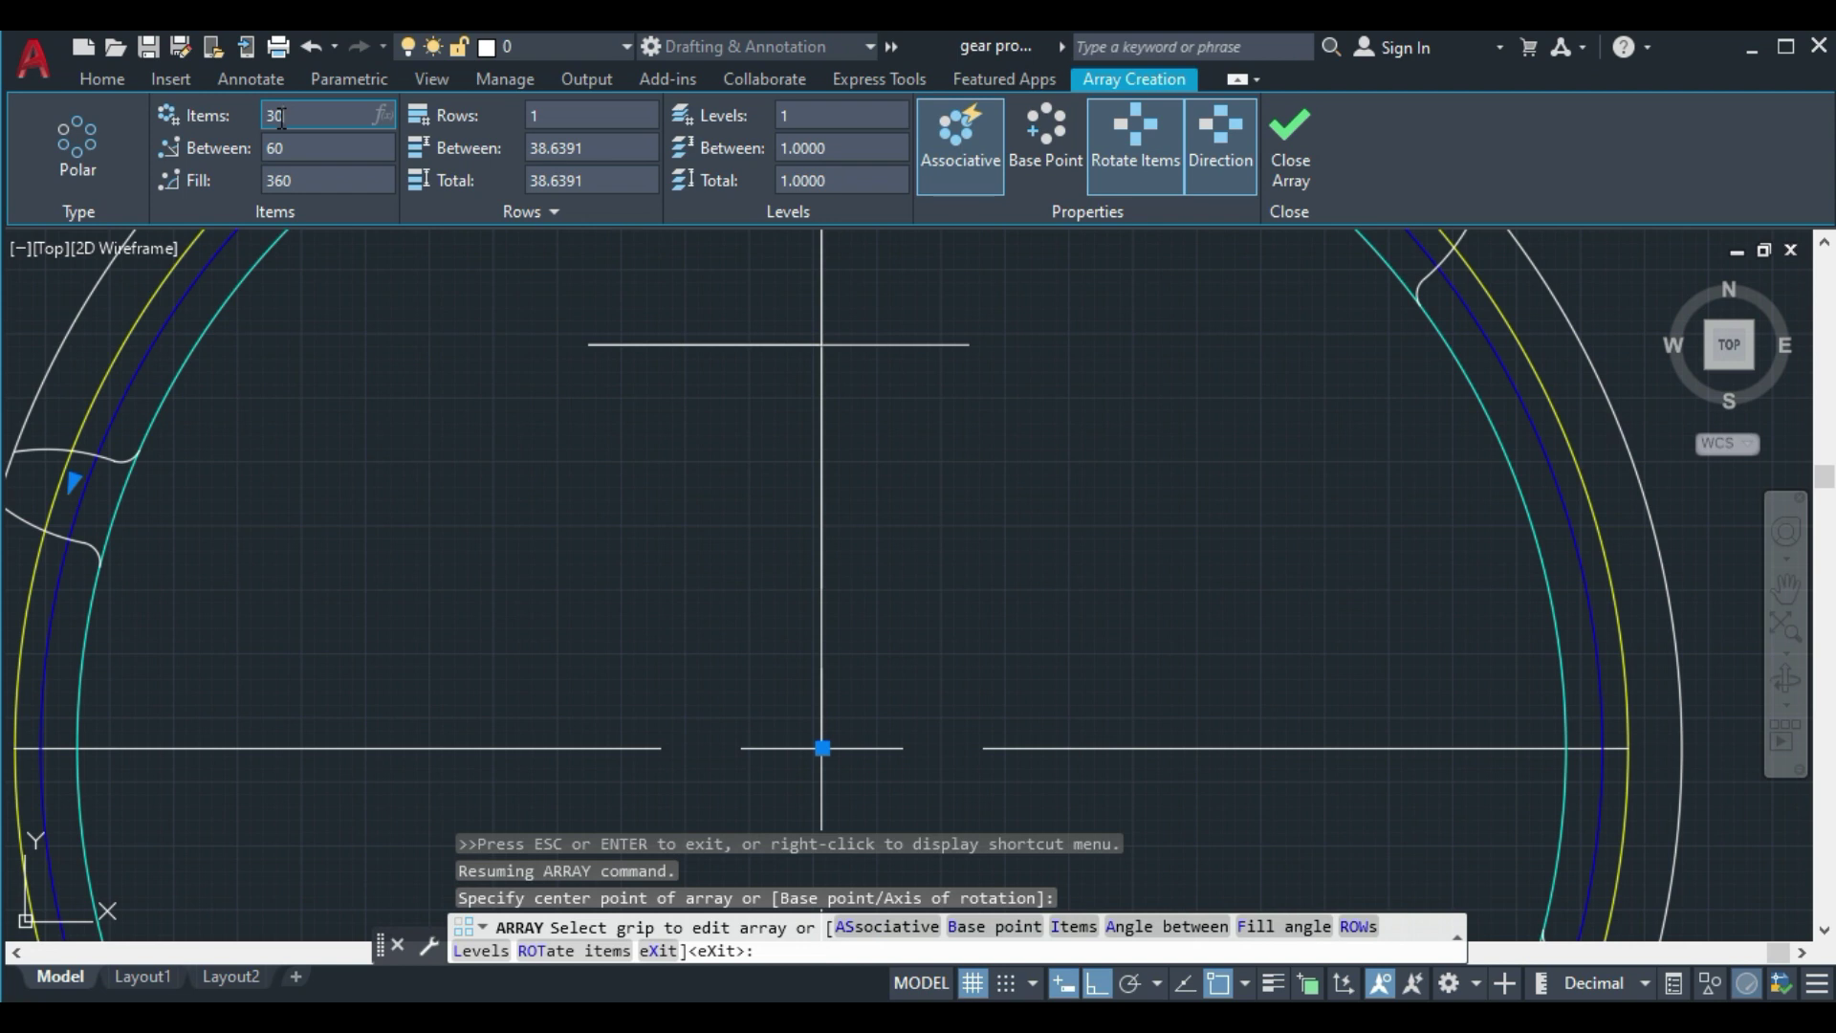
key("Return")
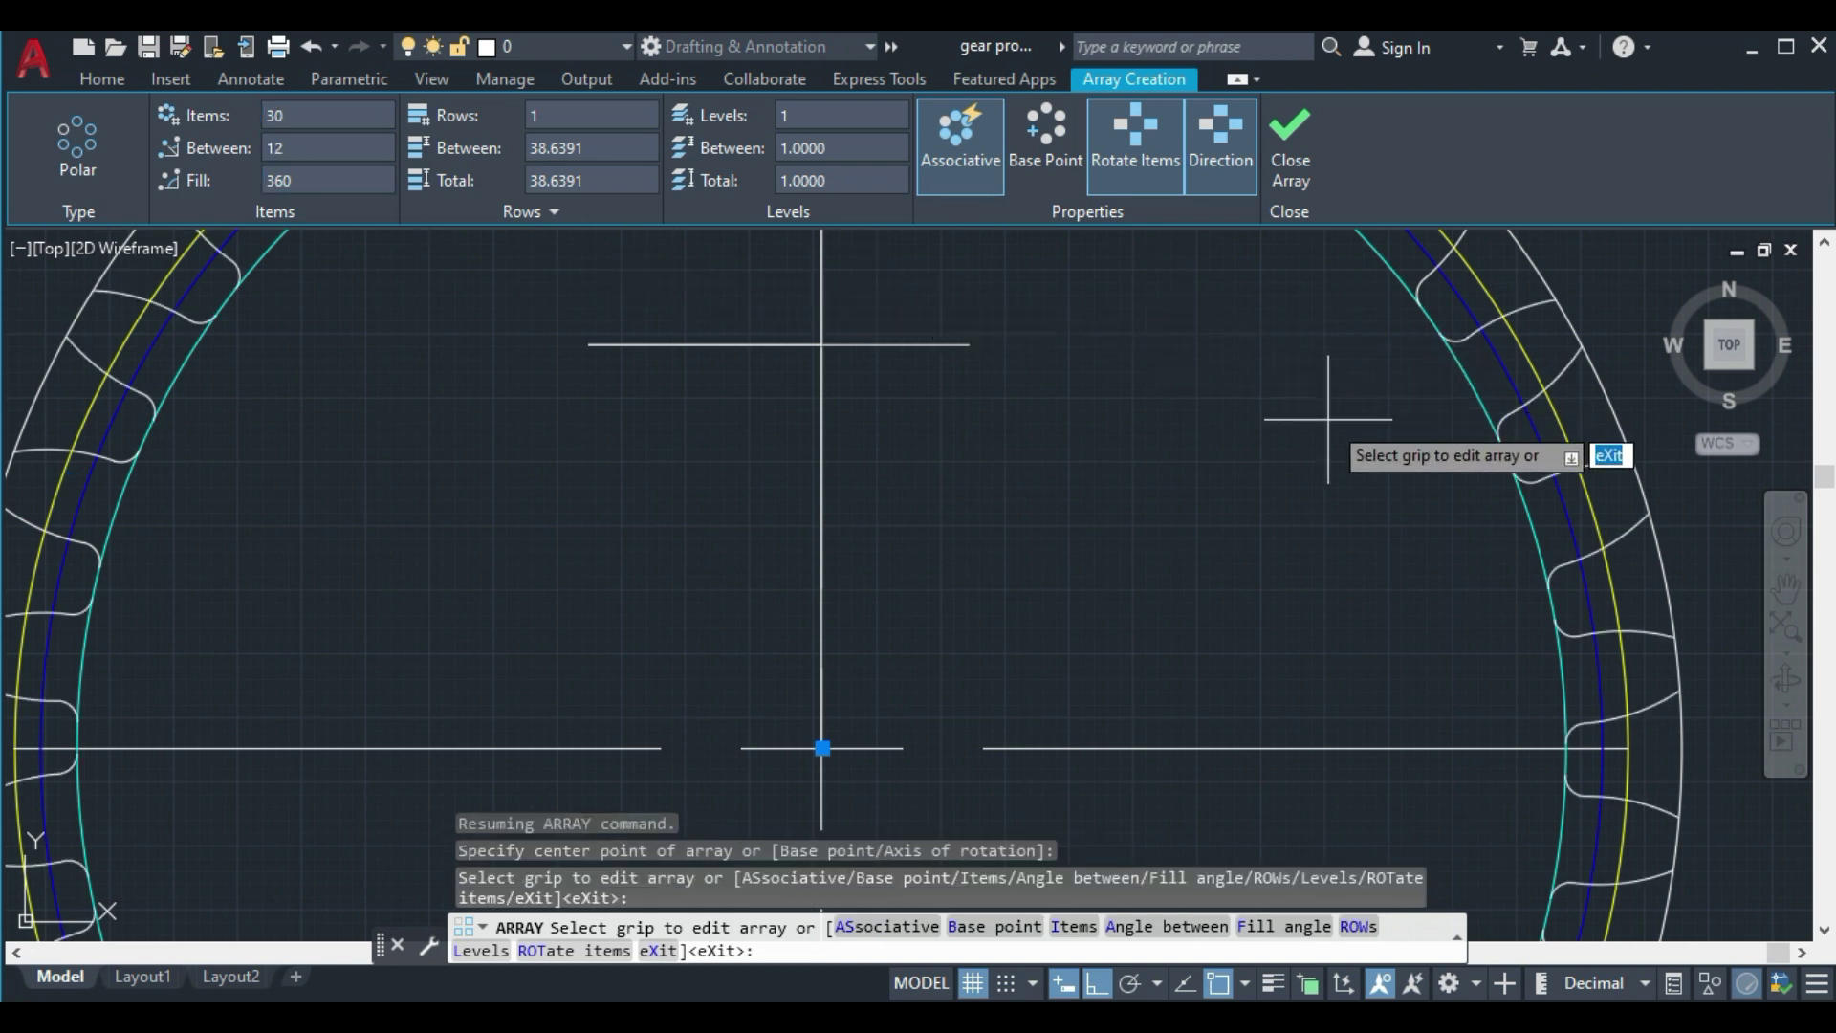
left_click(1290, 163)
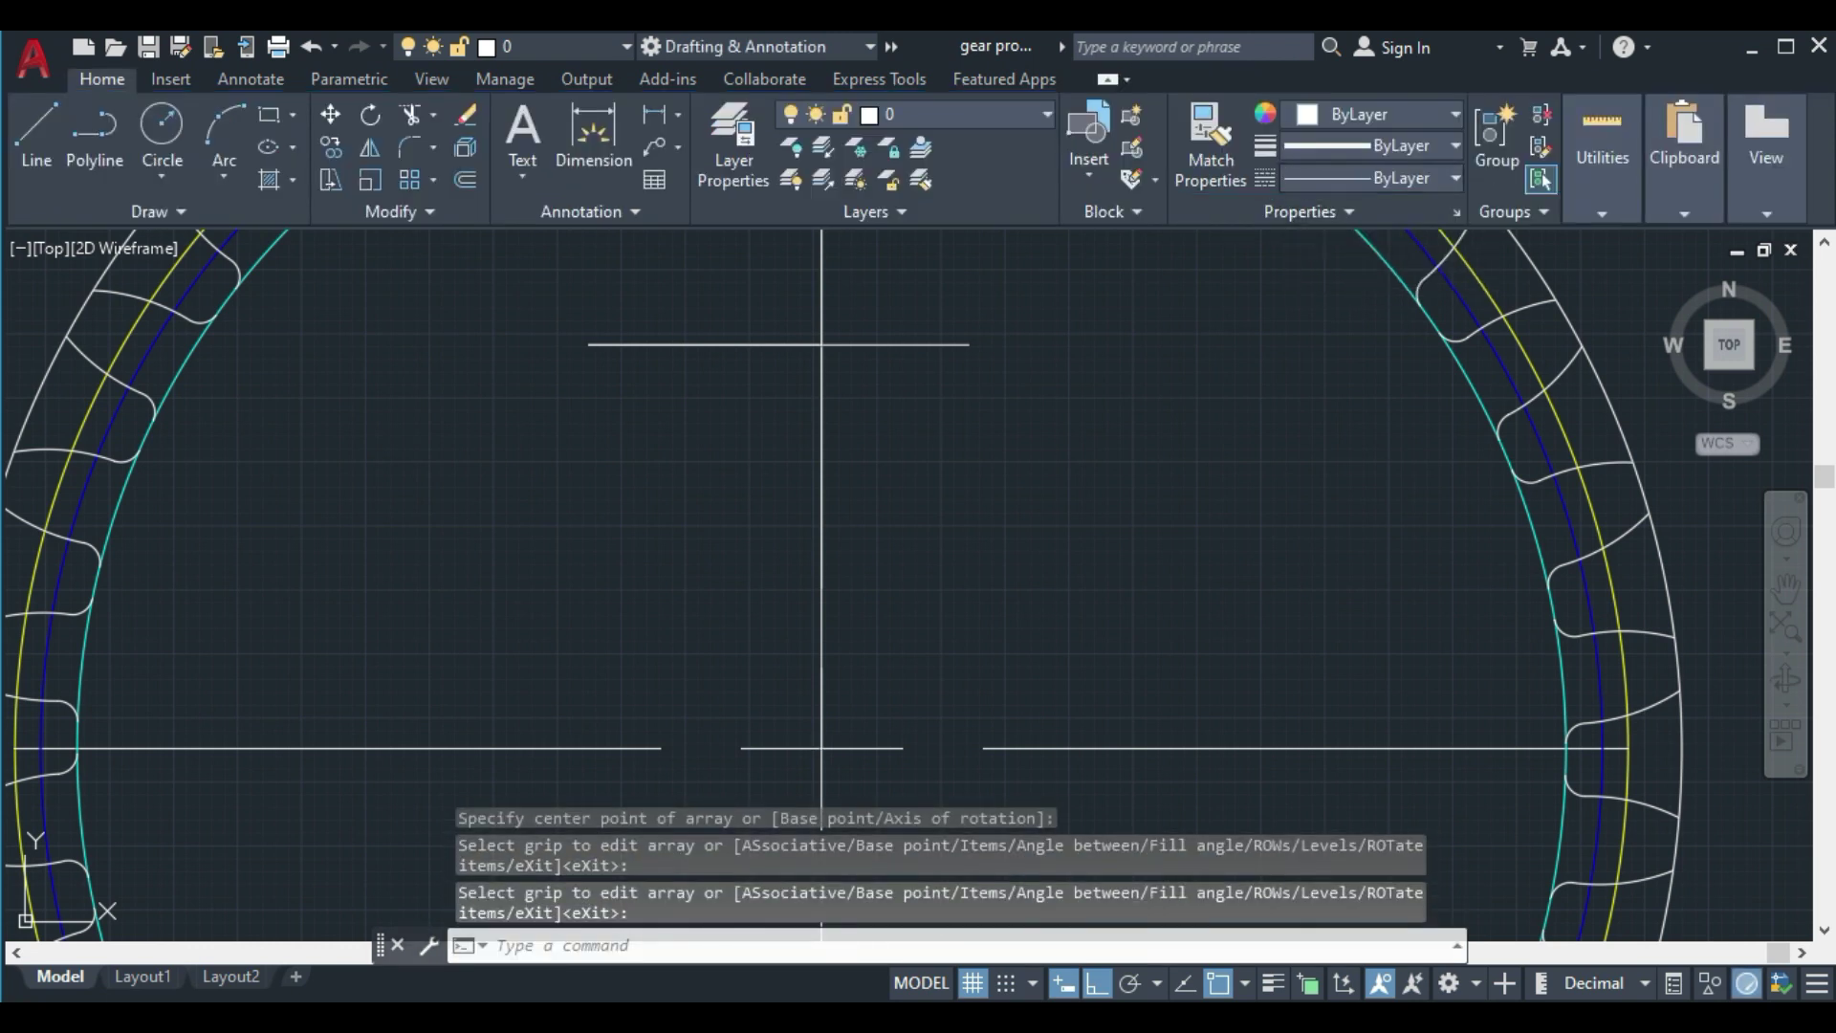
Trim the addendum circle between neighbouring teeth along the gear's upper and right-hand side
scroll(1182, 609, "down", 2)
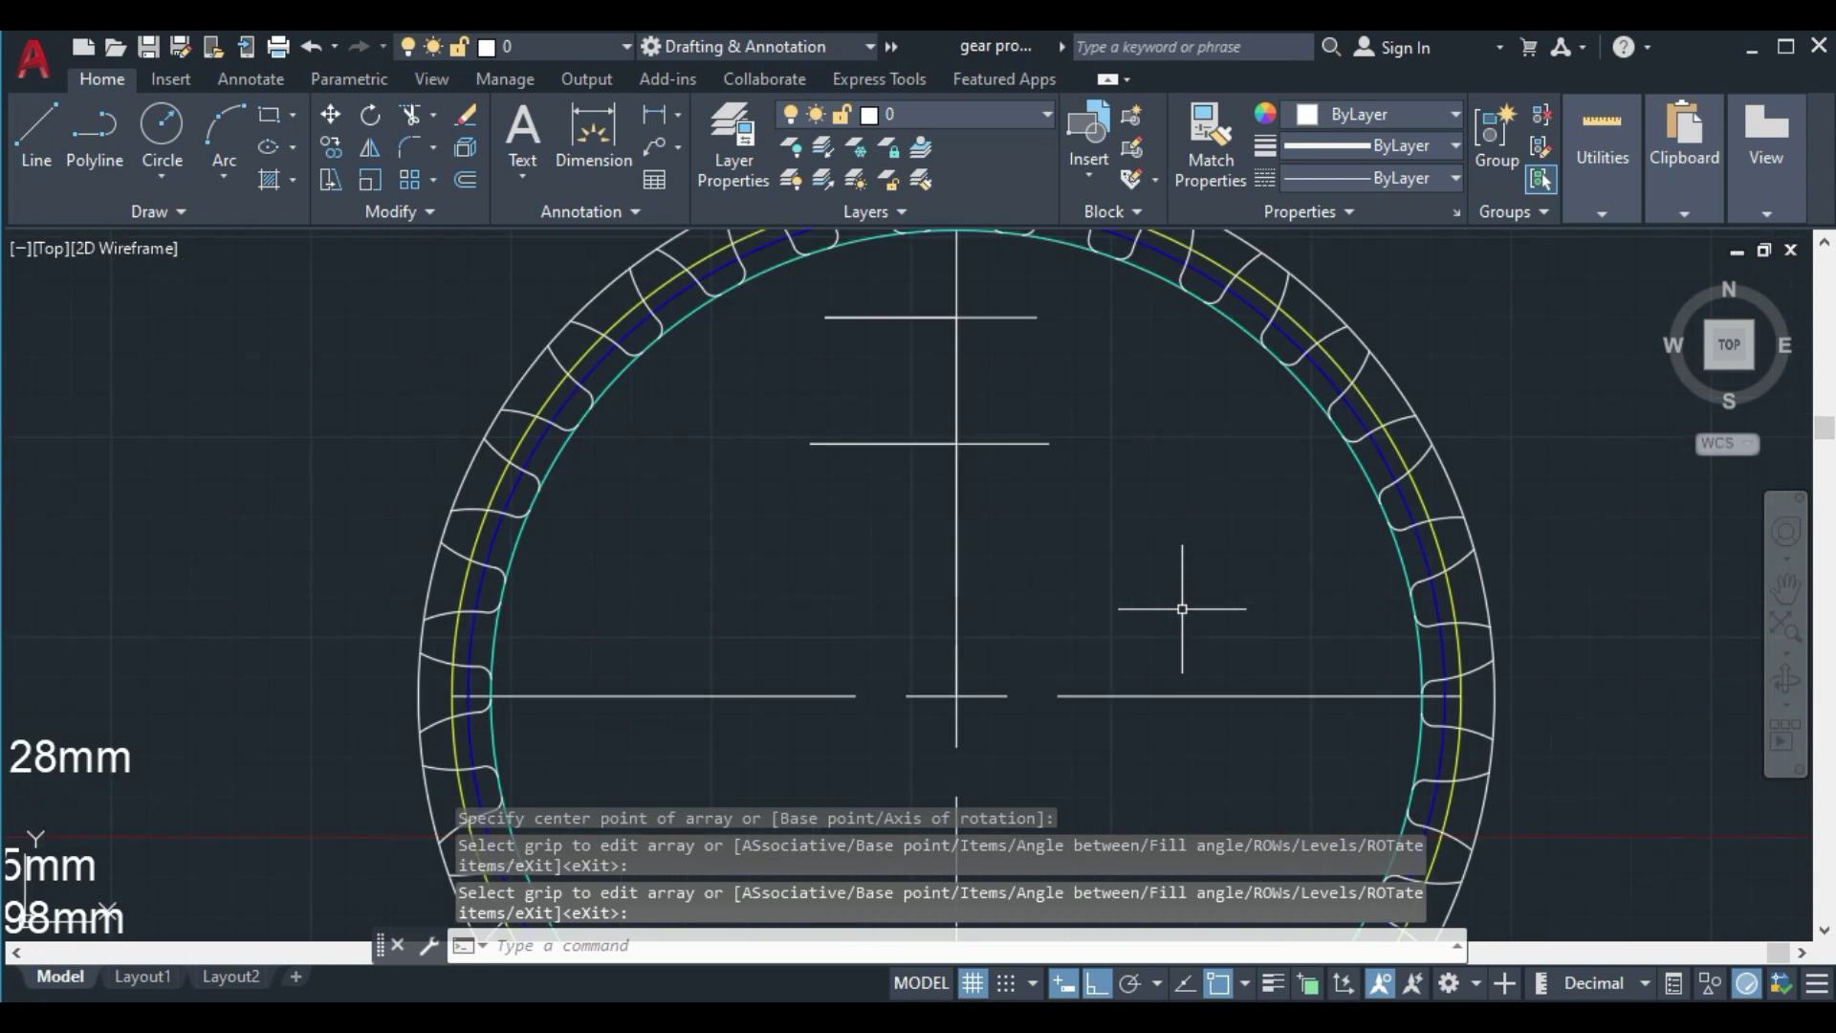
scroll(1182, 608, "down", 2)
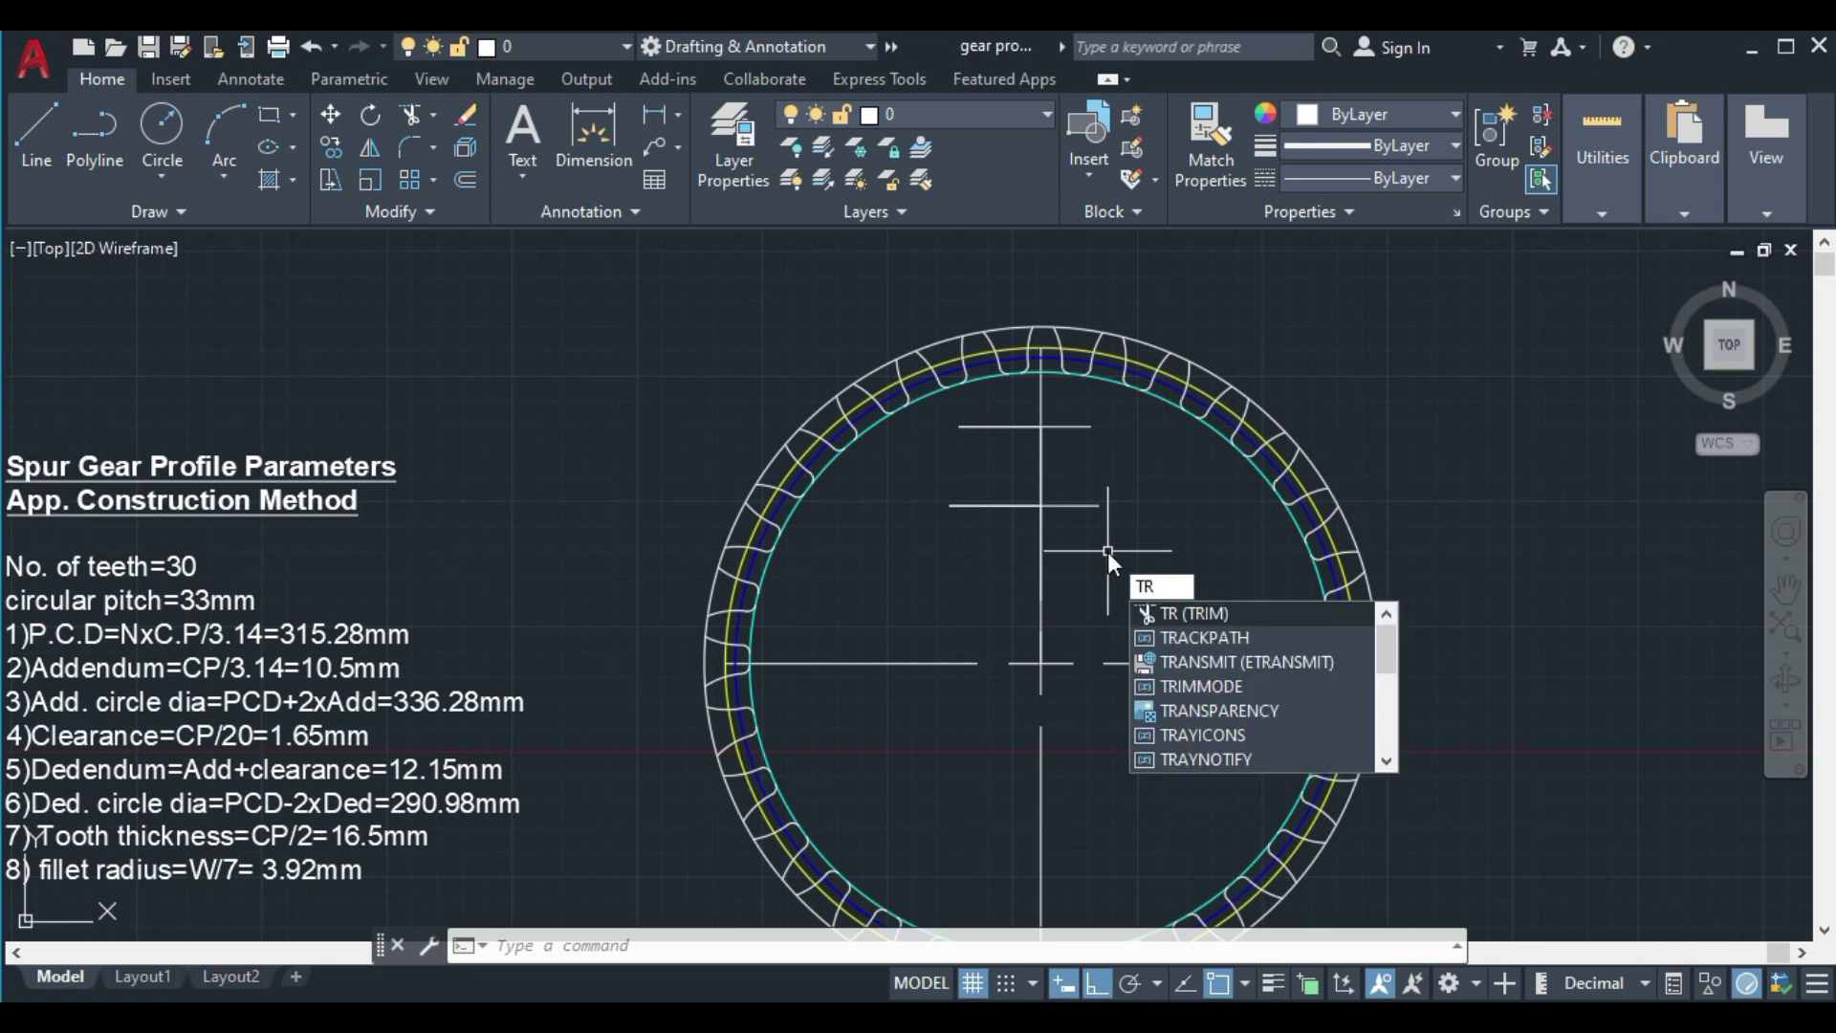
key("Return")
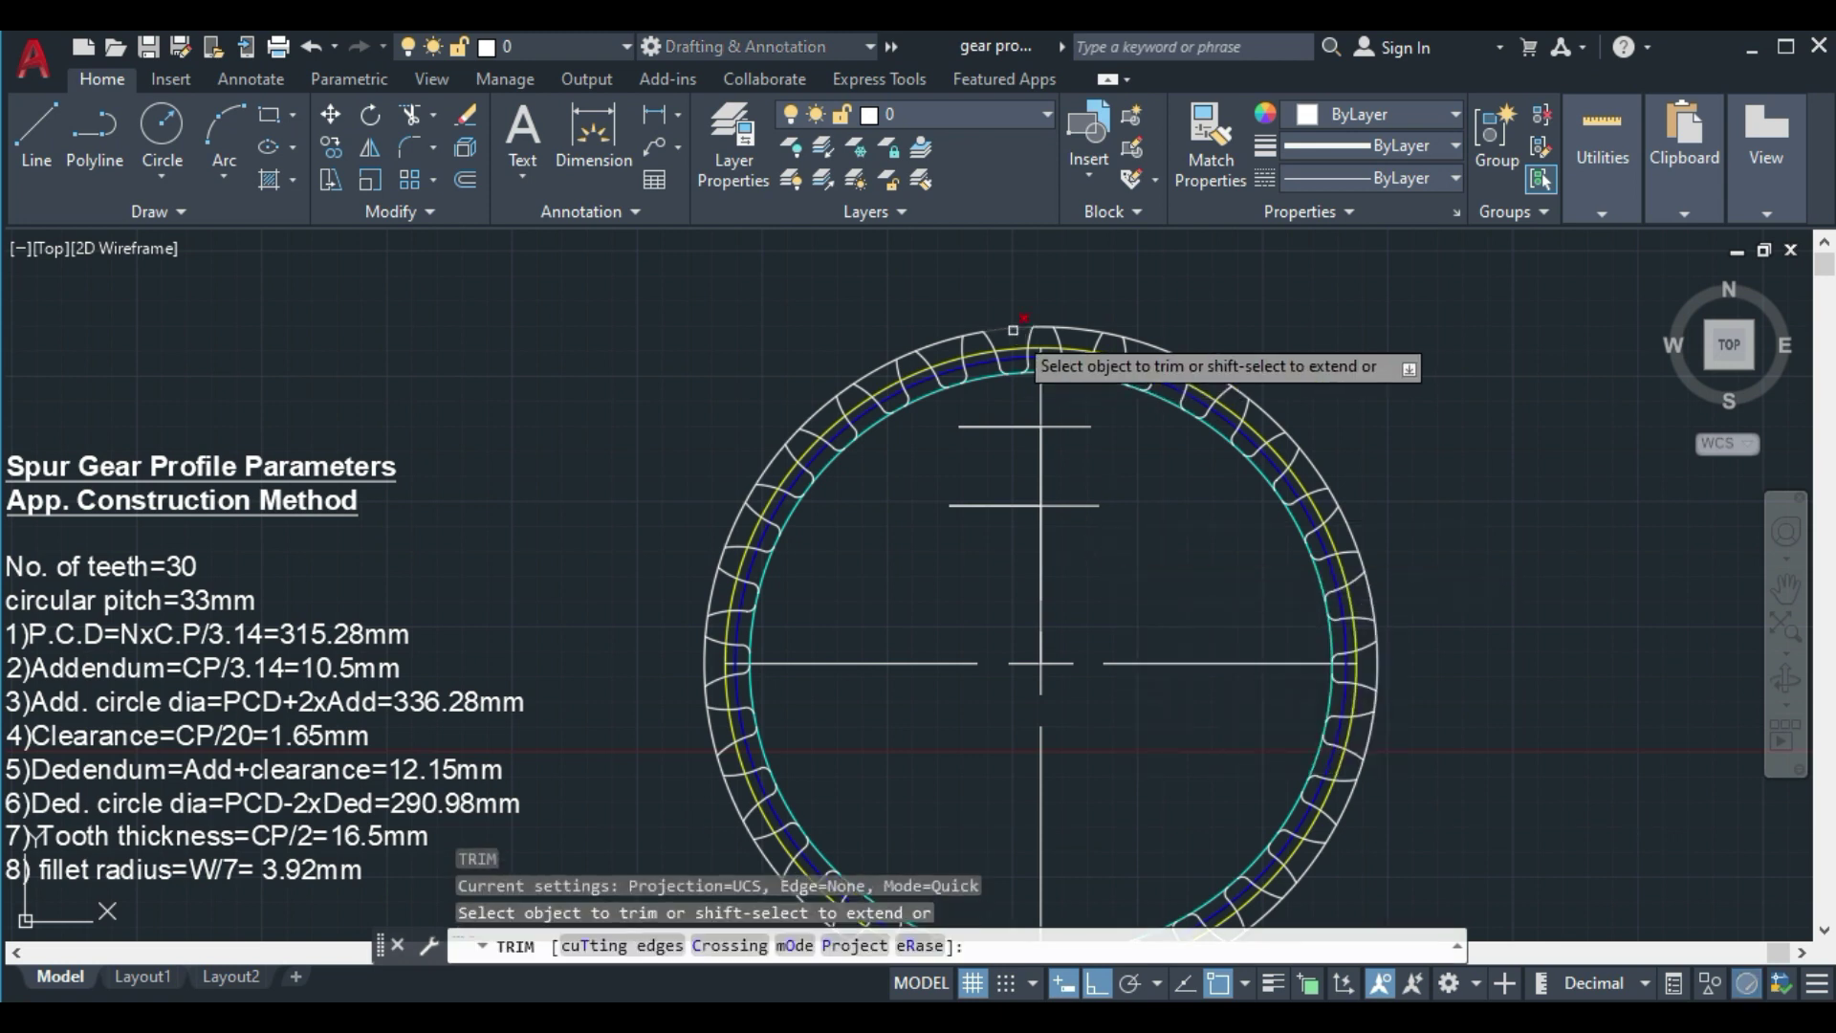
left_click(1012, 325)
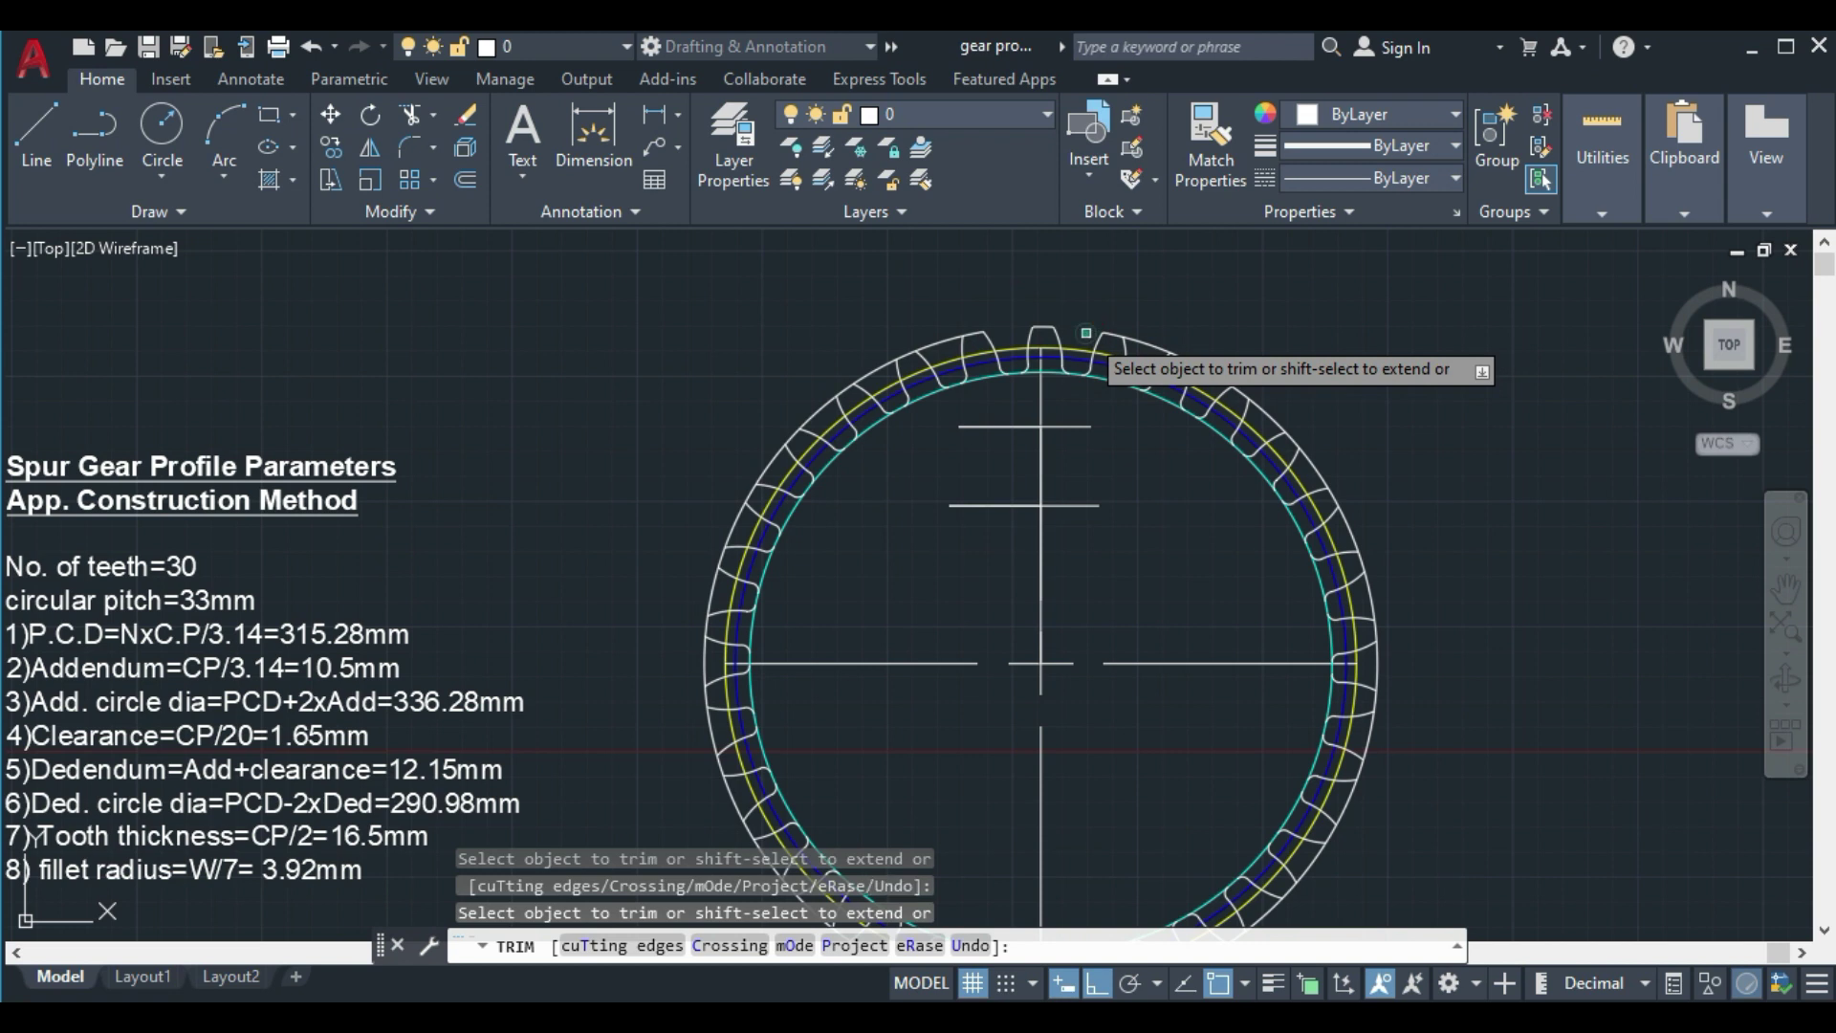
left_click(1147, 347)
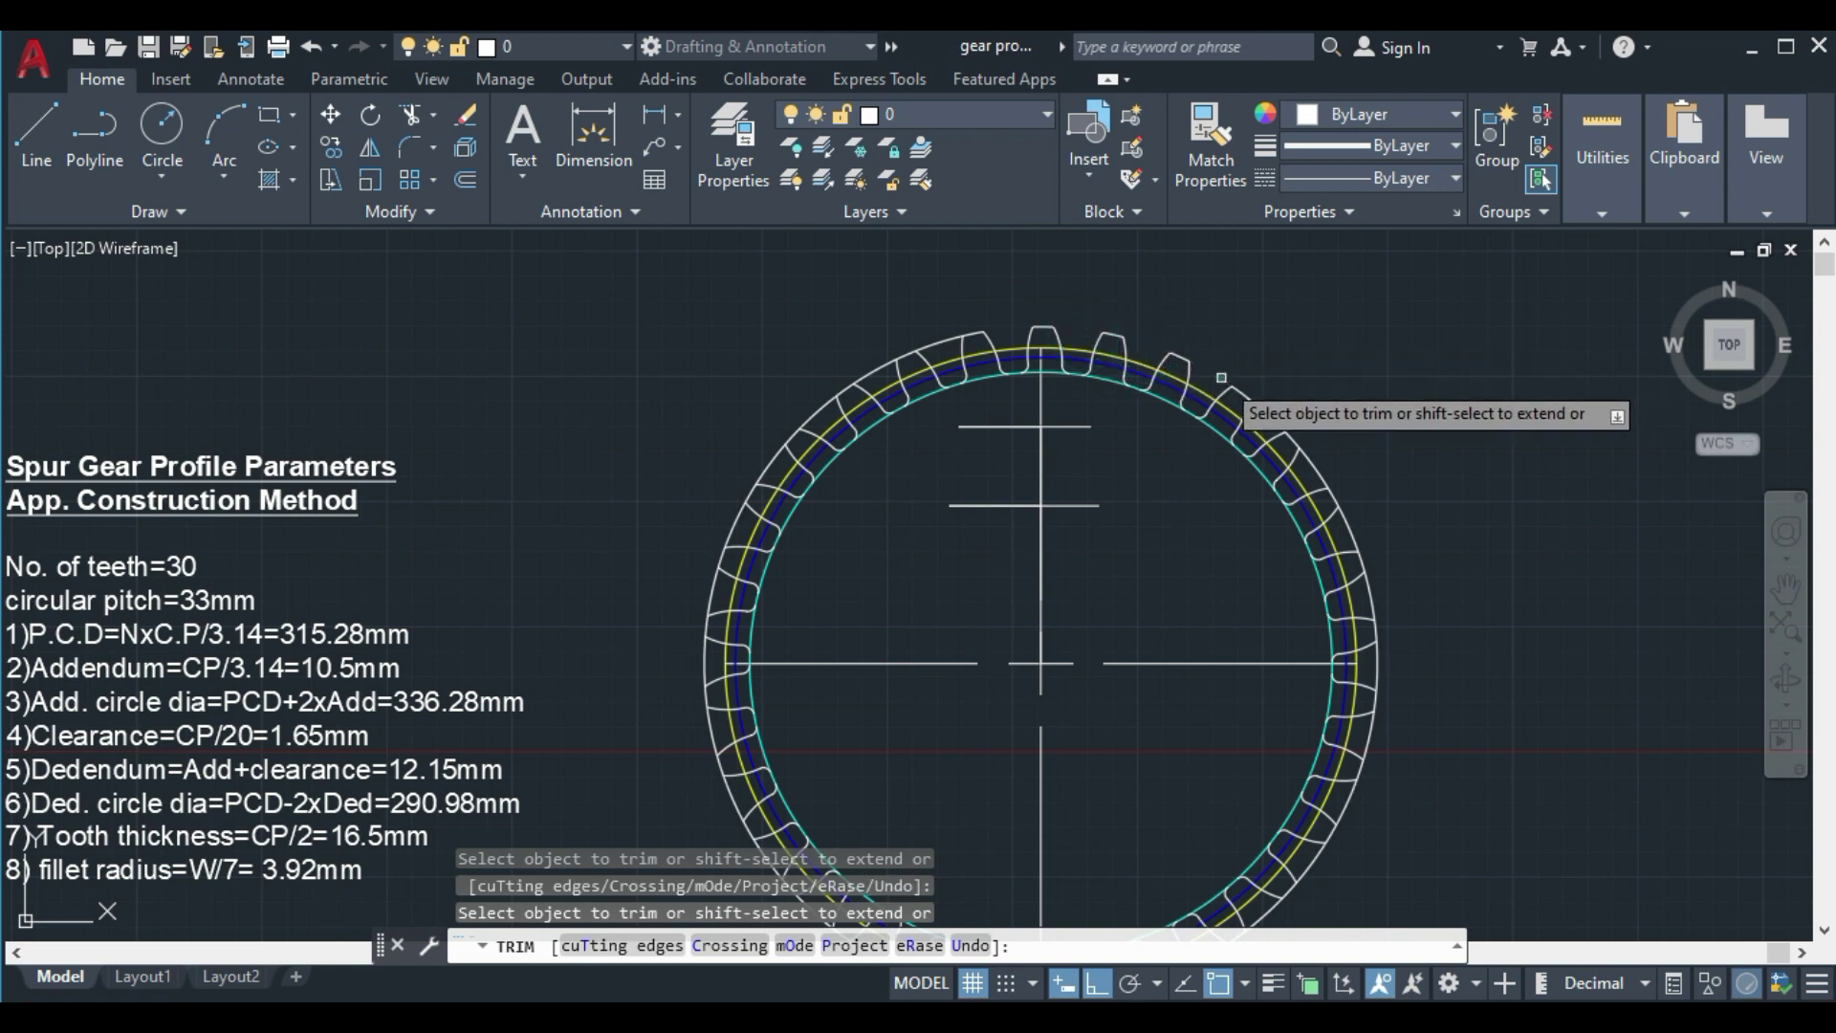
left_click(1261, 421)
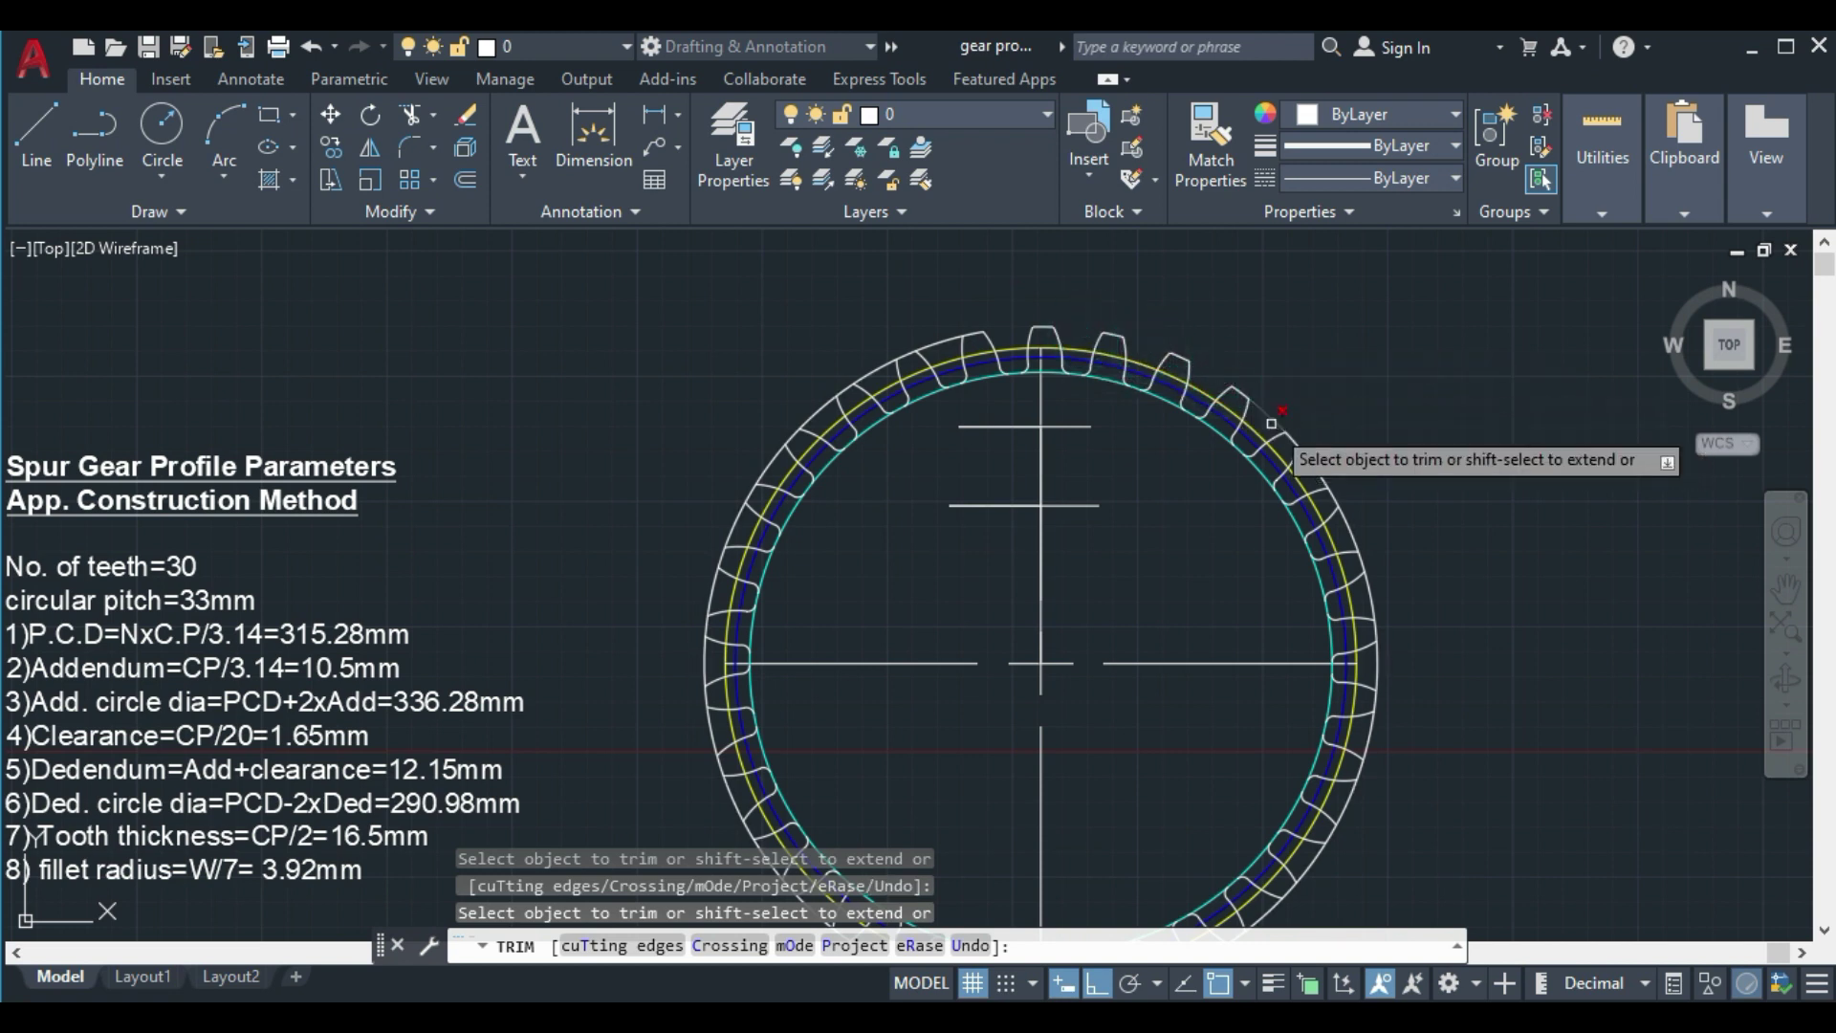
left_click(1315, 480)
left_click(1347, 529)
left_click(1376, 603)
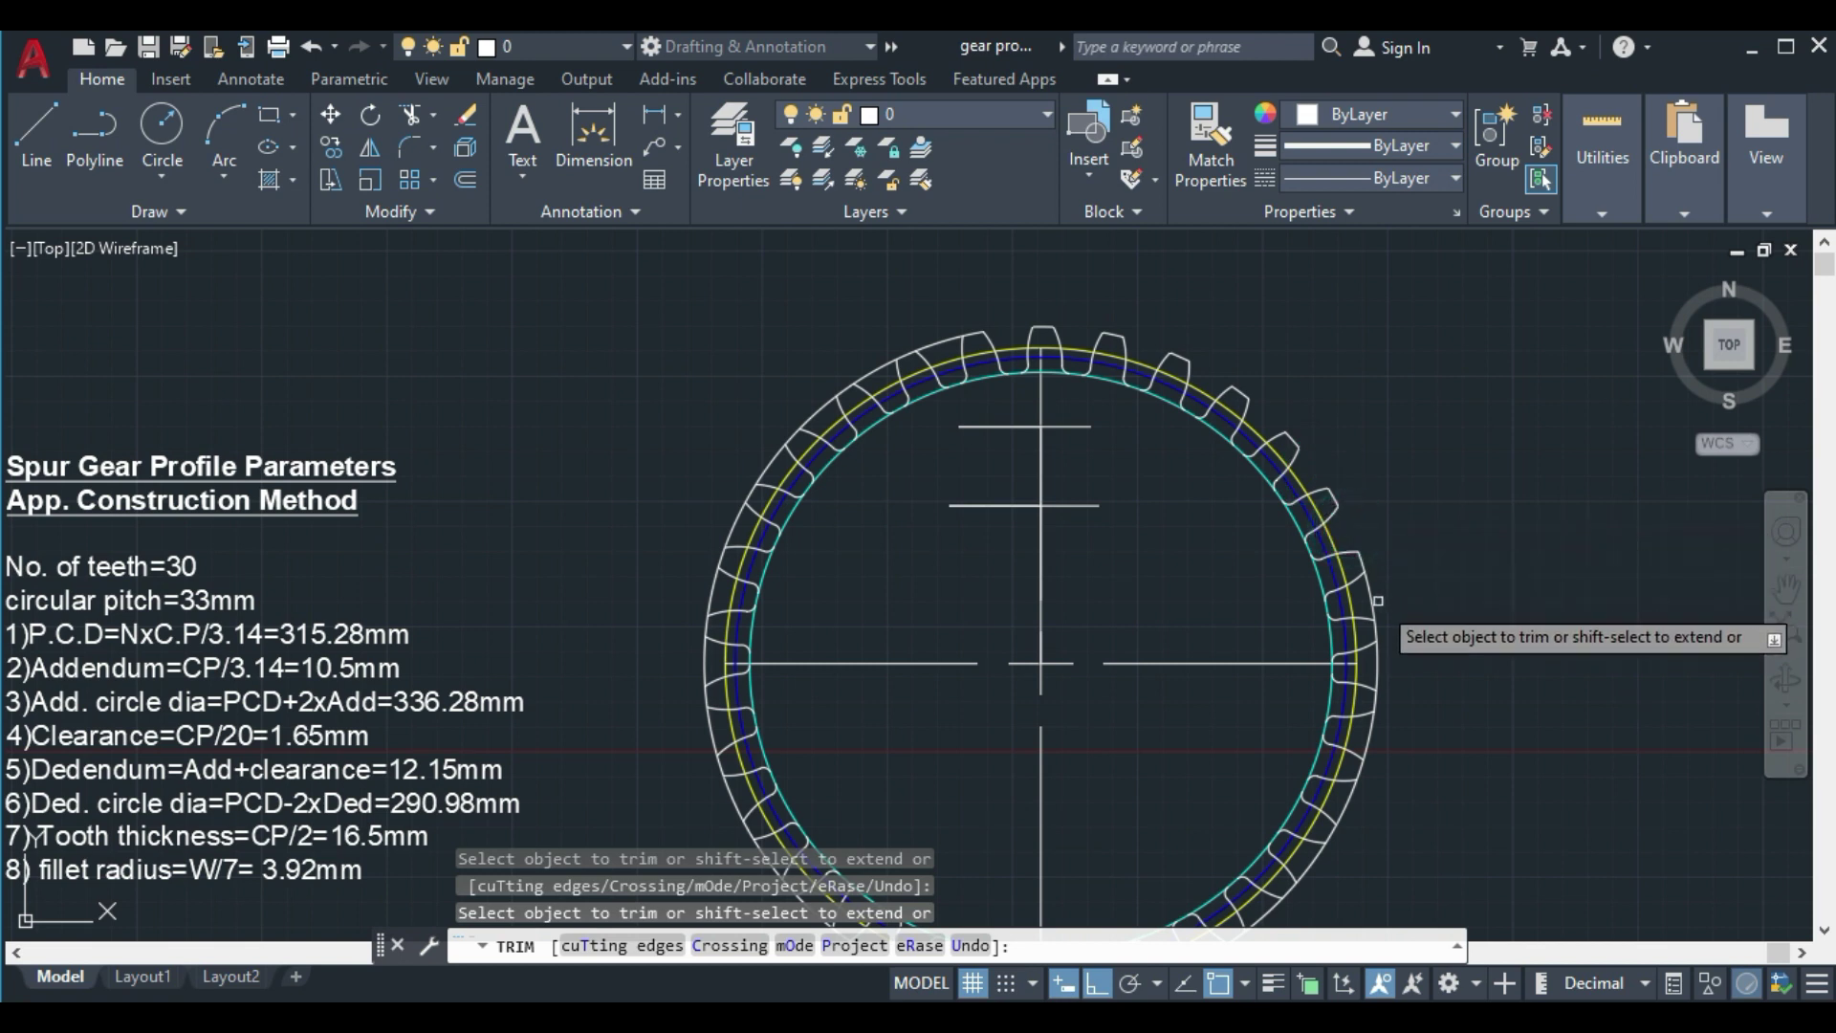
left_click(1377, 665)
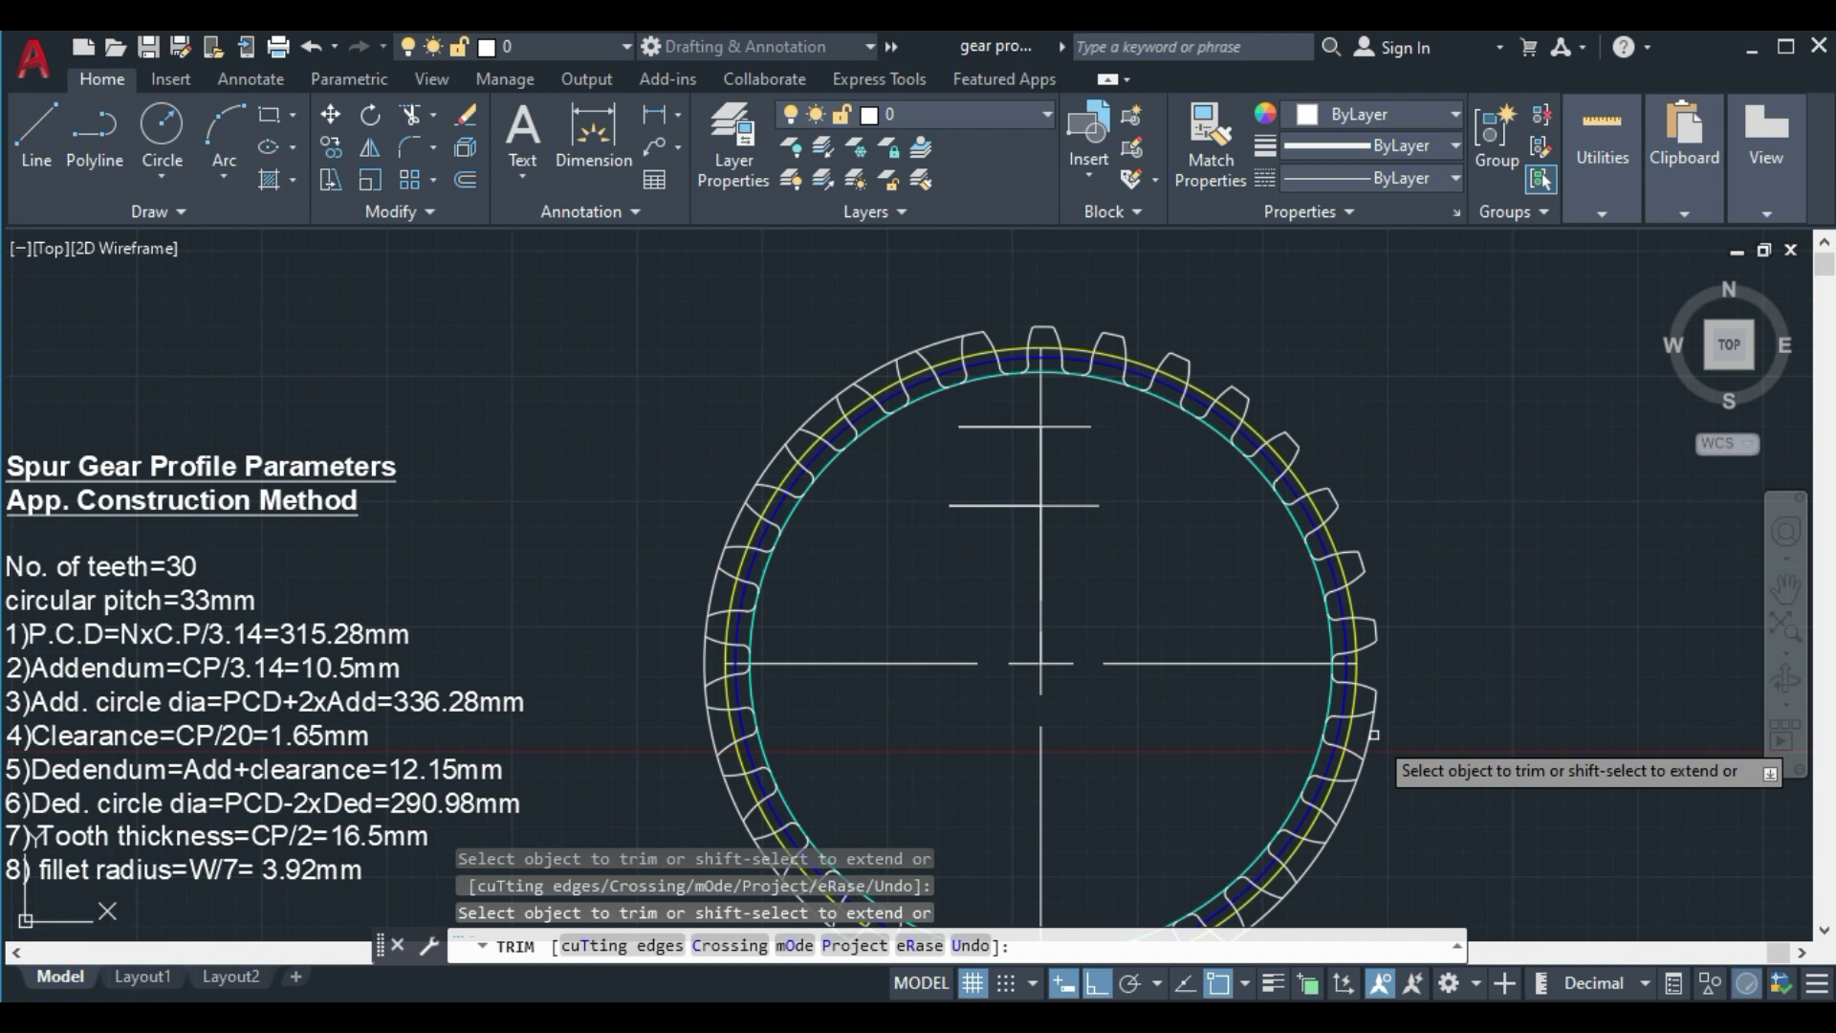
left_click(1374, 734)
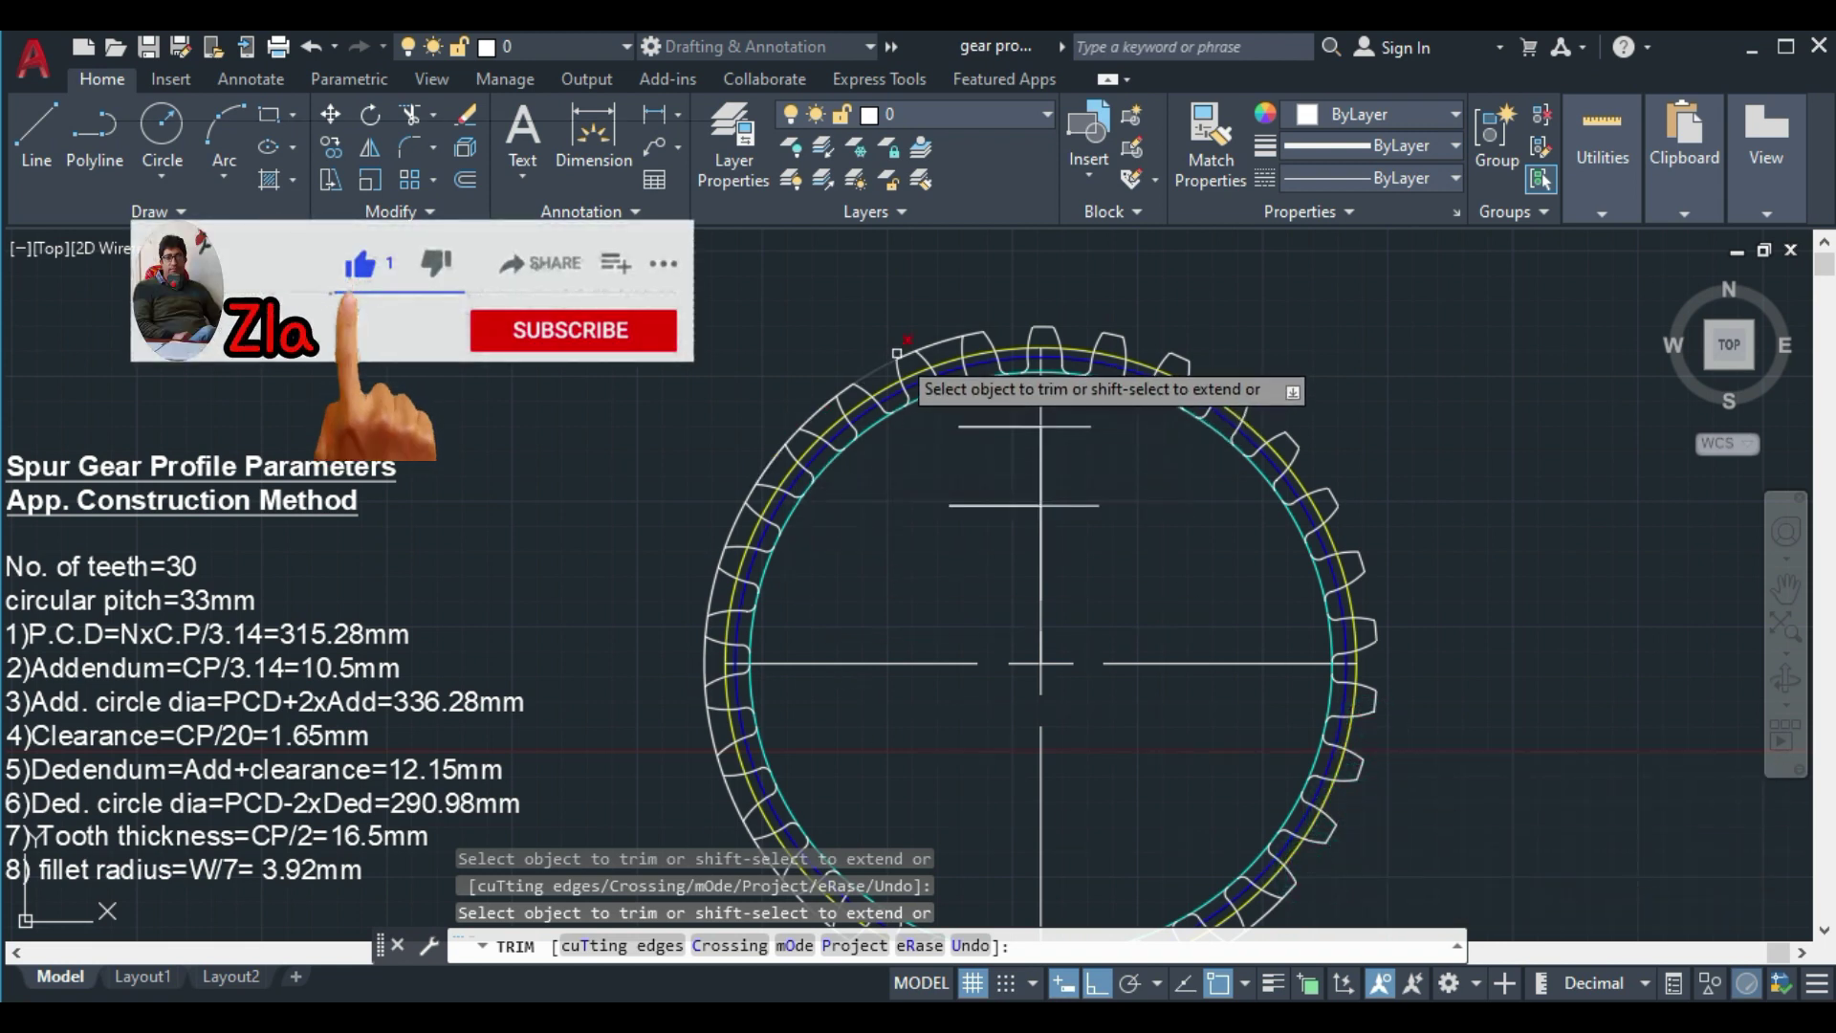
Trim the remaining addendum arcs between the teeth around the gear's left-hand side and the dedendum arcs beneath the teeth
left_click(936, 347)
left_click(876, 370)
left_click(815, 412)
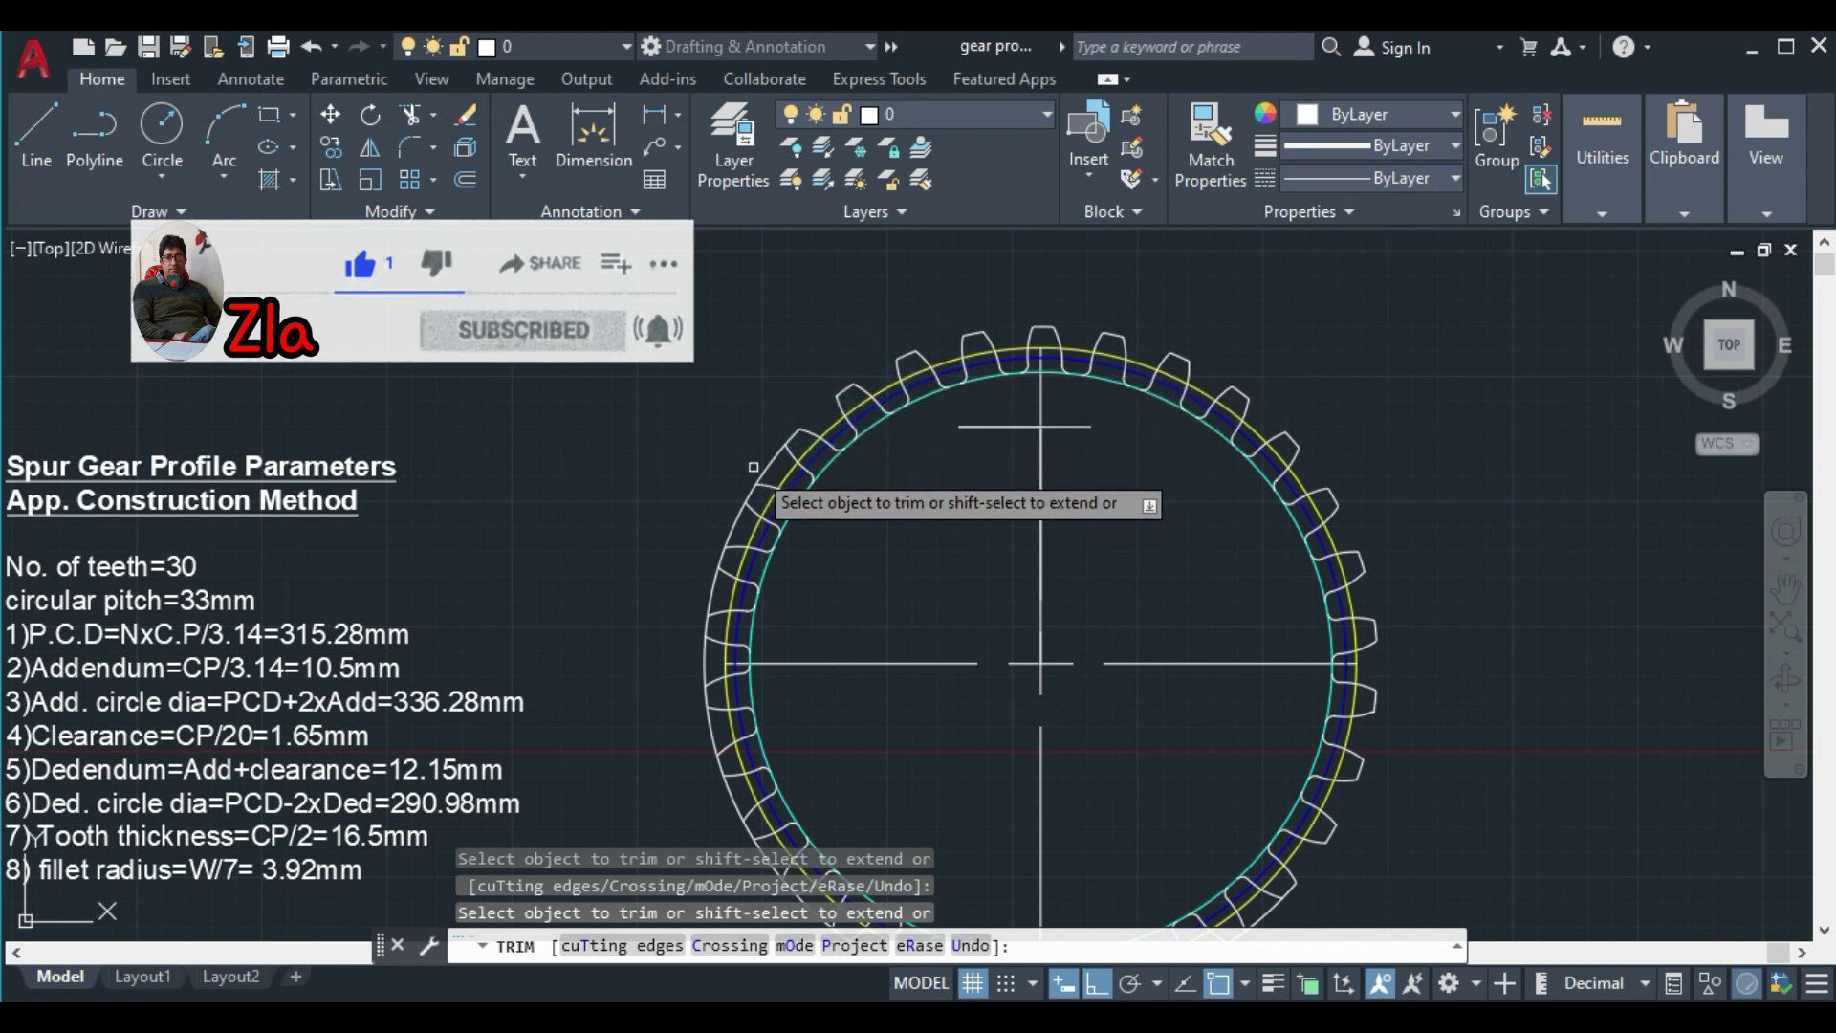
left_click(733, 528)
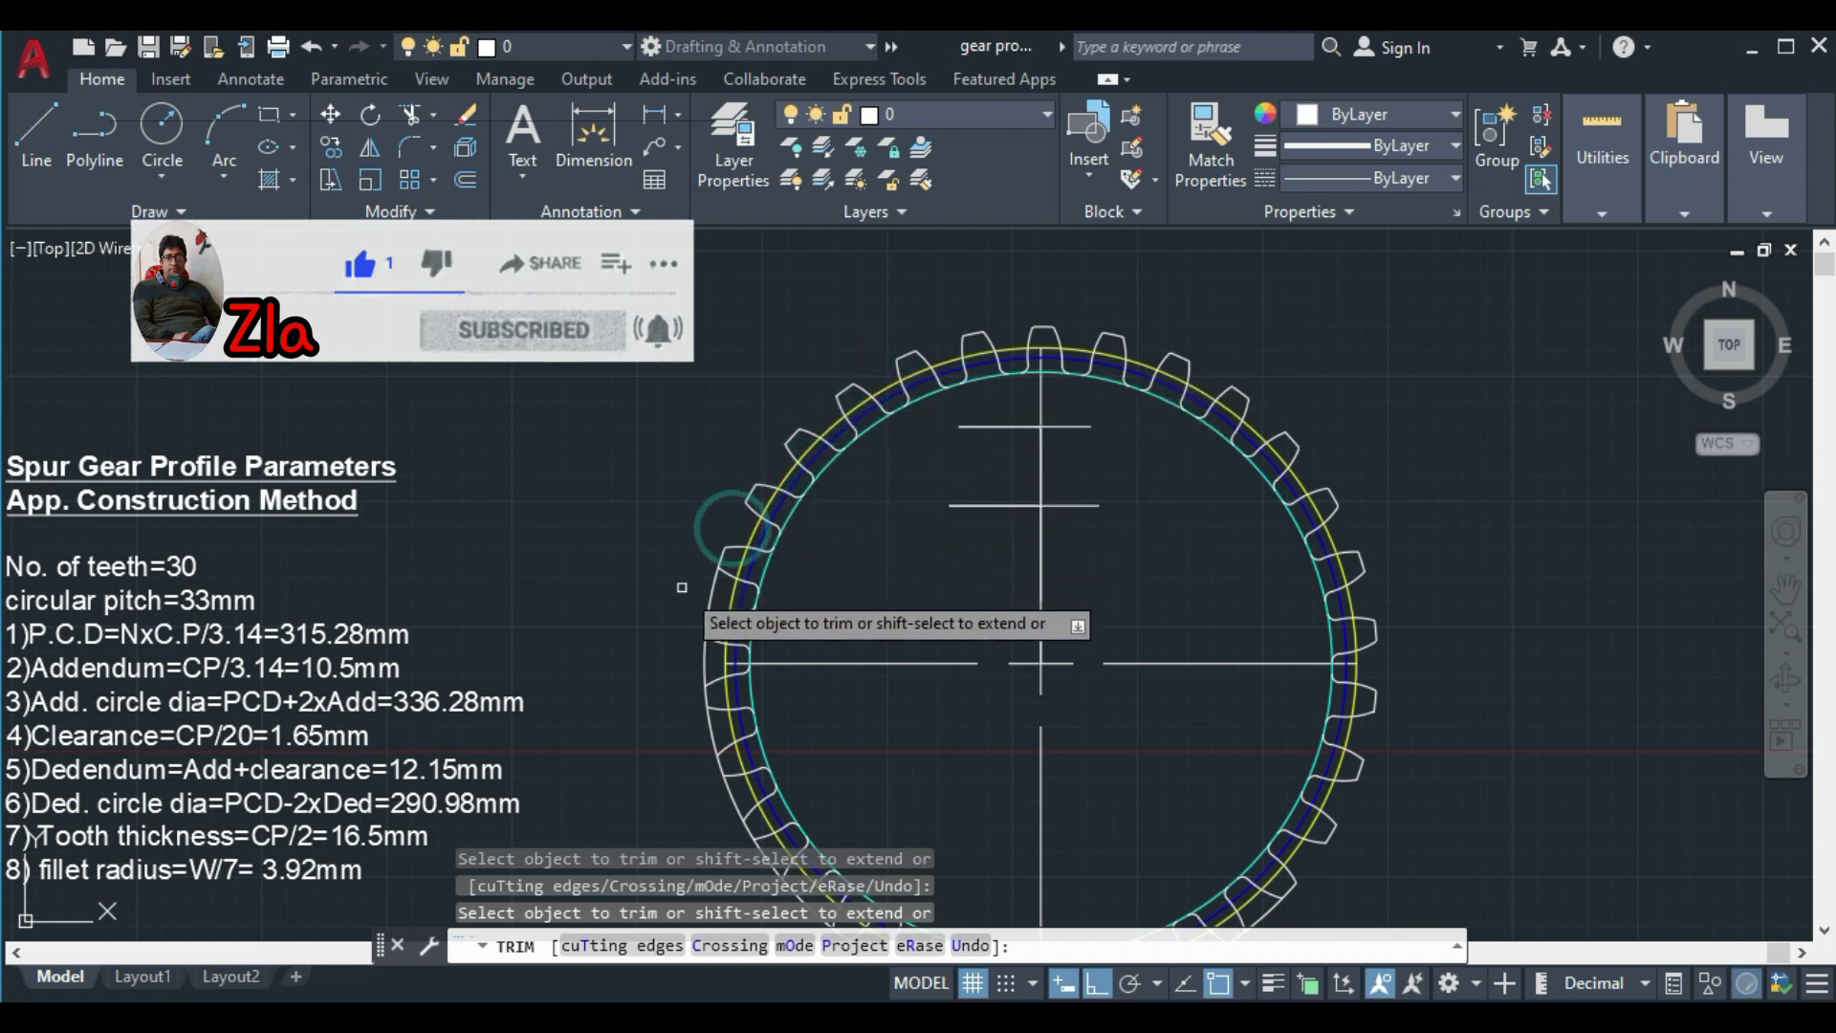
left_click(718, 593)
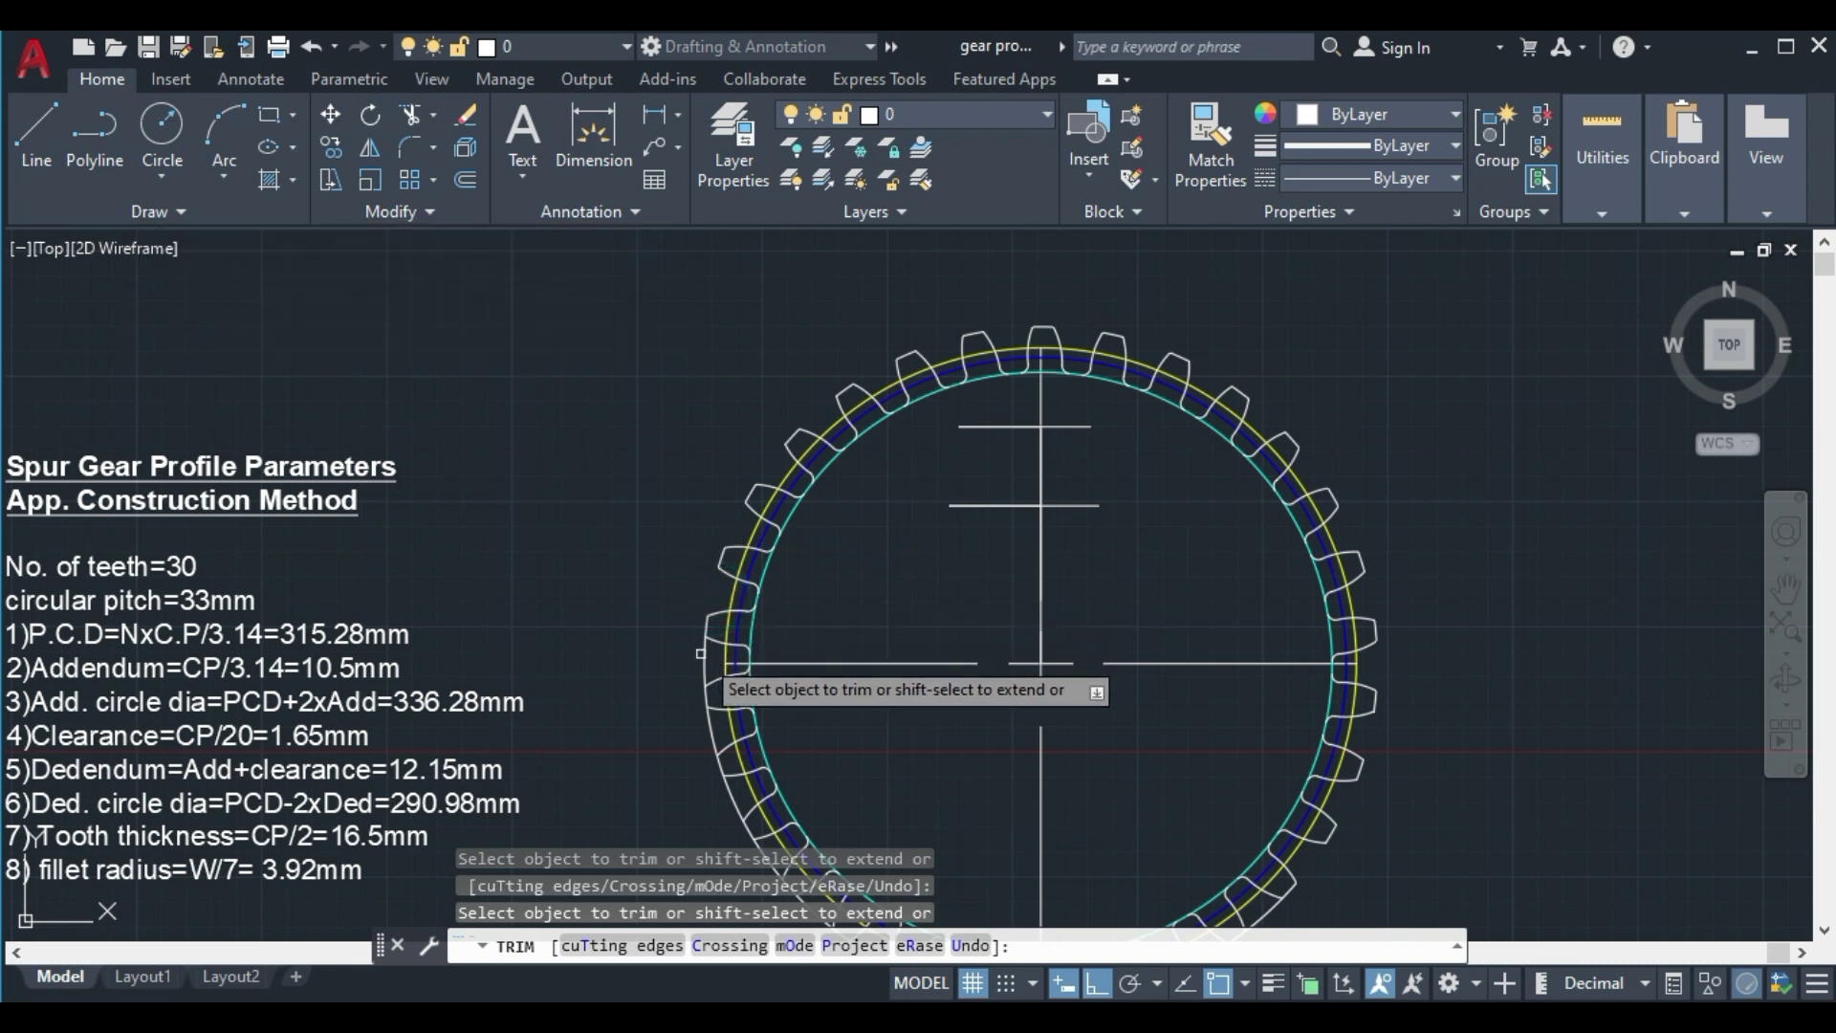
left_click(705, 724)
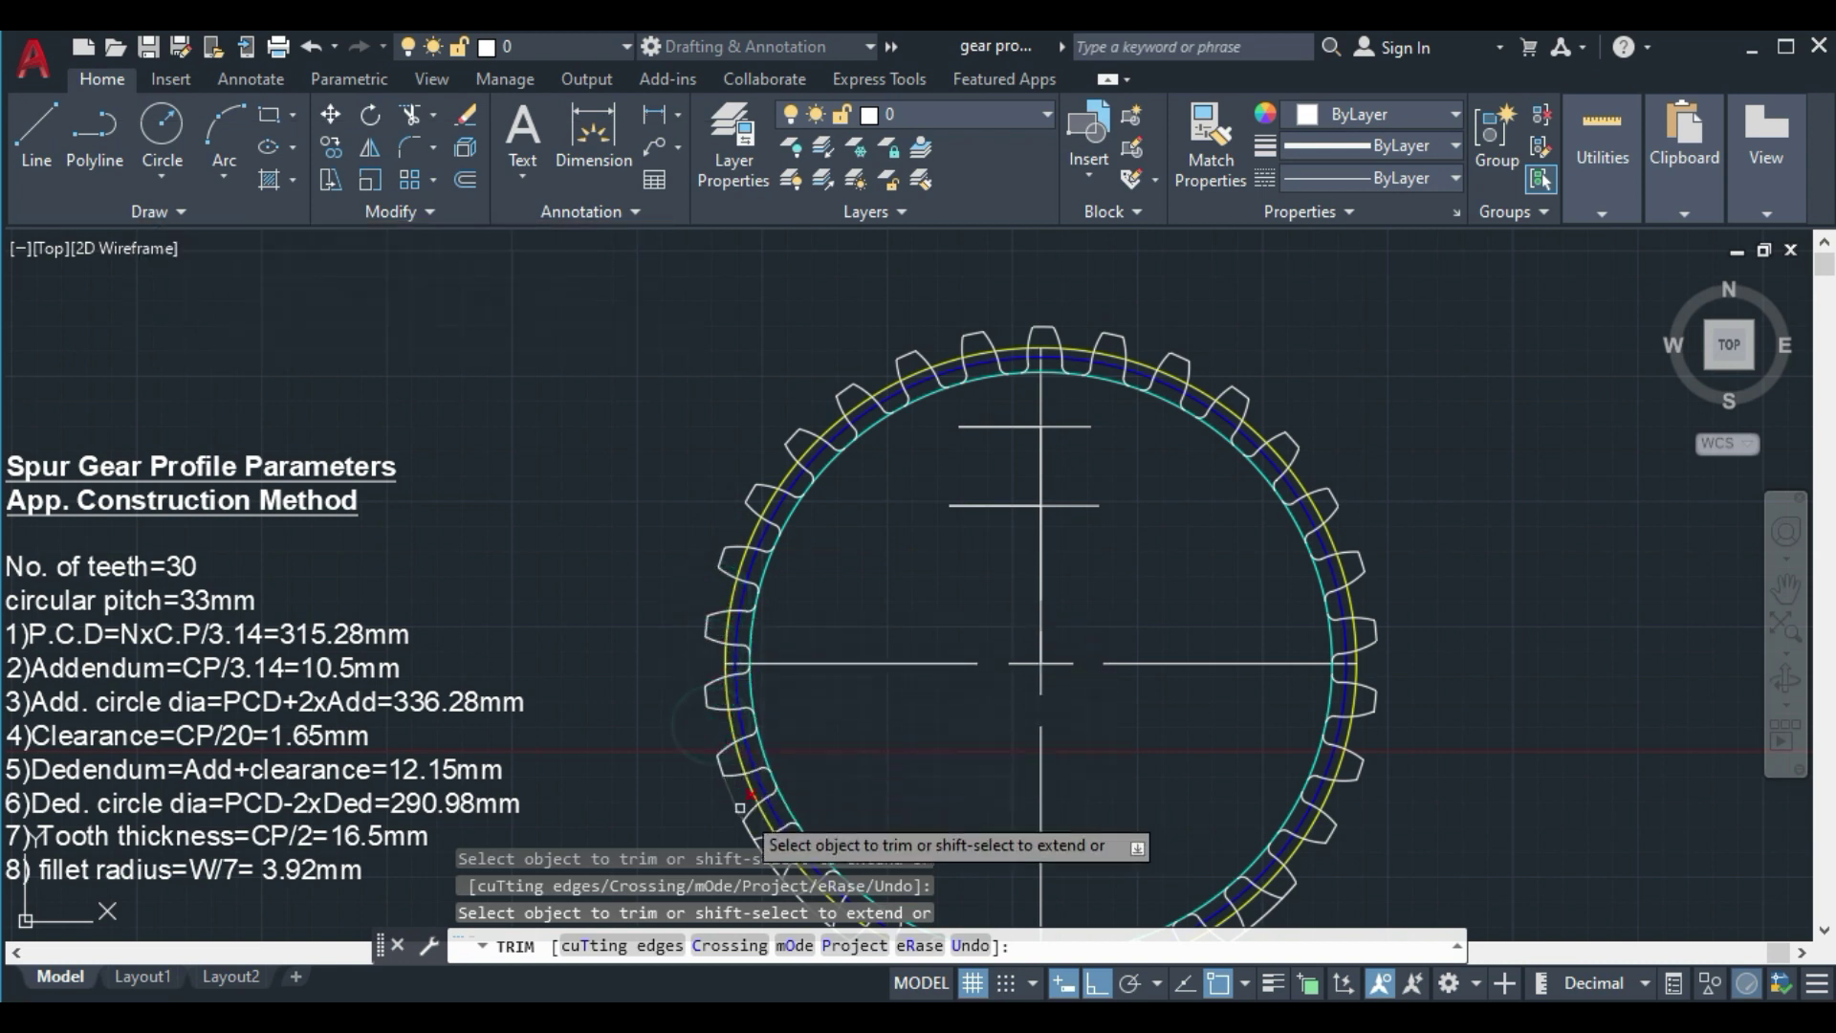
left_click(738, 807)
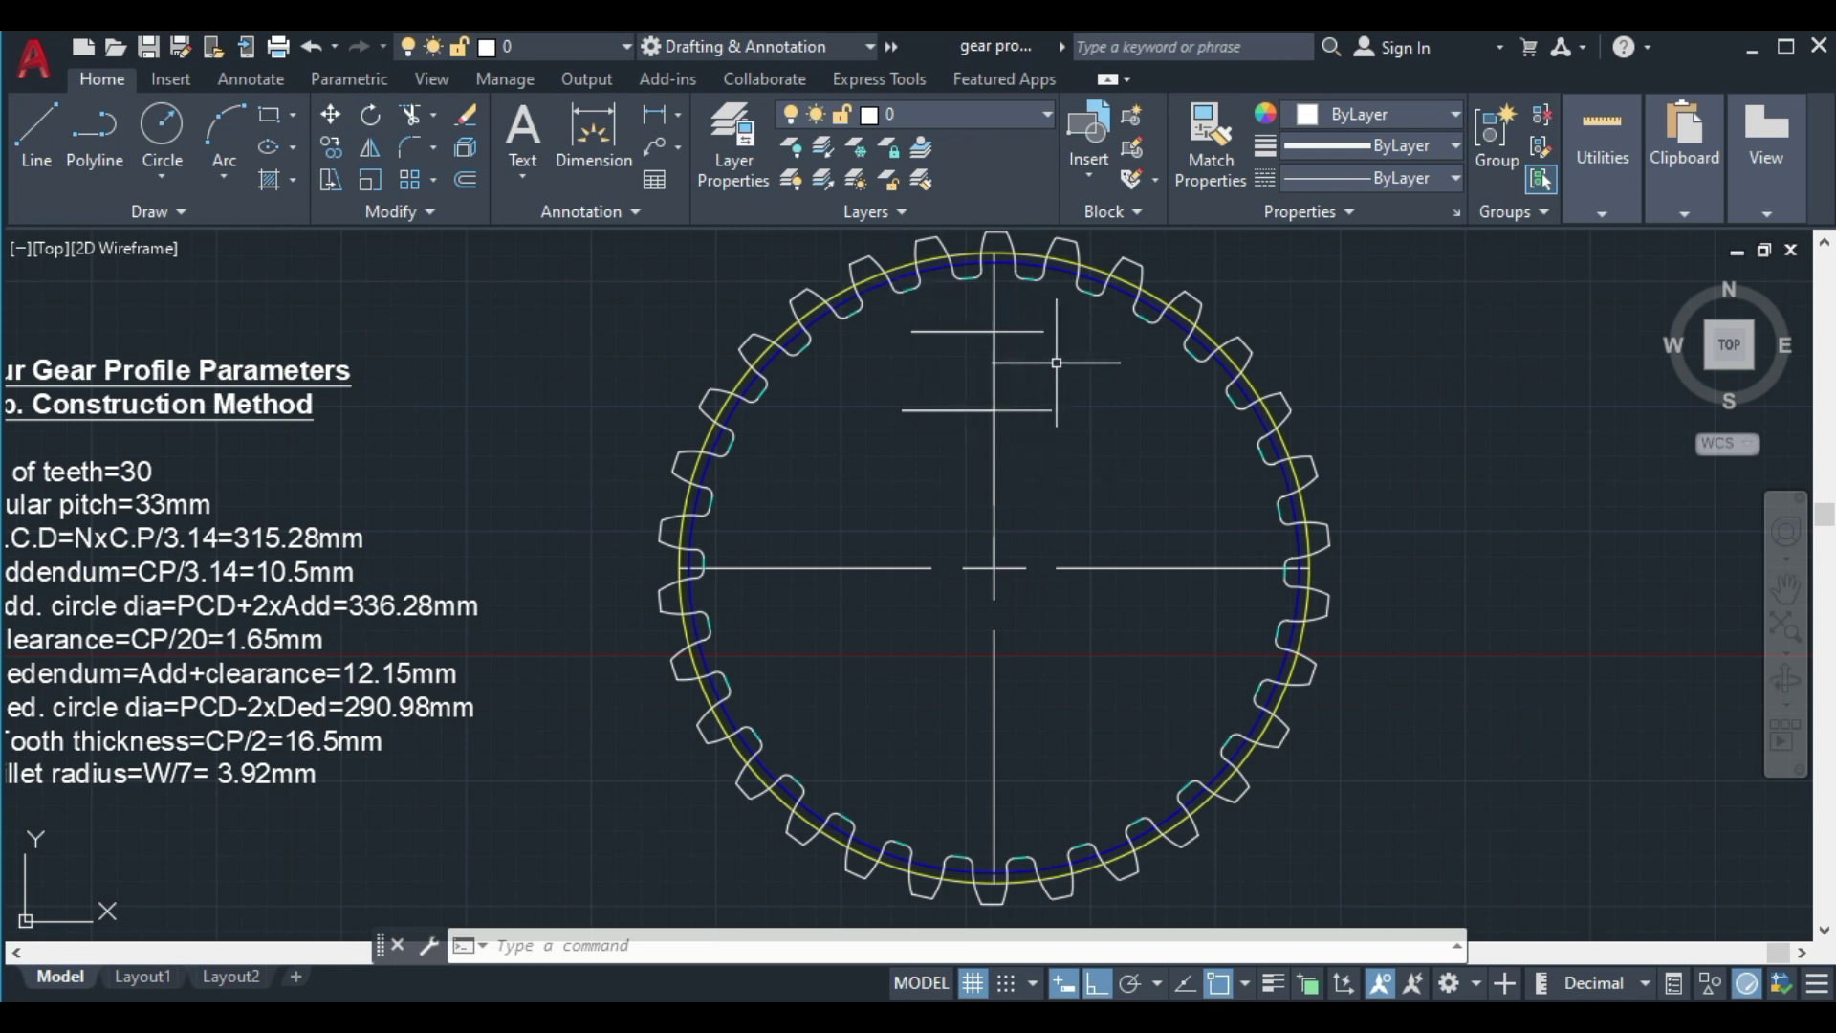
Draw a circle from the gear centre to the upper horizontal line, with a radius of about 118.23 mm
key("Return")
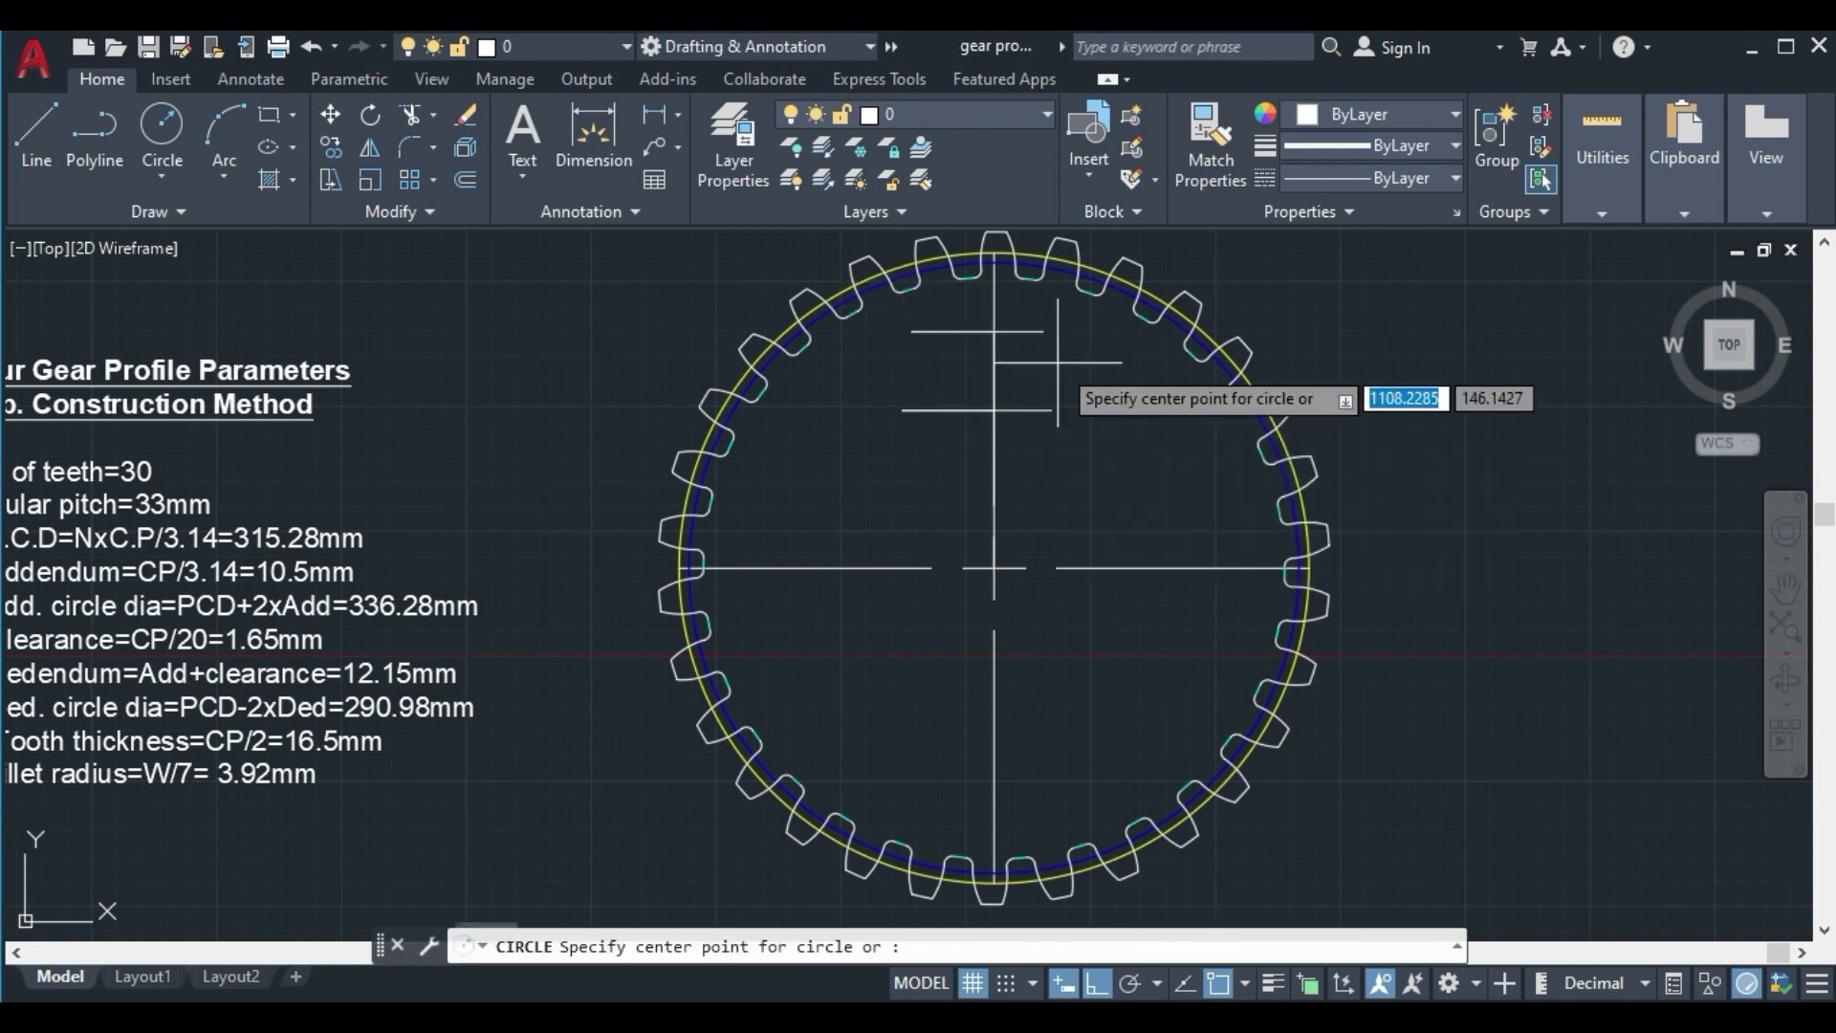
left_click(995, 567)
left_click(992, 332)
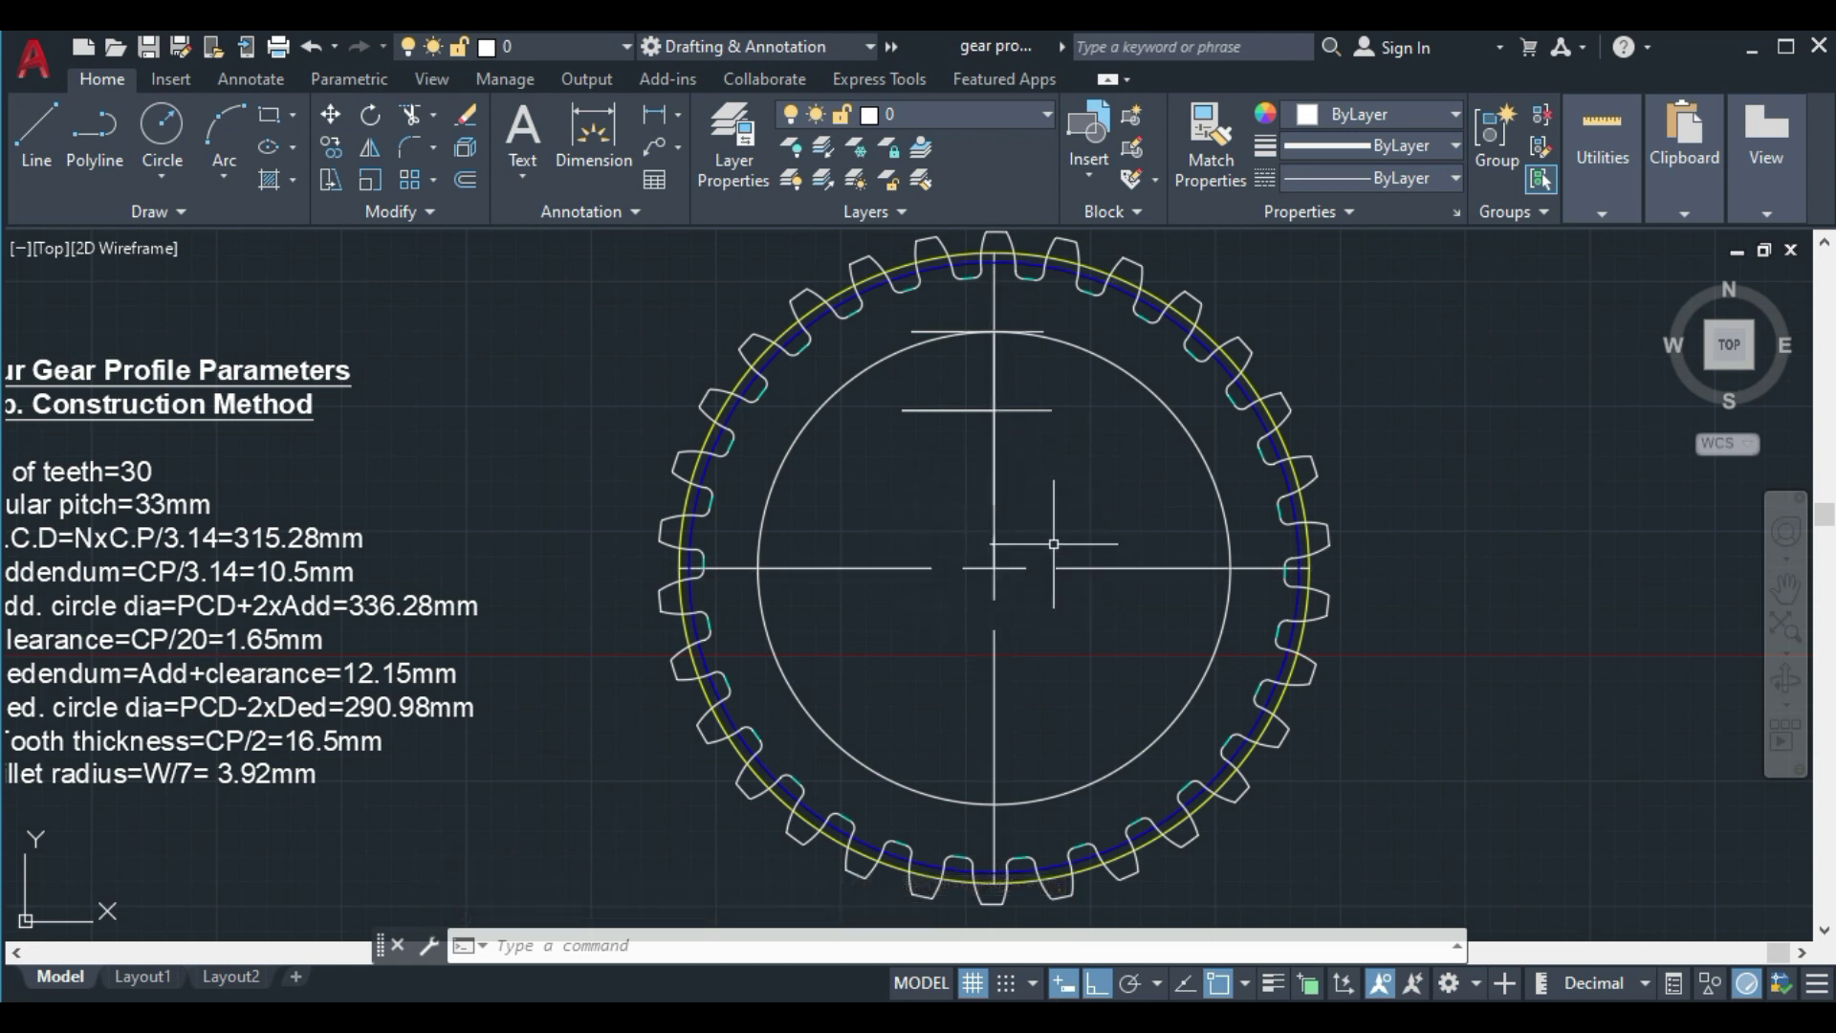
Draw a concentric circle with a radius of 30 mm at the gear centre
key("Return")
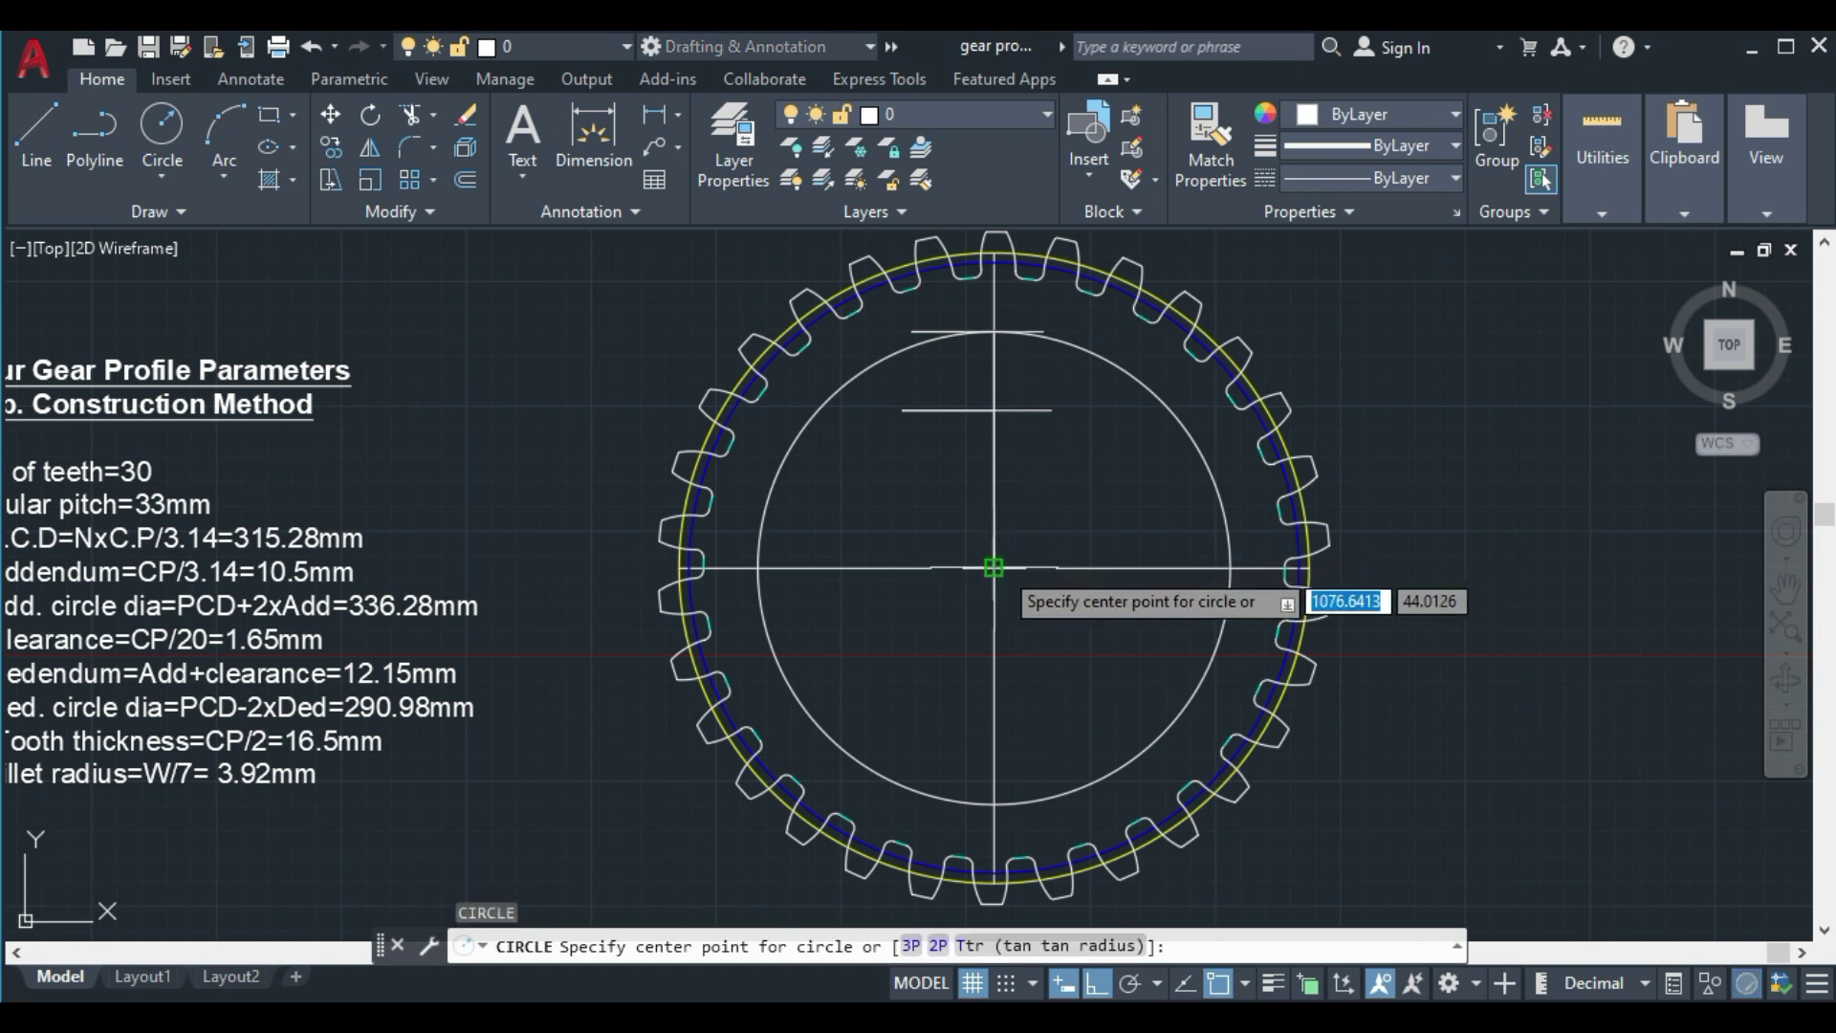
left_click(994, 568)
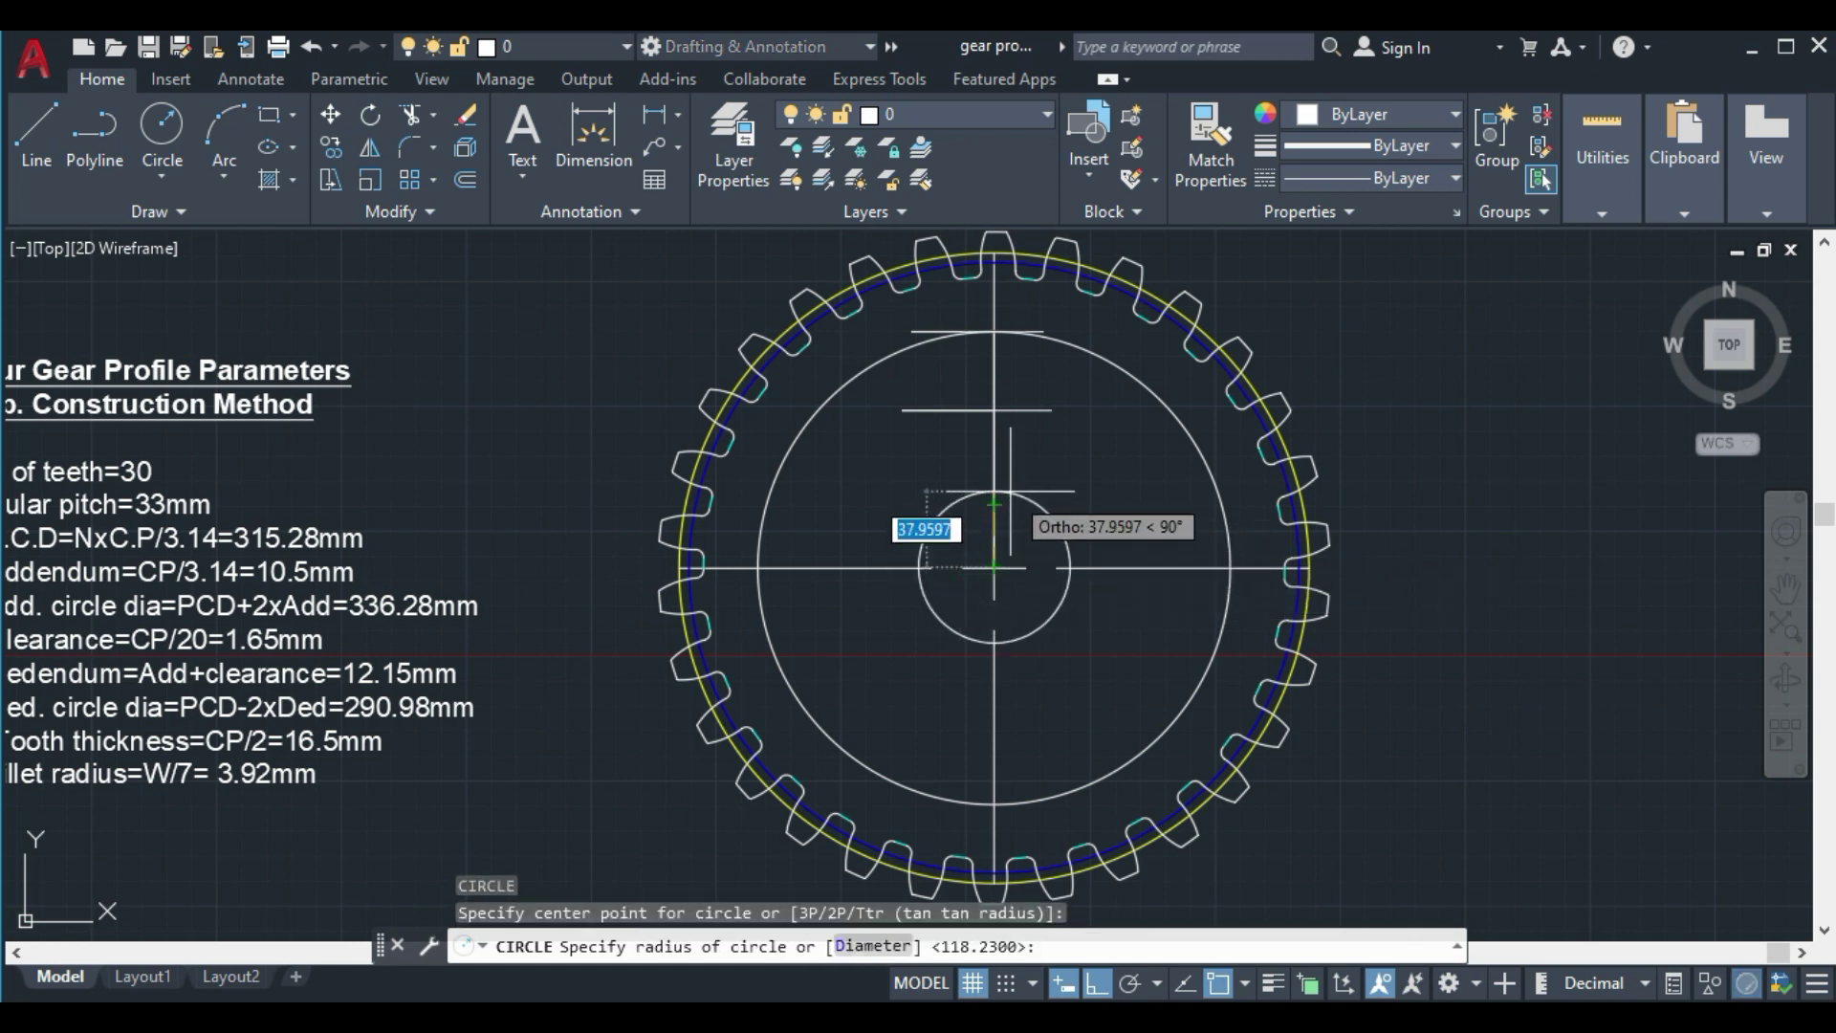
type("30")
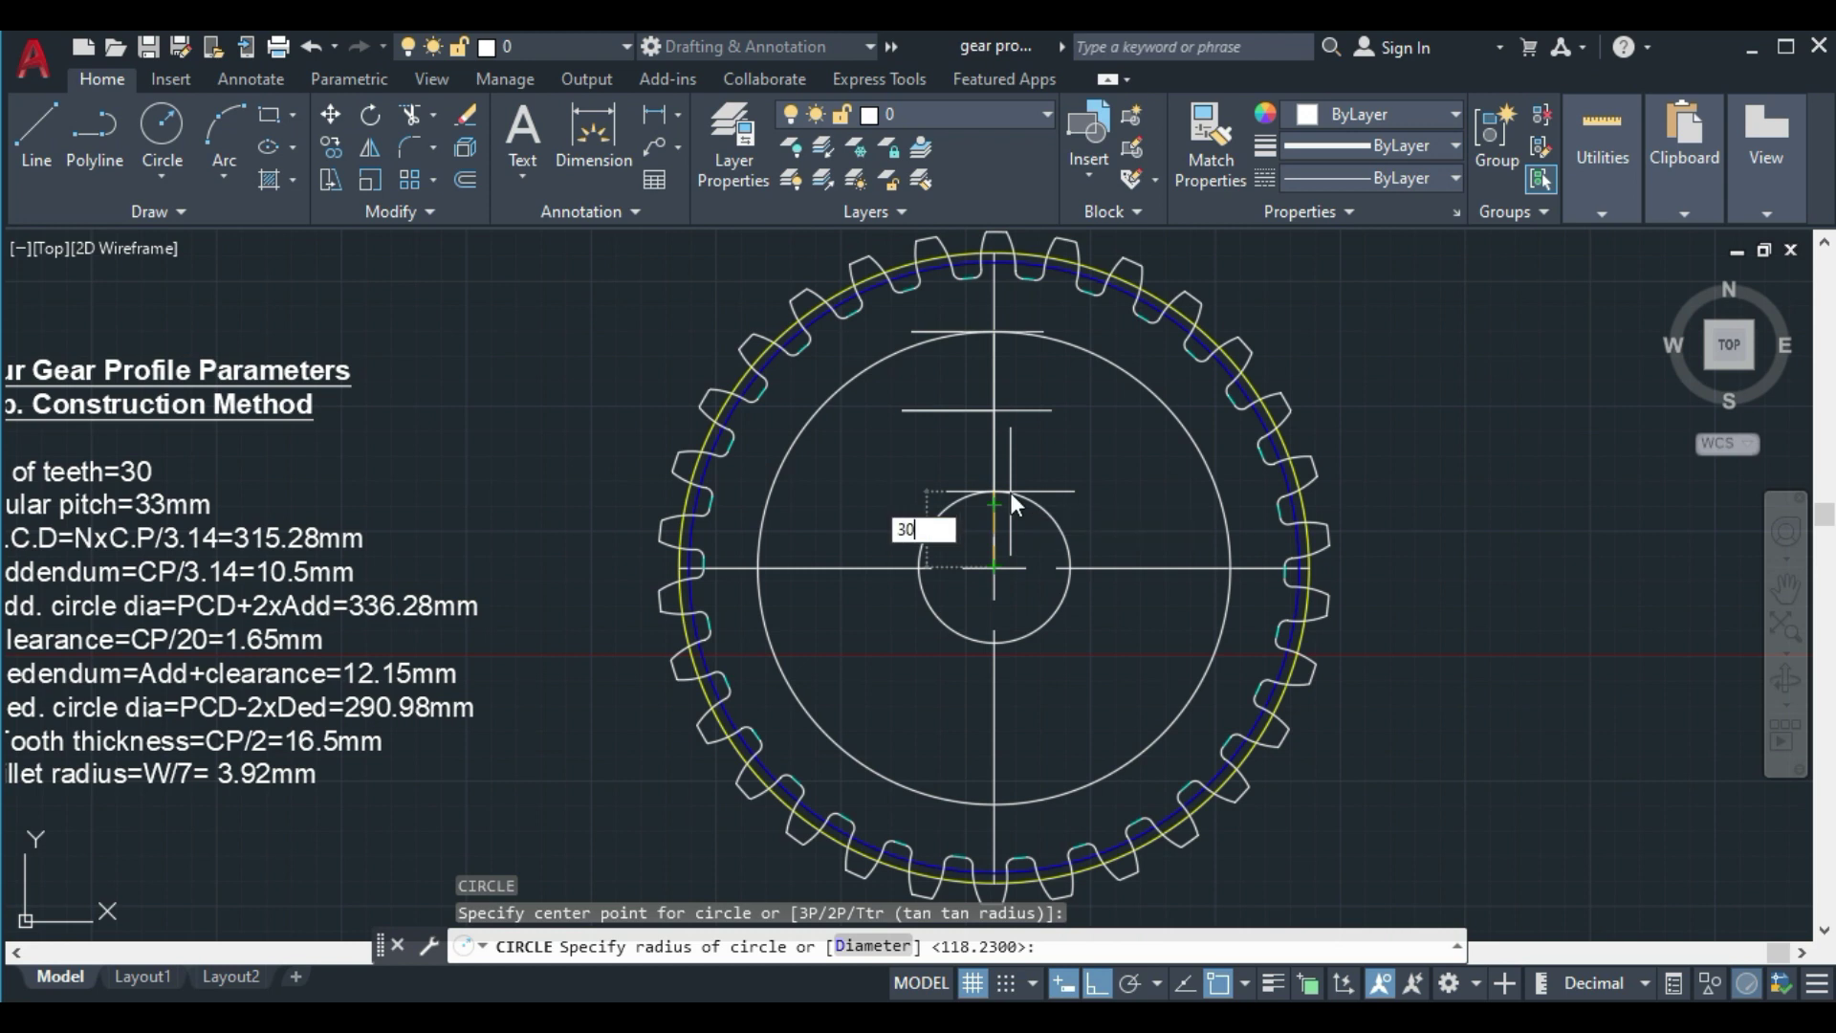
key("Return")
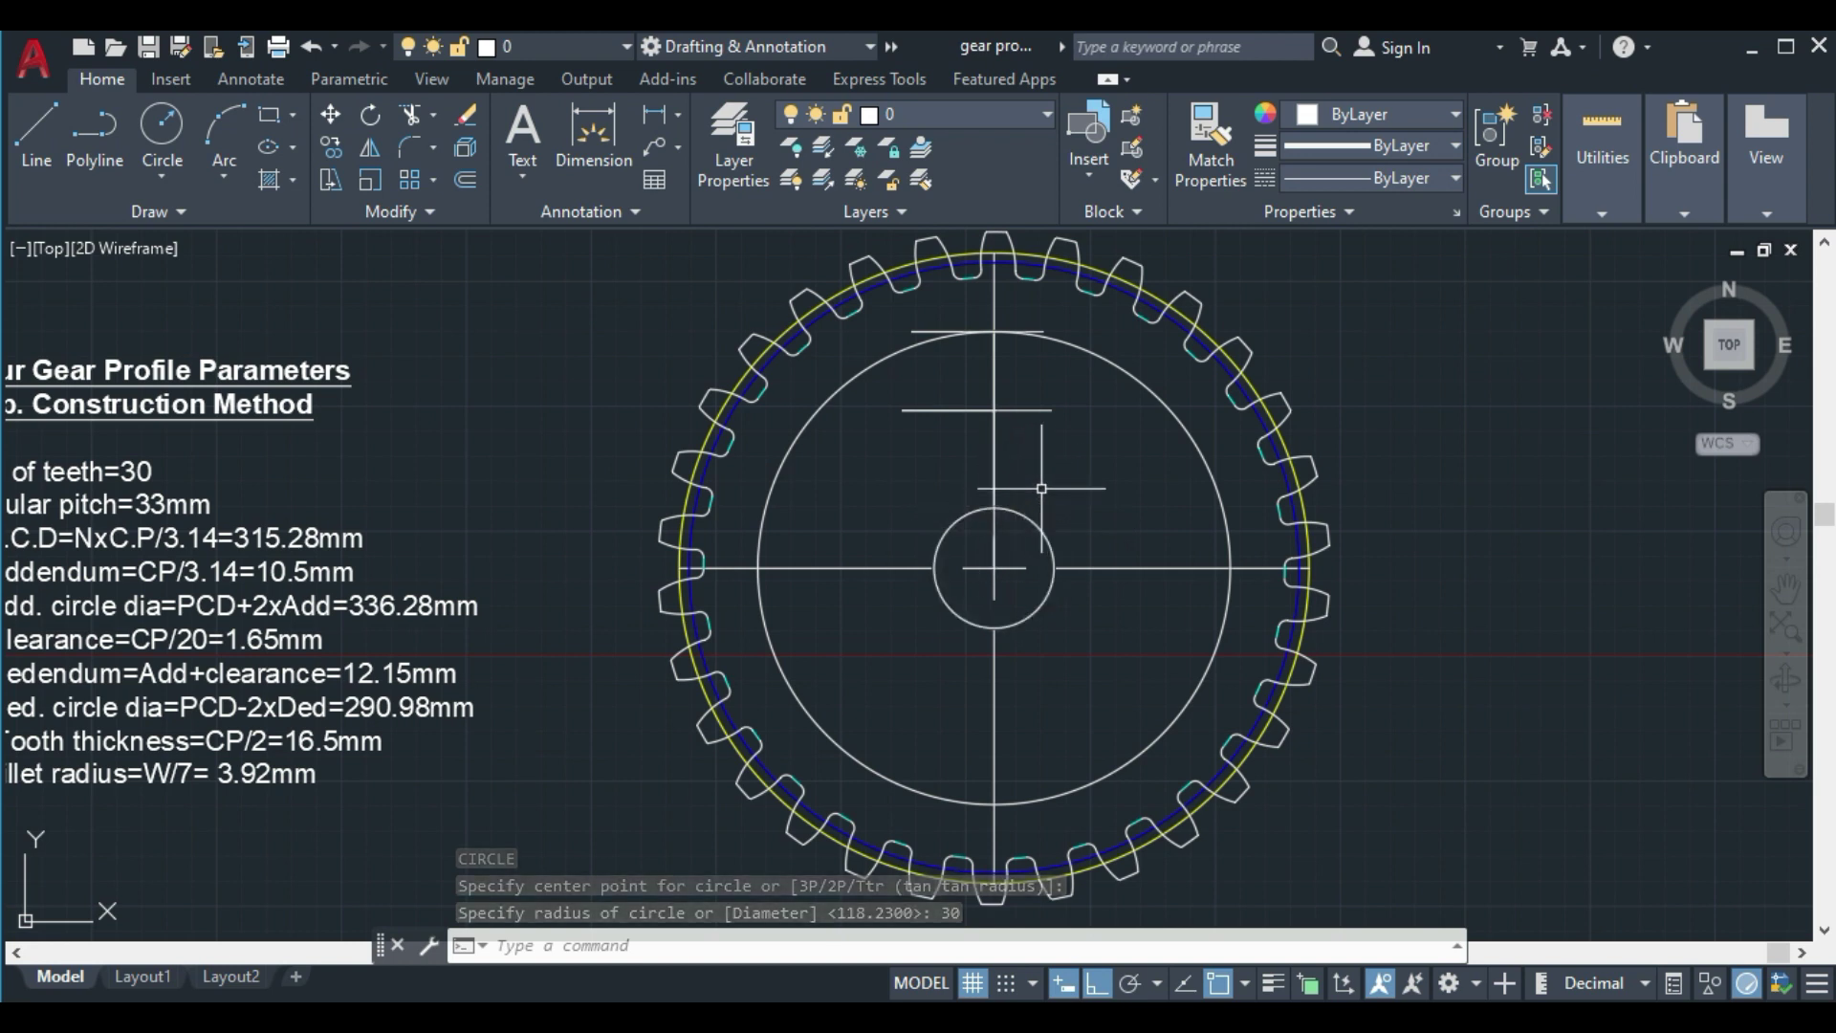
Offset the vertical line above the gear centre by 4 mm to each side for the keyway walls
type("o")
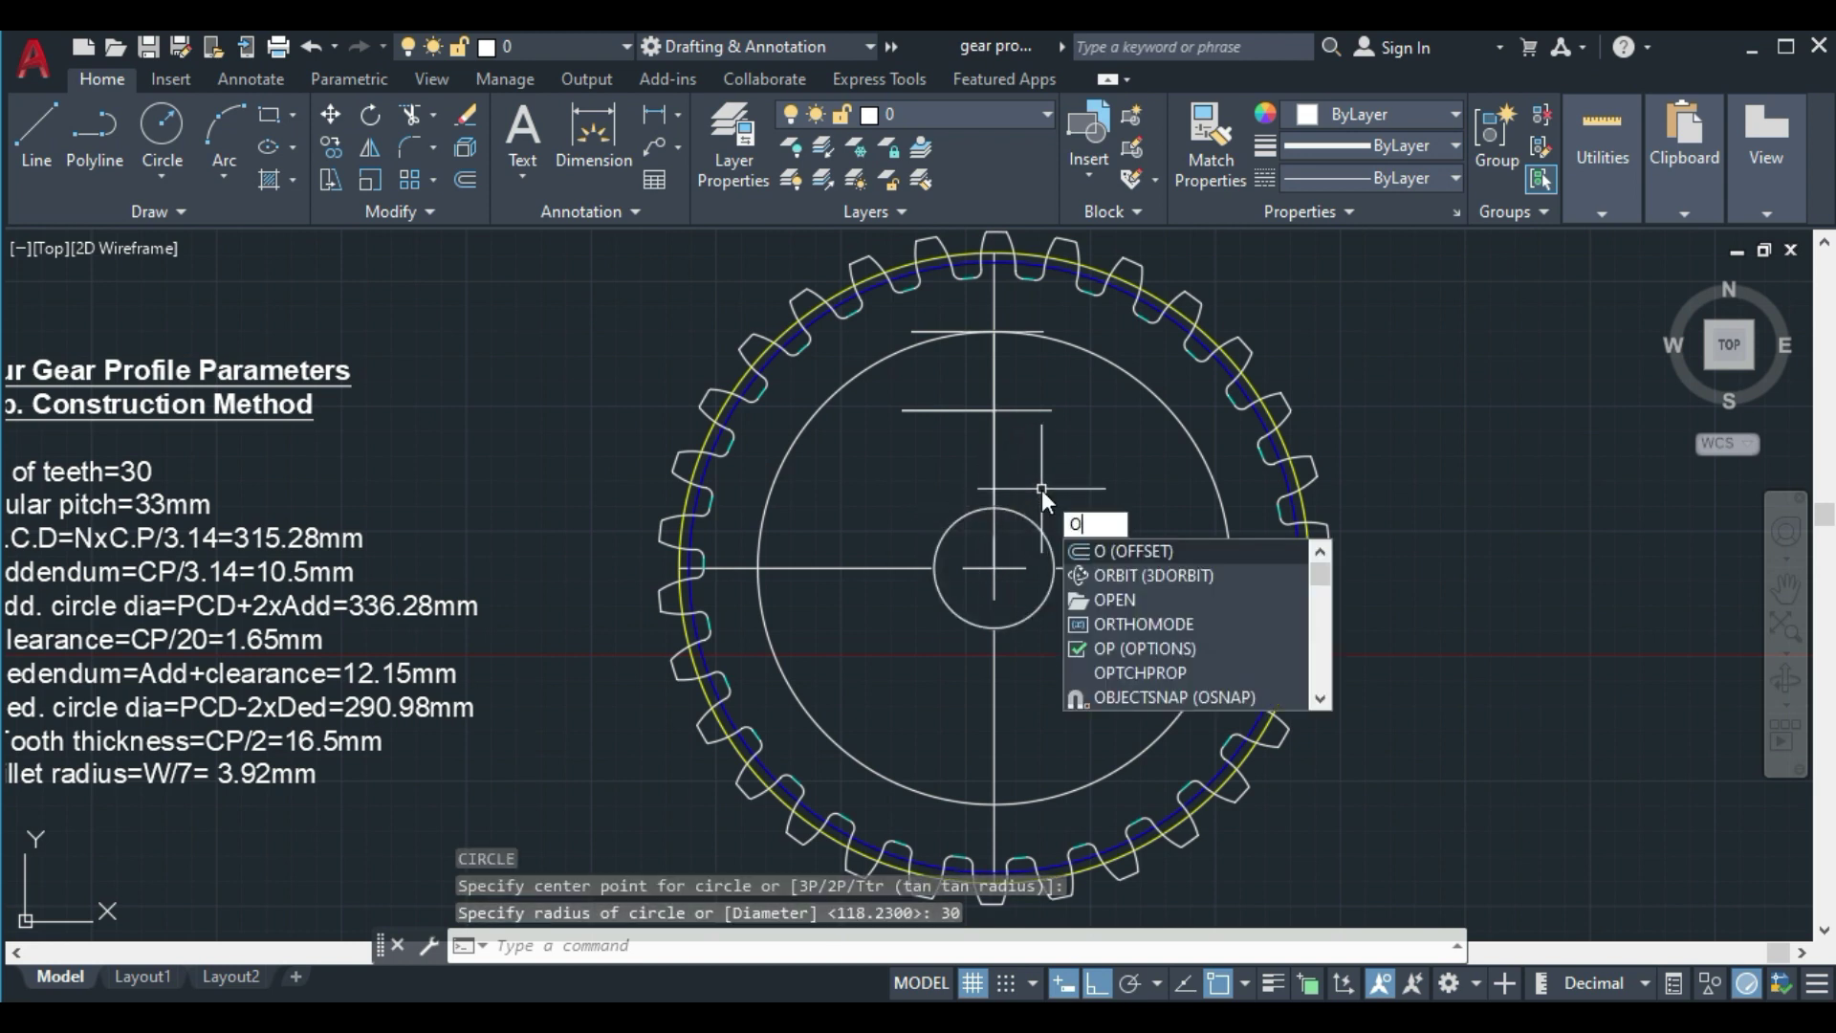
key("Return")
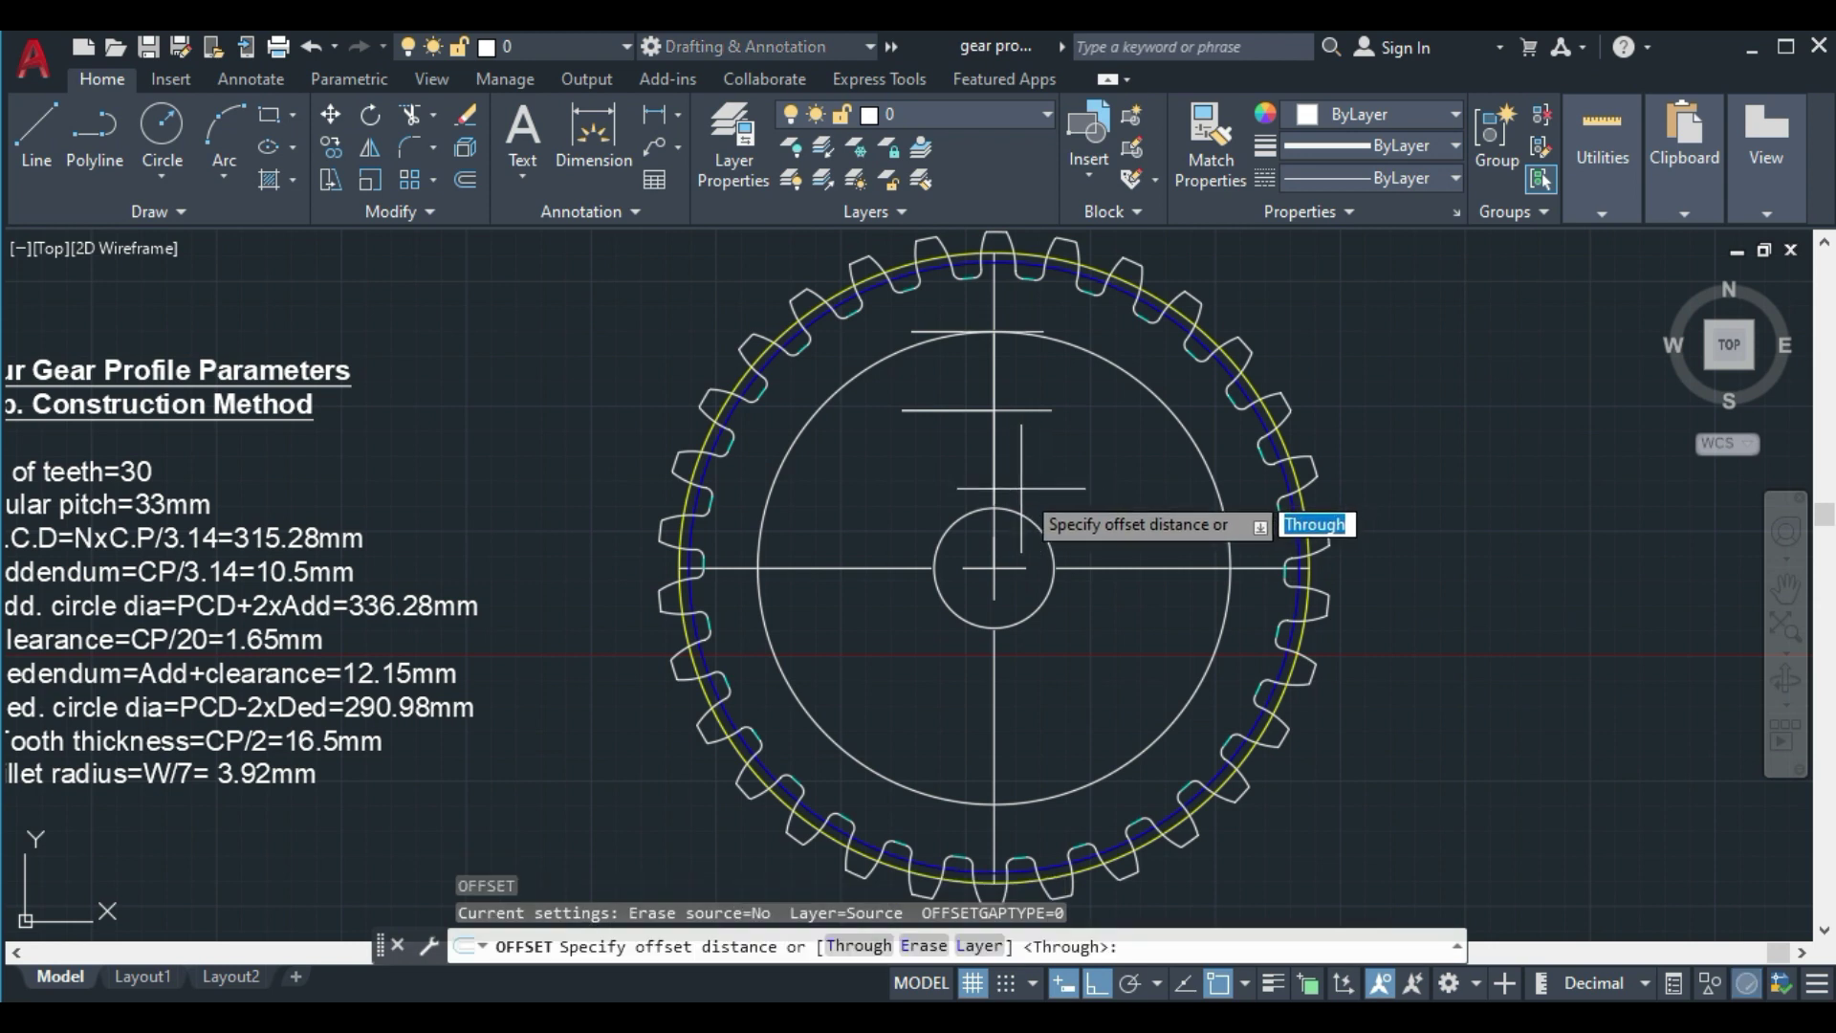
type("4")
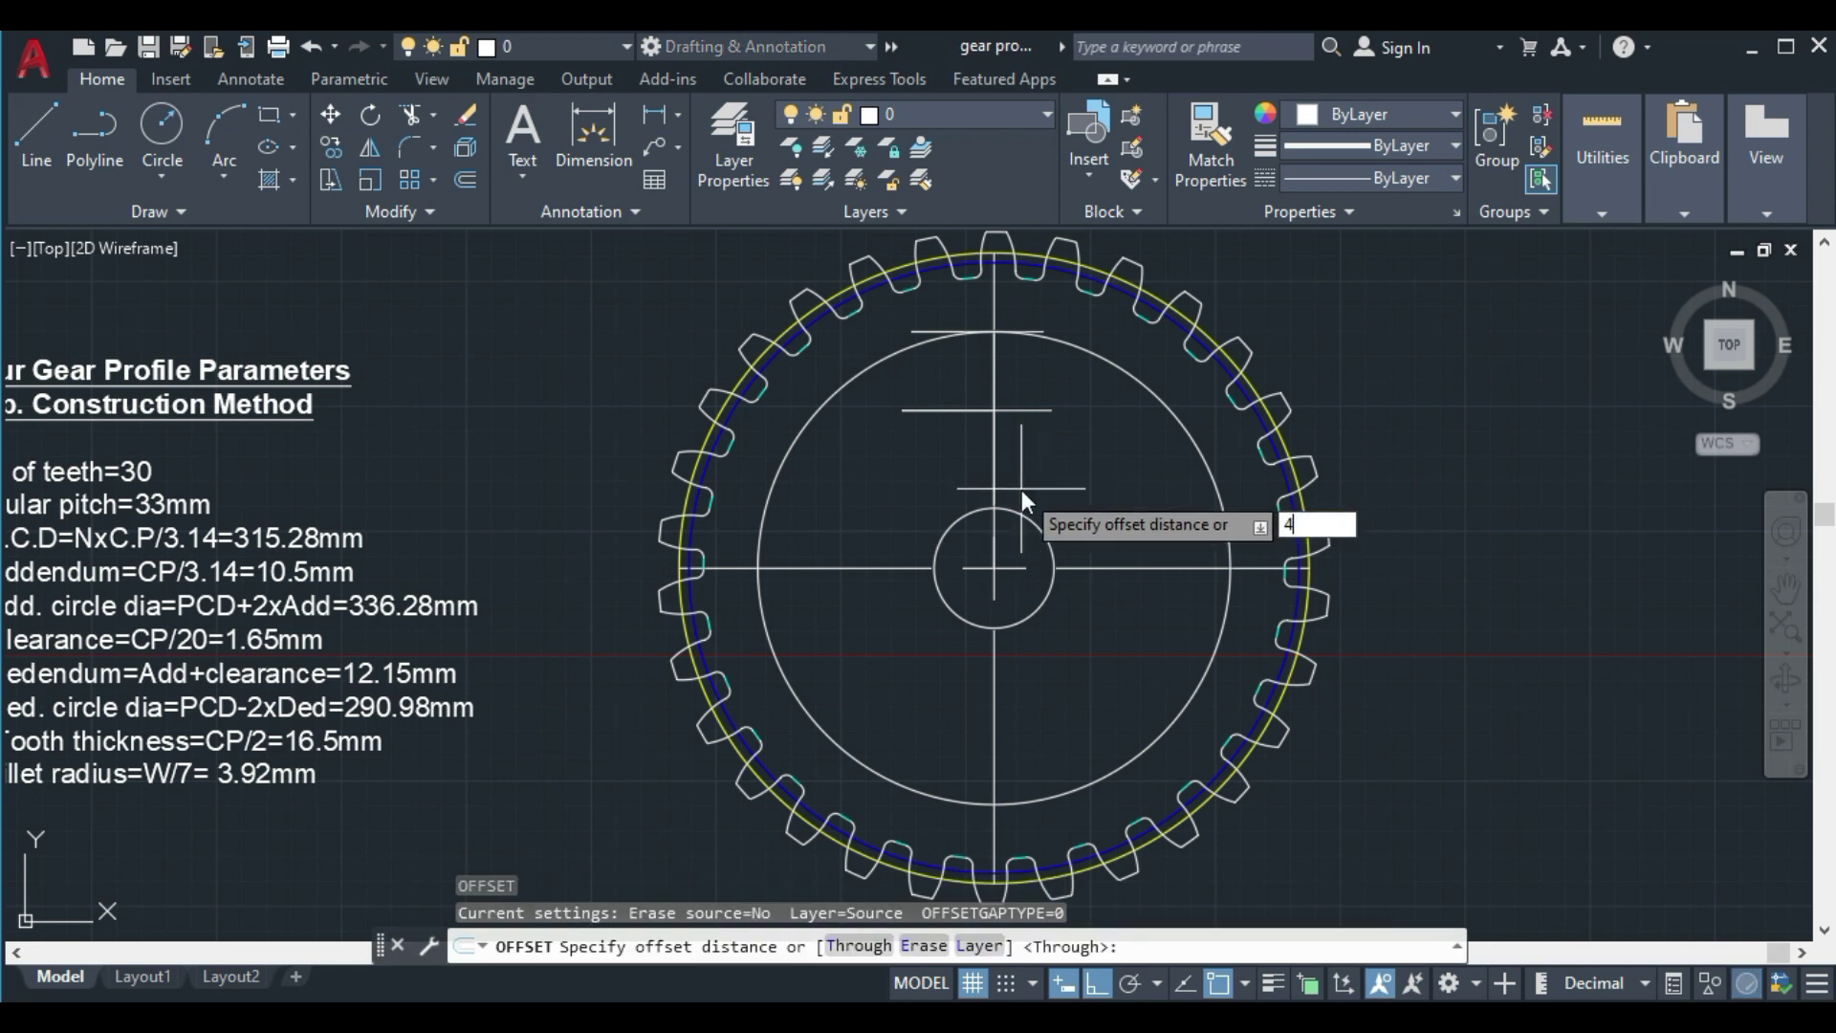
key("Return")
left_click(996, 491)
left_click(952, 495)
left_click(995, 493)
left_click(1019, 490)
key("Return")
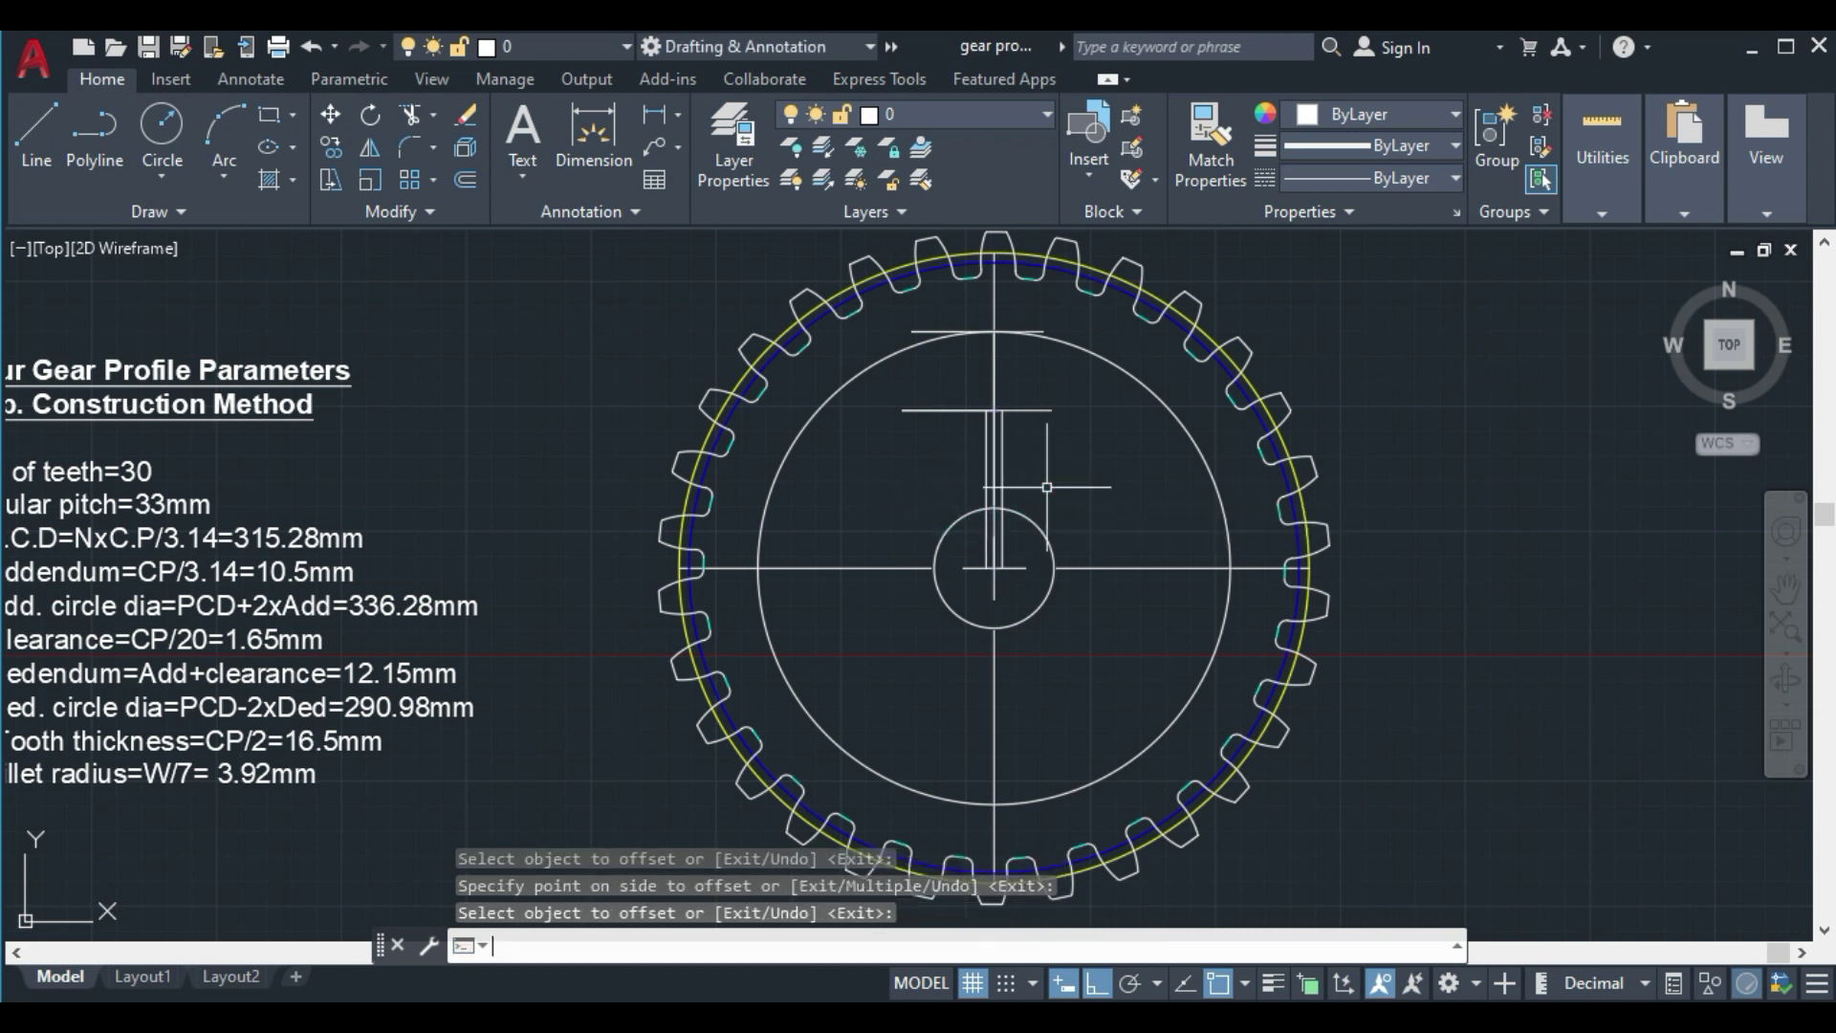
Draw a short horizontal line across both offset lines, slightly above the hub circle, as the keyway's top edge
type("l")
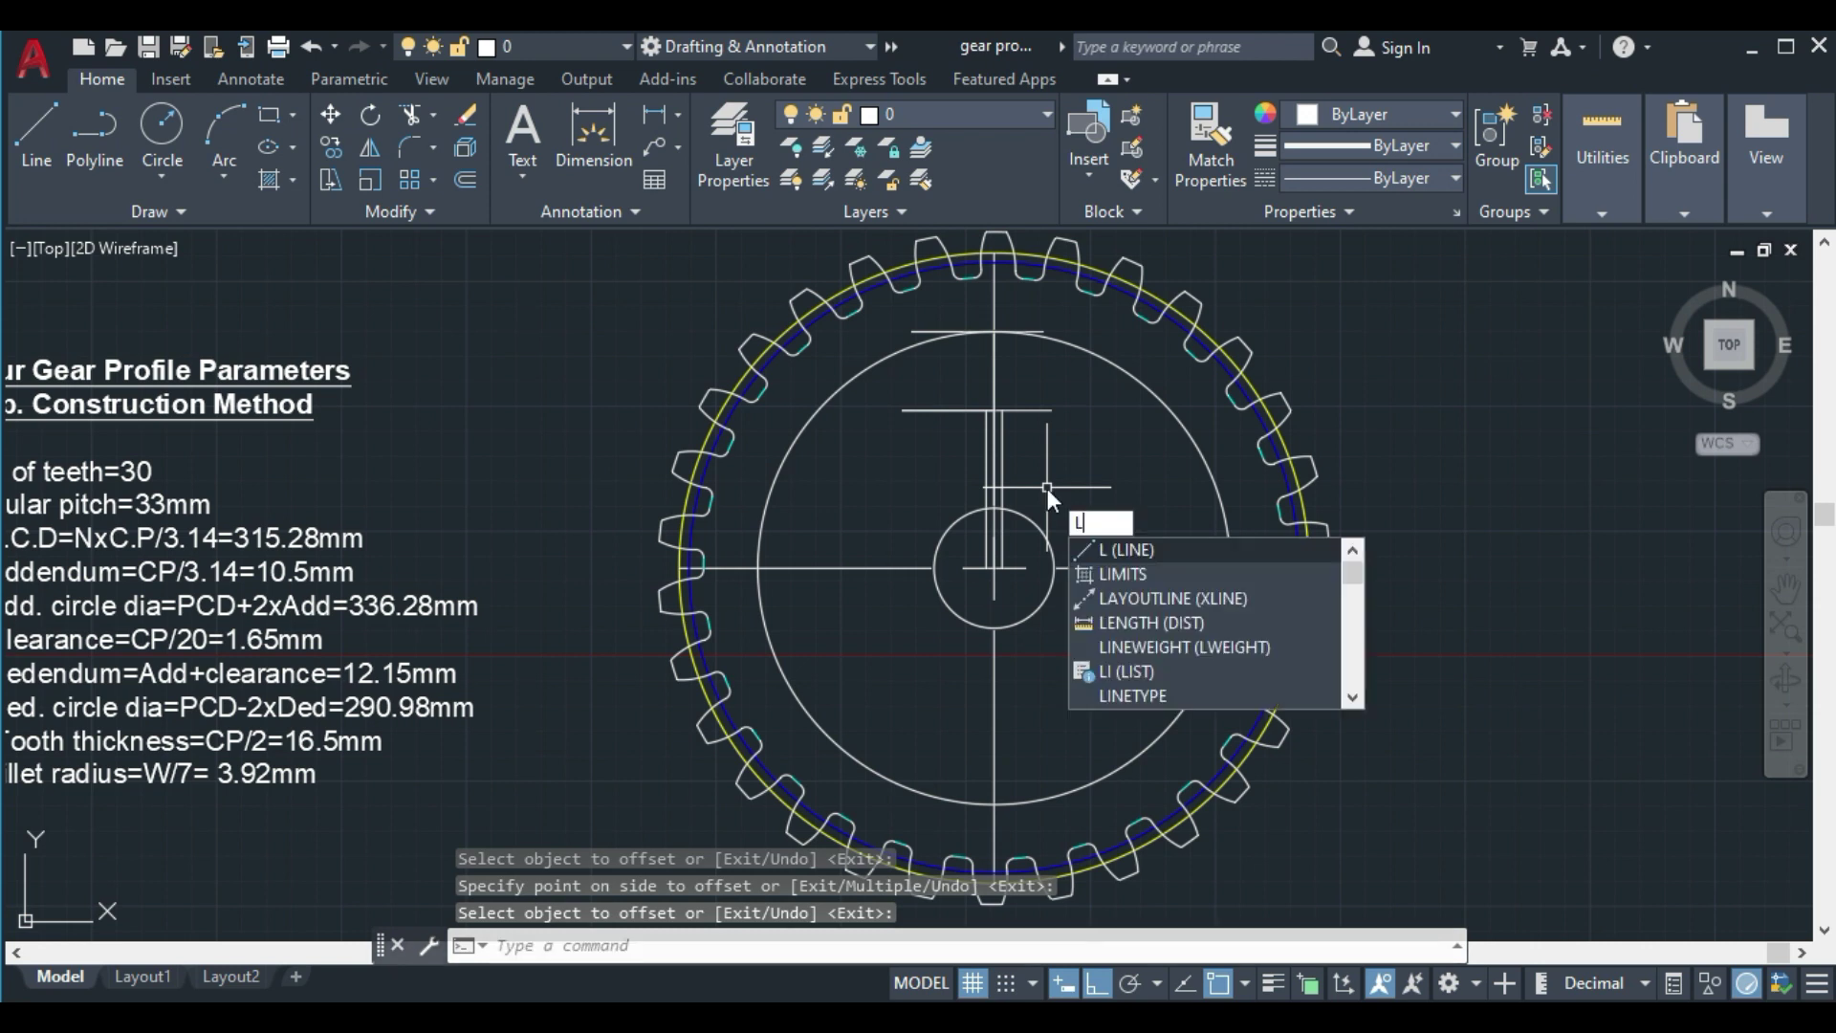
key("Return")
left_click(928, 504)
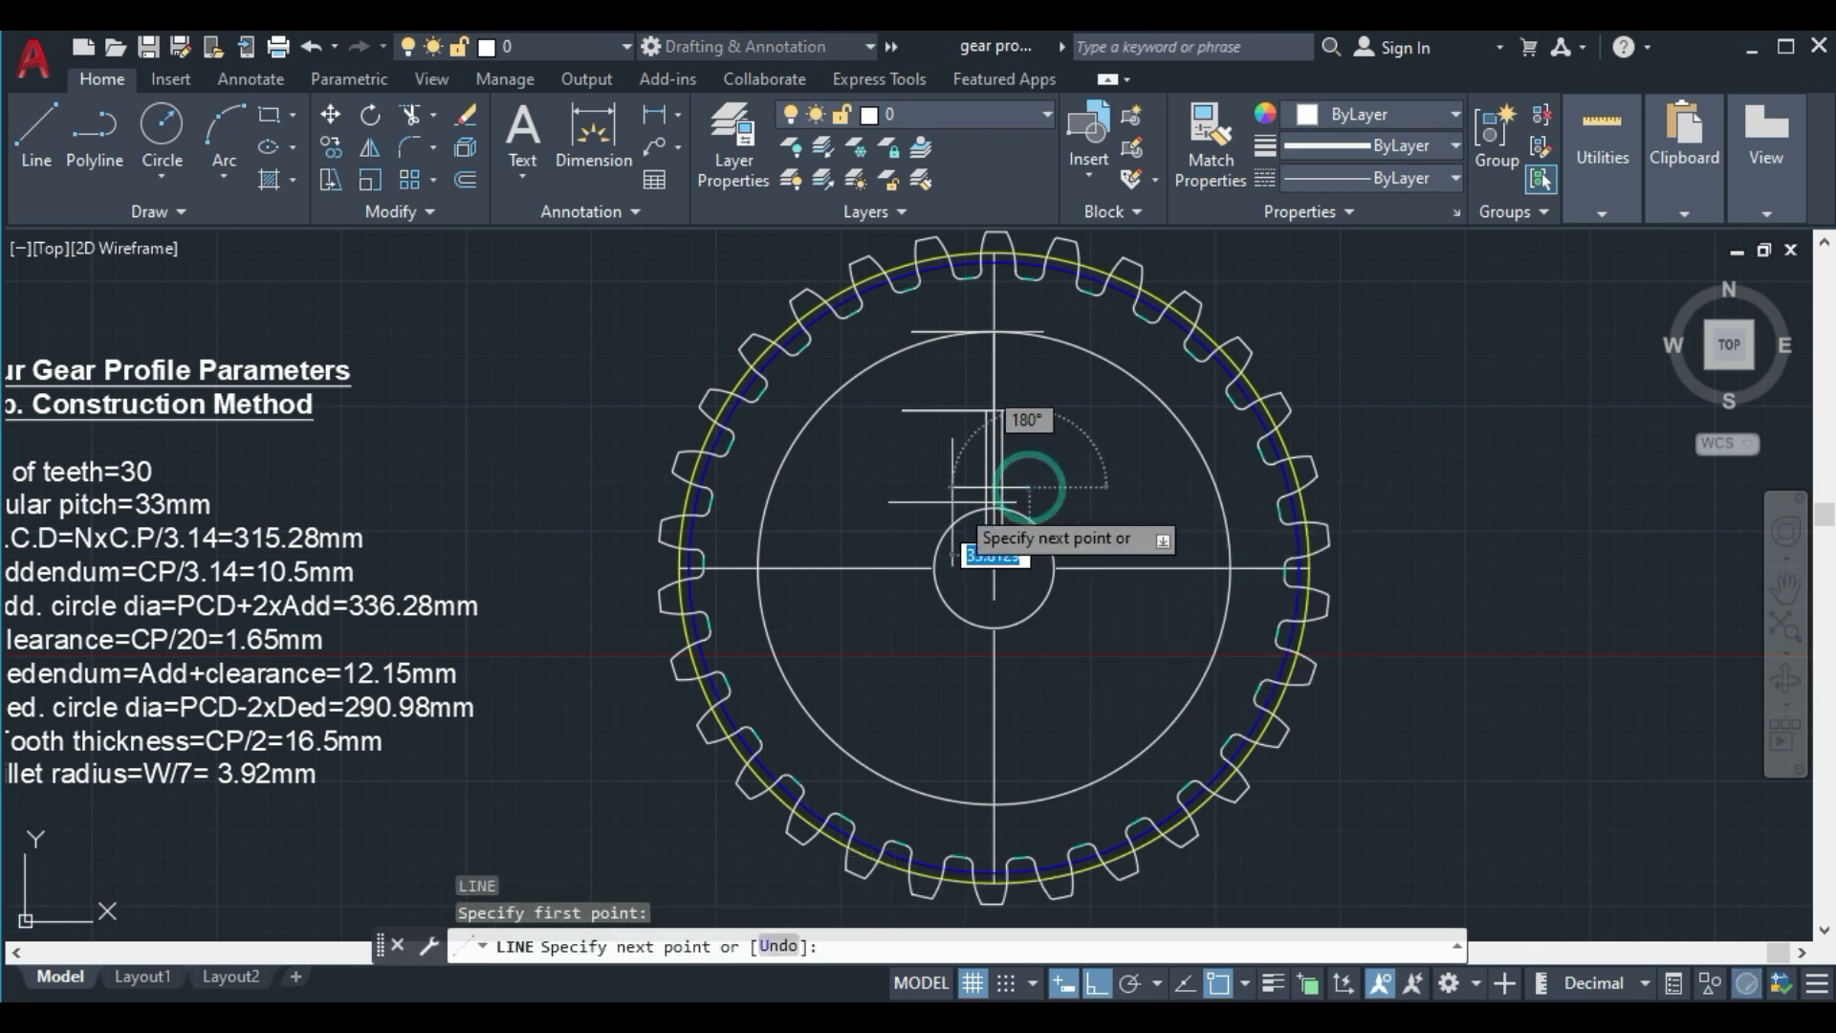
key("Return")
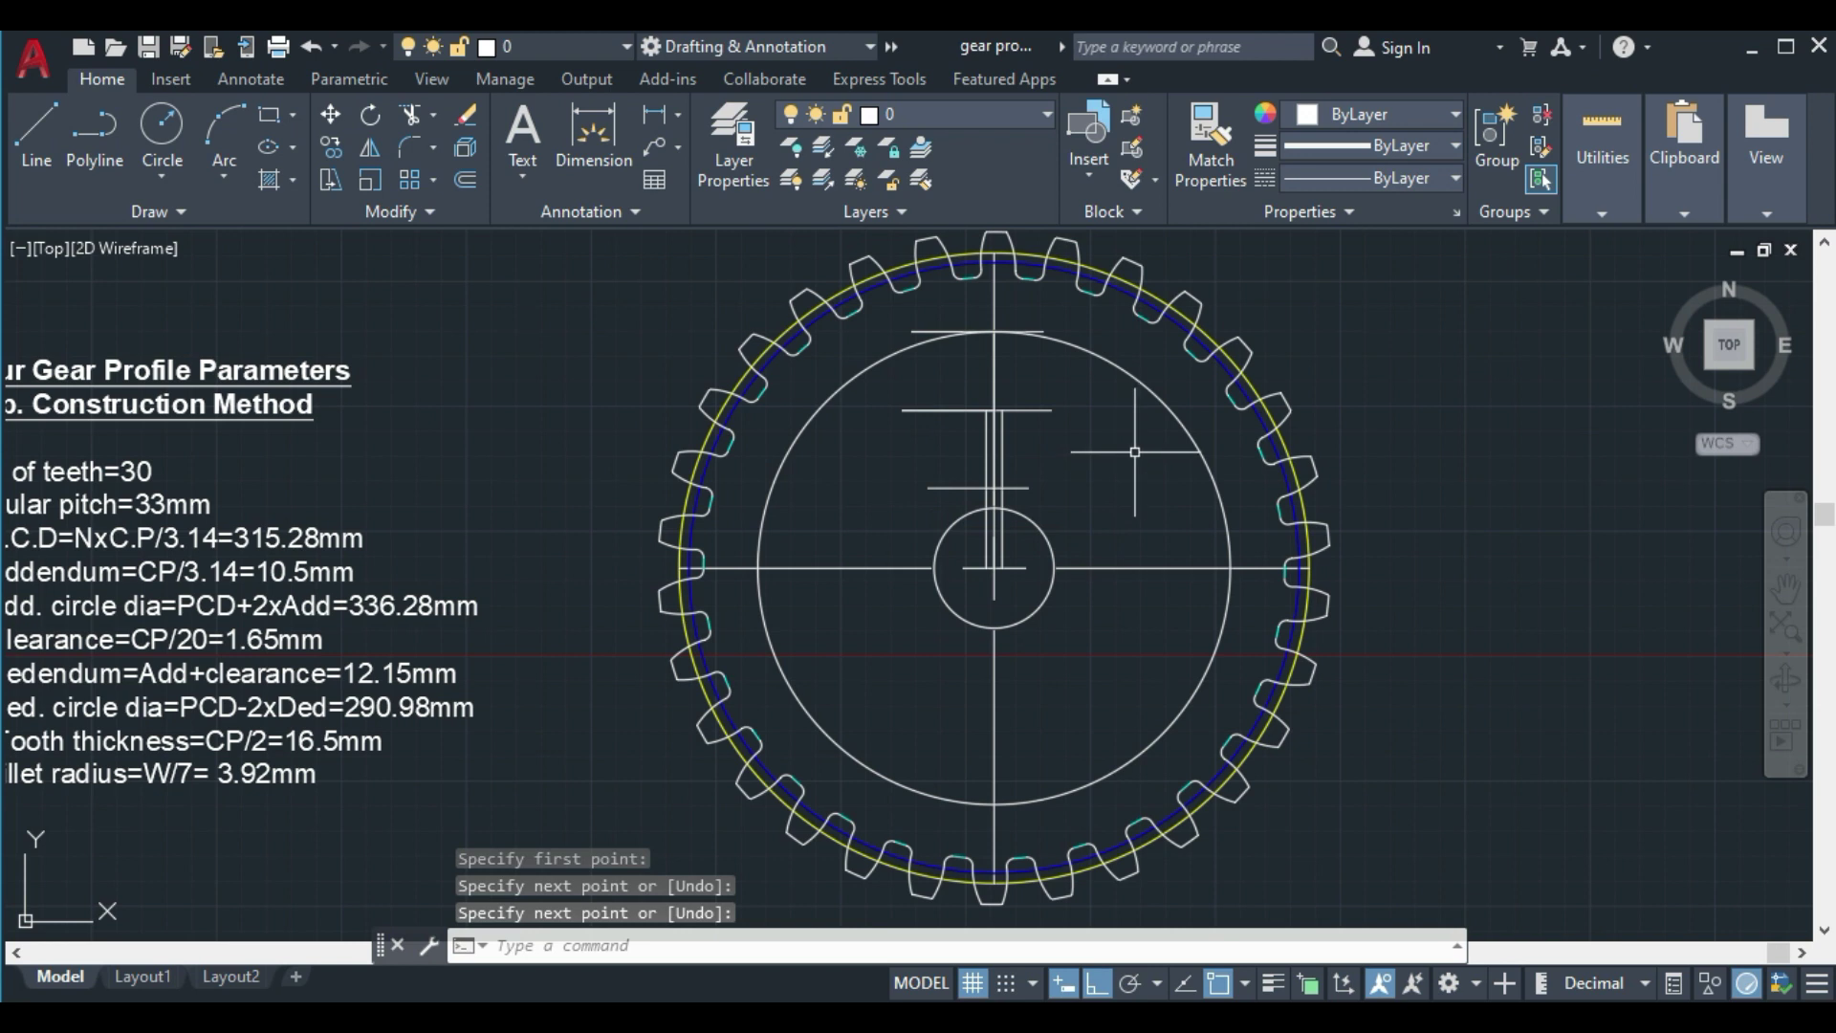
Trim the vertical offset lines above the keyway's top line
type("tr")
key("Return")
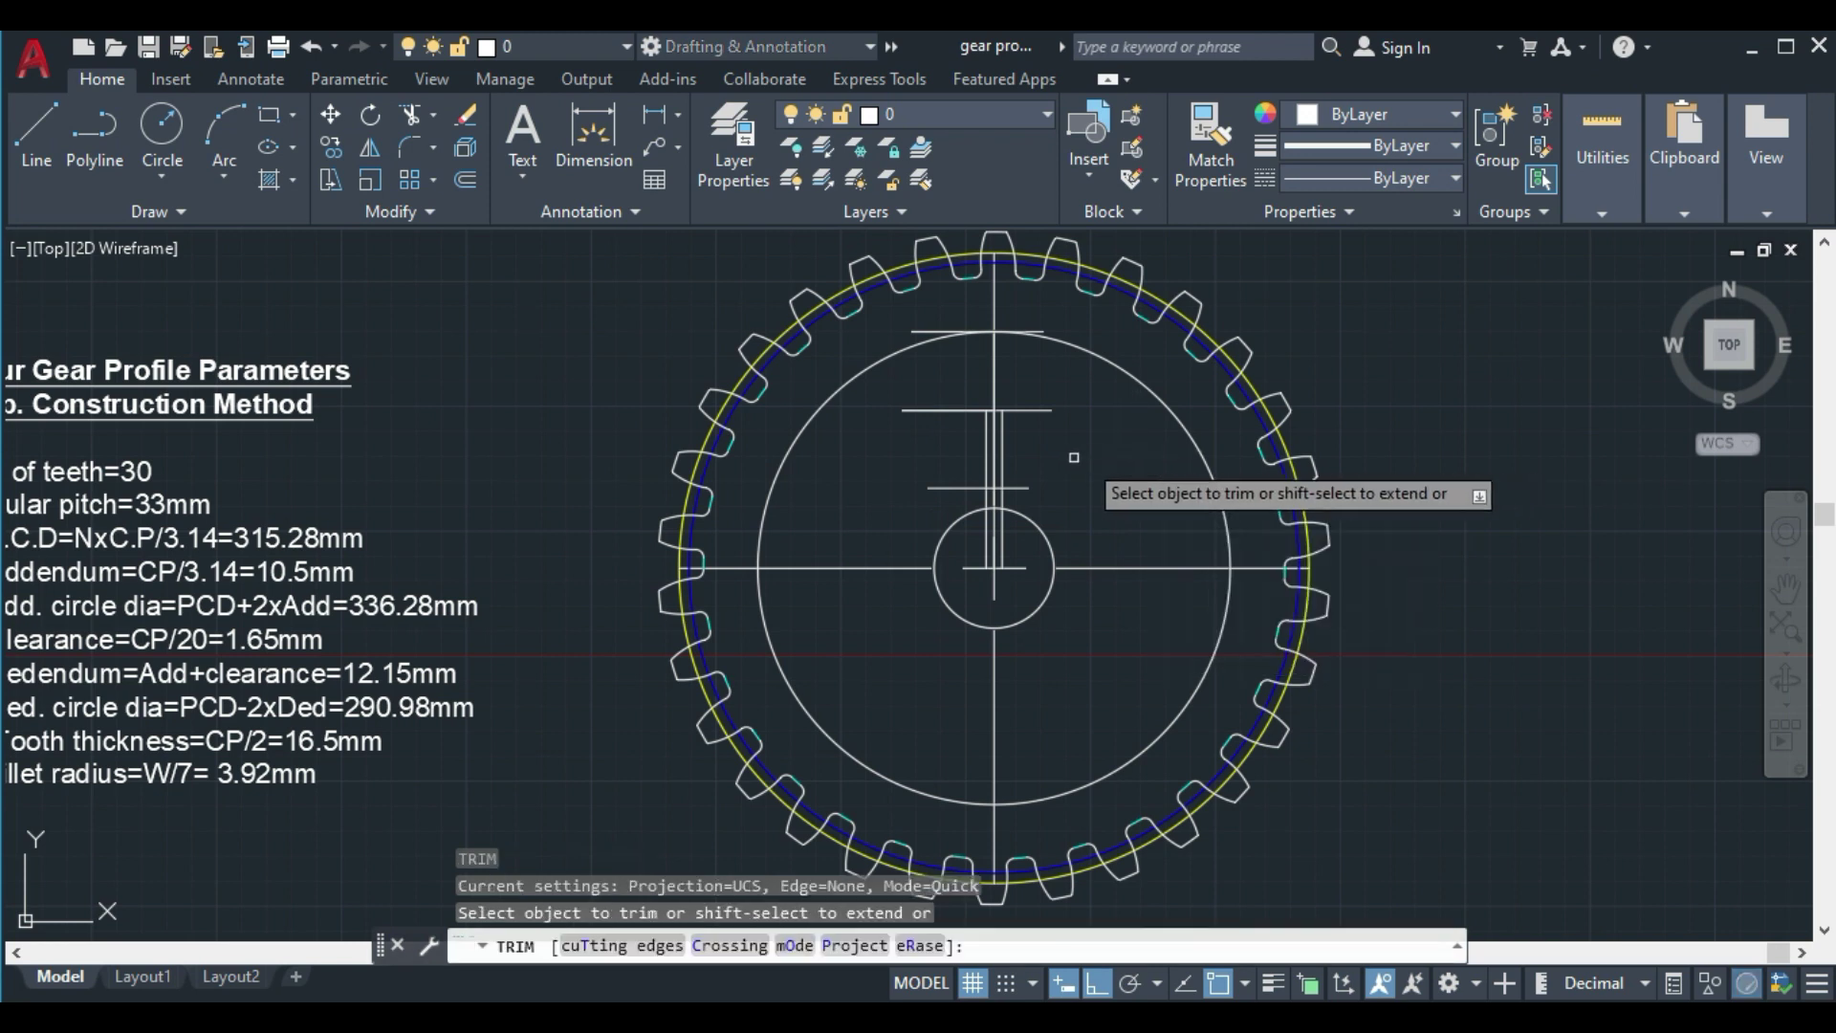
left_click(1068, 458)
left_click(906, 467)
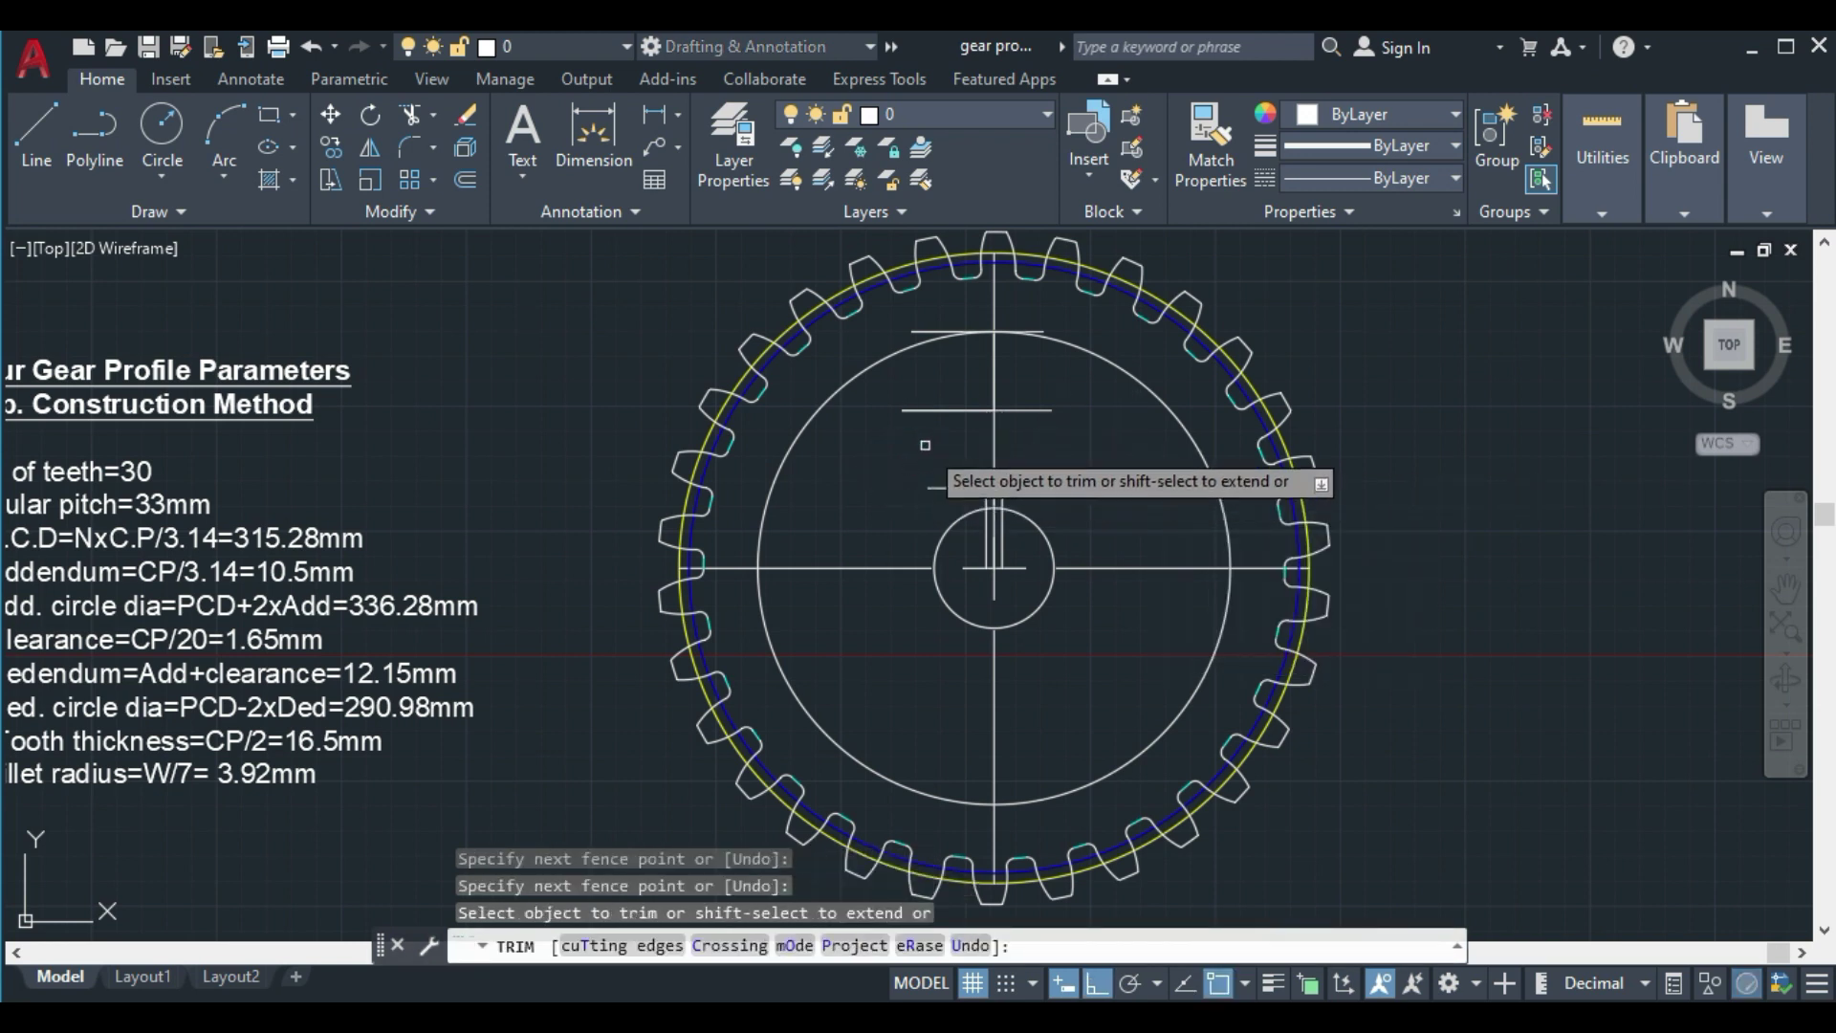
Trim away the leftover horizontal construction lines, the keyway top line's overhanging ends and the offset lines inside the hub circle
left_click(925, 443)
left_click(940, 411)
key("Return")
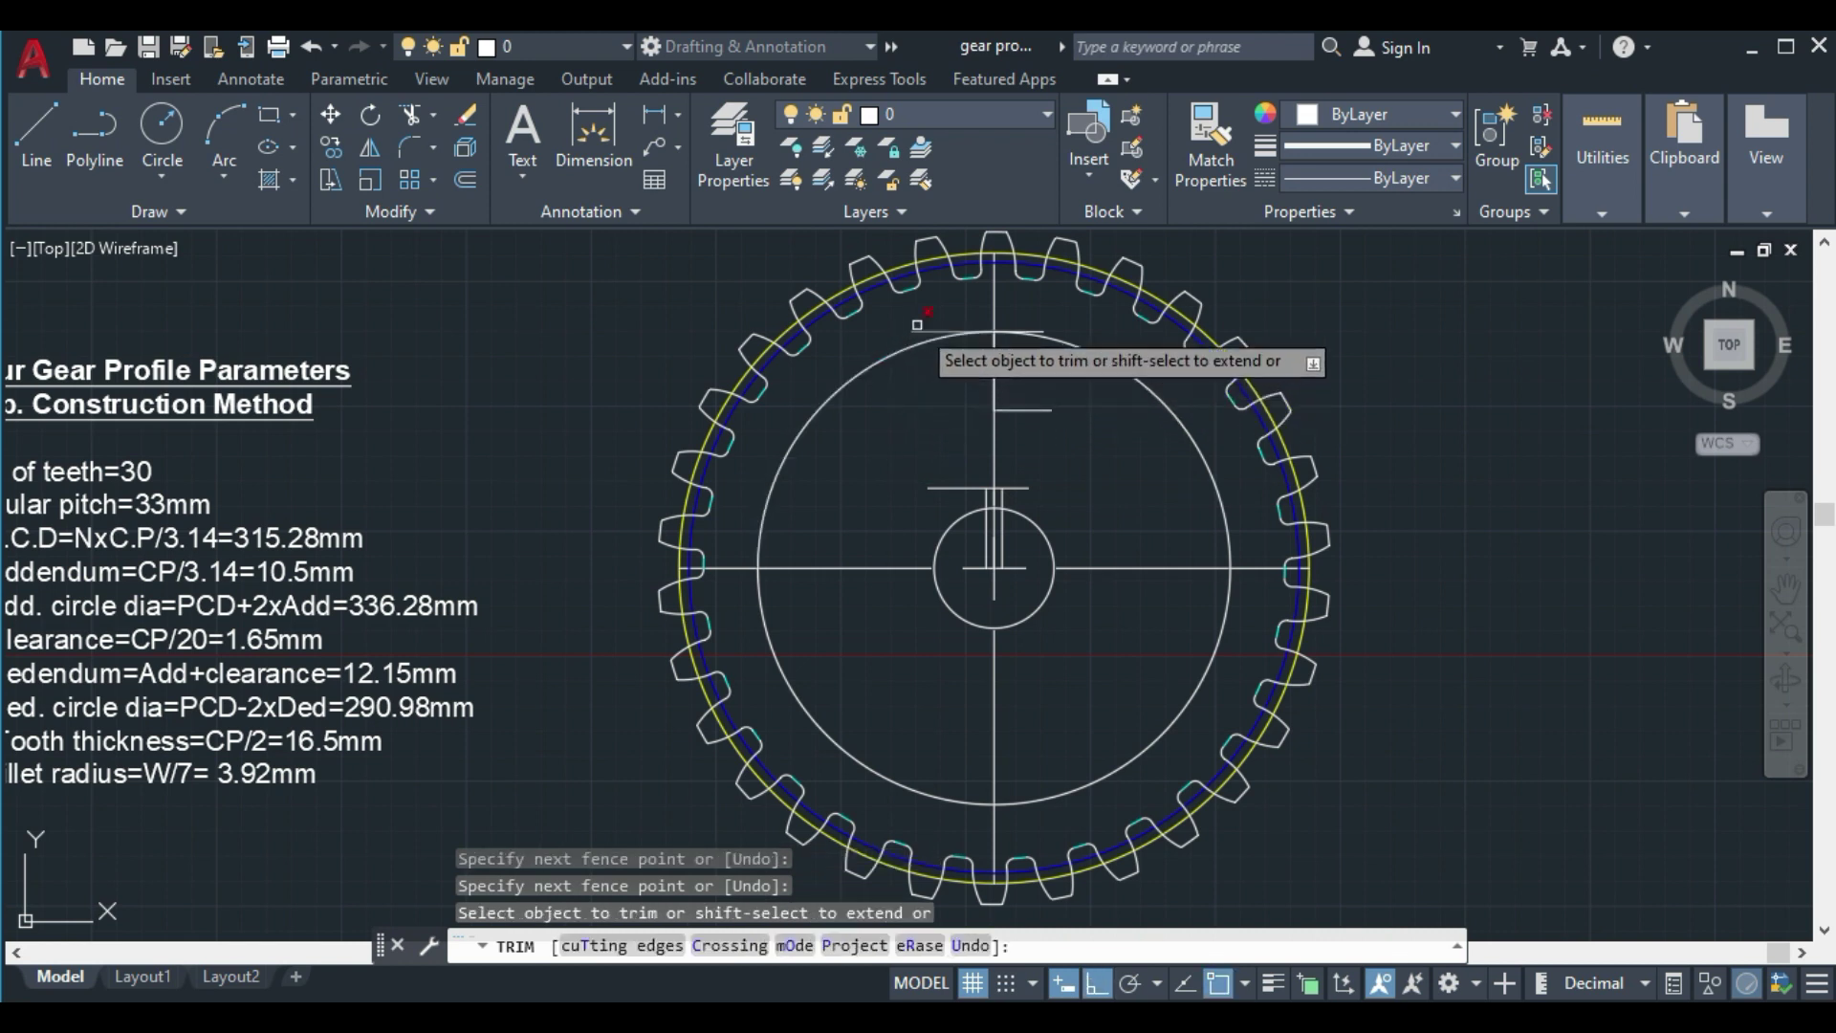
left_click(916, 328)
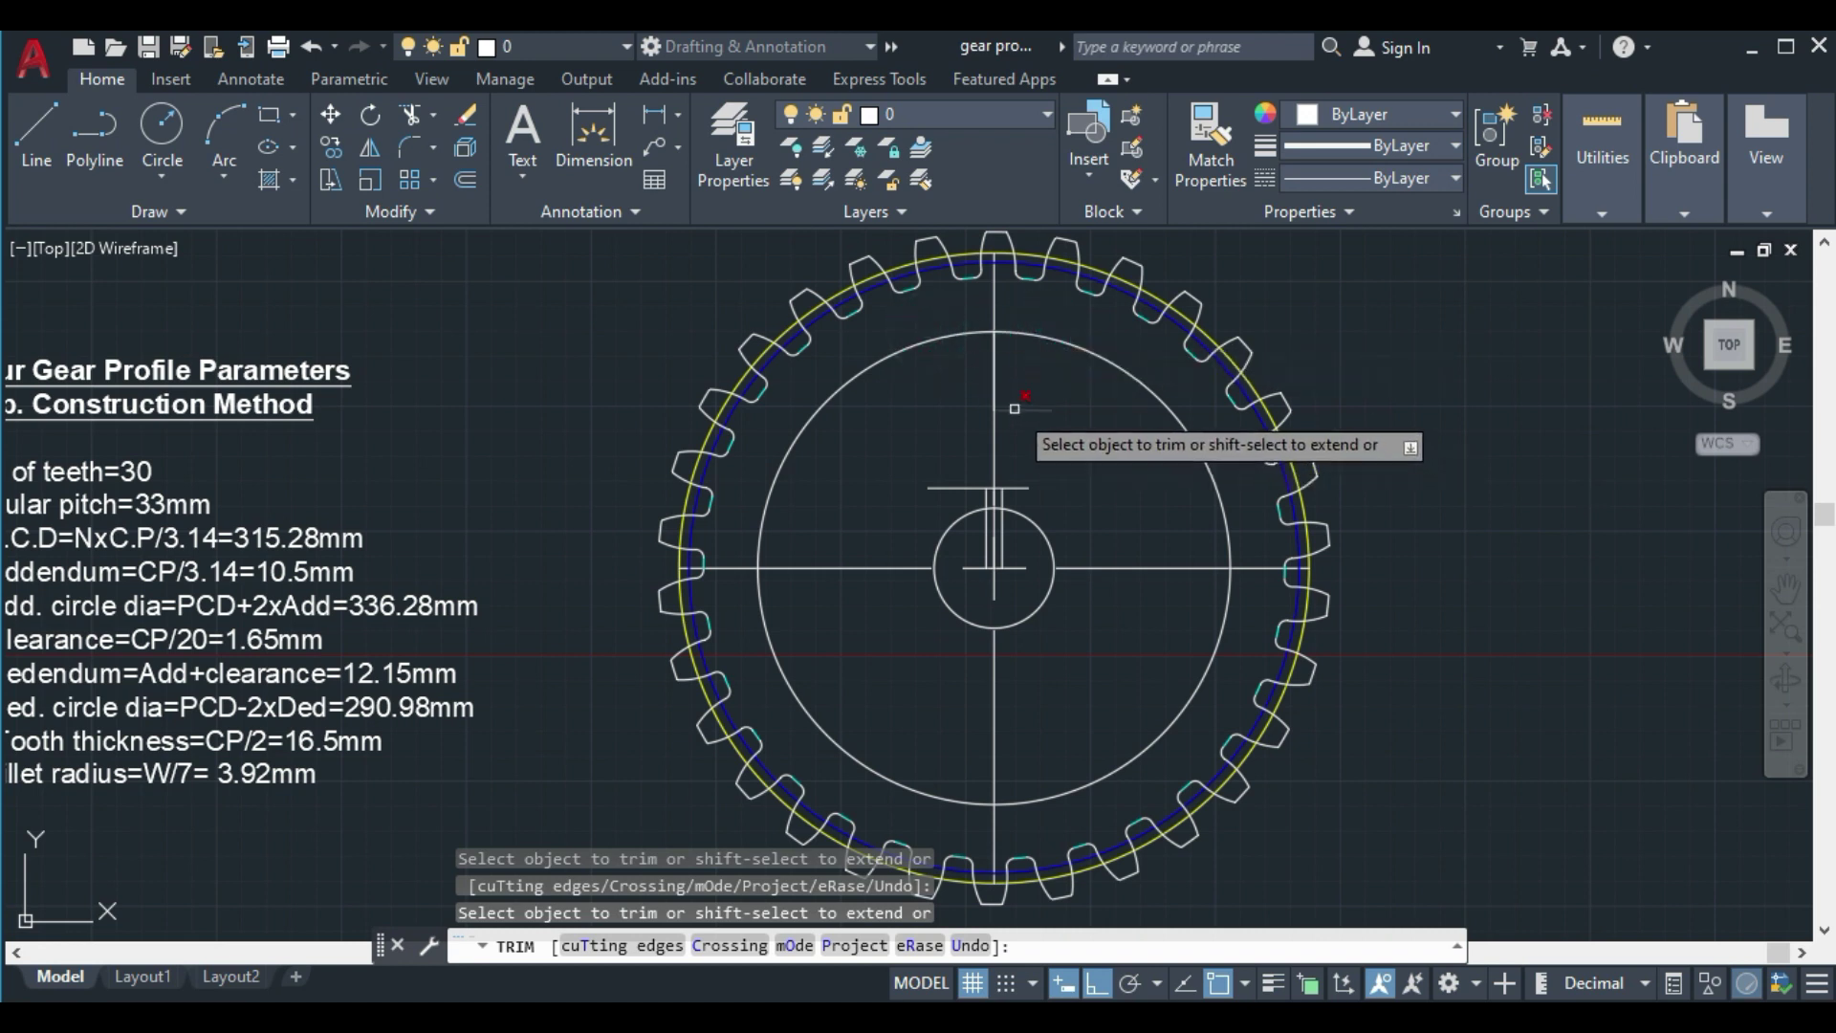
left_click(1018, 488)
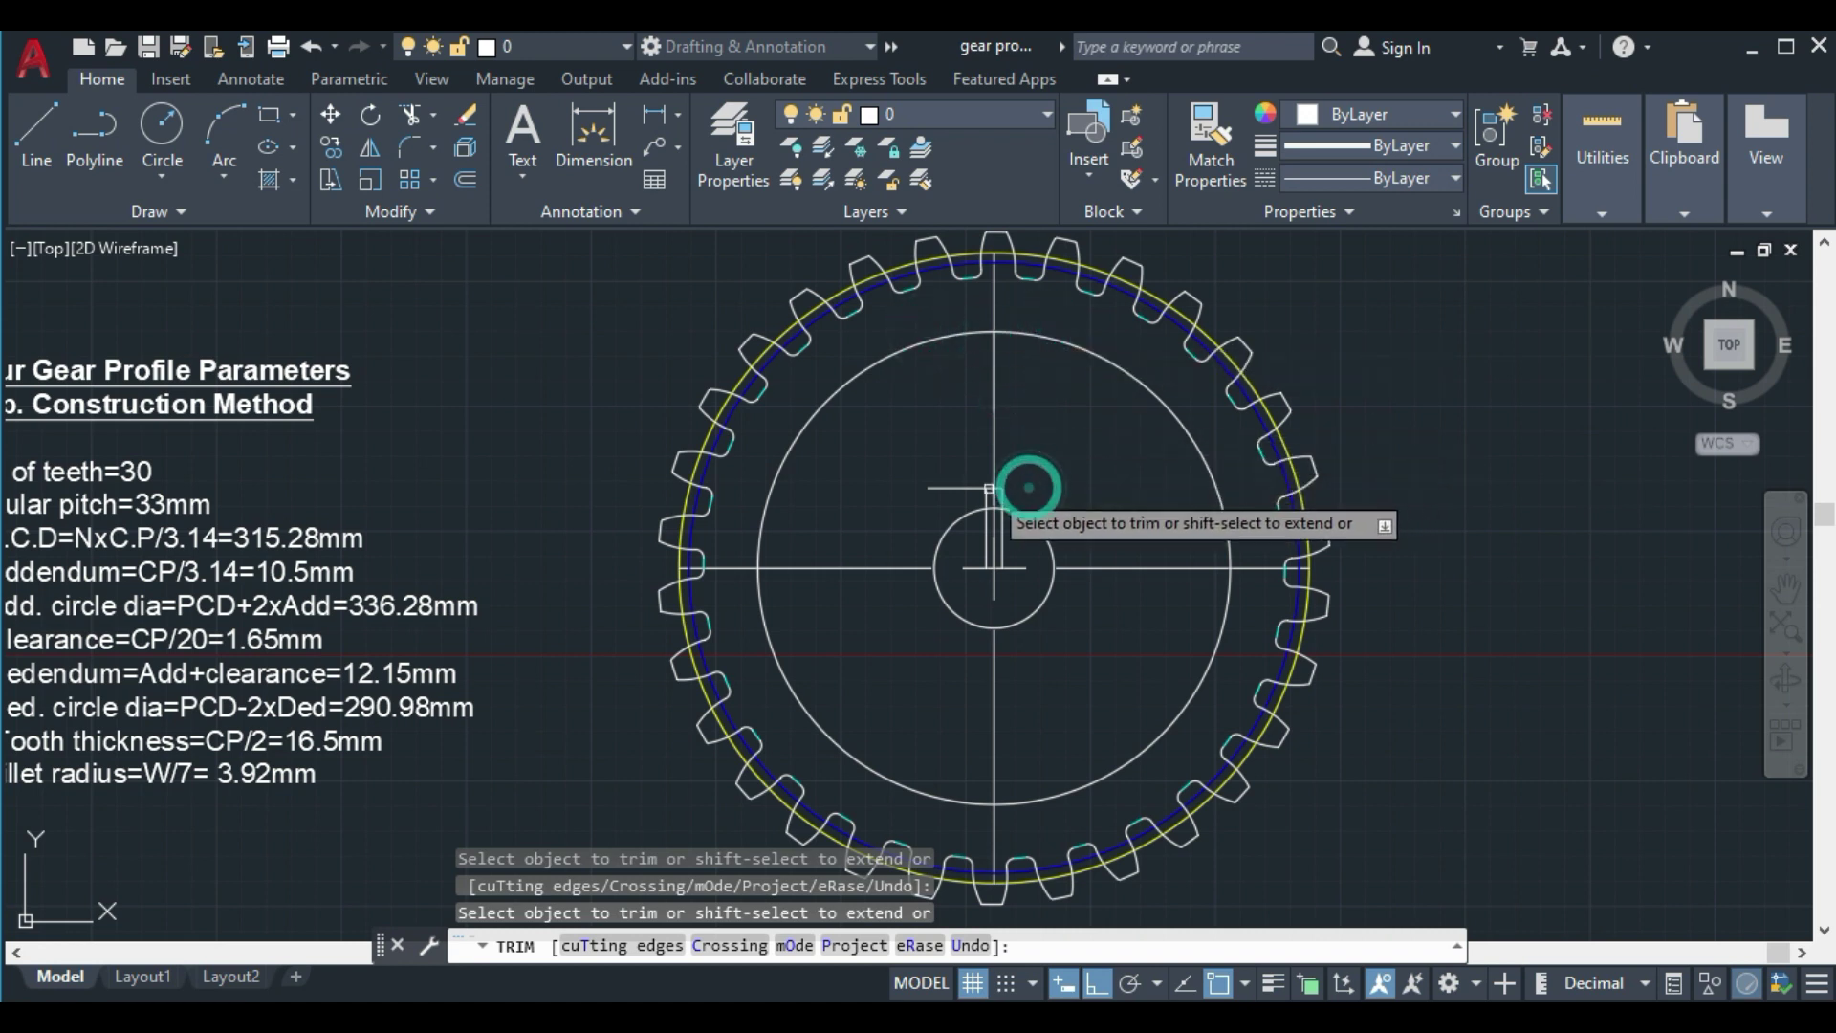
left_click(962, 557)
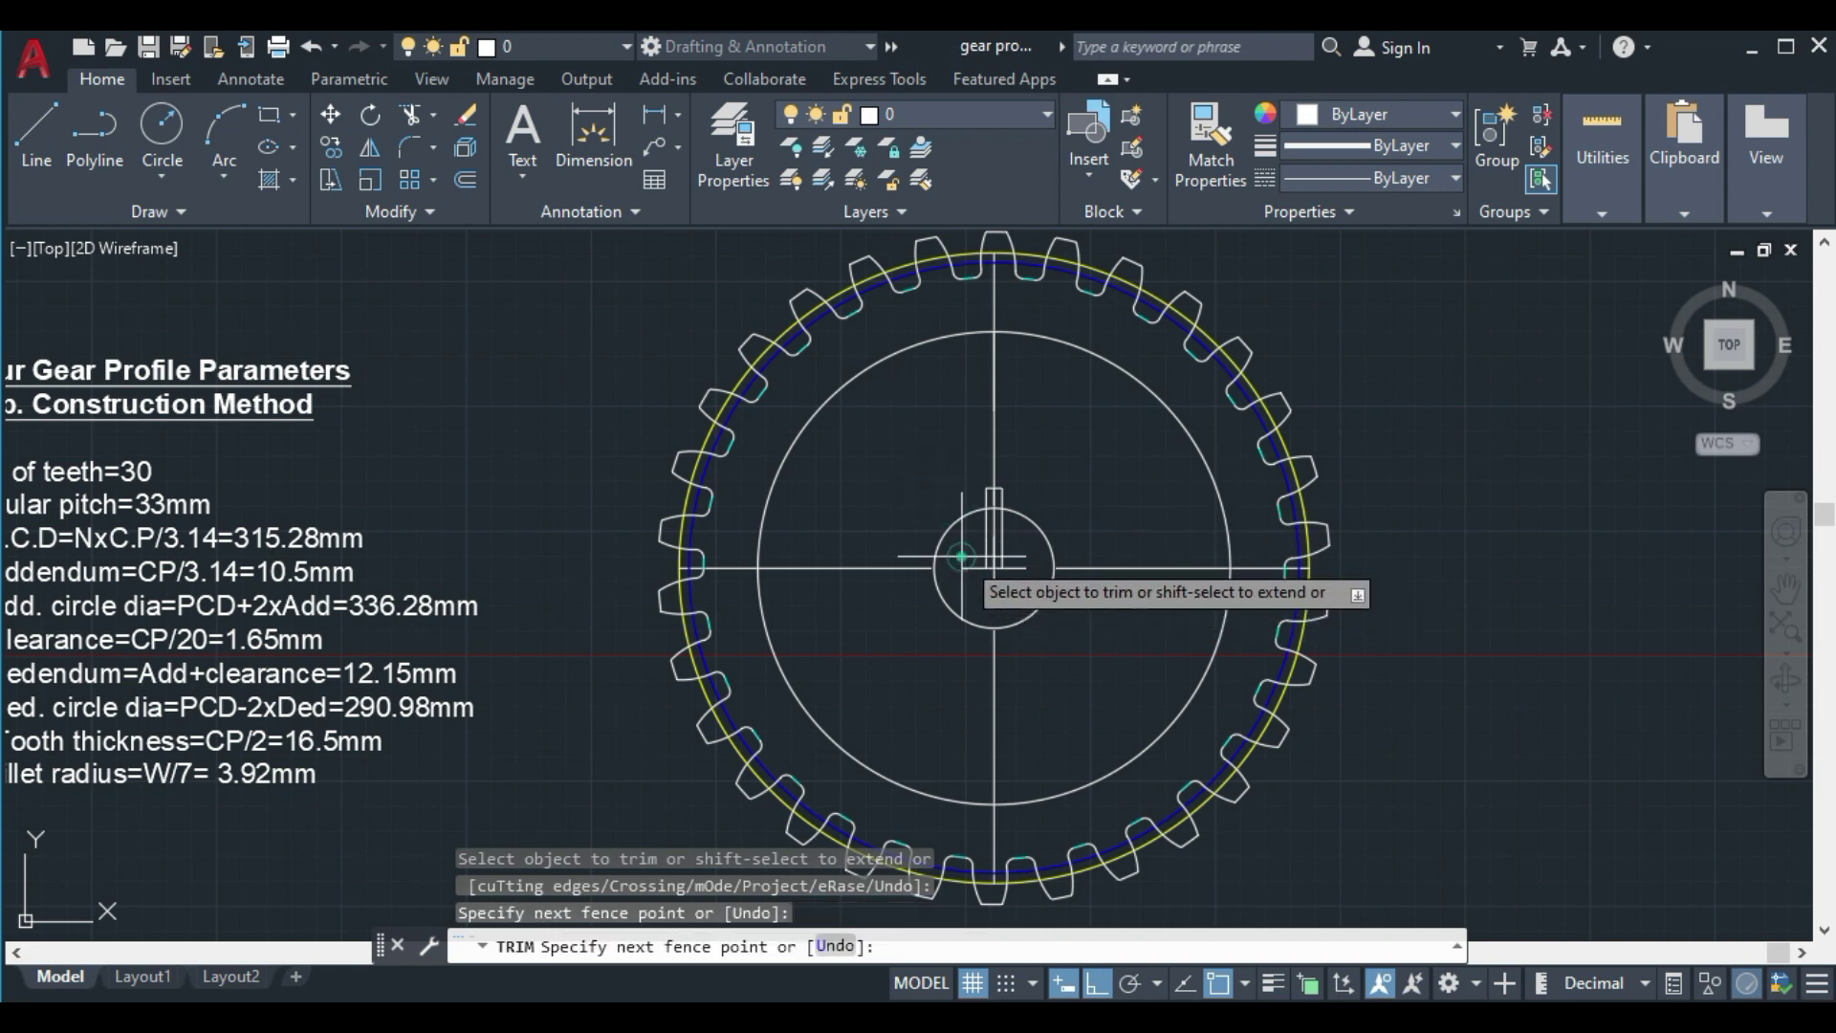
key("Return")
Trim the hub circle's arc between the two keyway walls so the keyway opens into the bore
scroll(998, 533, "up", 5)
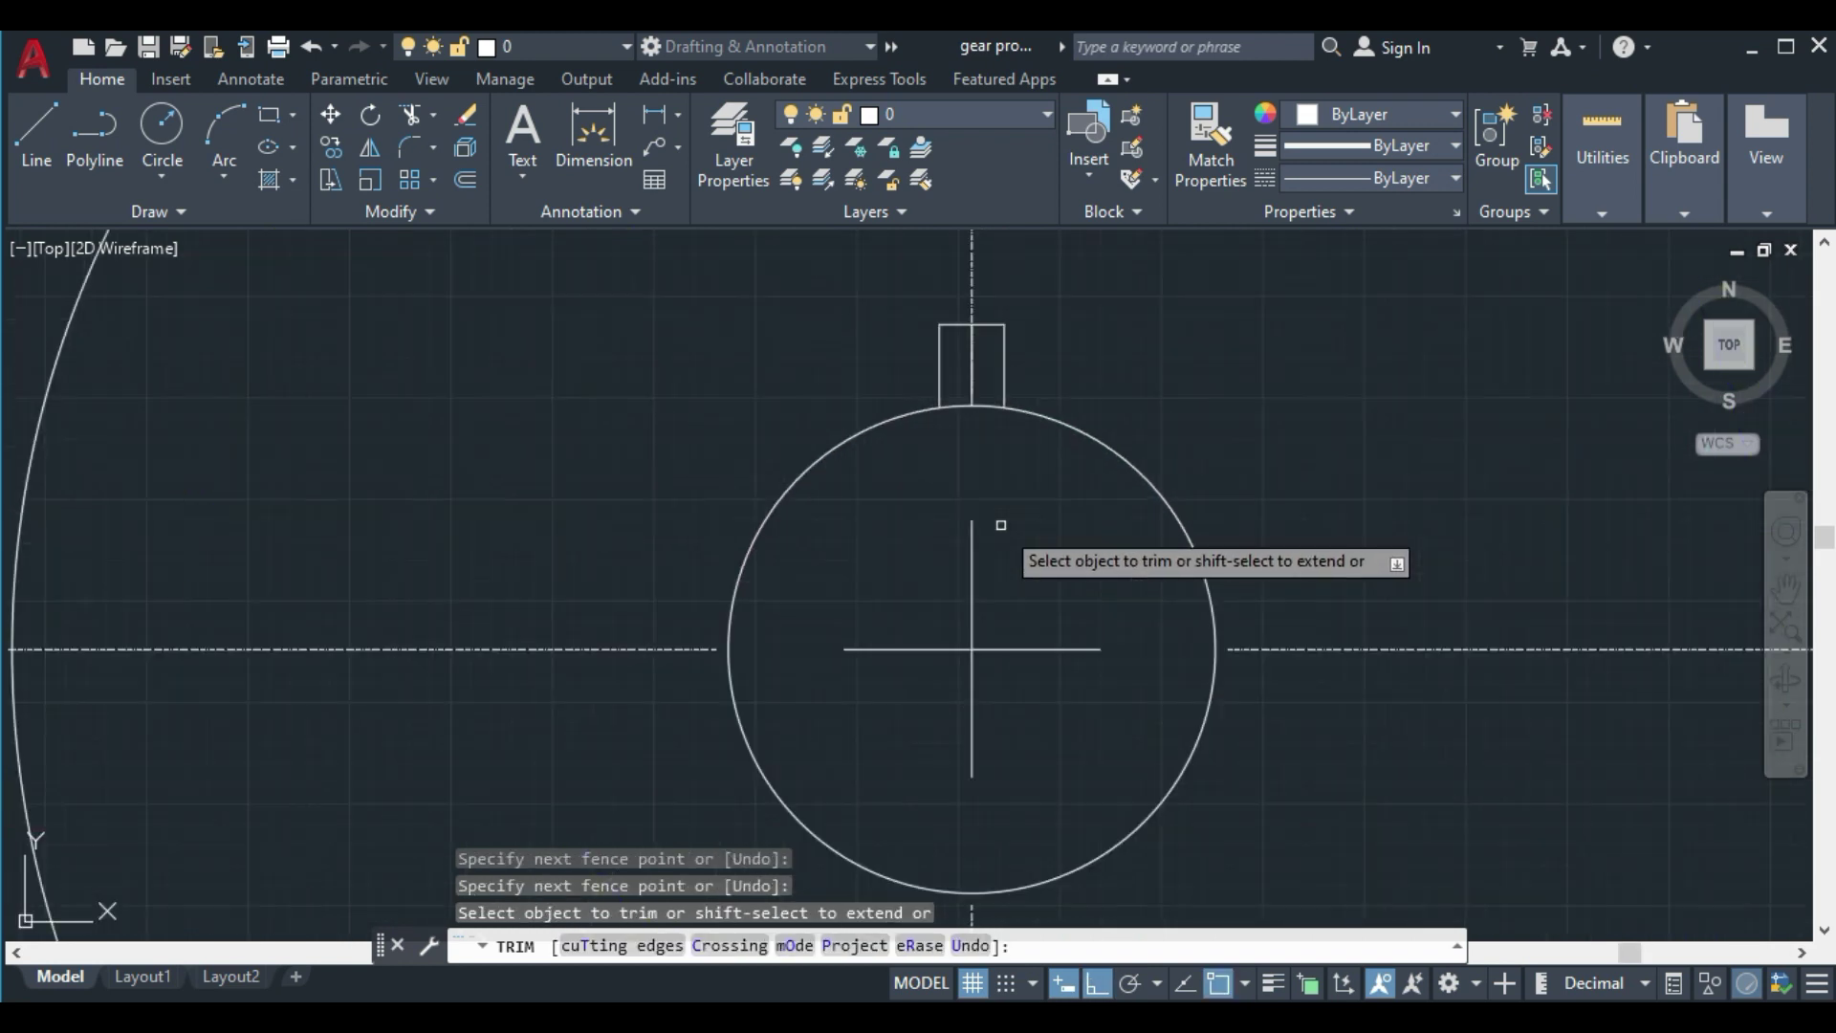
left_click(993, 405)
left_click(955, 405)
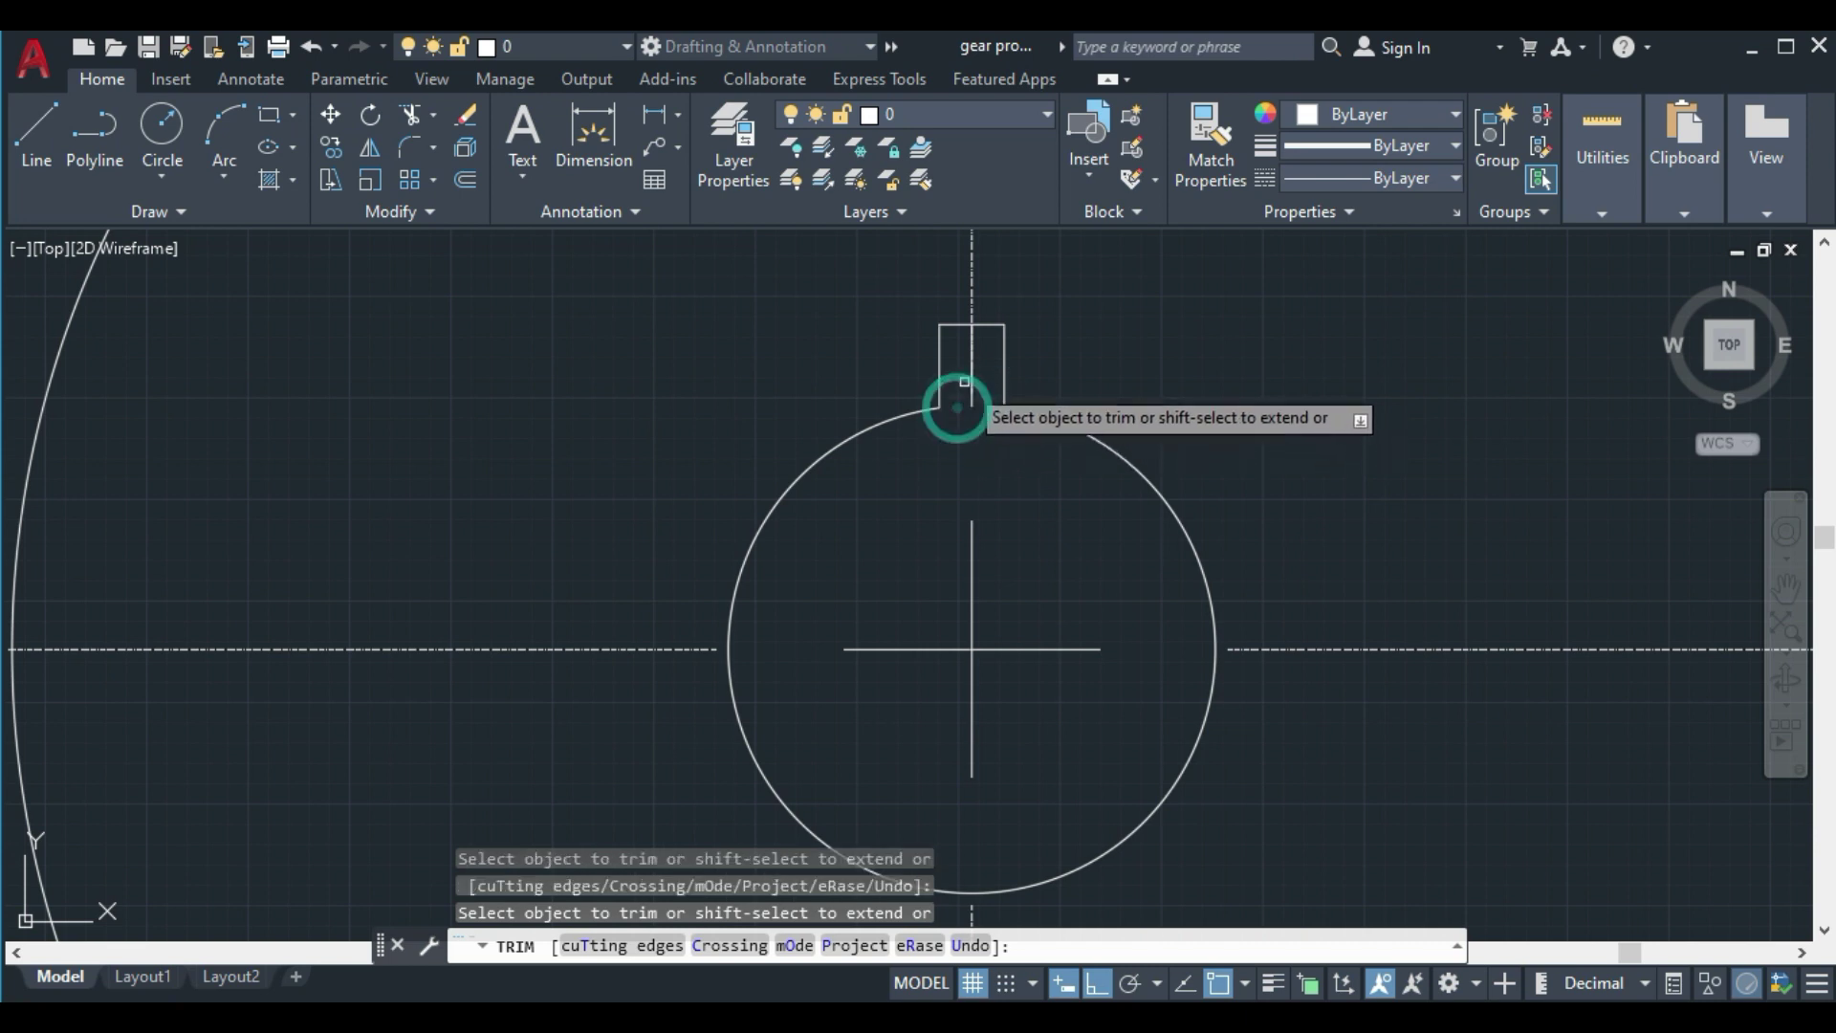
scroll(971, 372, "down", 6)
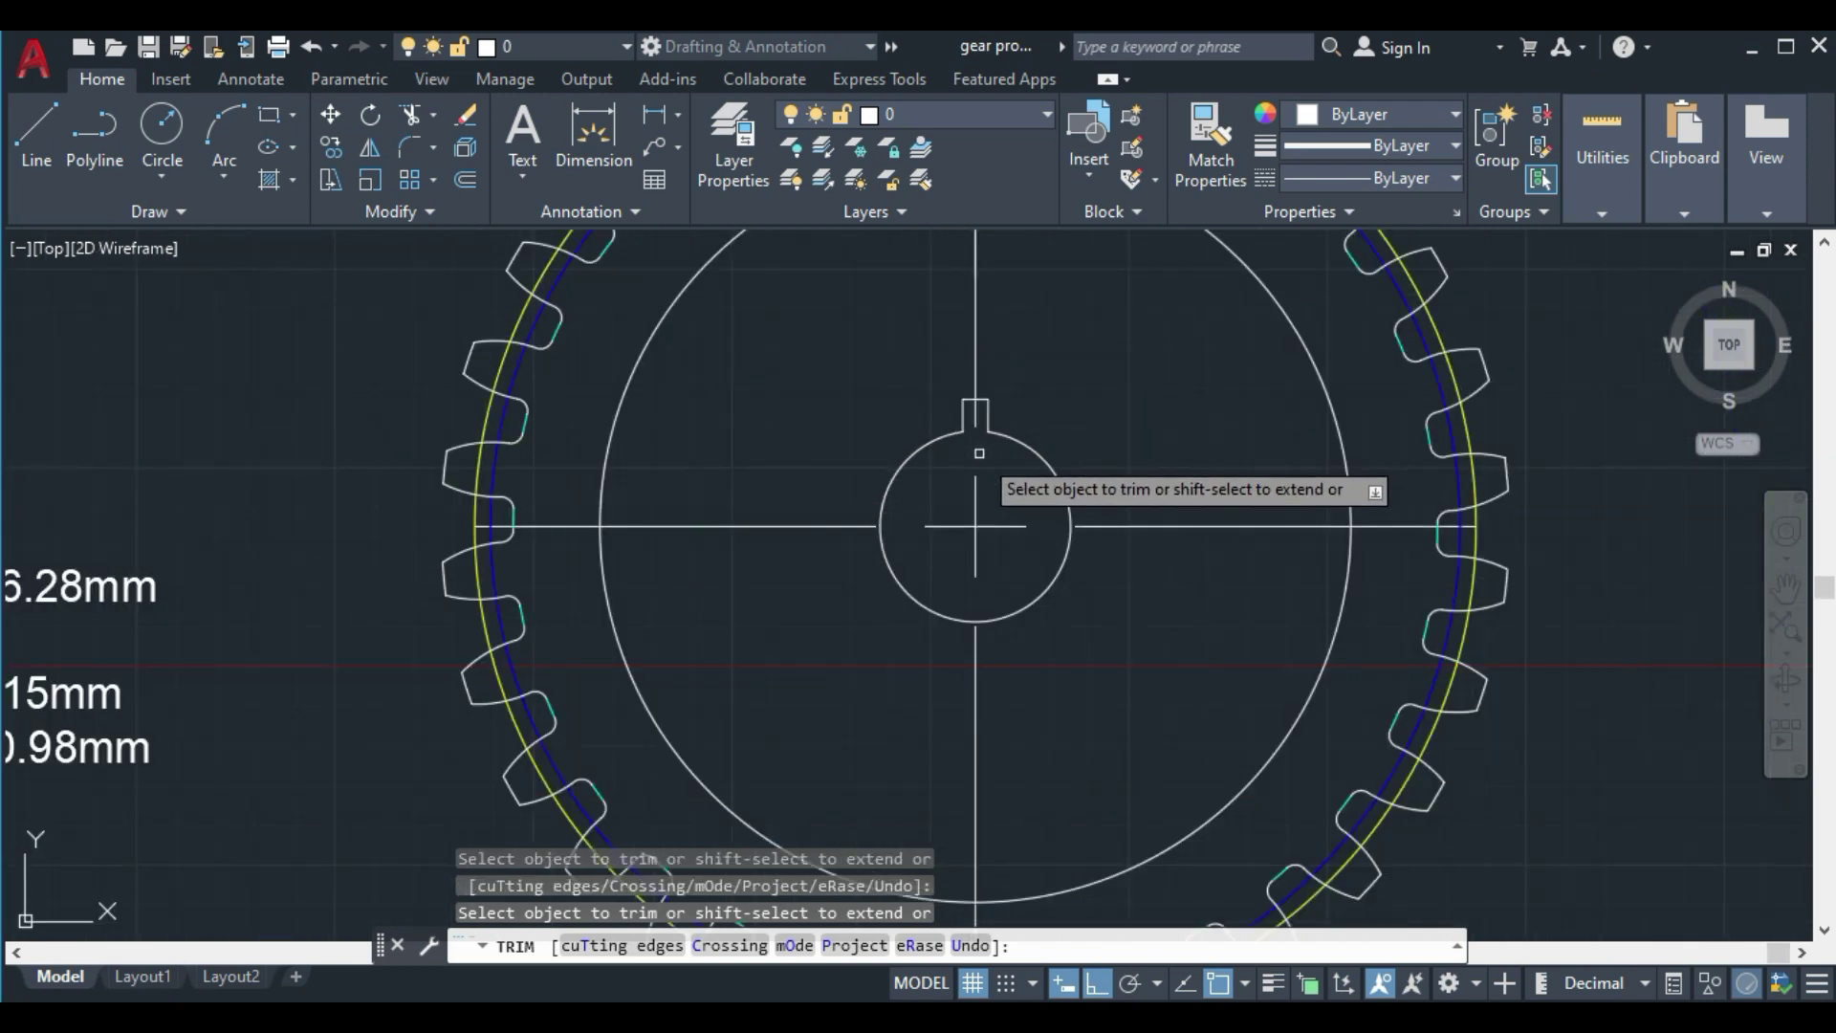
scroll(979, 459, "down", 1)
scroll(979, 459, "up", 1)
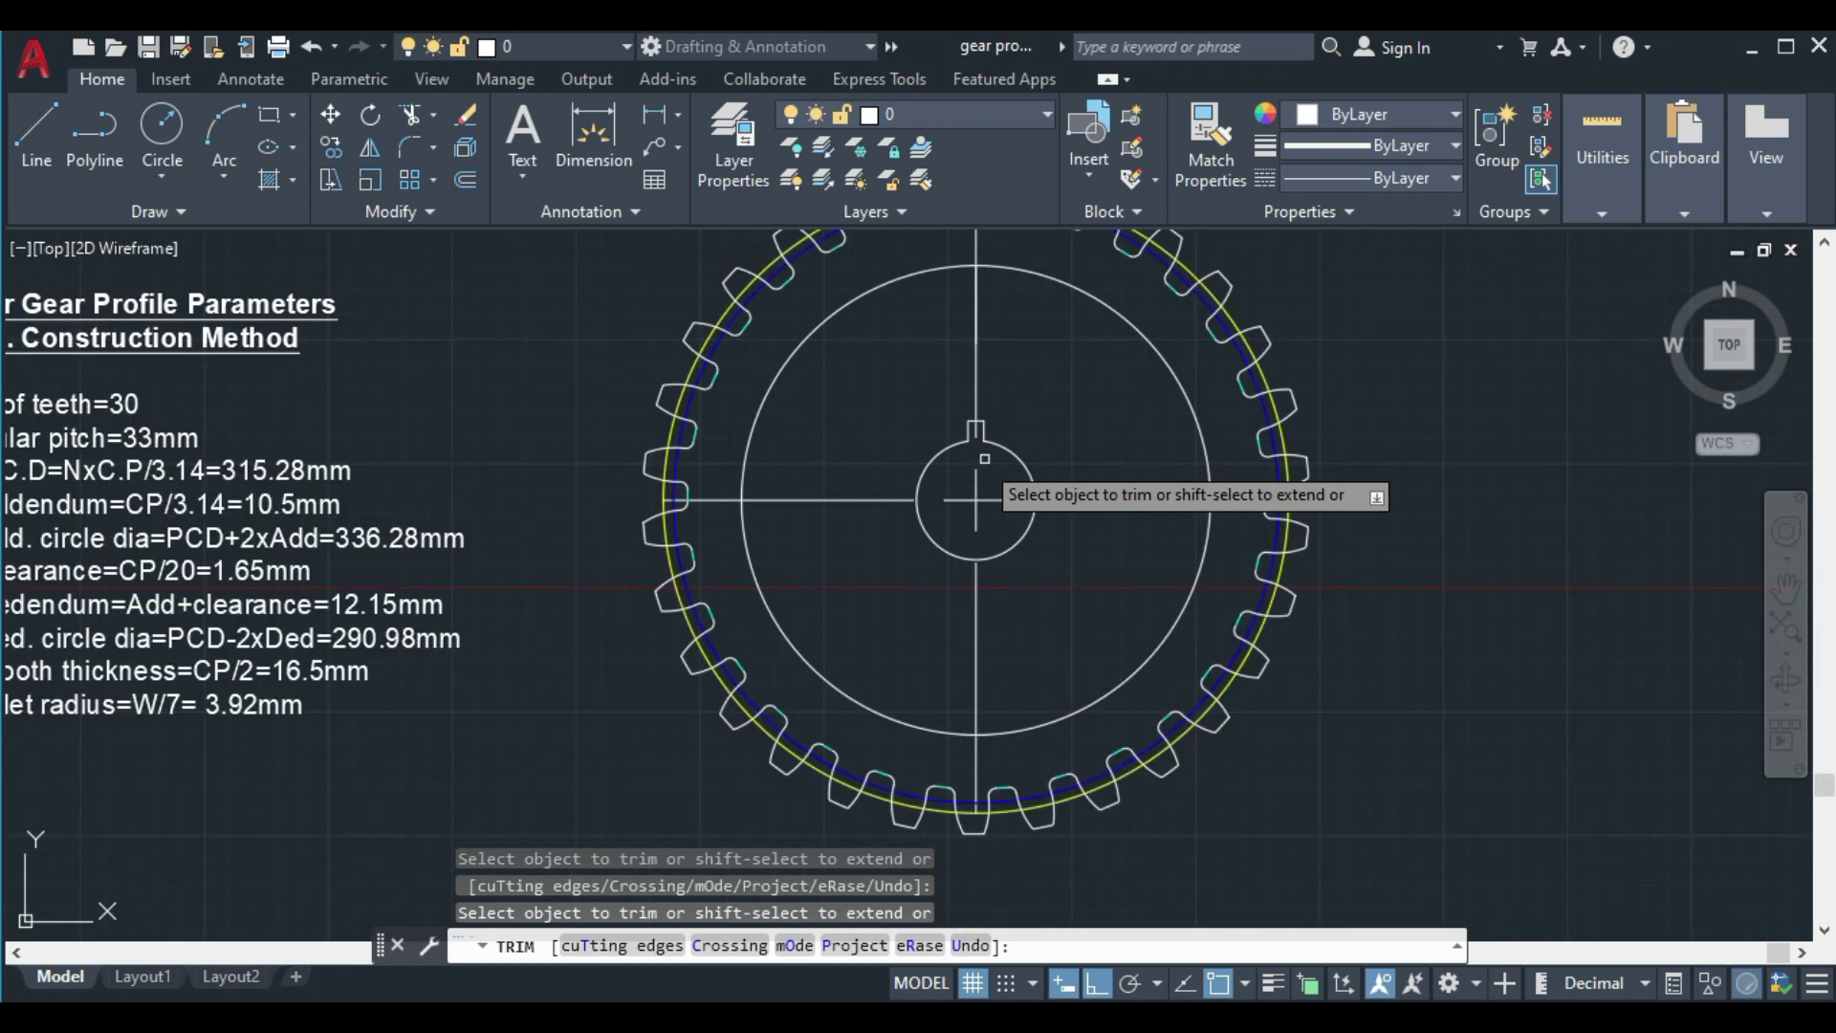
right_click(1402, 519)
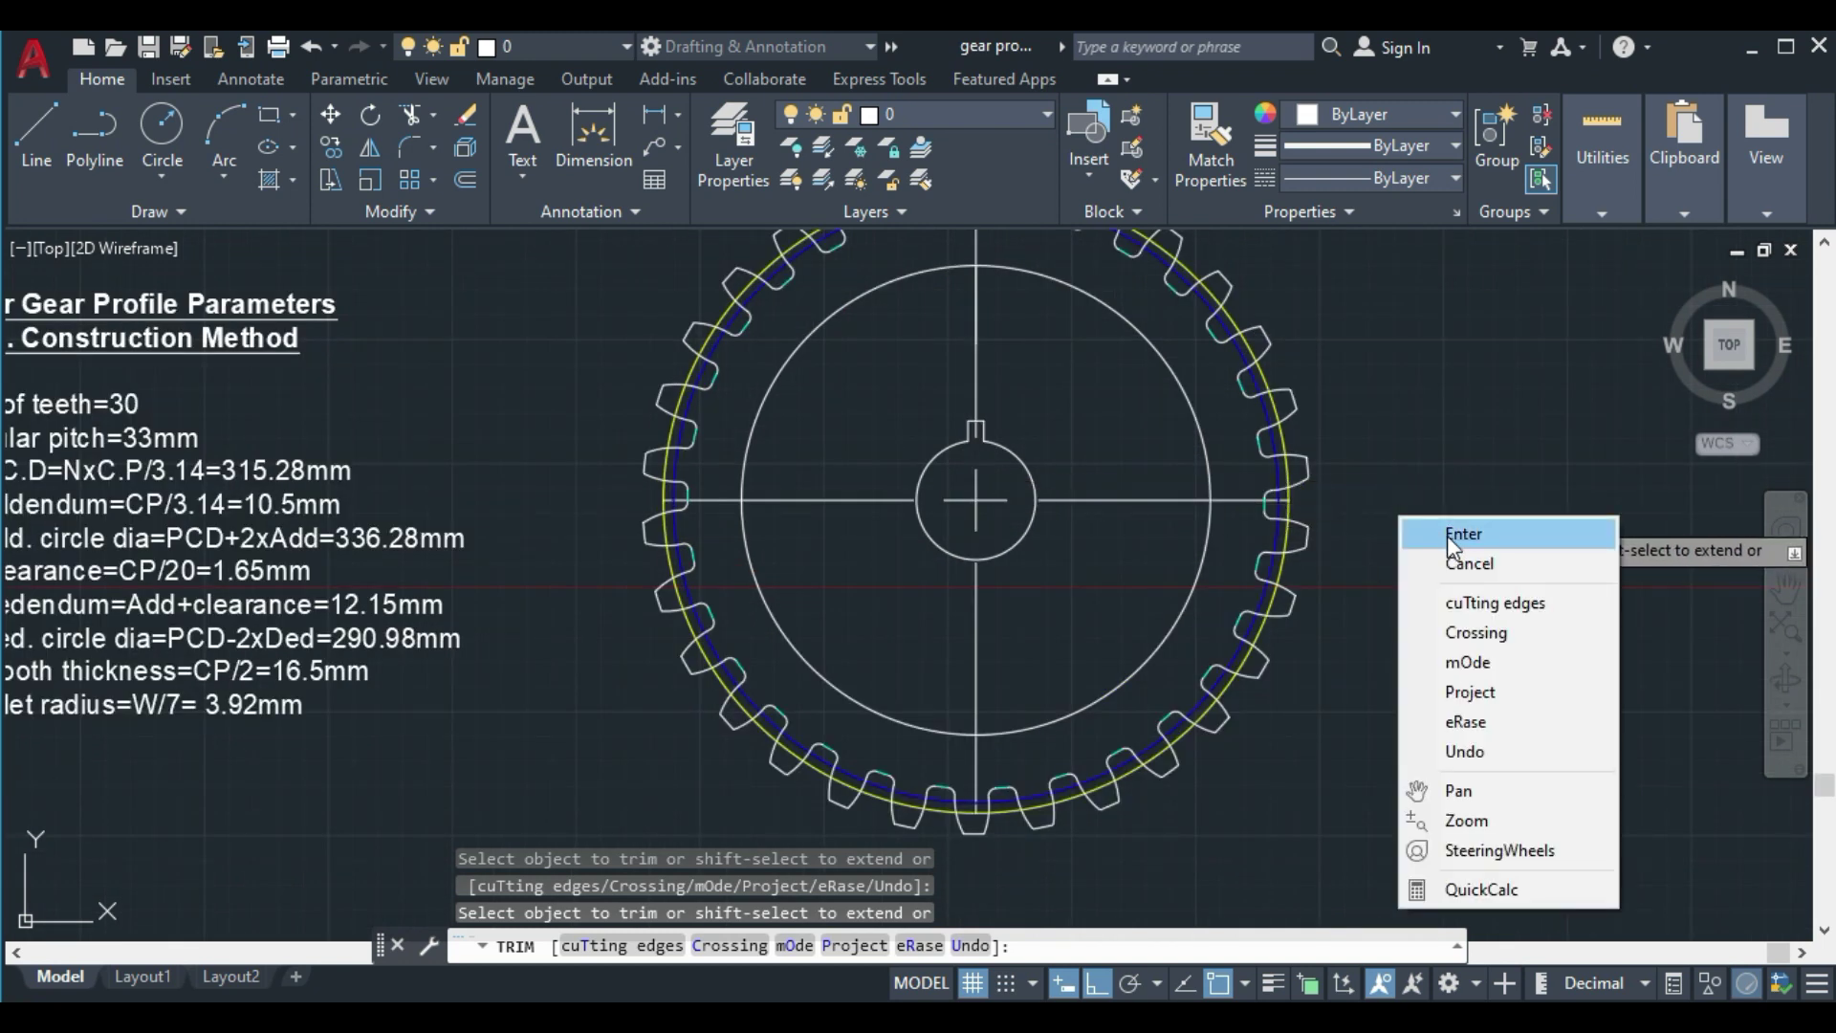
left_click(1448, 536)
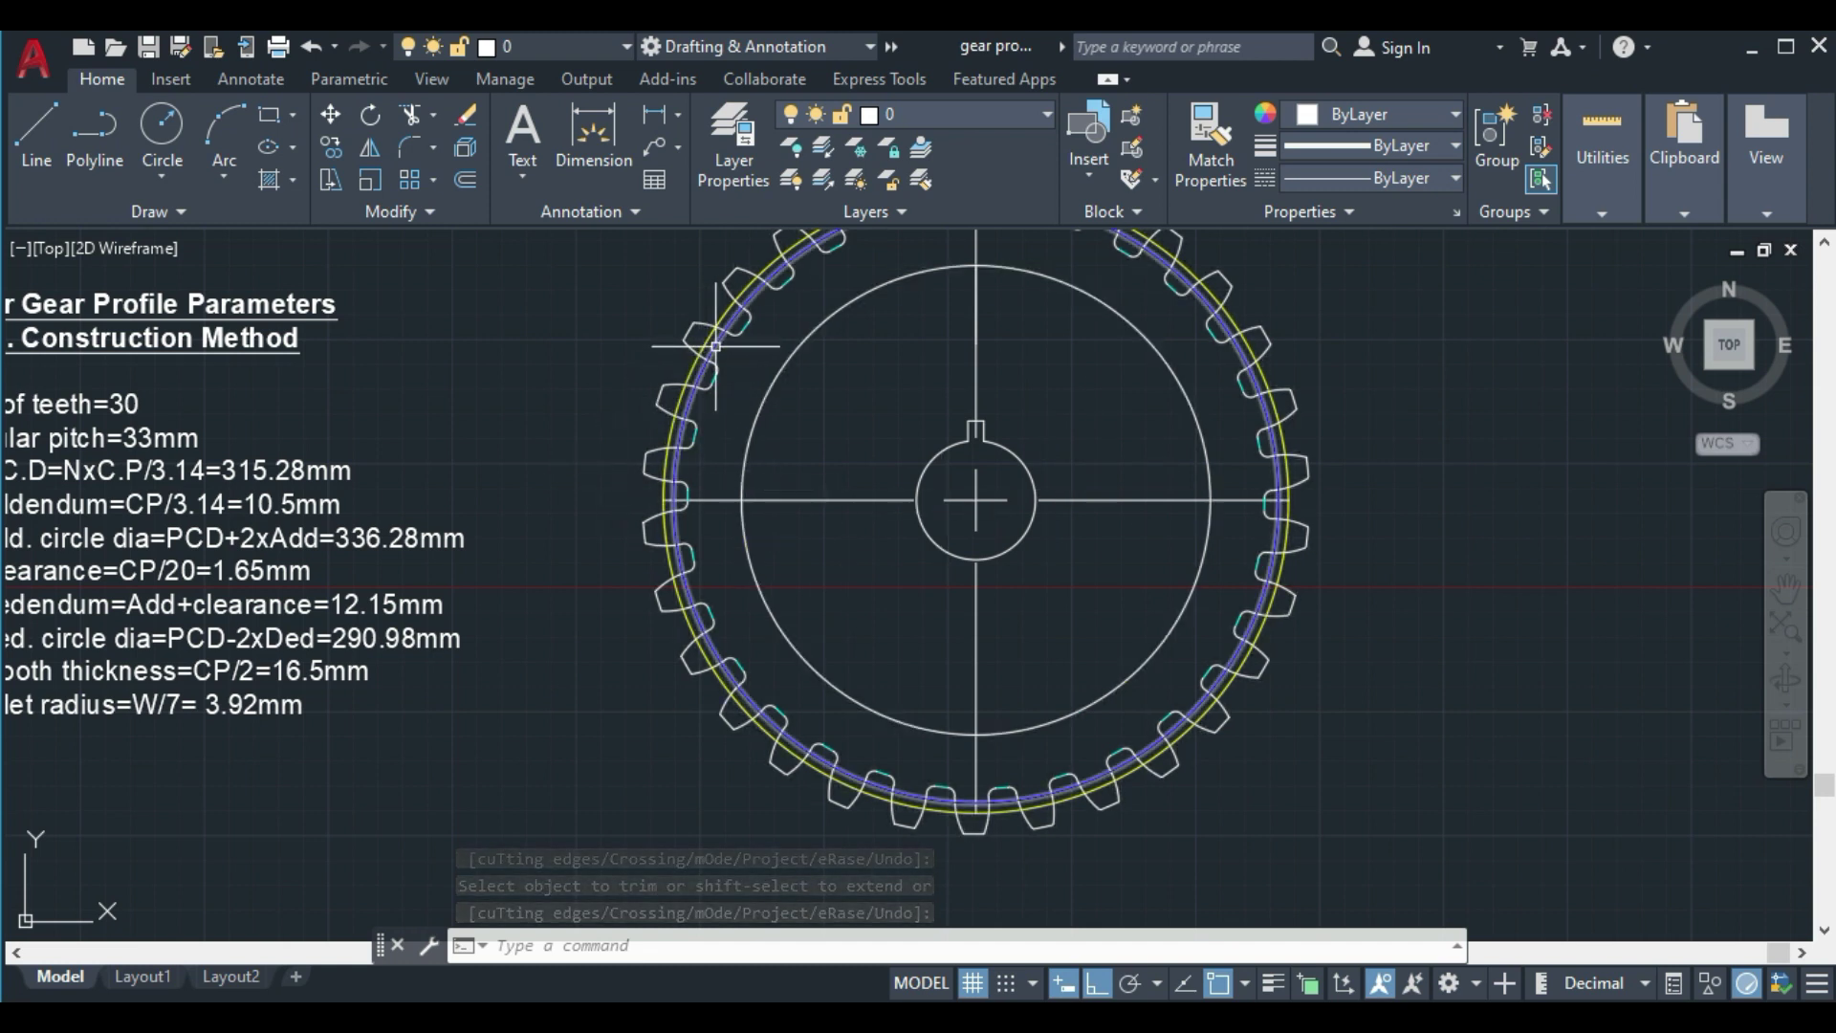
Erase the yellow pitch circle and the blue construction circle inside it
left_click(715, 347)
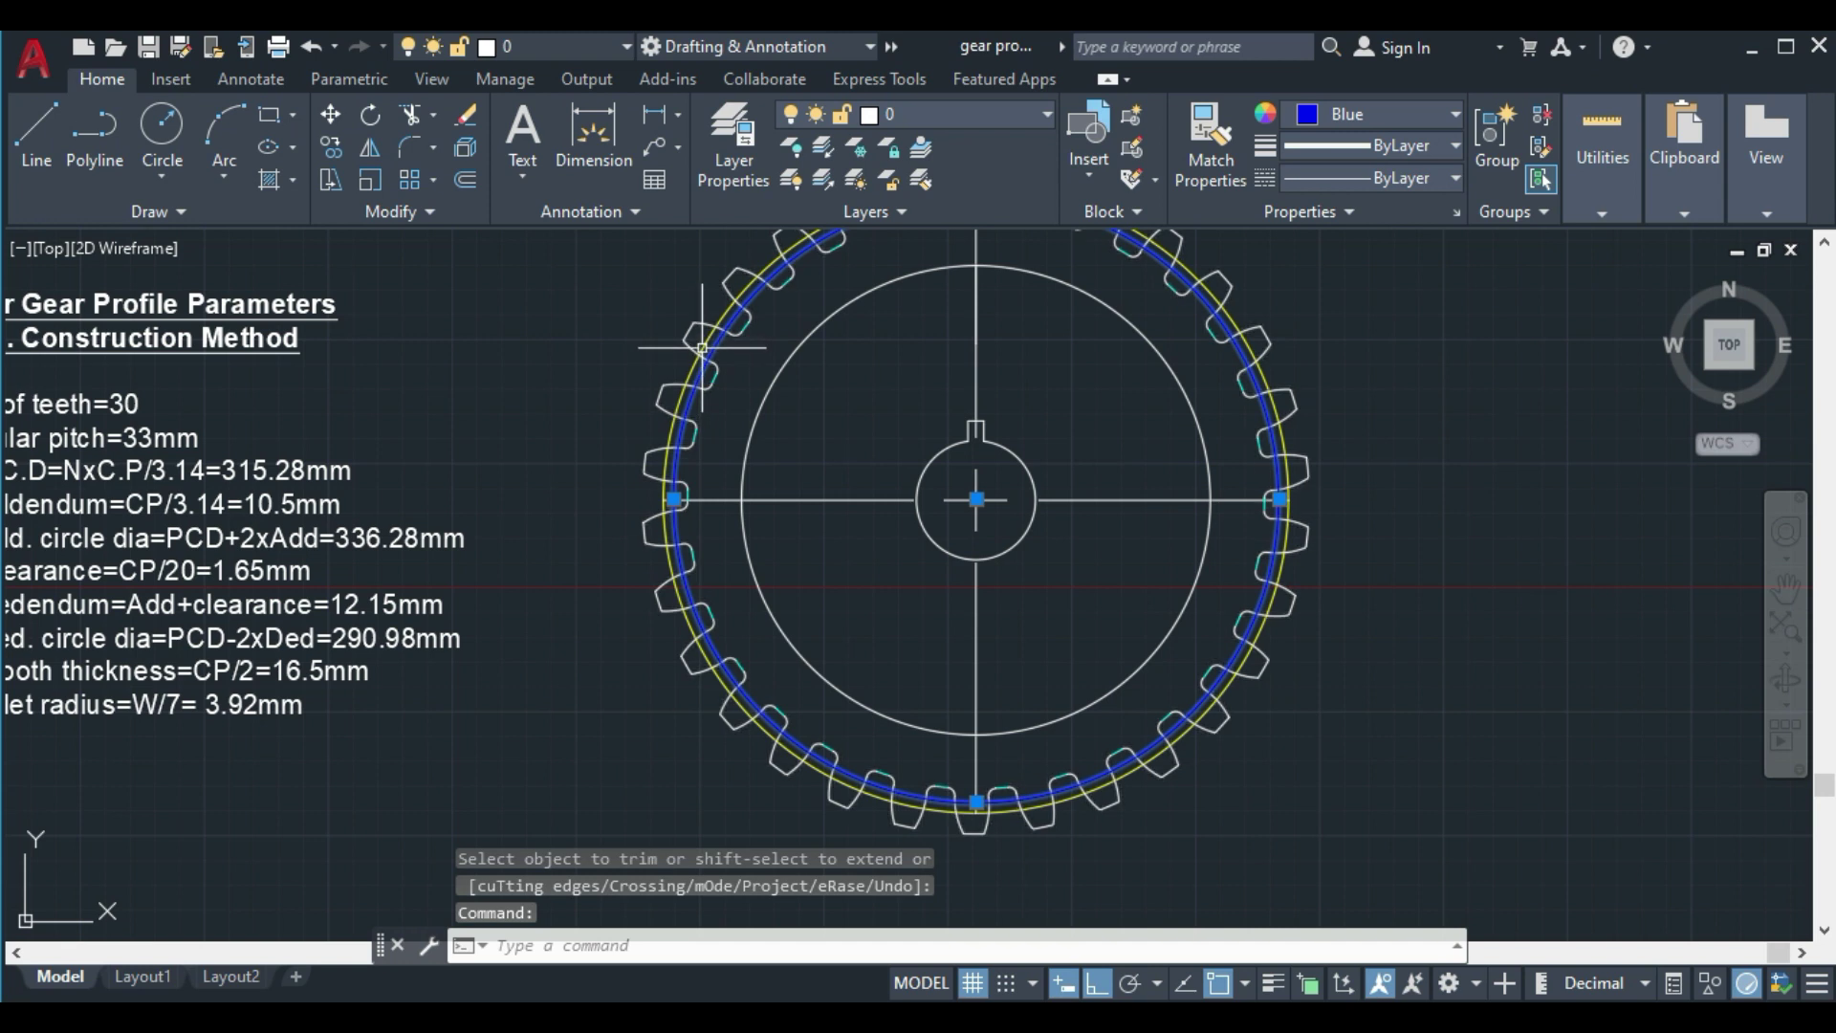
left_click(703, 351)
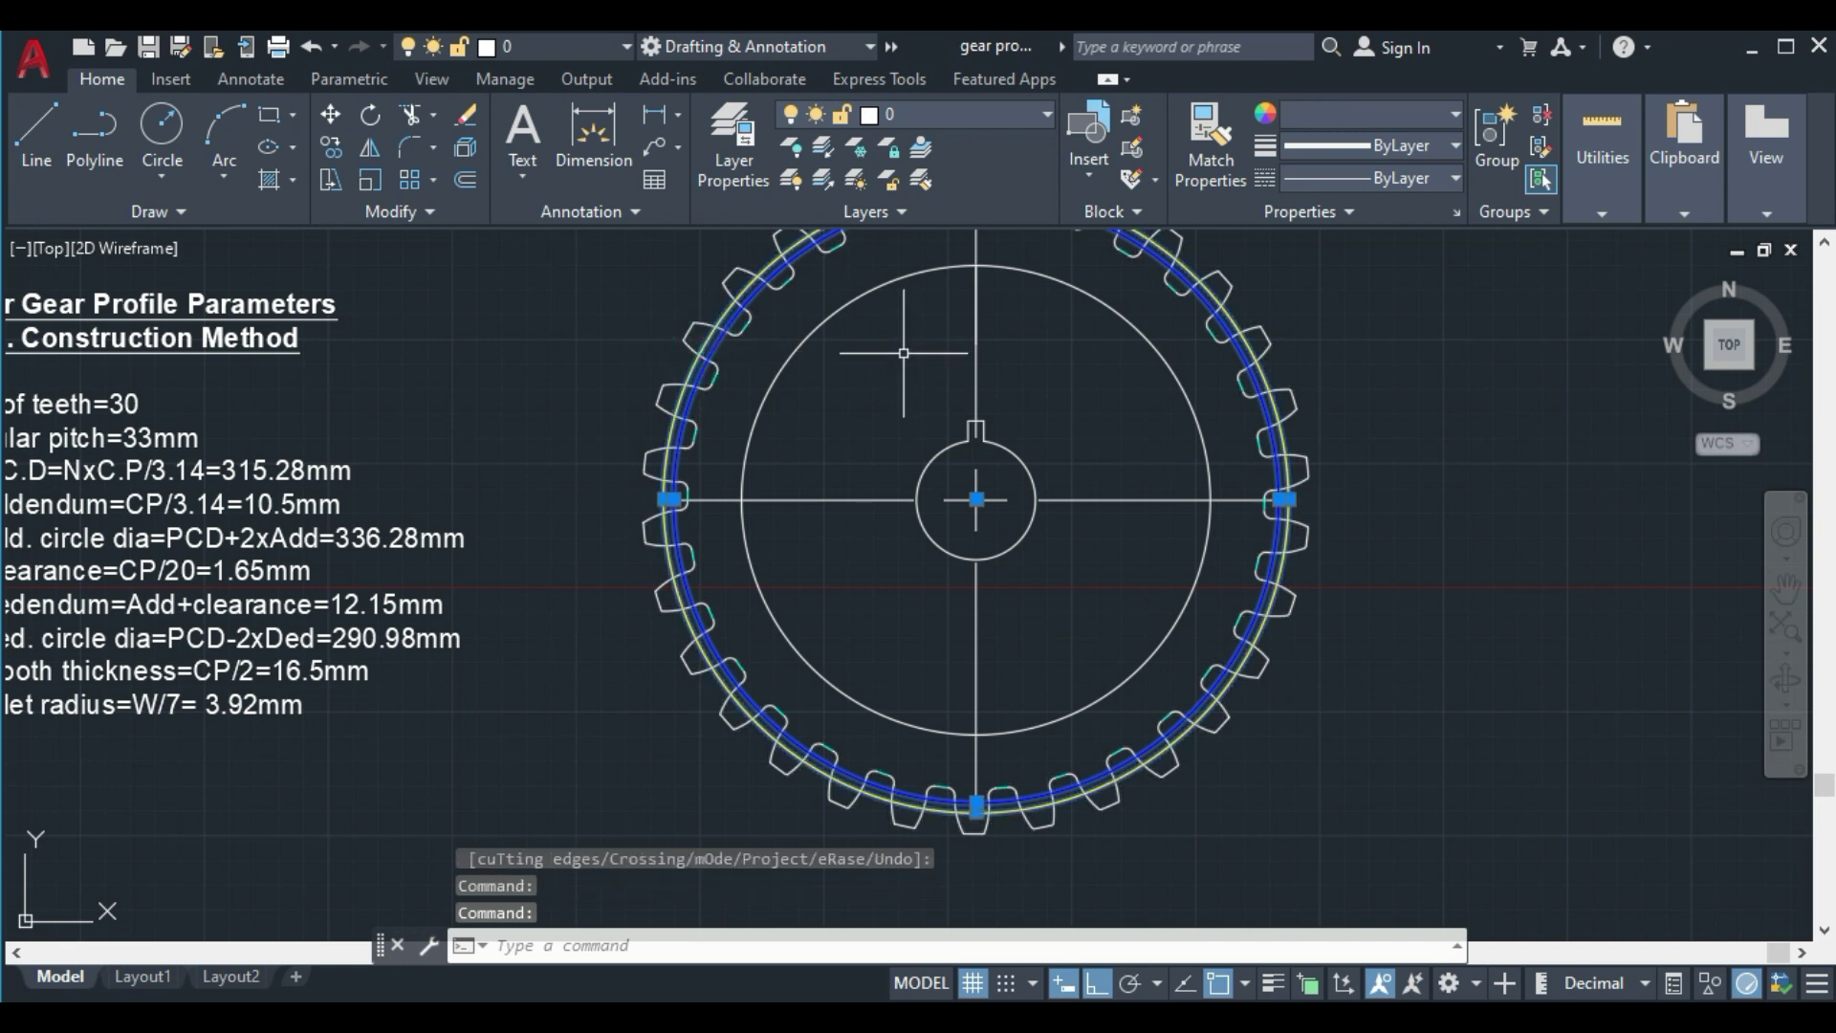
key("Delete")
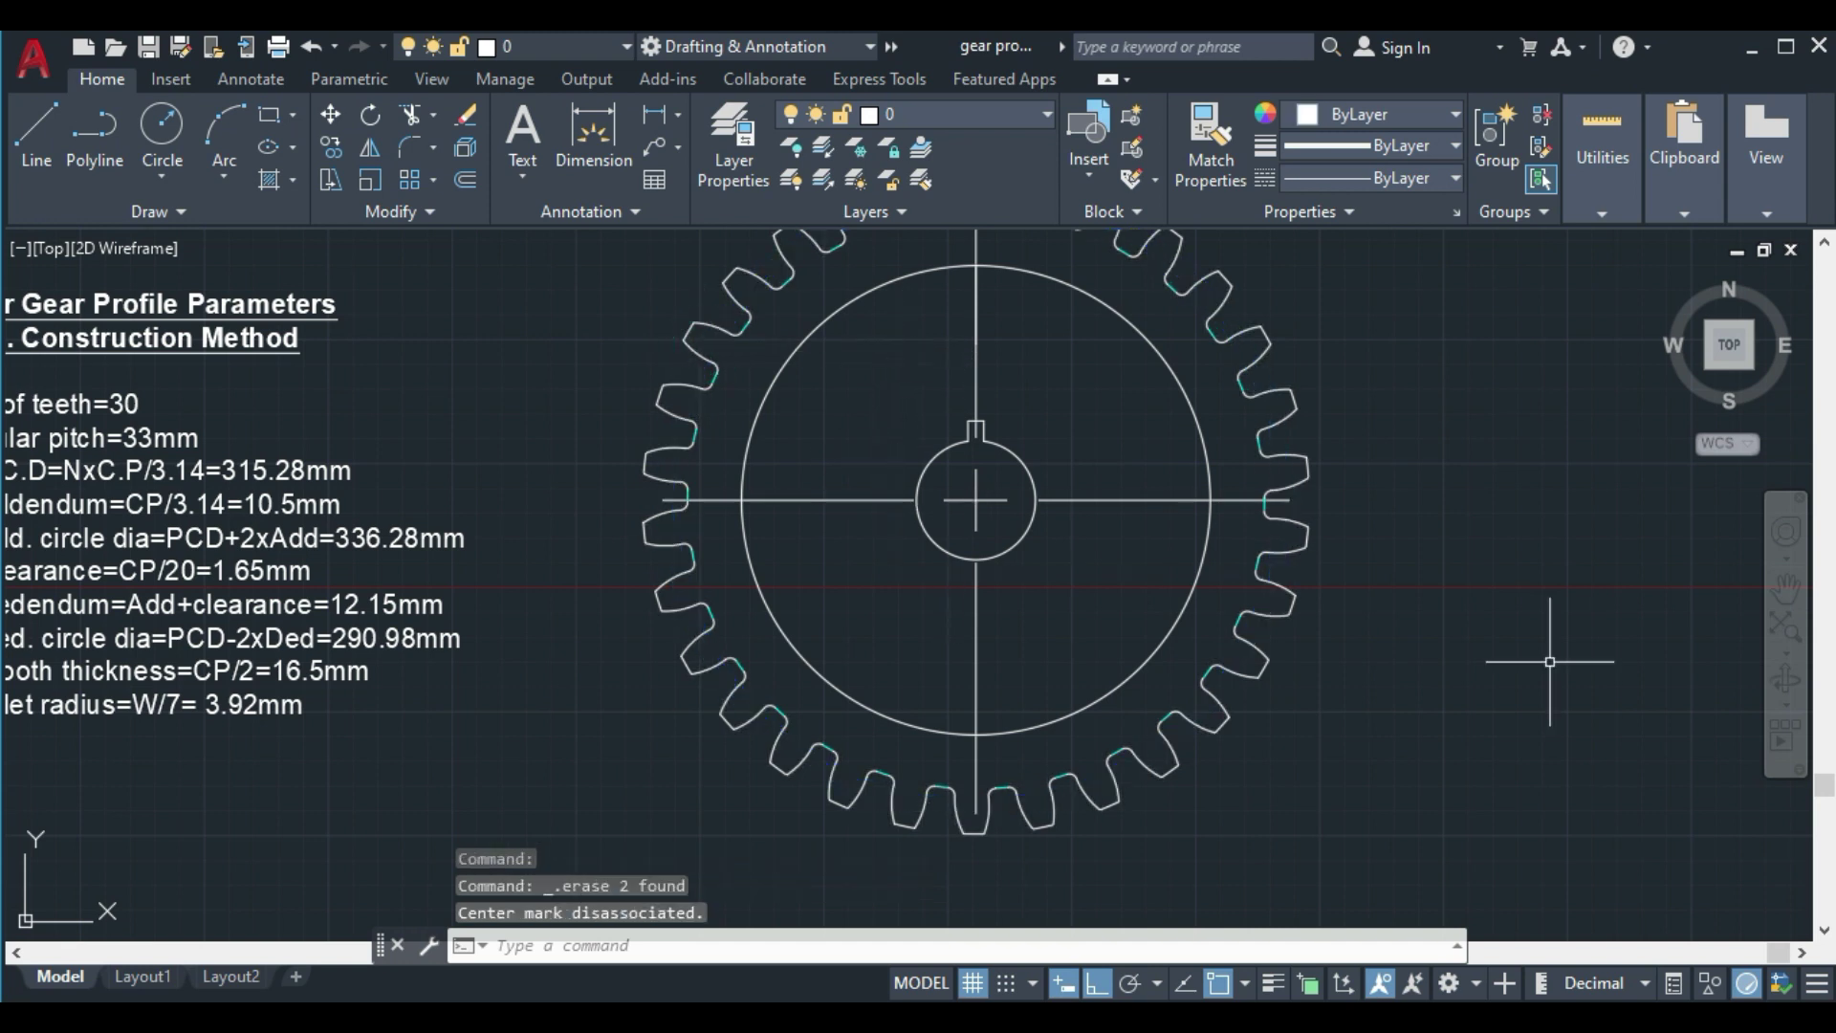
Set the colour of the gear outline and inner geometry to white (255,255,255)
left_click(1787, 587)
left_click_drag(1329, 581, 1300, 645)
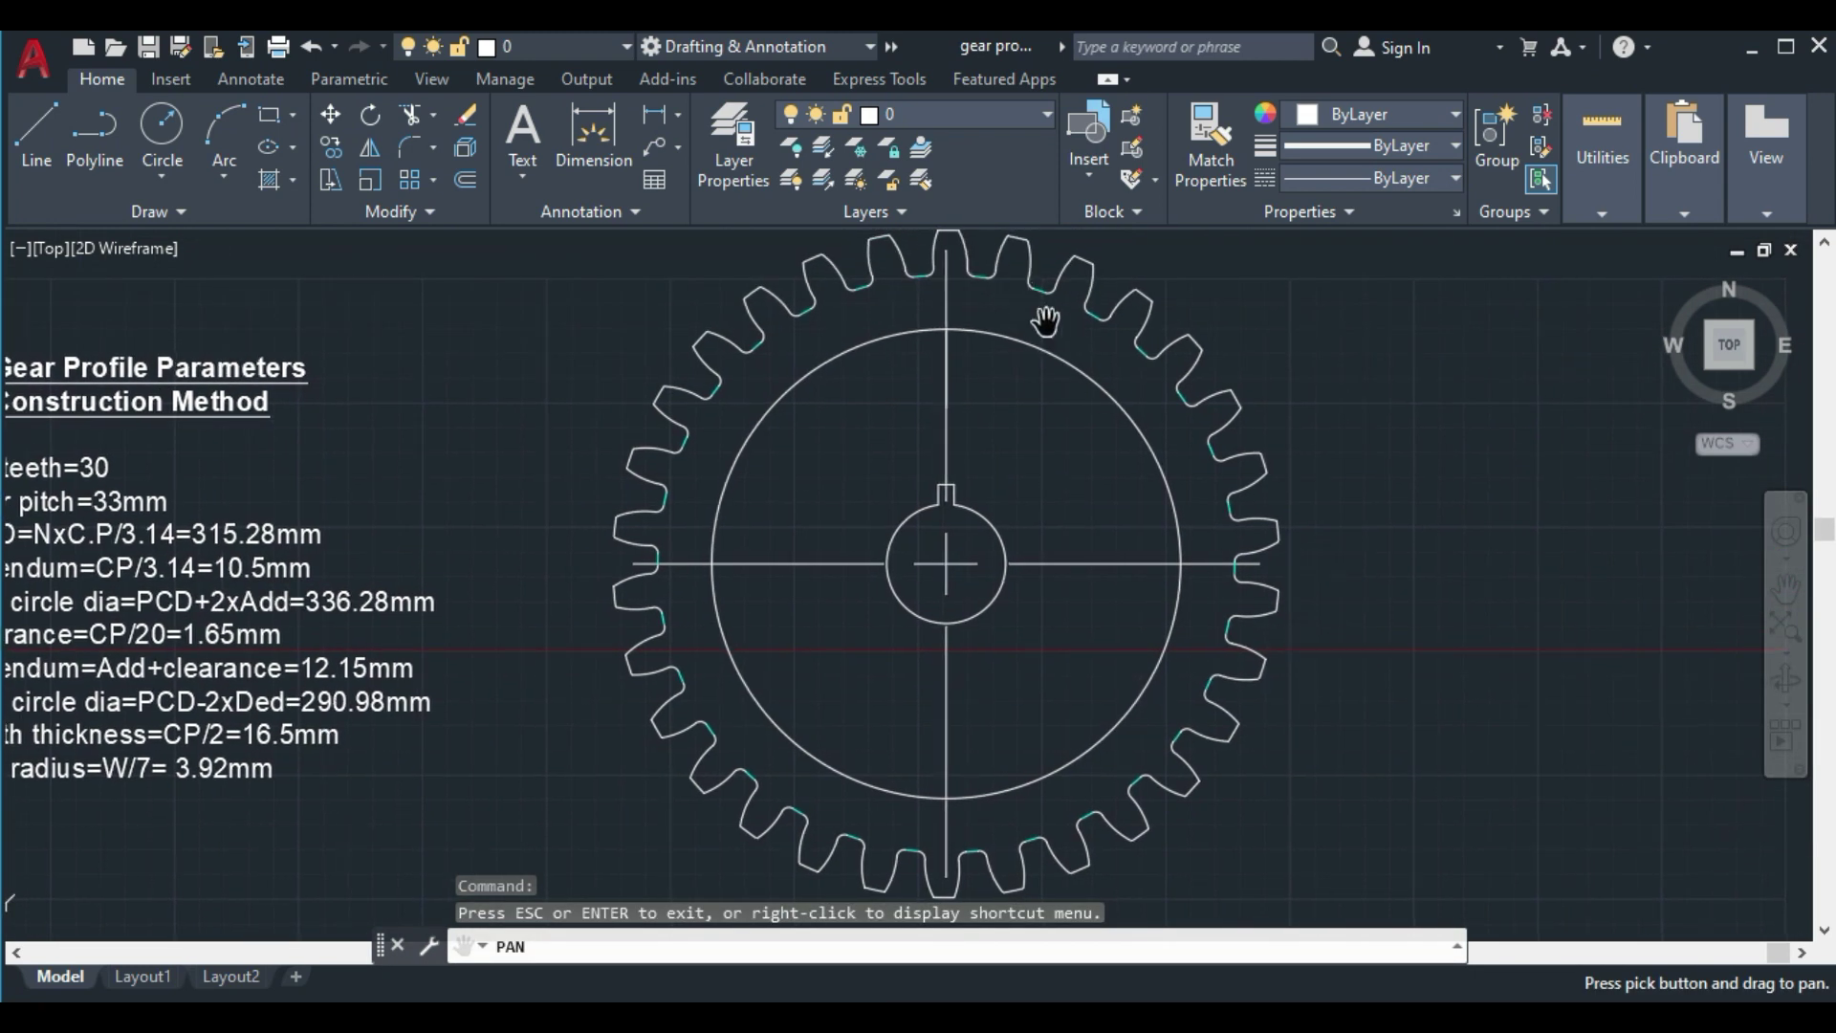
right_click(1432, 344)
left_click(1515, 364)
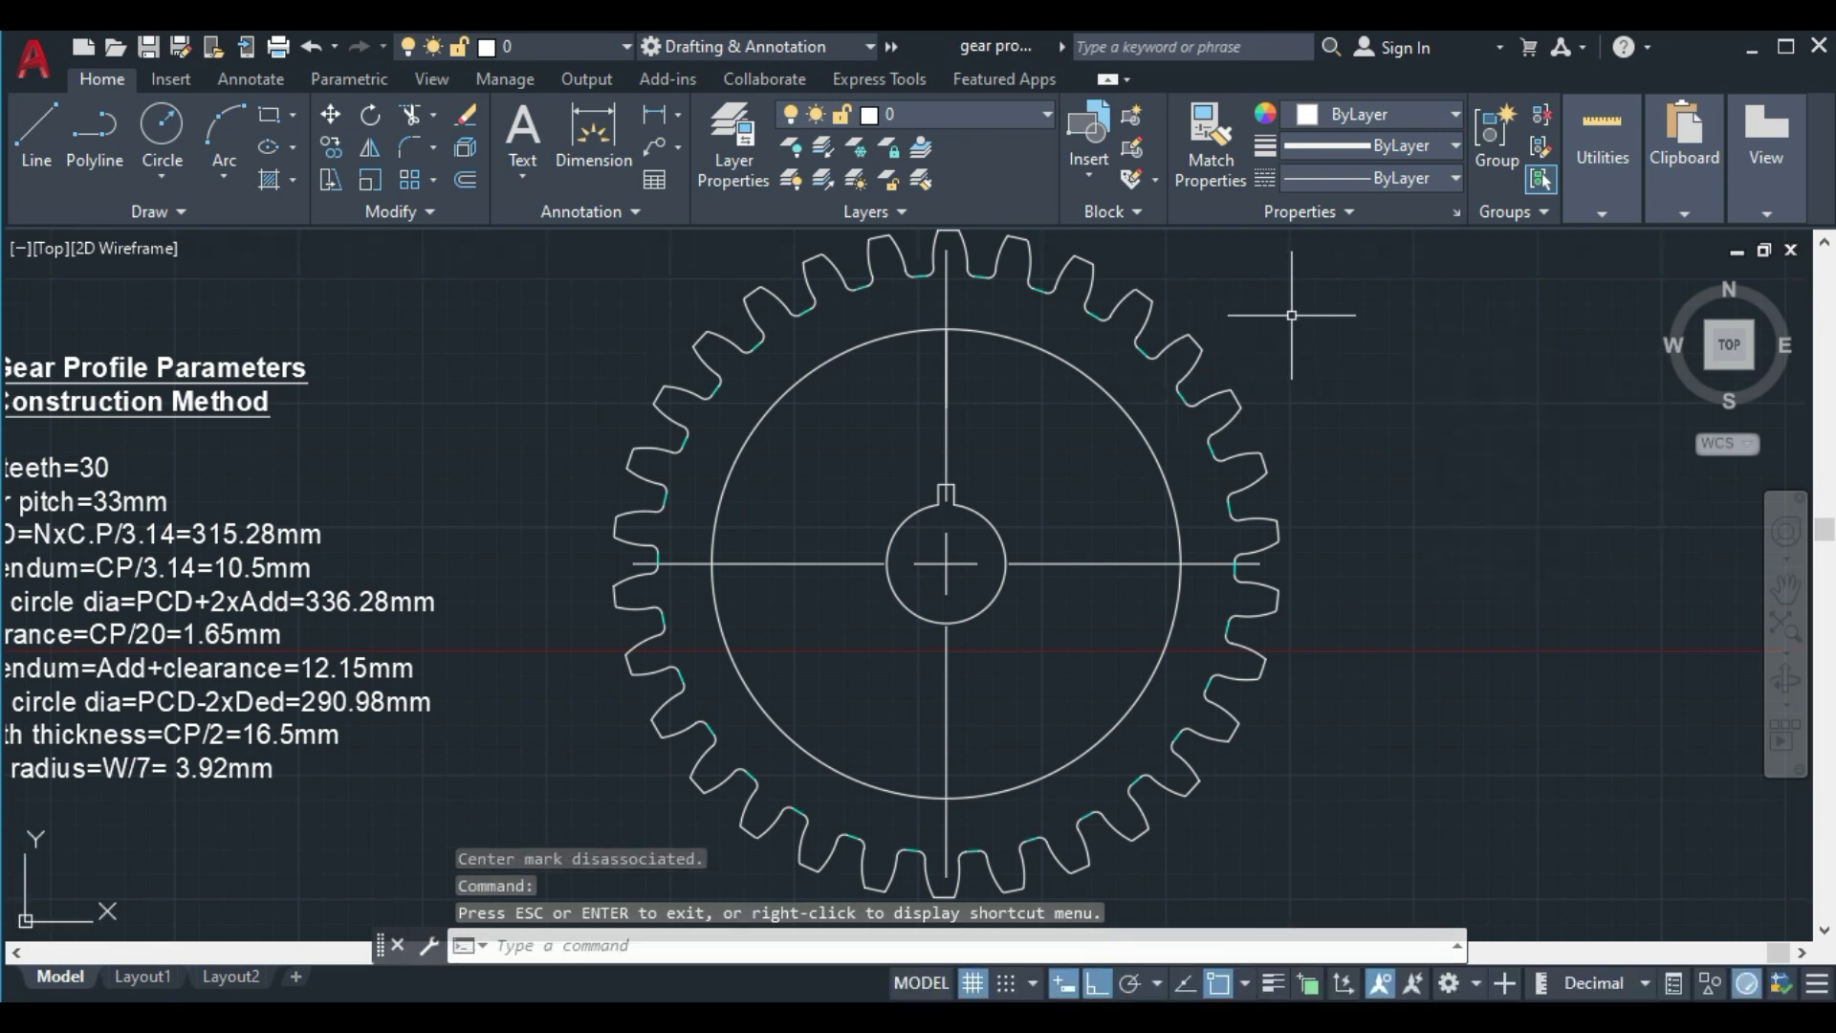
left_click(1312, 271)
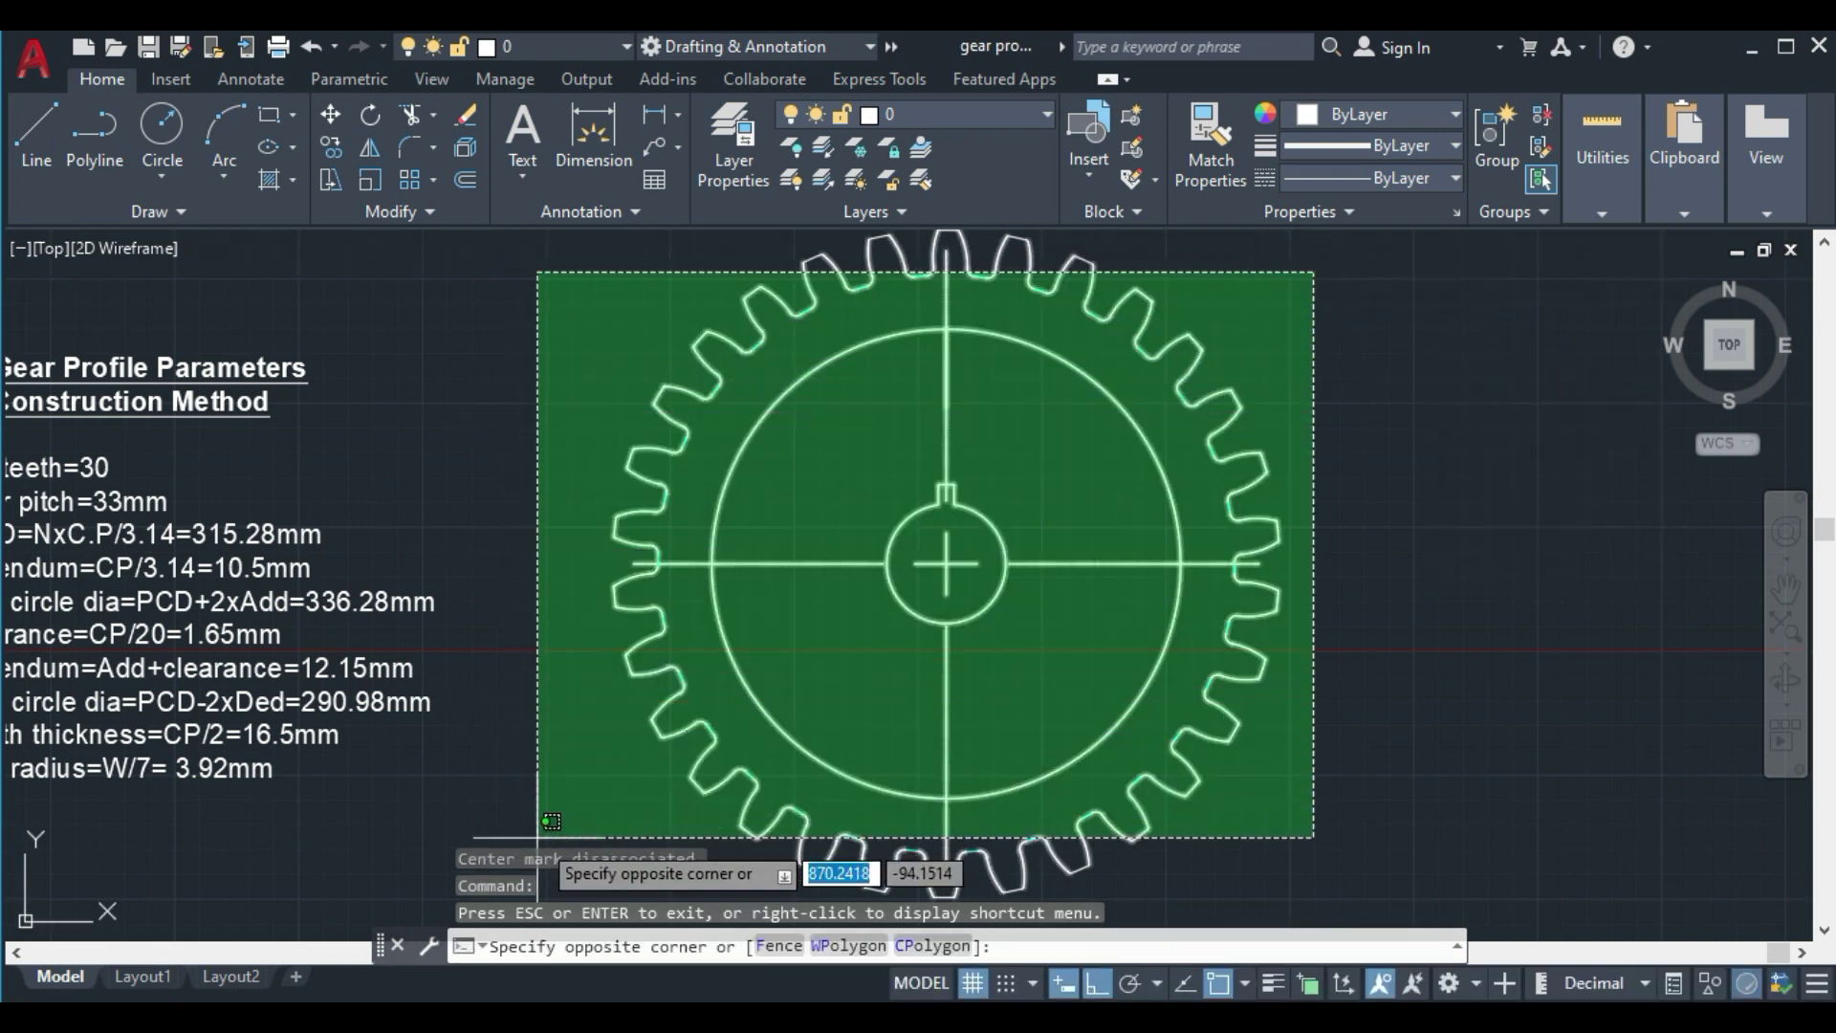
left_click(563, 881)
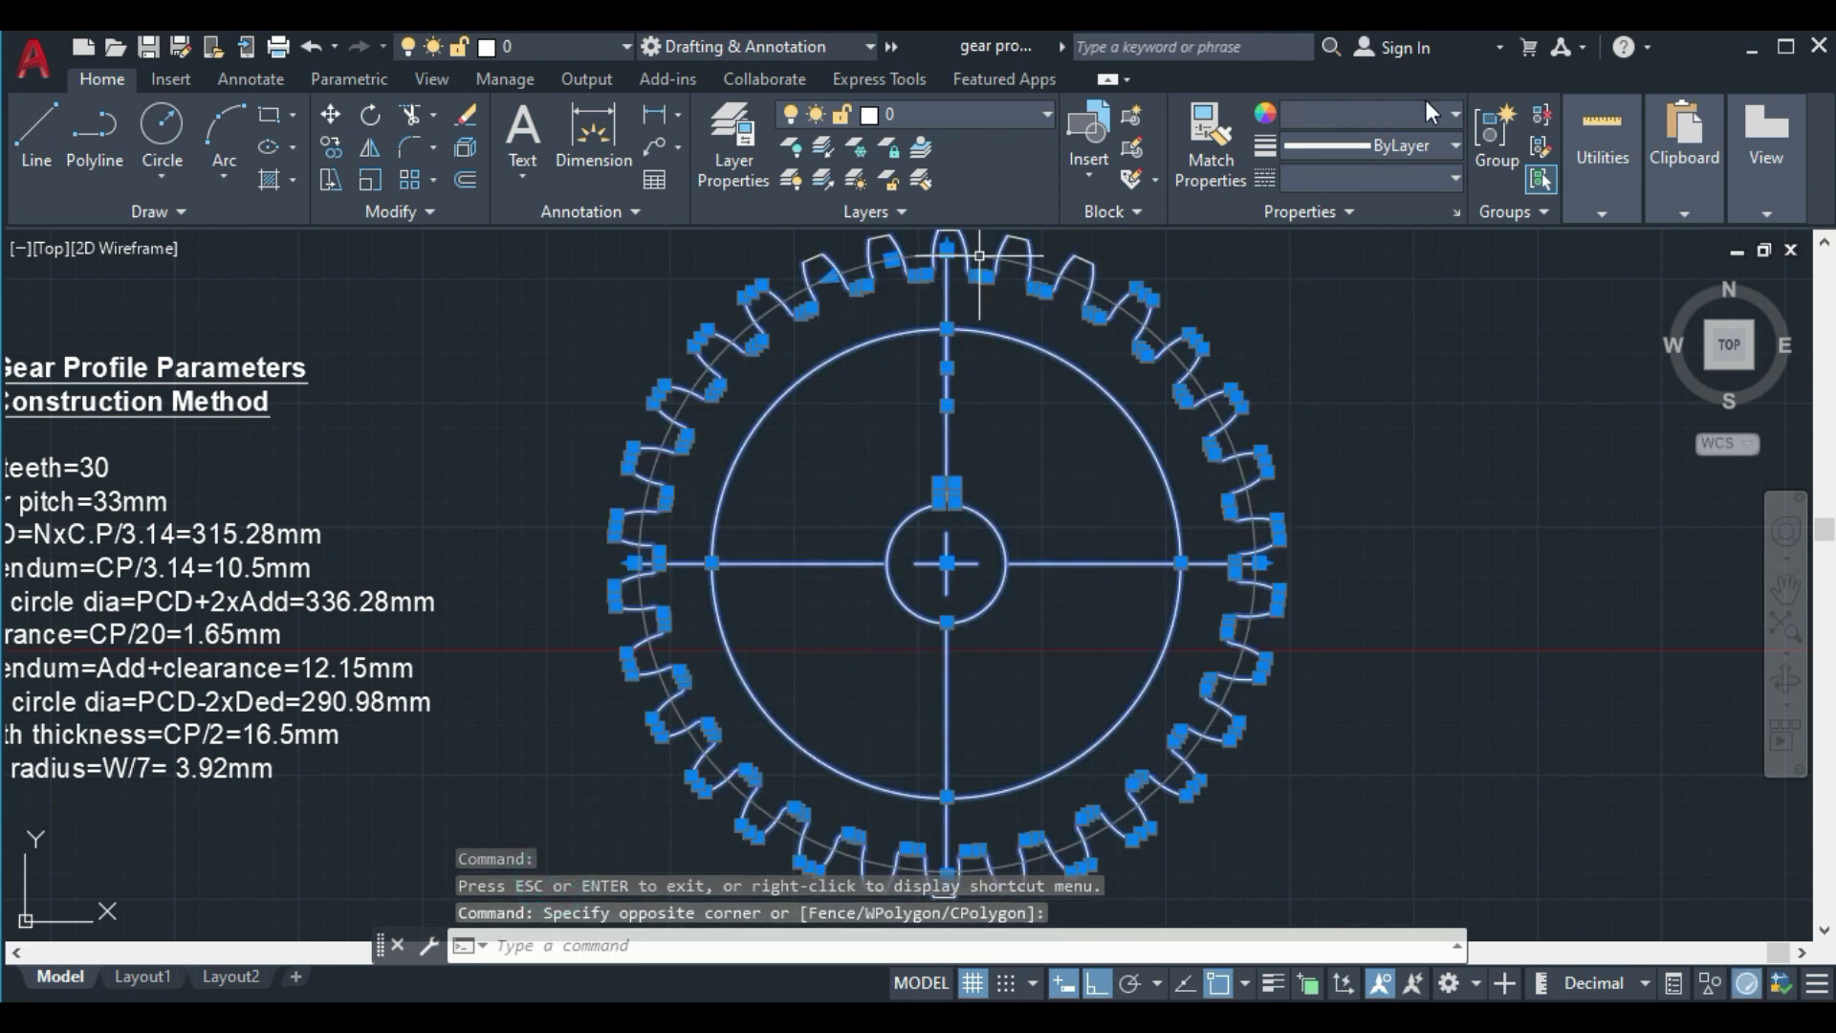
left_click(1456, 111)
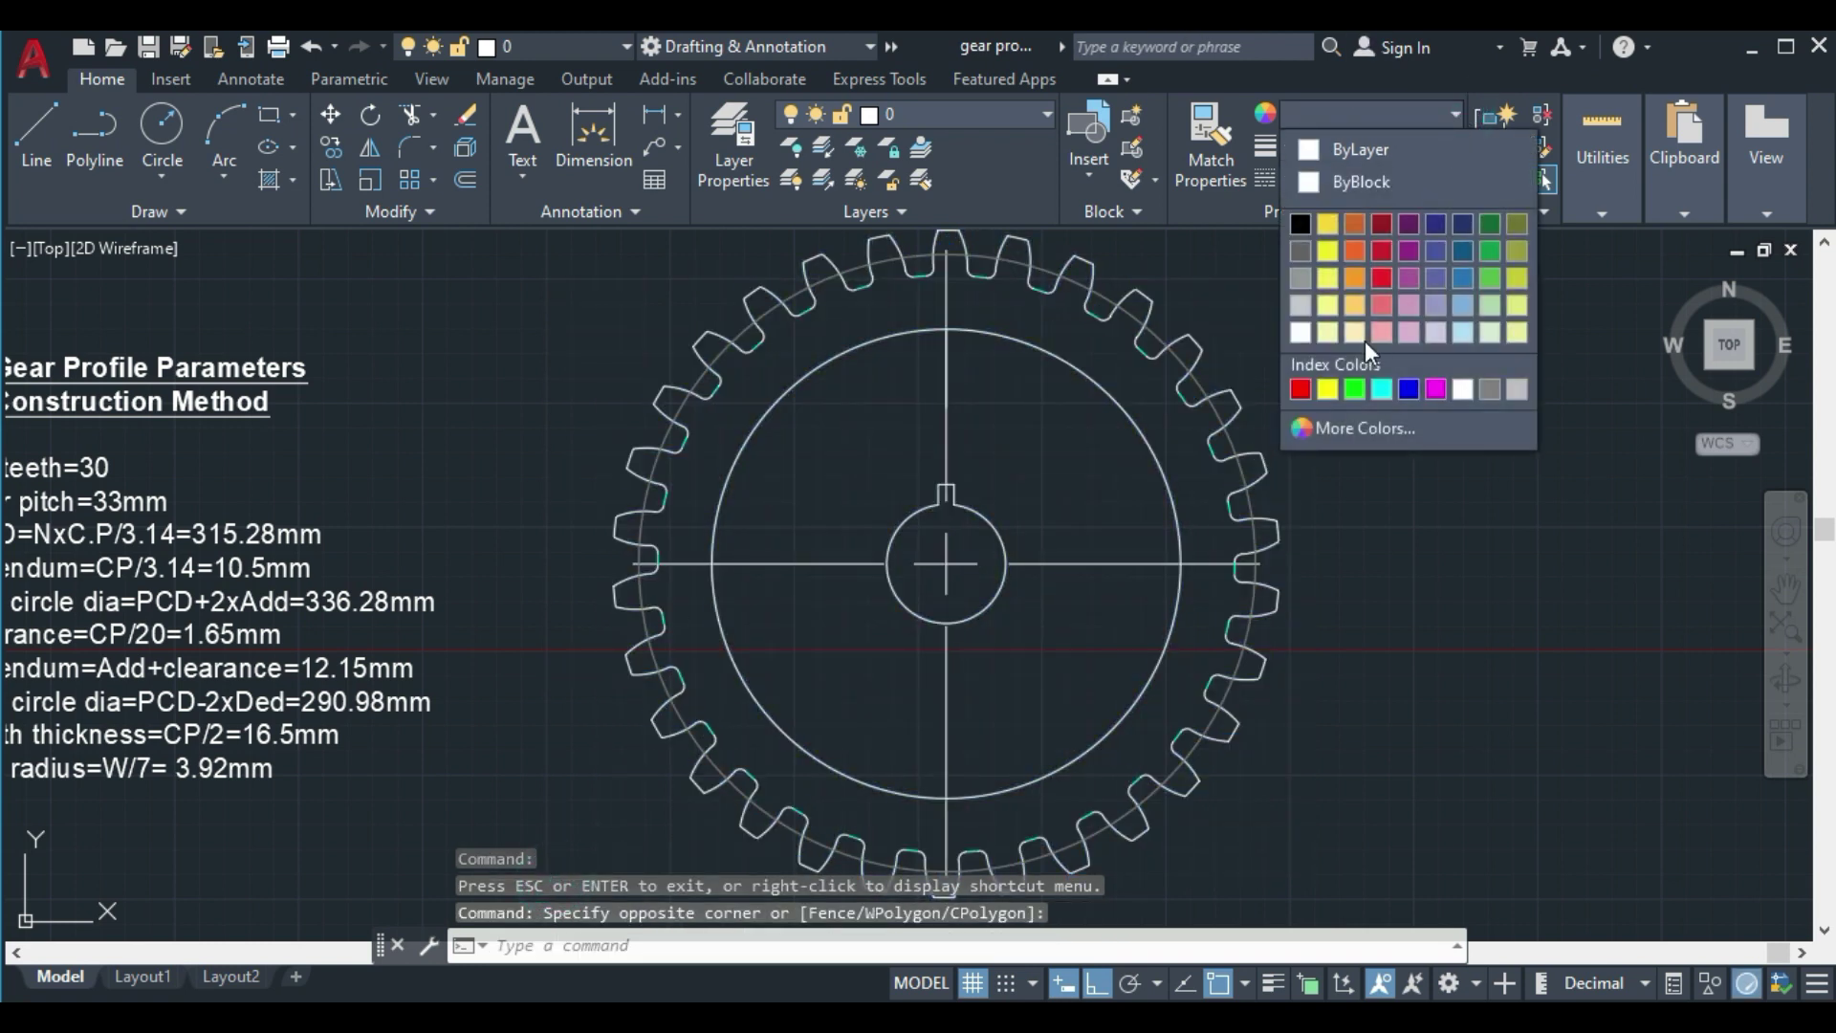
left_click(1300, 331)
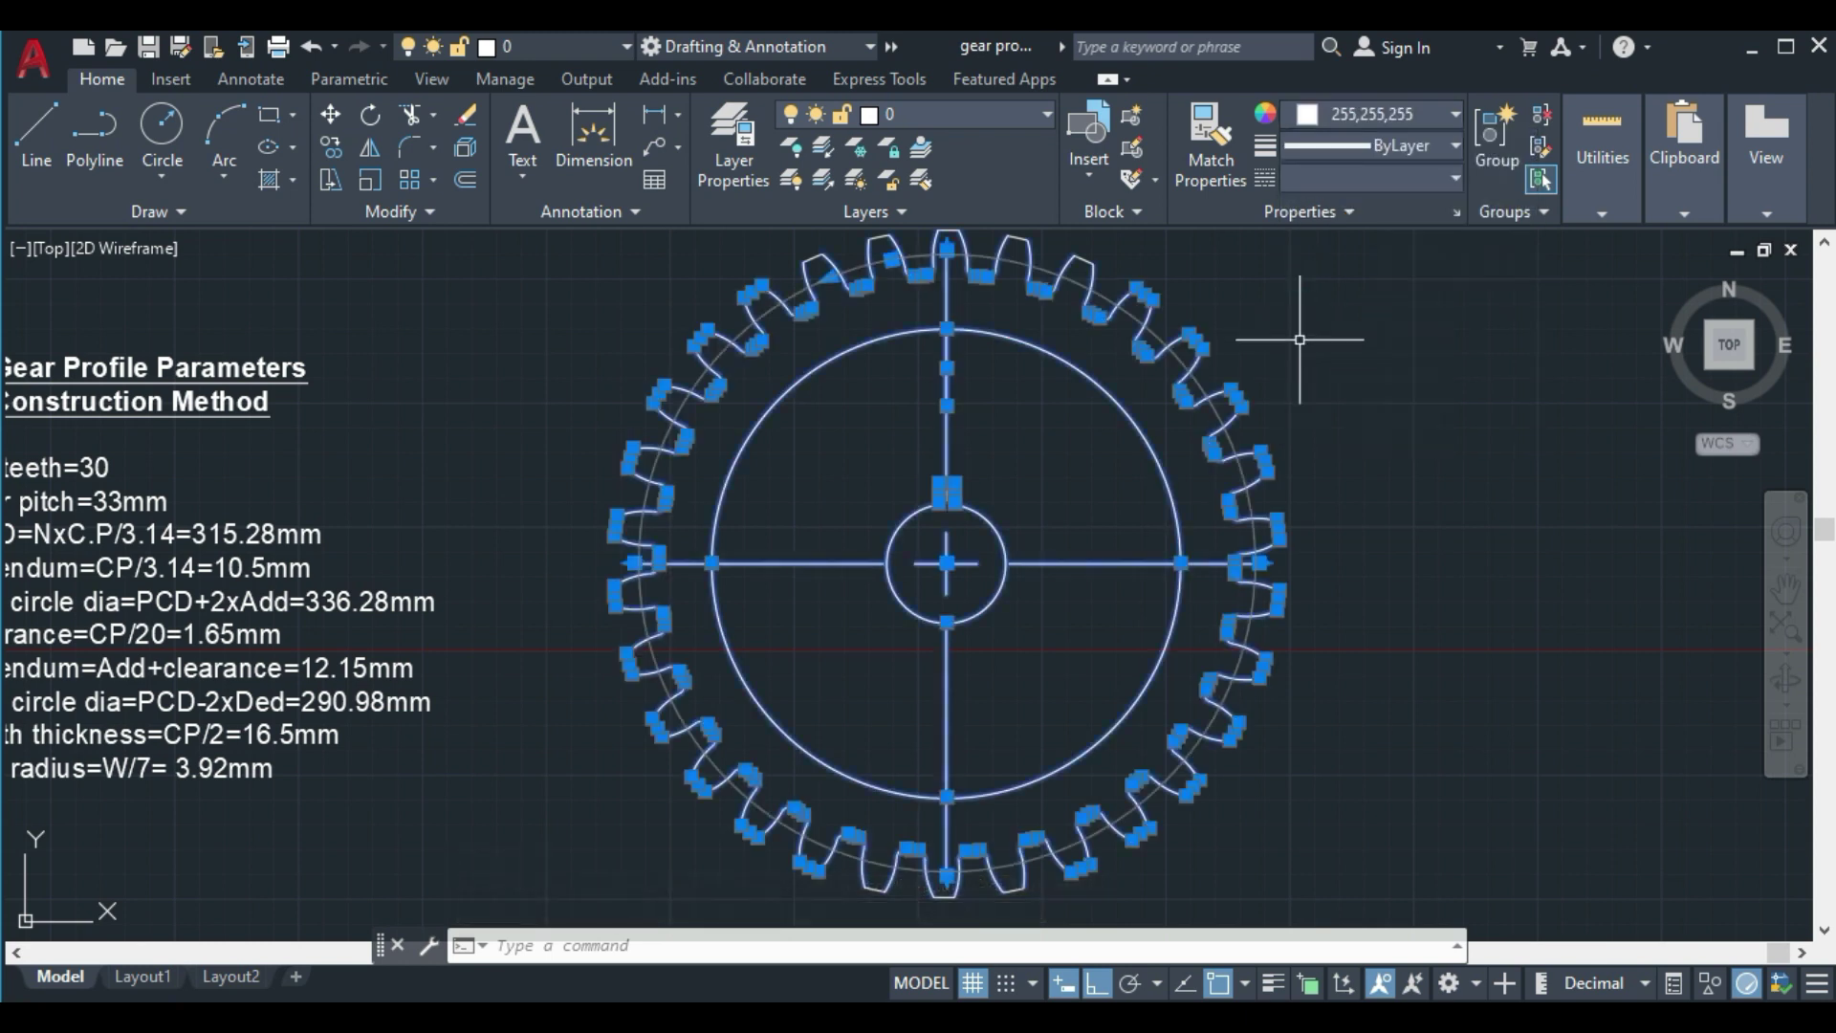
type("p")
key("Return")
right_click(1356, 379)
left_click(1470, 402)
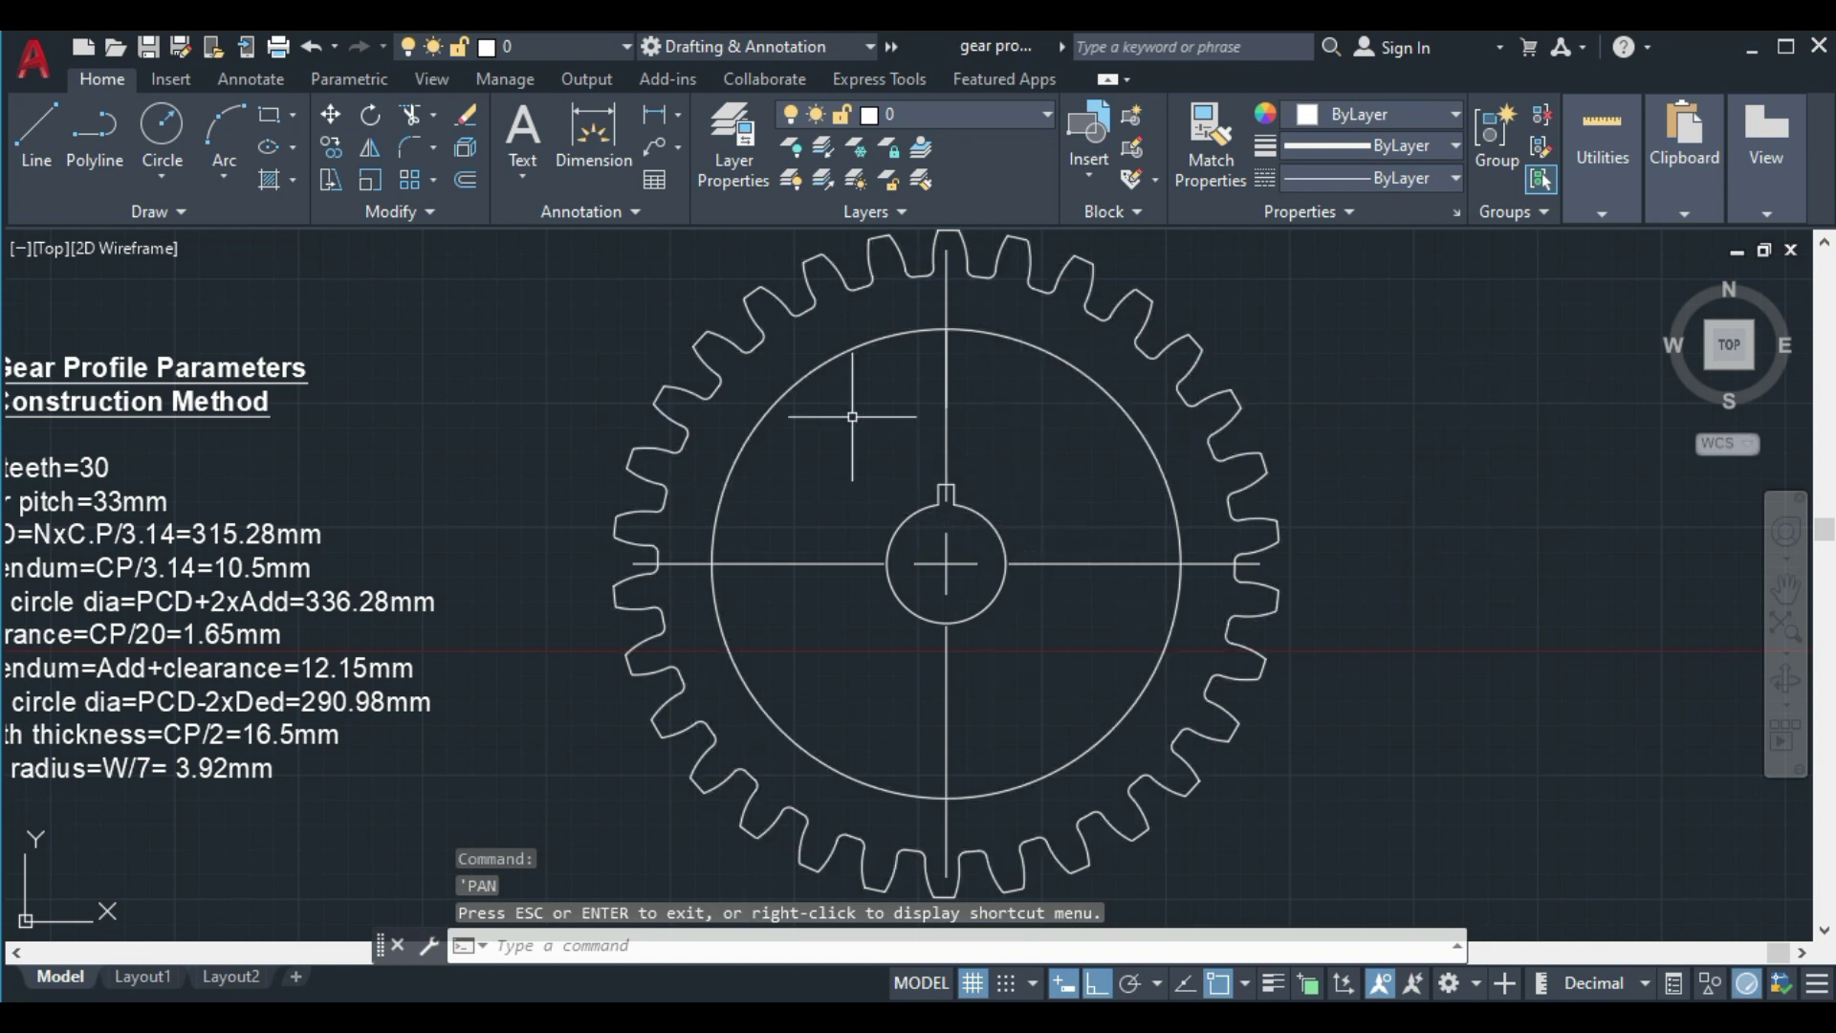
Add a diameter dimension to the large inner web circle, with its text inside the circle
left_click(676, 116)
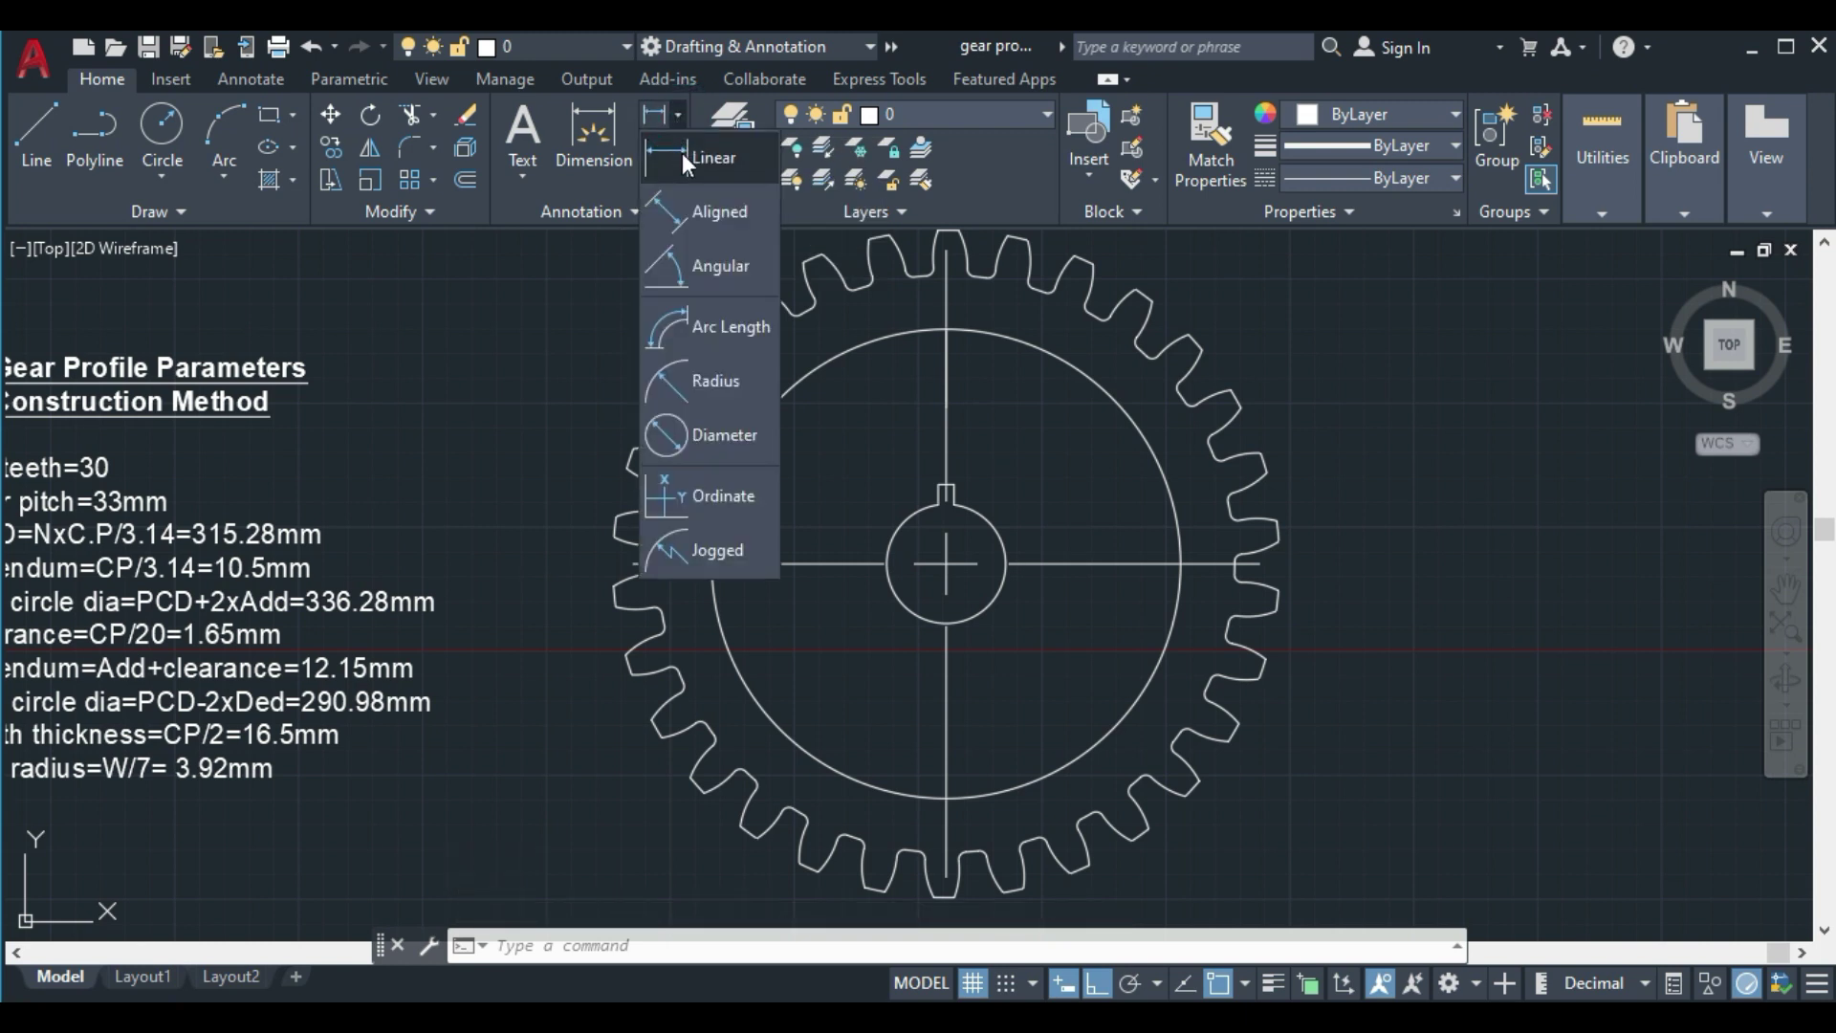
left_click(708, 435)
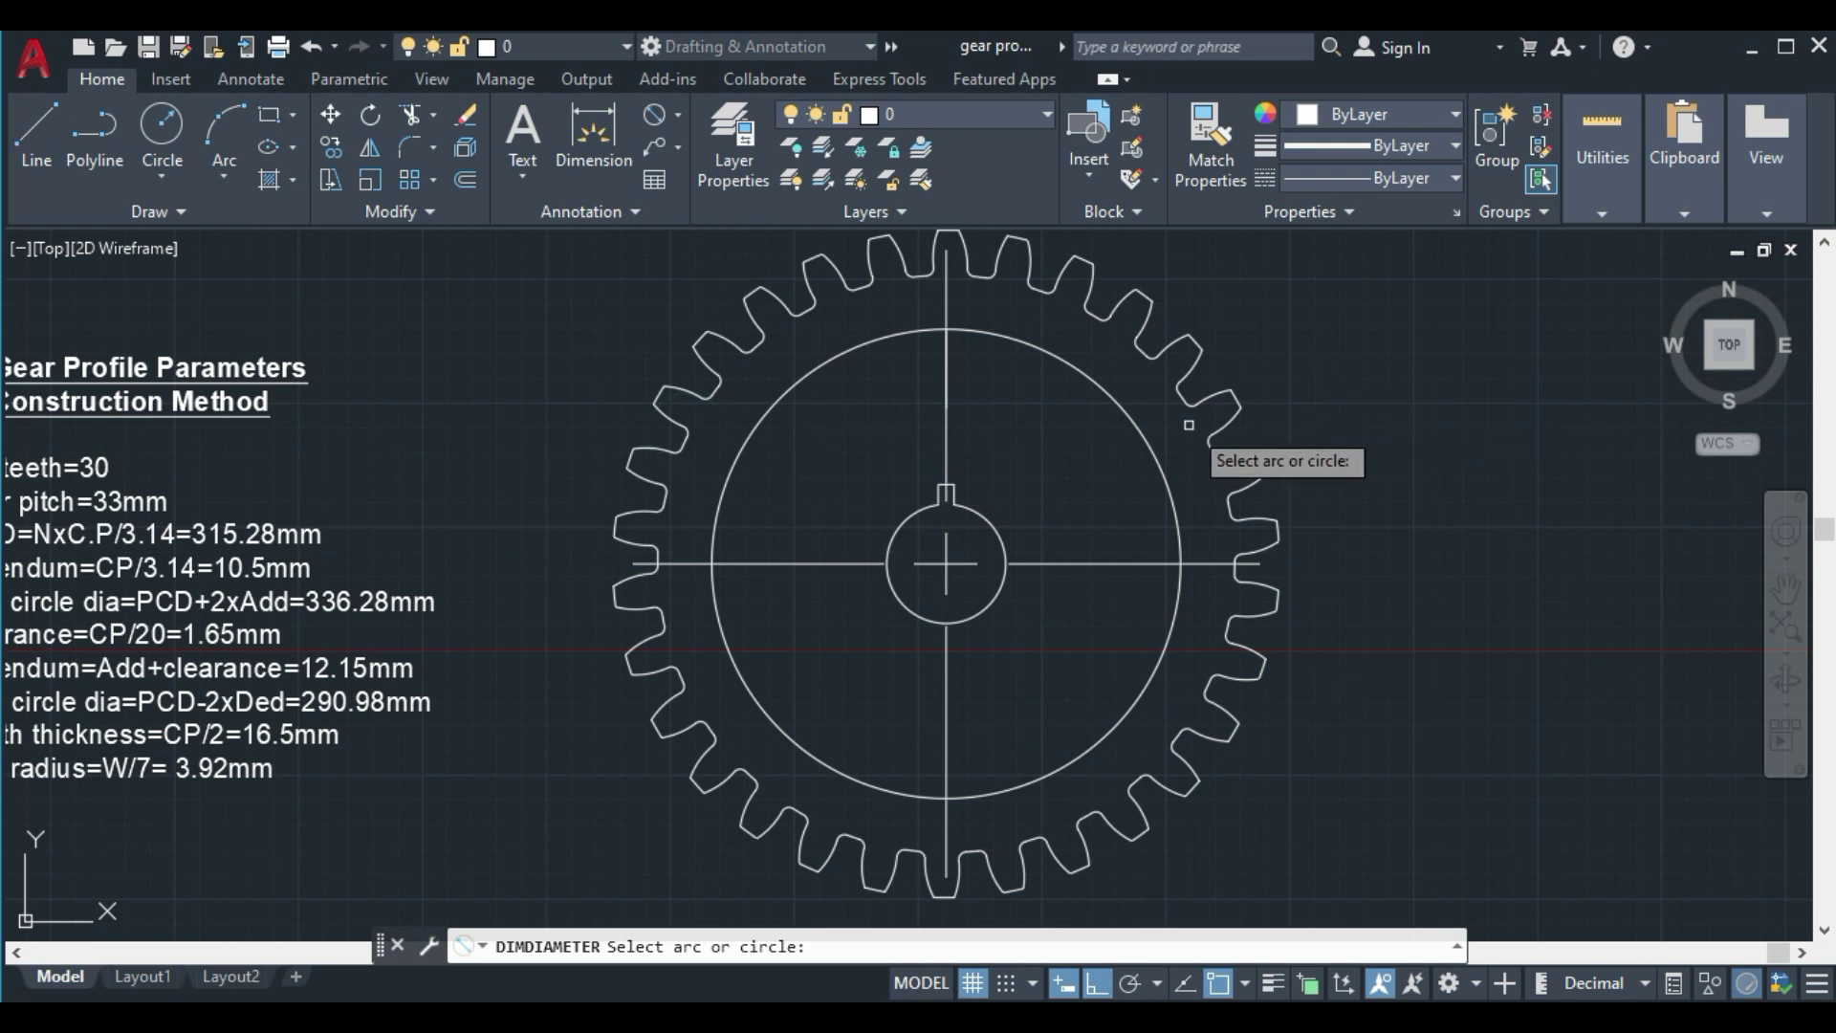
left_click(1138, 423)
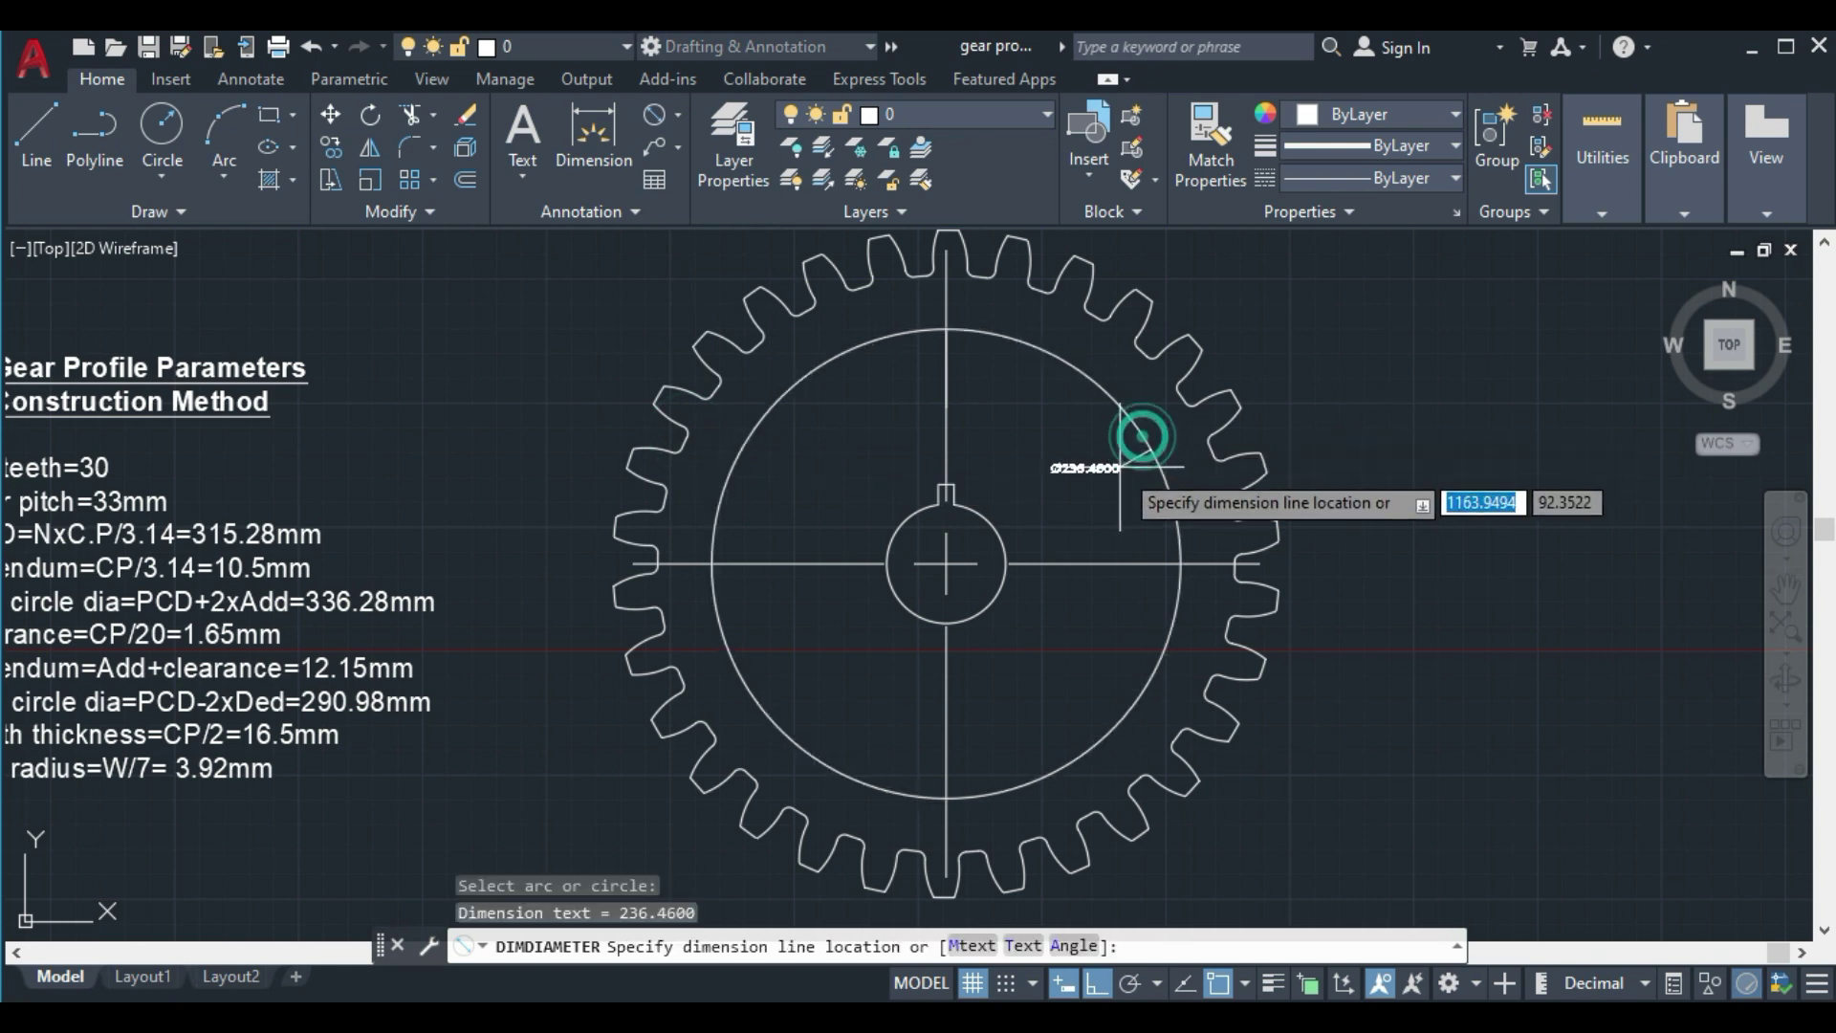
left_click(1033, 465)
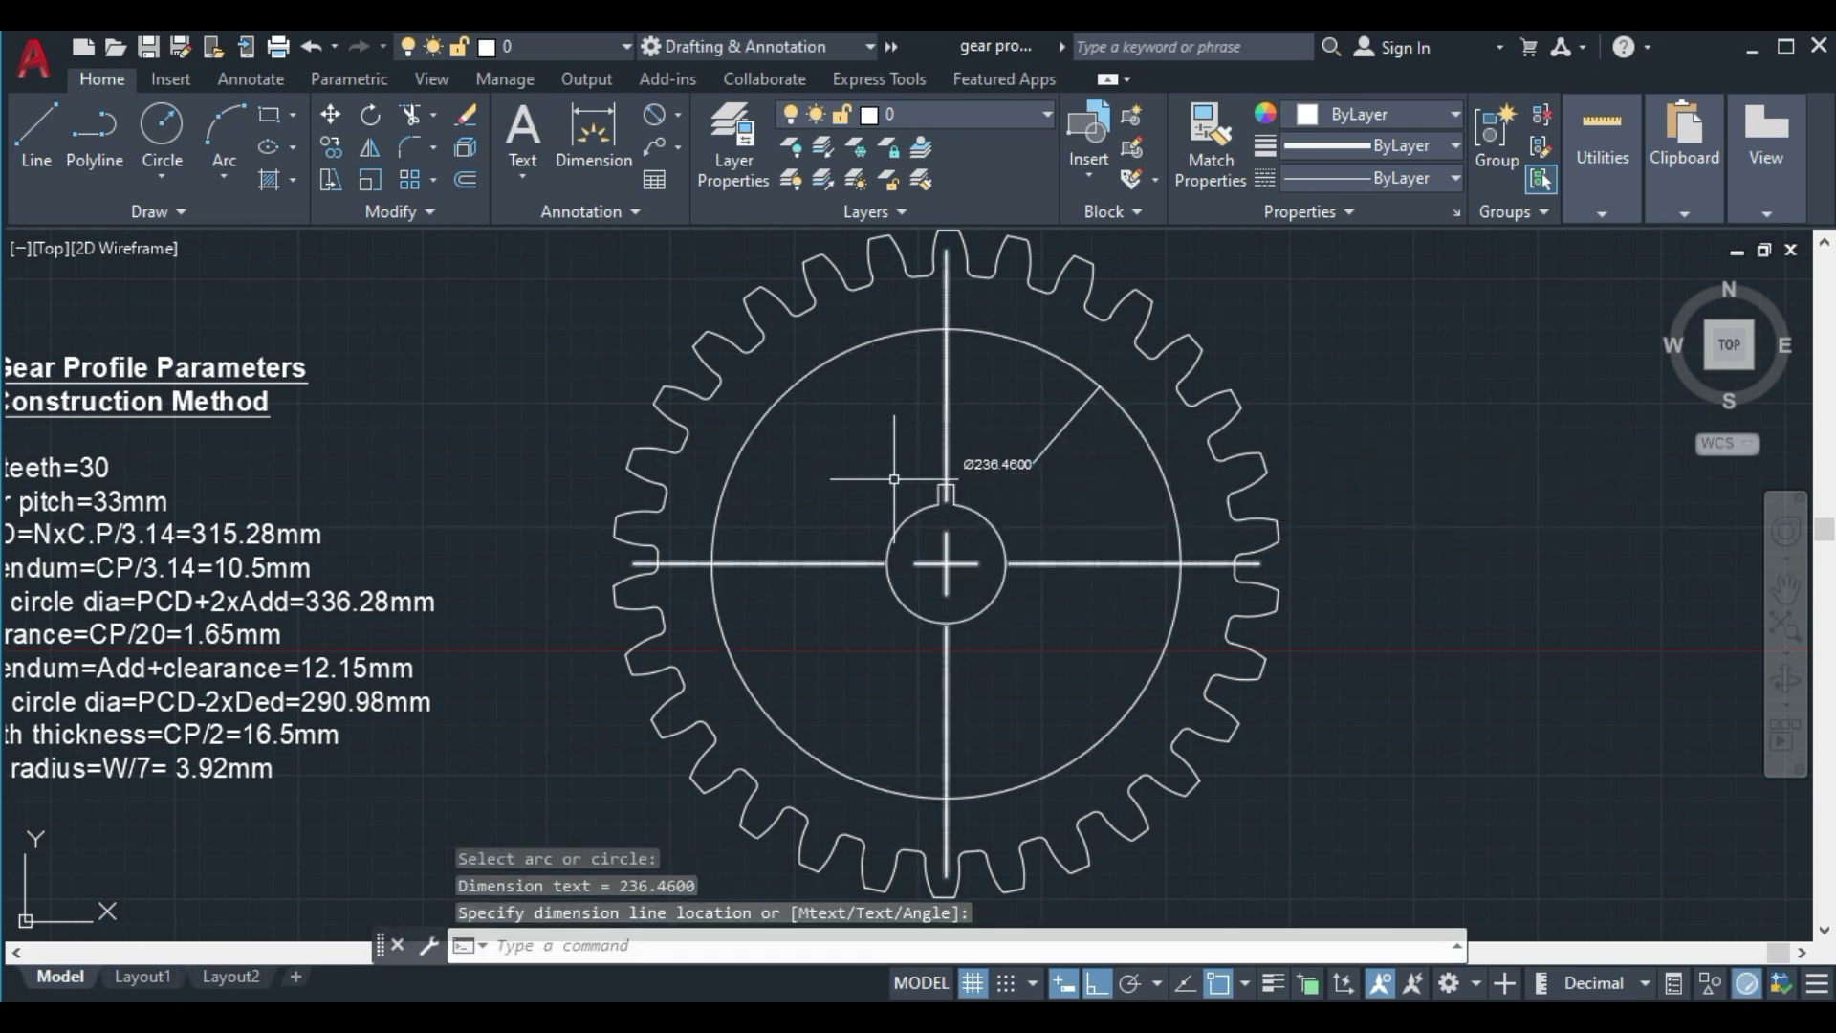
Add a diameter dimension to the hub circle and erase the highlighted centre mark
key("Return")
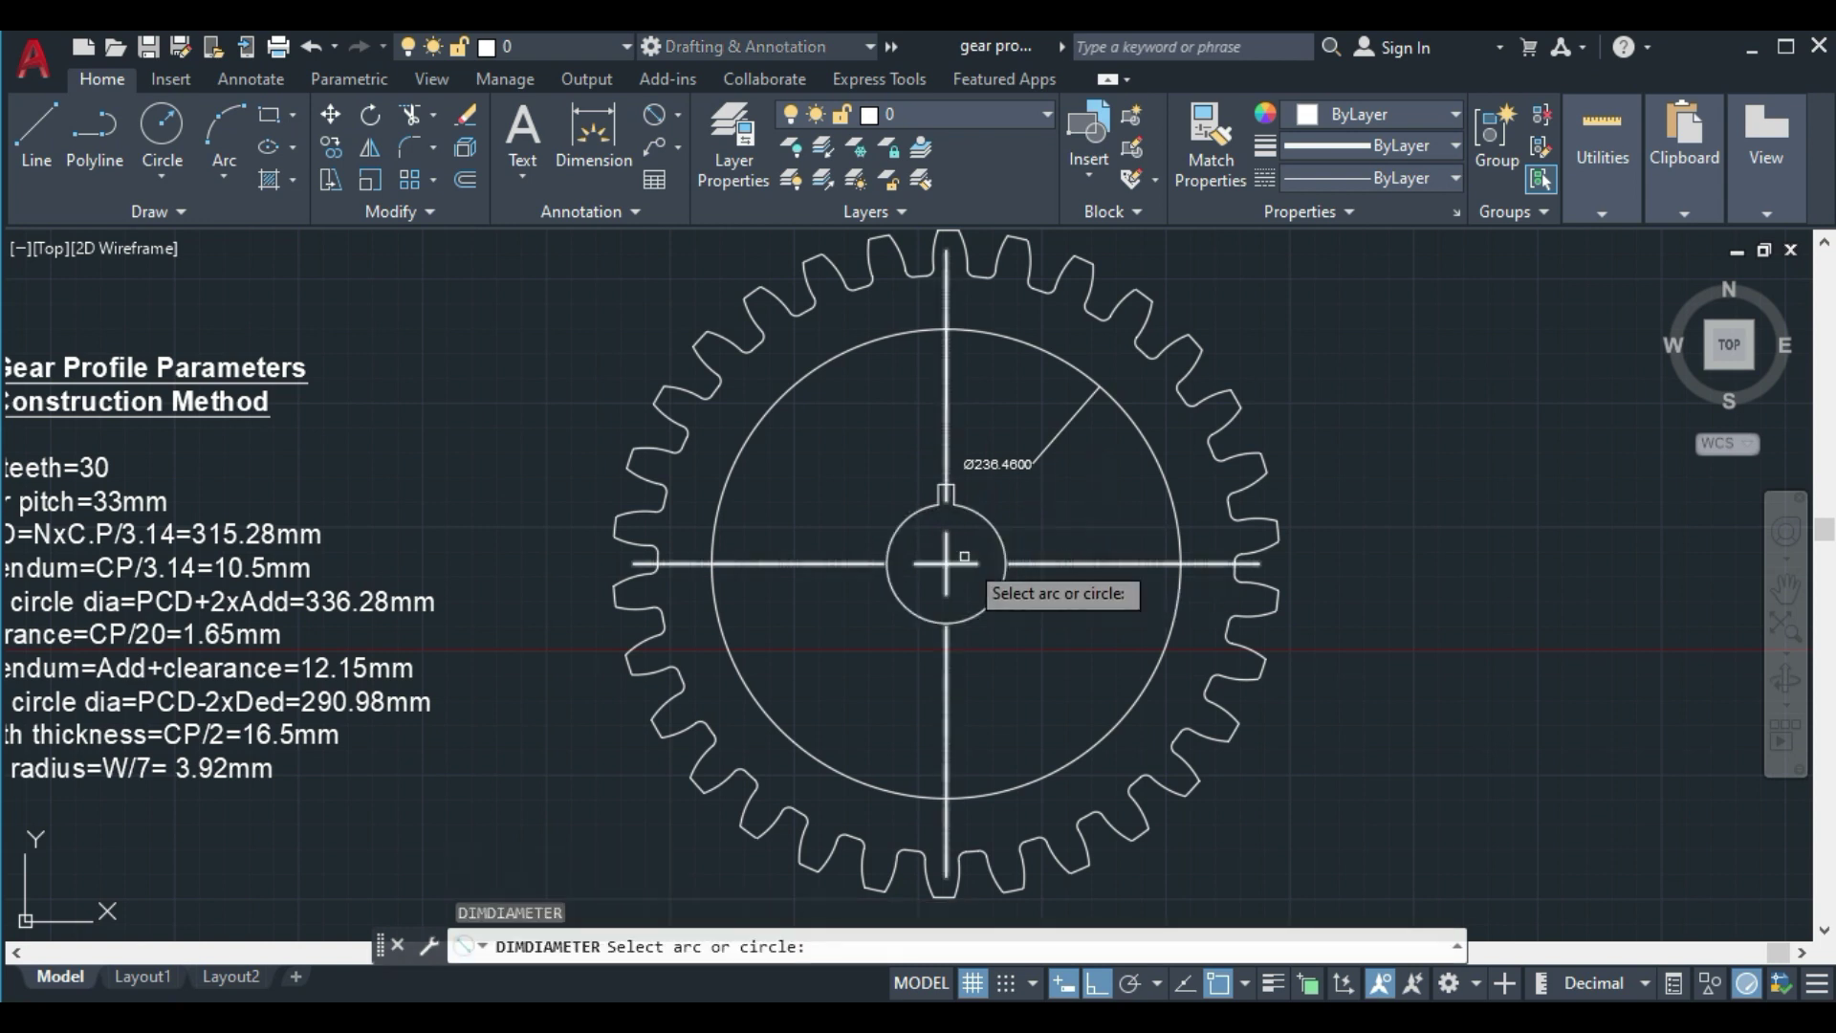
left_click(985, 523)
left_click(1085, 521)
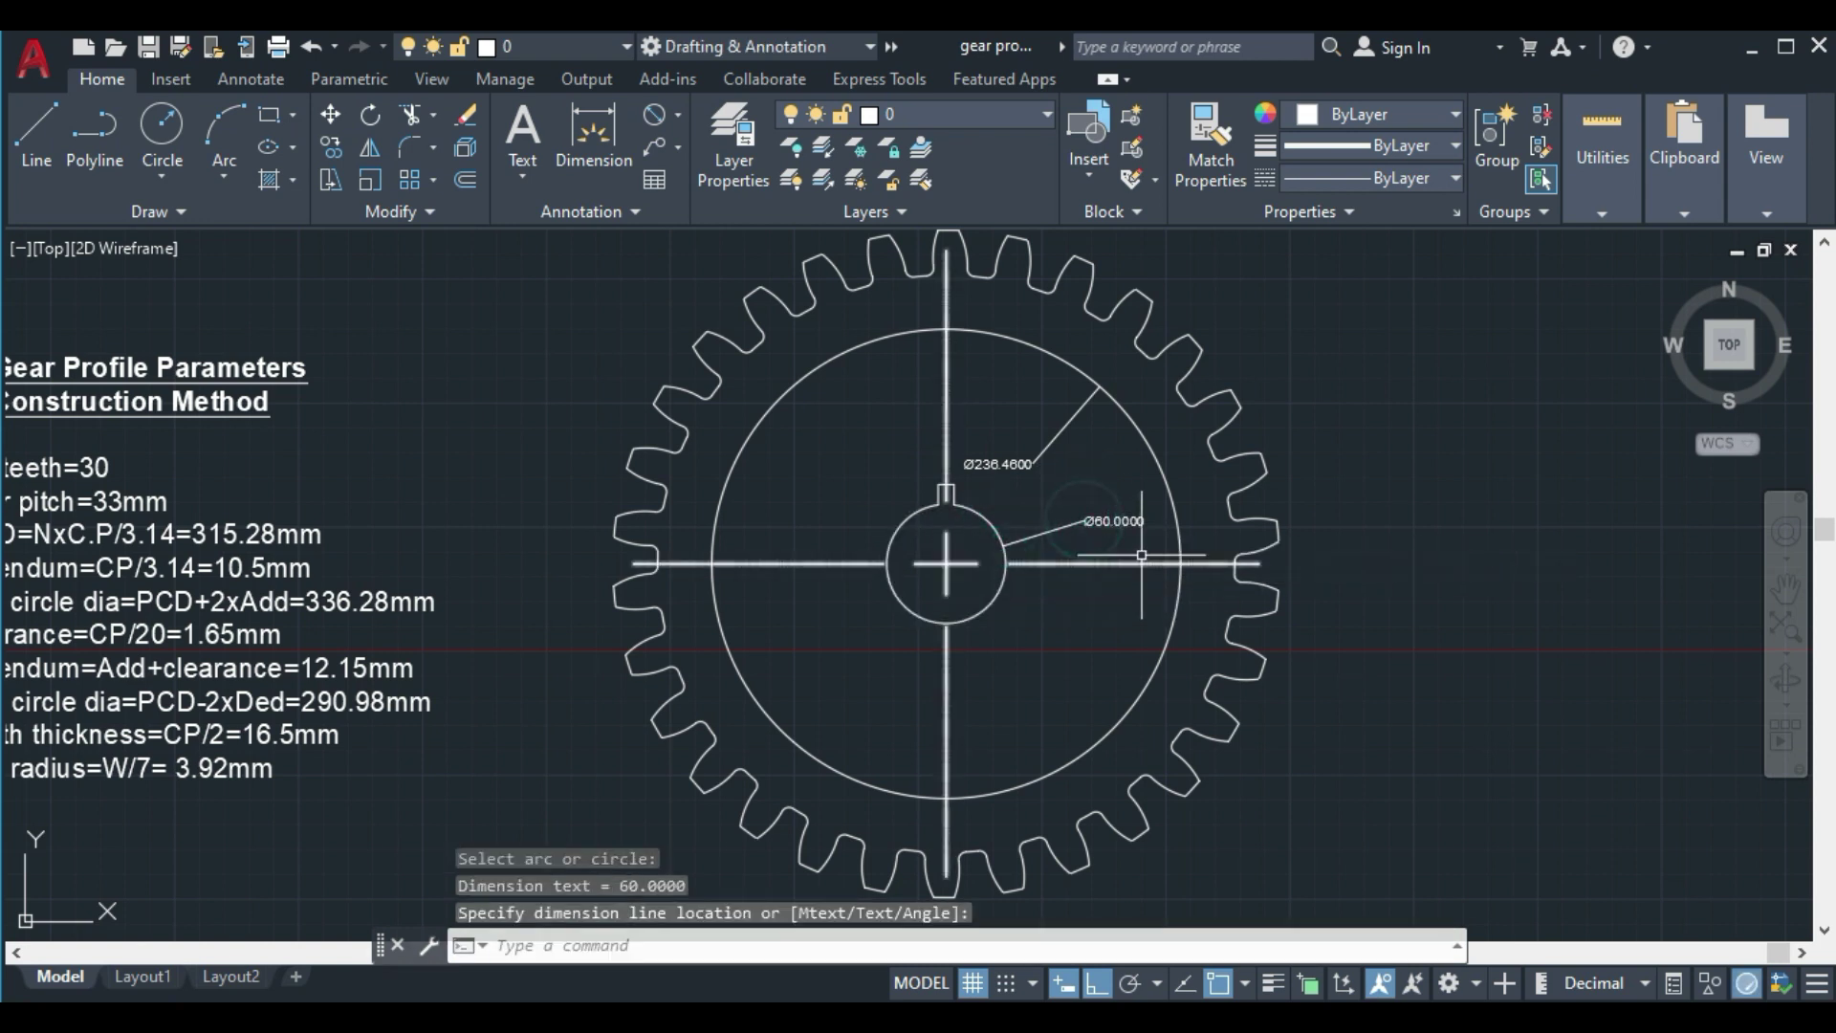
key("Delete")
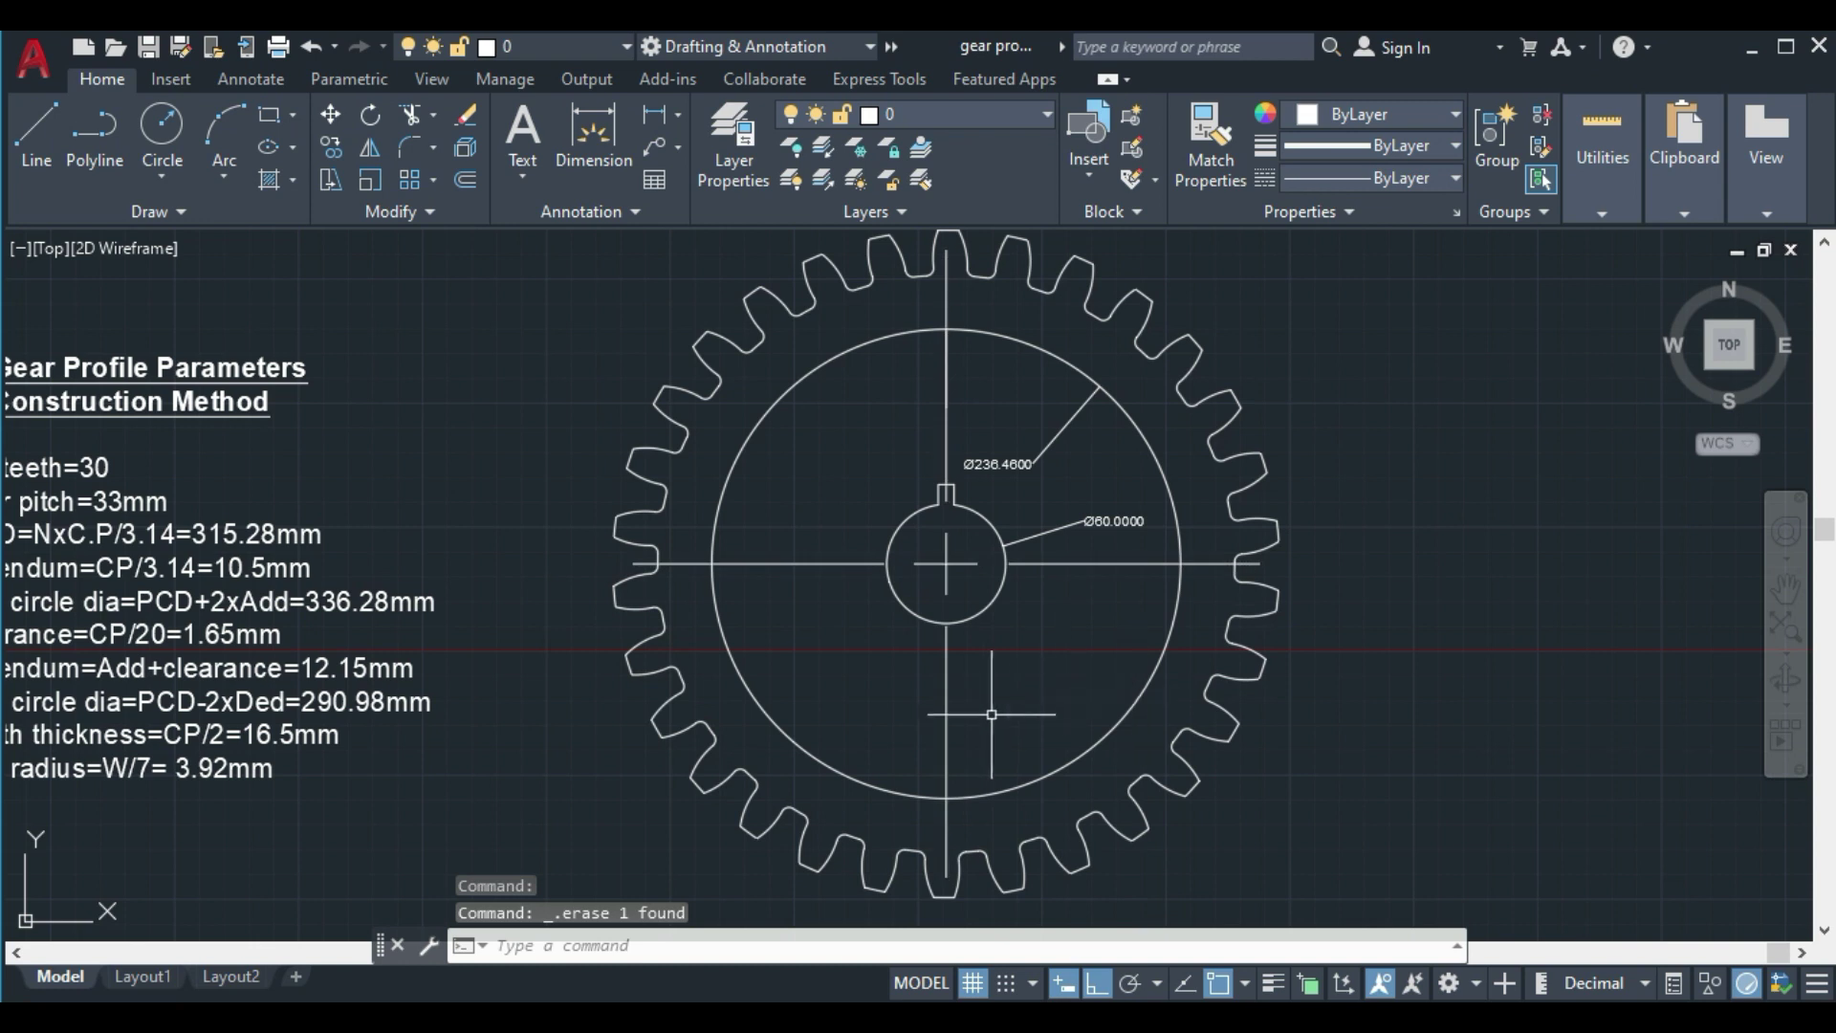